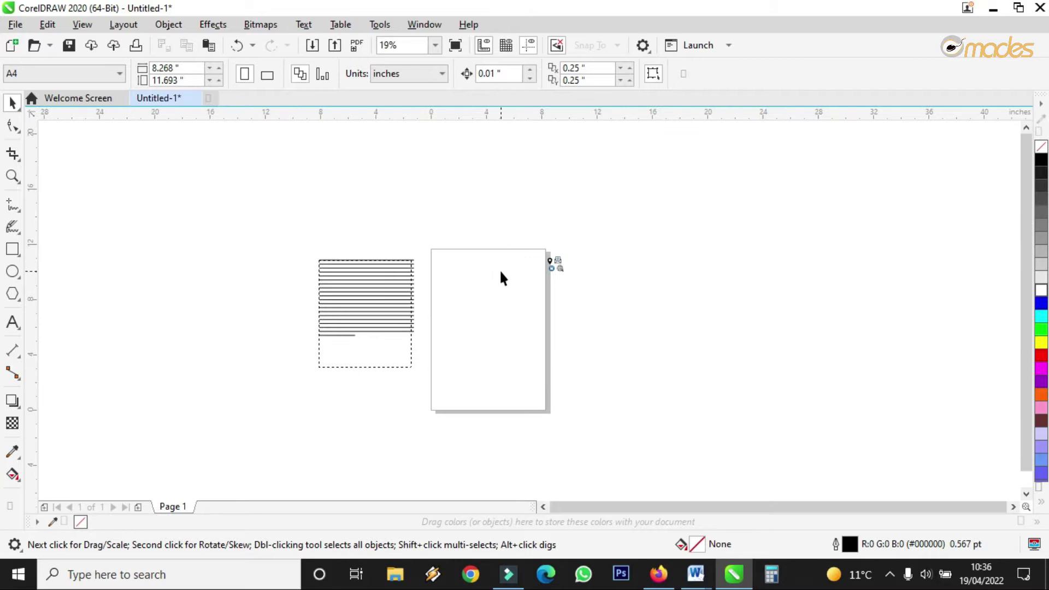
# Step: Shrink the paragraph text frame's width and height and shift it left on the page
pyautogui.scroll(-3, 557, 218)
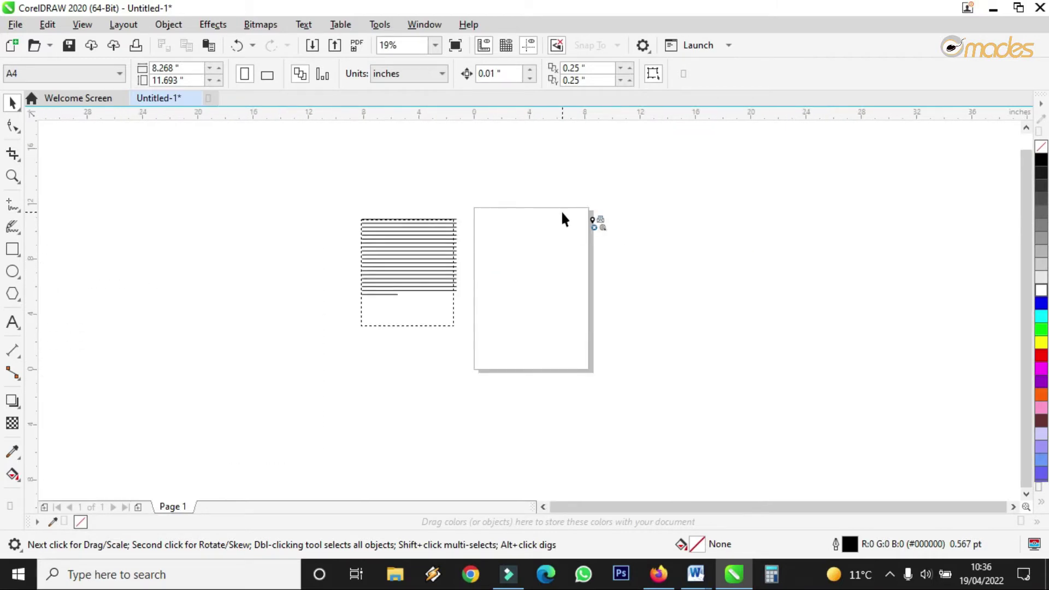
pyautogui.scroll(3, 562, 217)
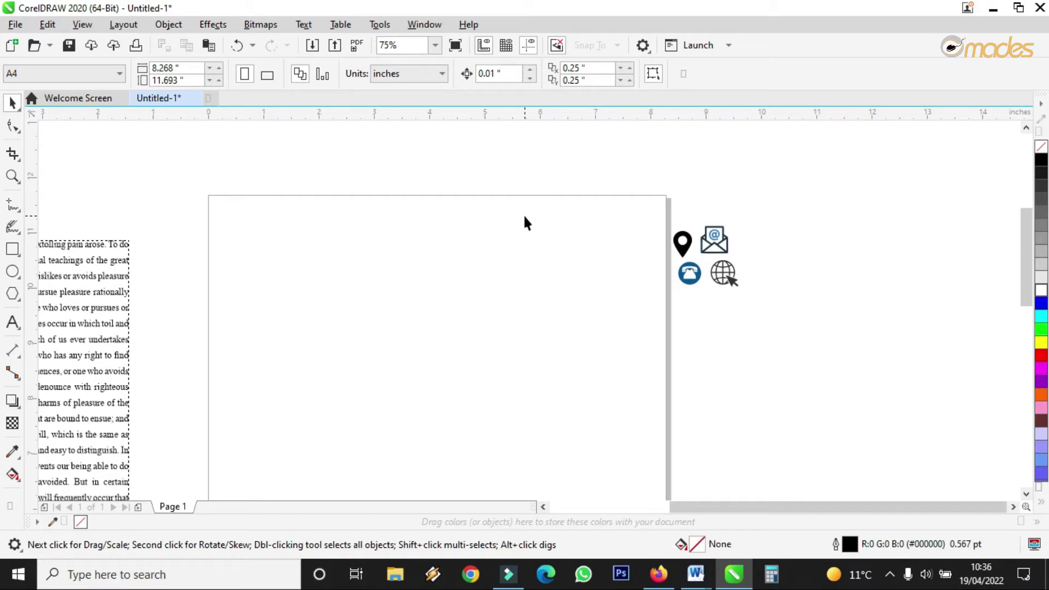
pyautogui.scroll(-3, 524, 217)
pyautogui.scroll(3, 449, 264)
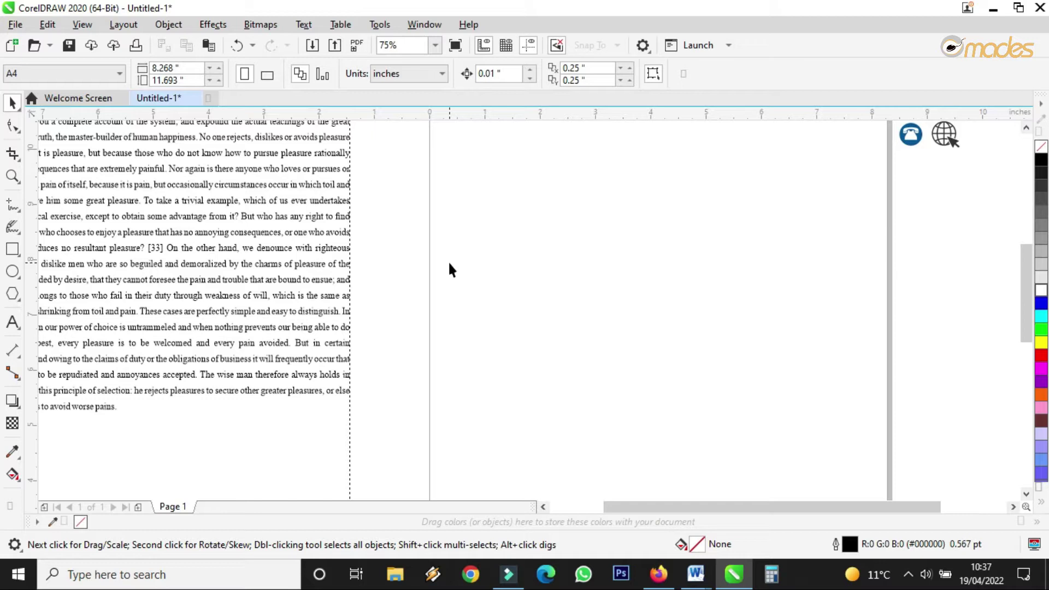
pyautogui.scroll(-3, 447, 263)
pyautogui.scroll(3, 569, 213)
pyautogui.scroll(2, 546, 351)
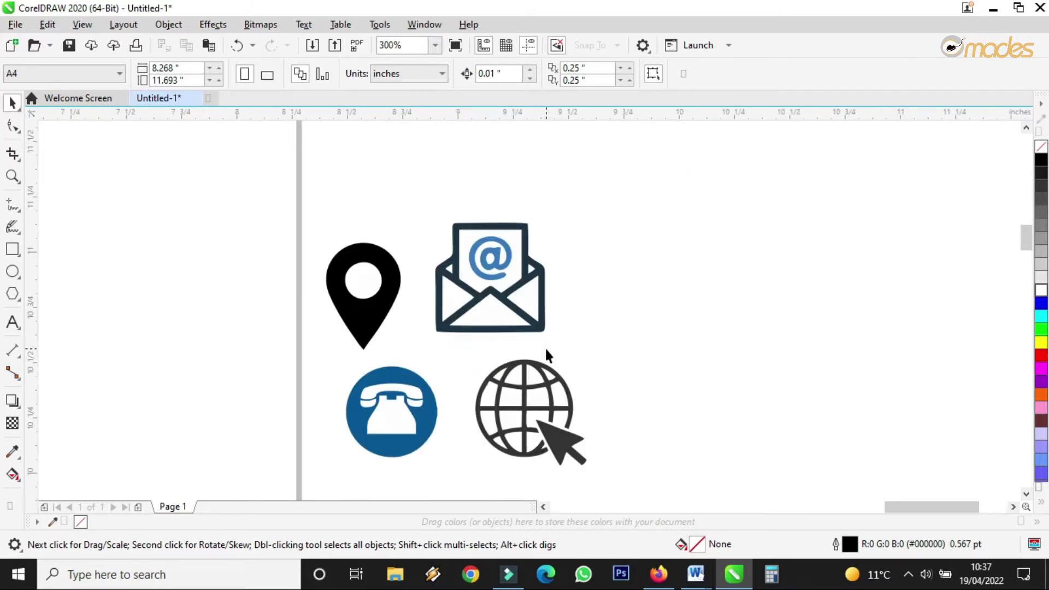
pyautogui.scroll(-2, 584, 250)
pyautogui.scroll(2, 579, 256)
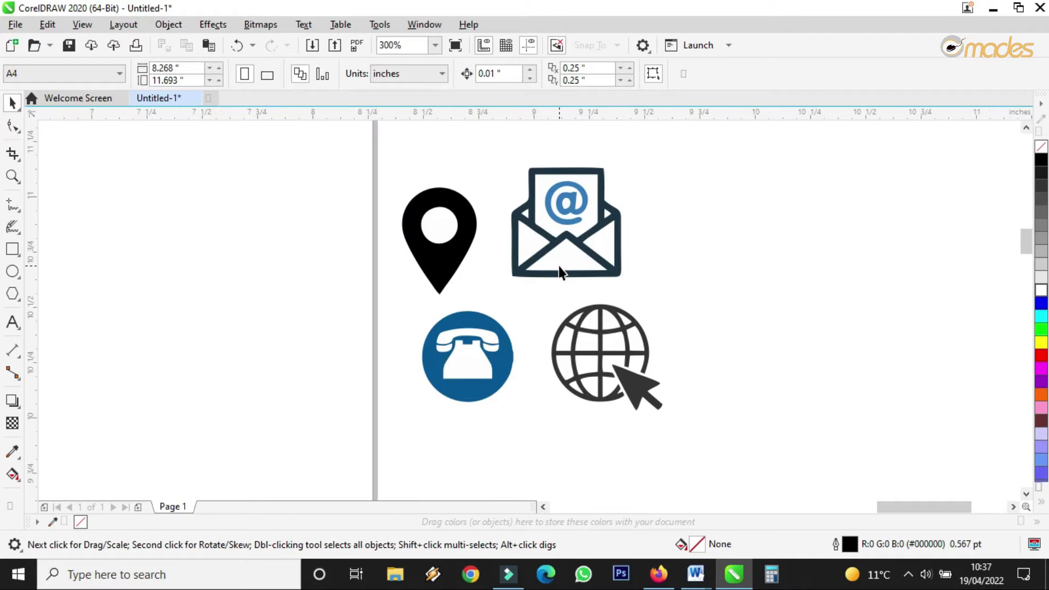
pyautogui.scroll(-2, 578, 250)
pyautogui.scroll(2, 579, 254)
pyautogui.scroll(-3, 628, 243)
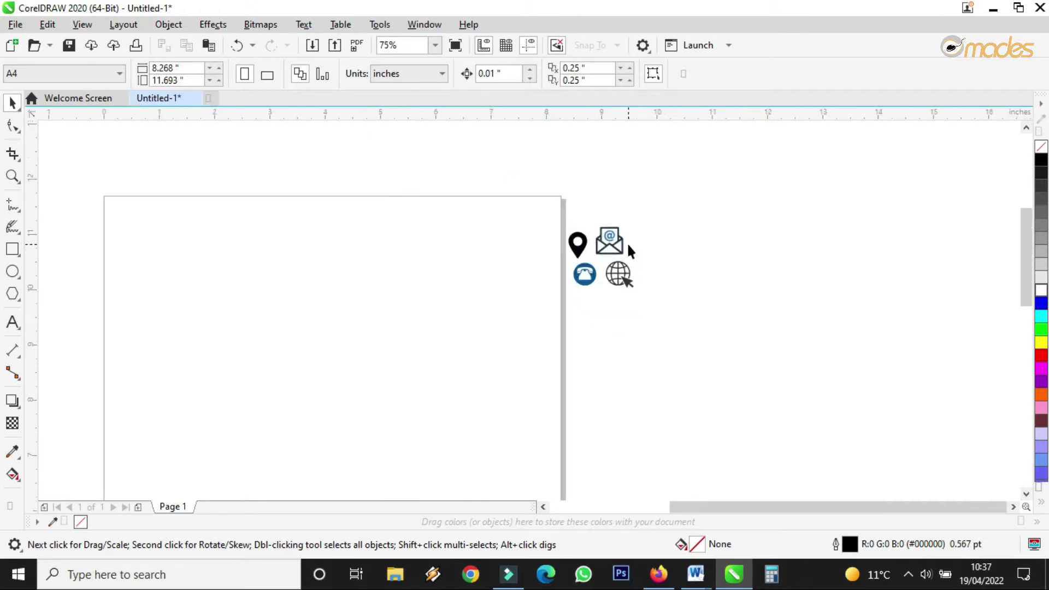
pyautogui.click(328, 344)
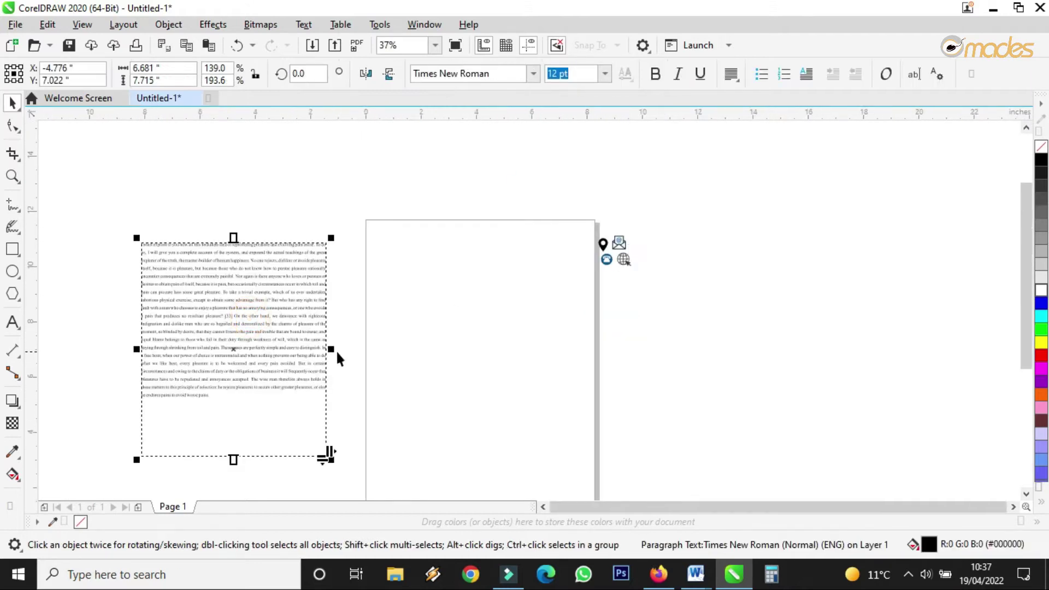
pyautogui.moveTo(334, 348); pyautogui.dragTo(295, 352)
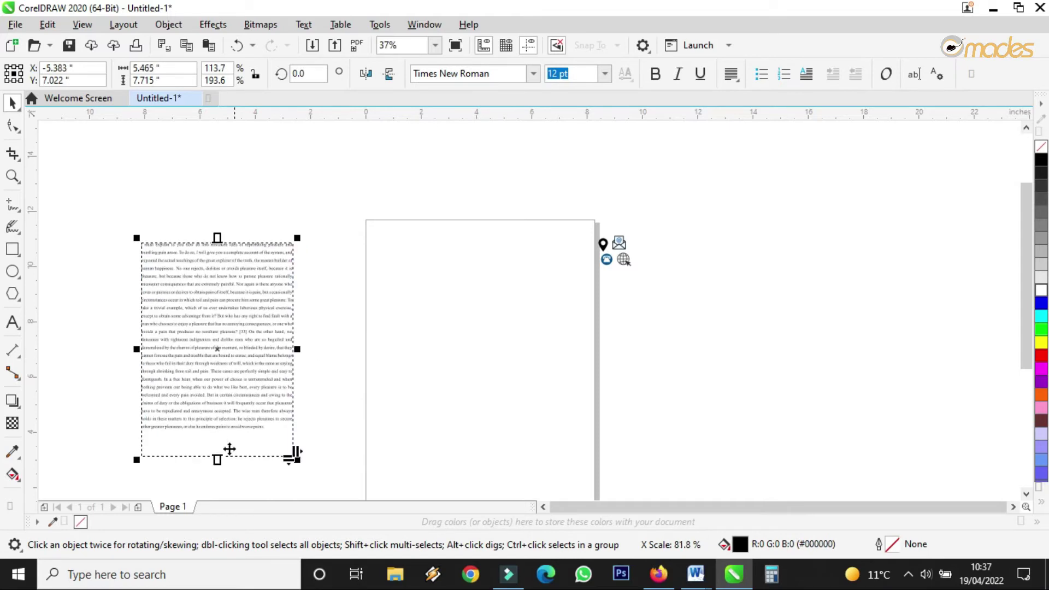
pyautogui.moveTo(294, 455); pyautogui.dragTo(293, 440)
pyautogui.moveTo(234, 349); pyautogui.dragTo(171, 351)
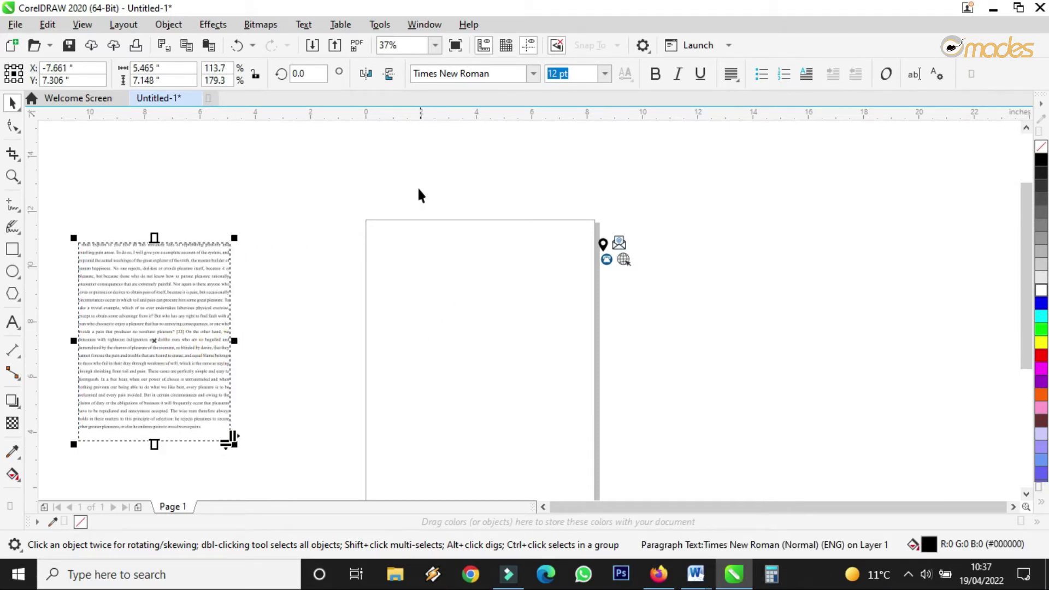
pyautogui.click(413, 169)
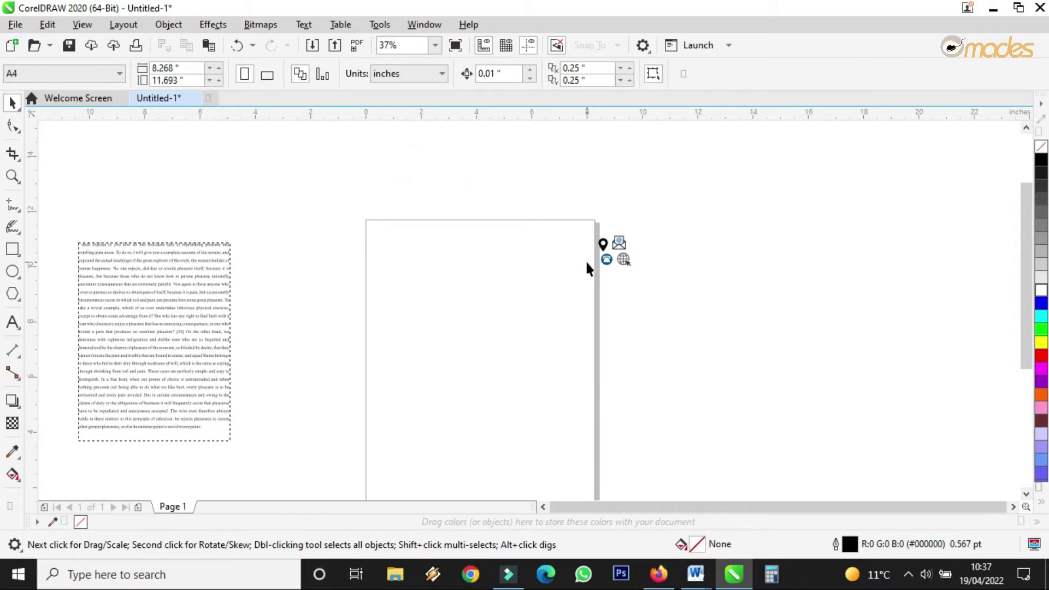
pyautogui.scroll(3, 585, 260)
pyautogui.scroll(-1, 552, 243)
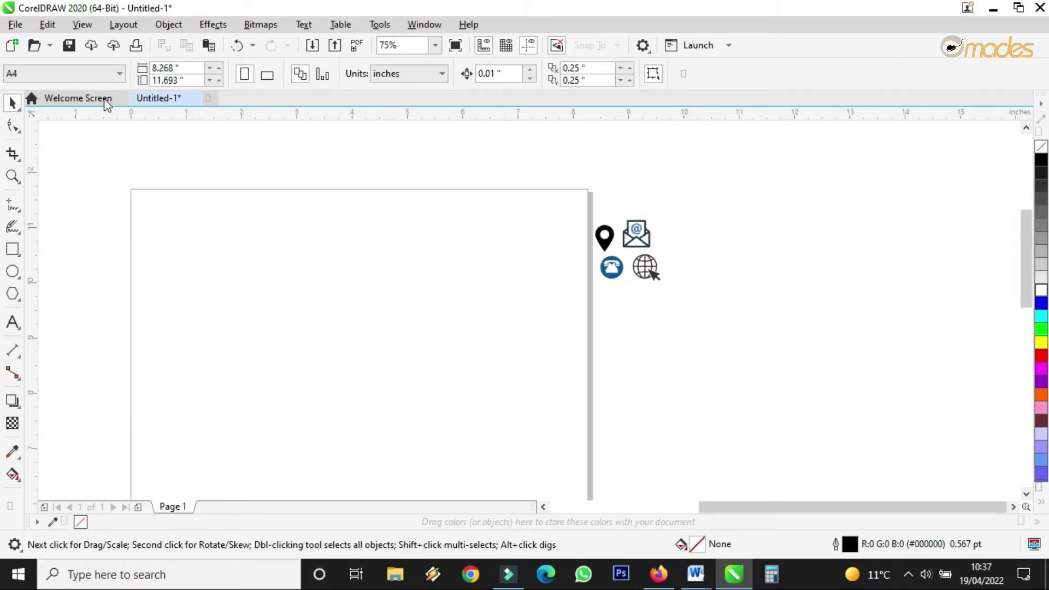
pyautogui.click(90, 76)
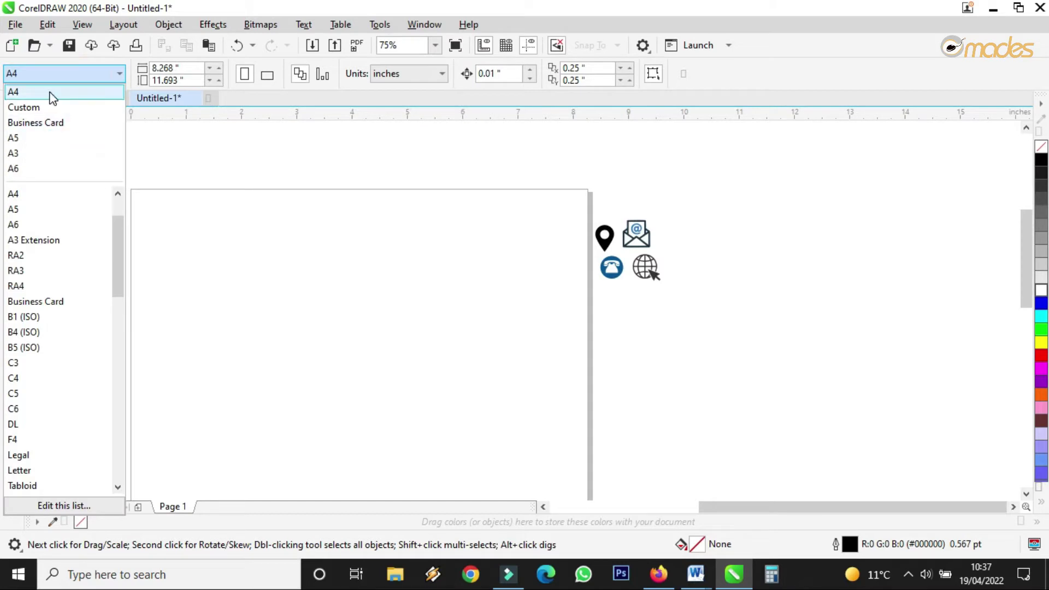
pyautogui.click(237, 207)
pyautogui.click(117, 77)
pyautogui.click(48, 93)
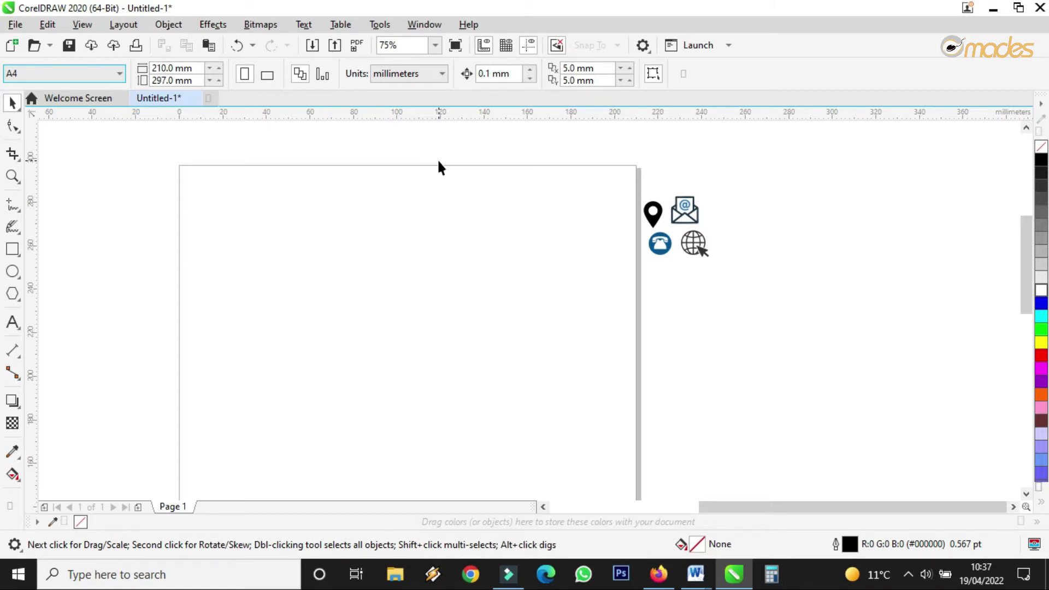
pyautogui.click(394, 75)
pyautogui.click(392, 92)
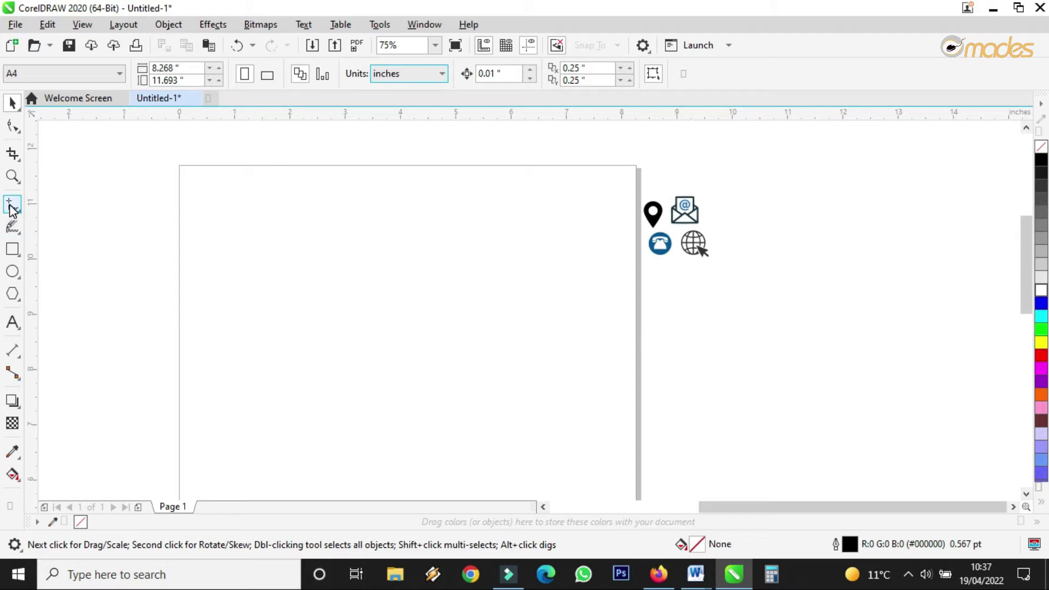
pyautogui.scroll(4, 202, 166)
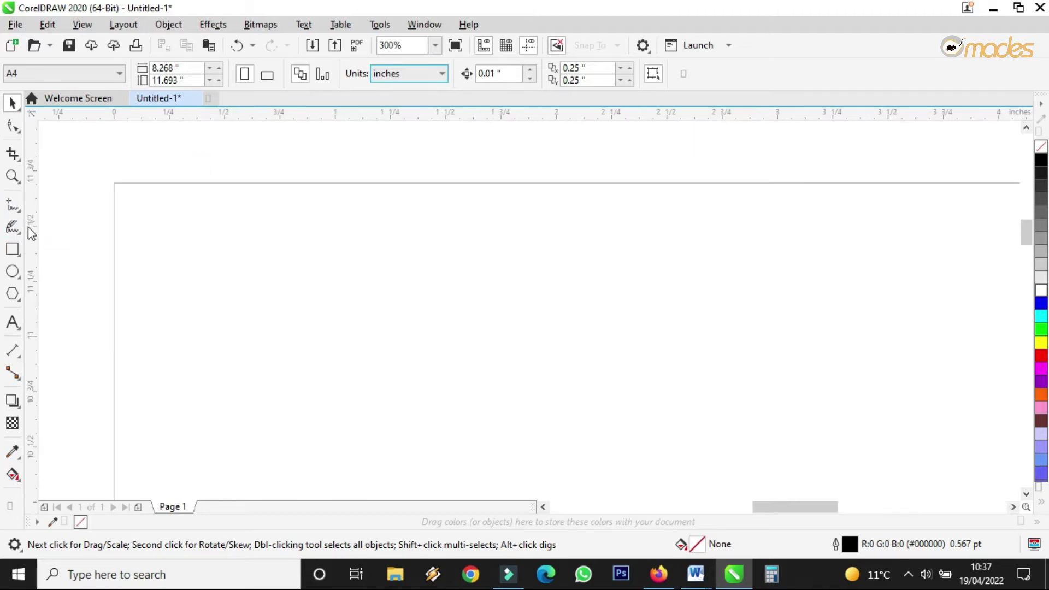
# Step: Draw a closed four-point slanted strip outline across the page's top edge with the Freehand tool
pyautogui.click(11, 211)
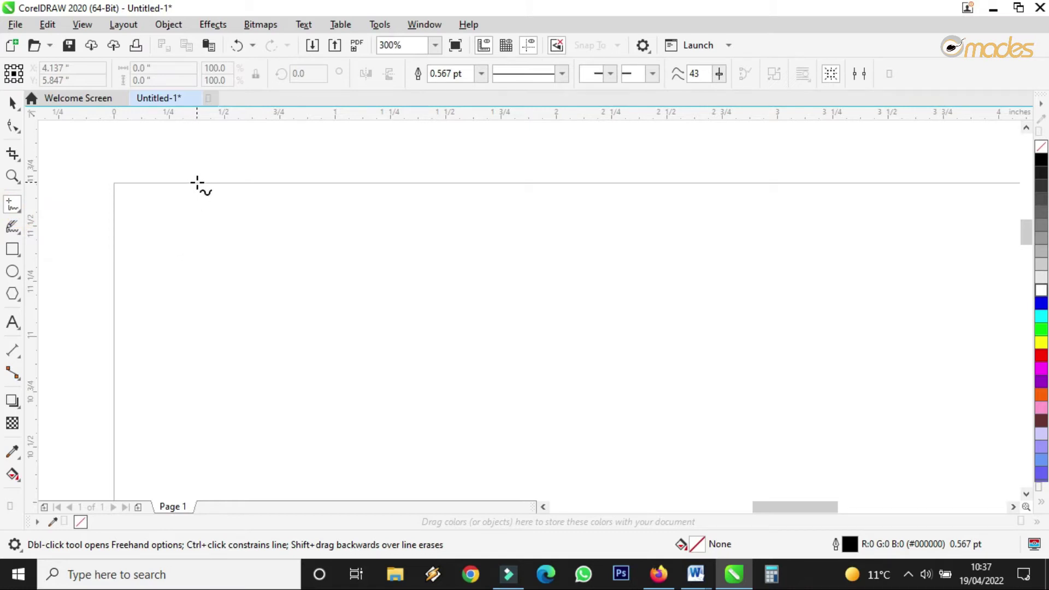
pyautogui.click(197, 183)
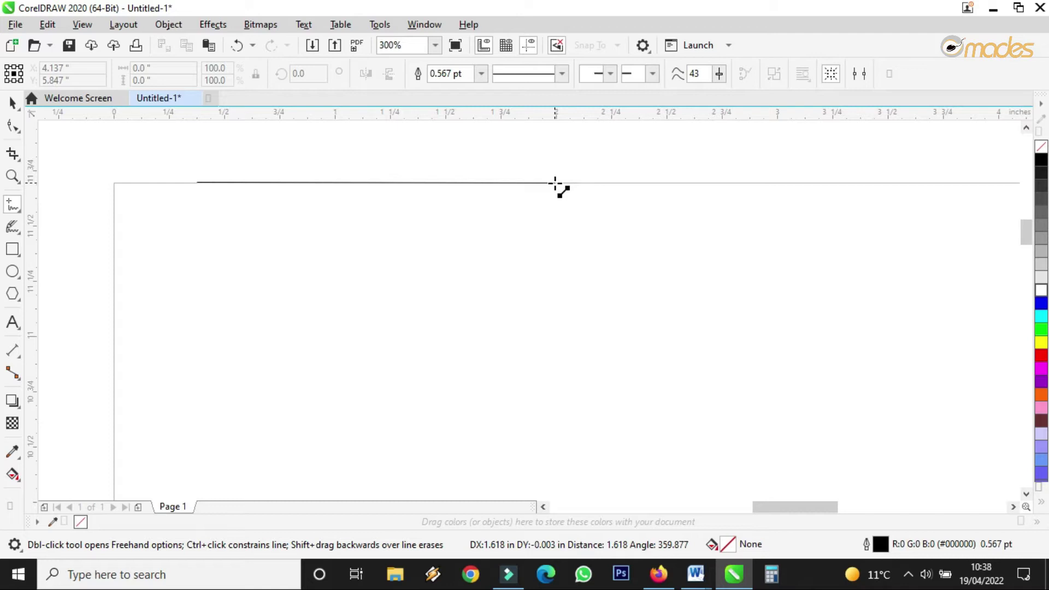
pyautogui.doubleClick(555, 182)
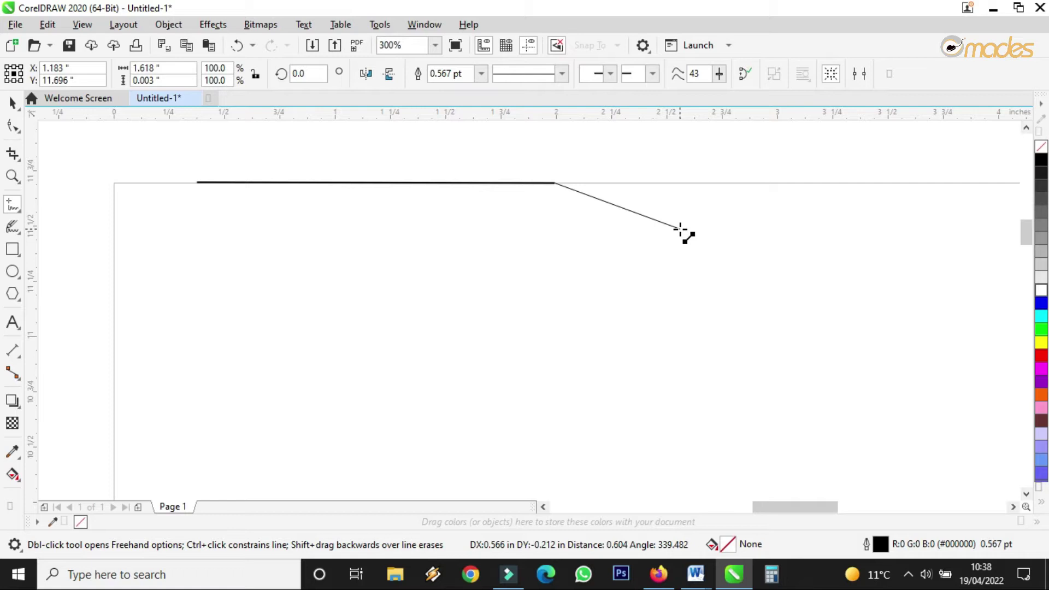
pyautogui.click(680, 229)
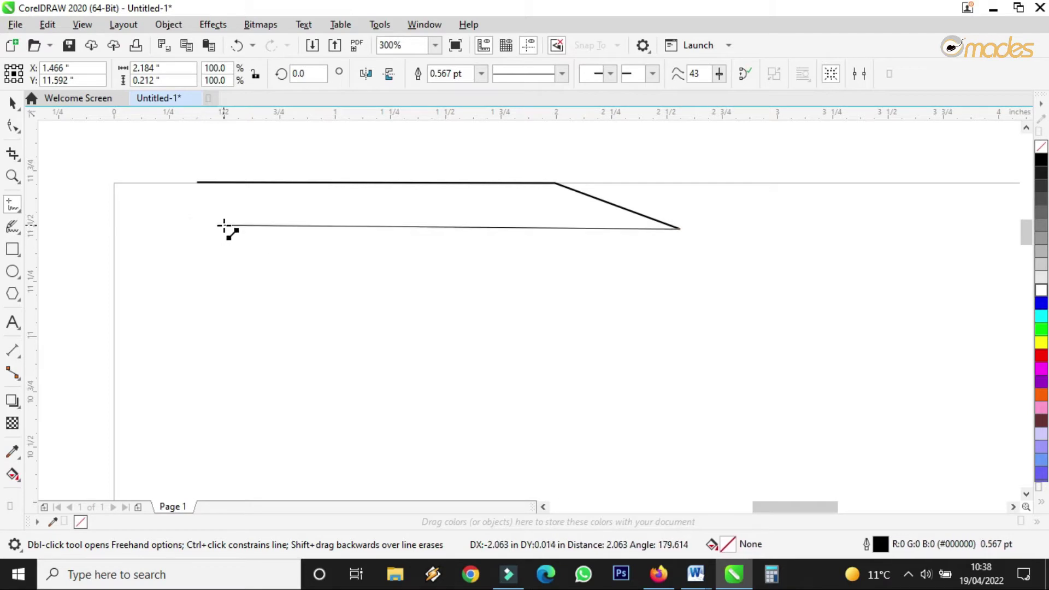
pyautogui.click(227, 221)
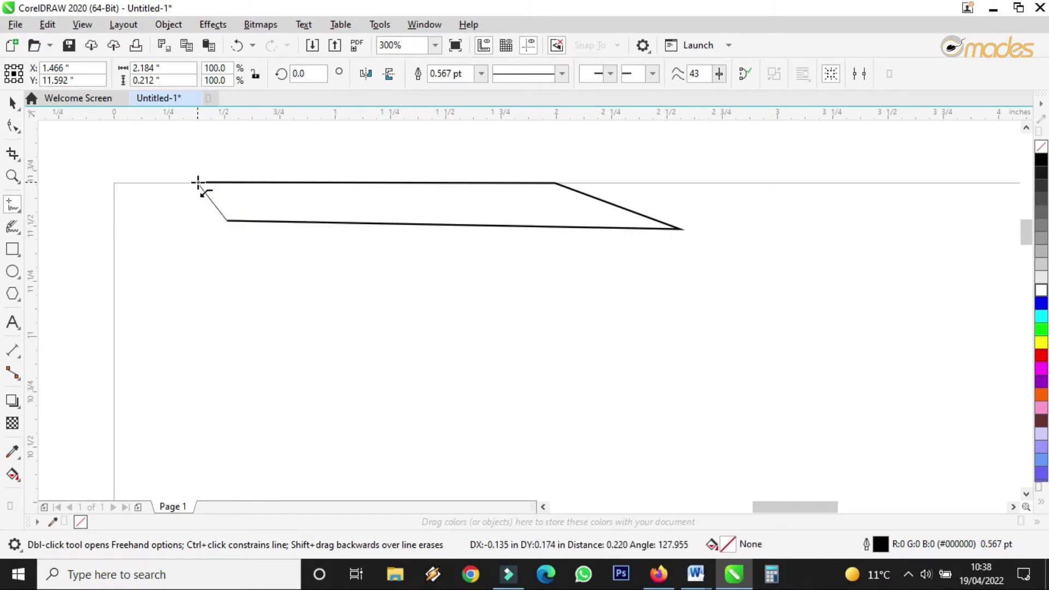
pyautogui.click(197, 182)
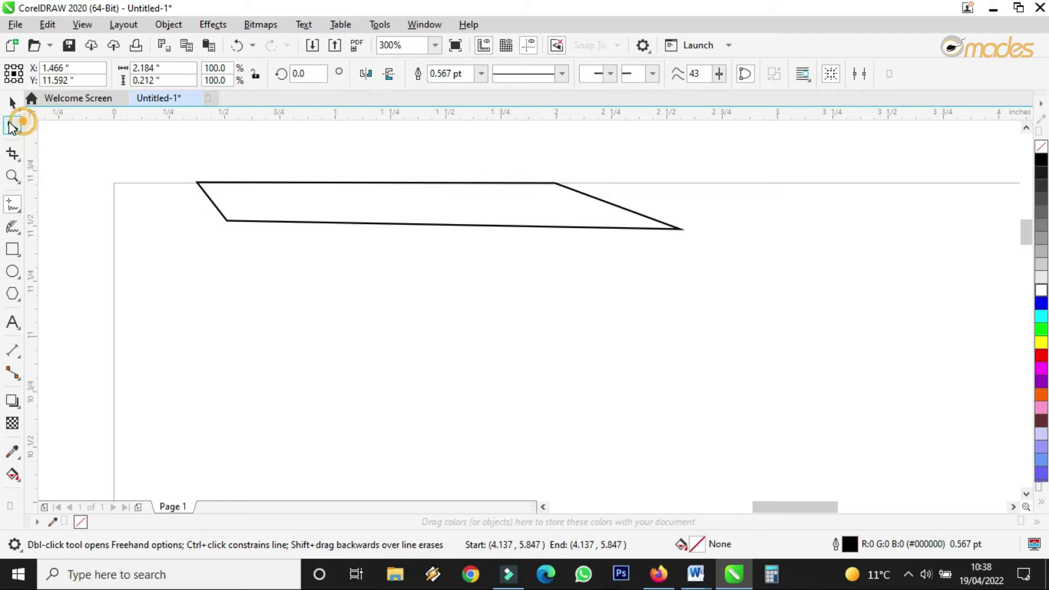
# Step: Convert the strip's bottom edge to a curve with the Shape tool
pyautogui.click(12, 127)
pyautogui.moveTo(169, 155); pyautogui.dragTo(694, 262)
pyautogui.click(689, 259)
pyautogui.click(463, 225)
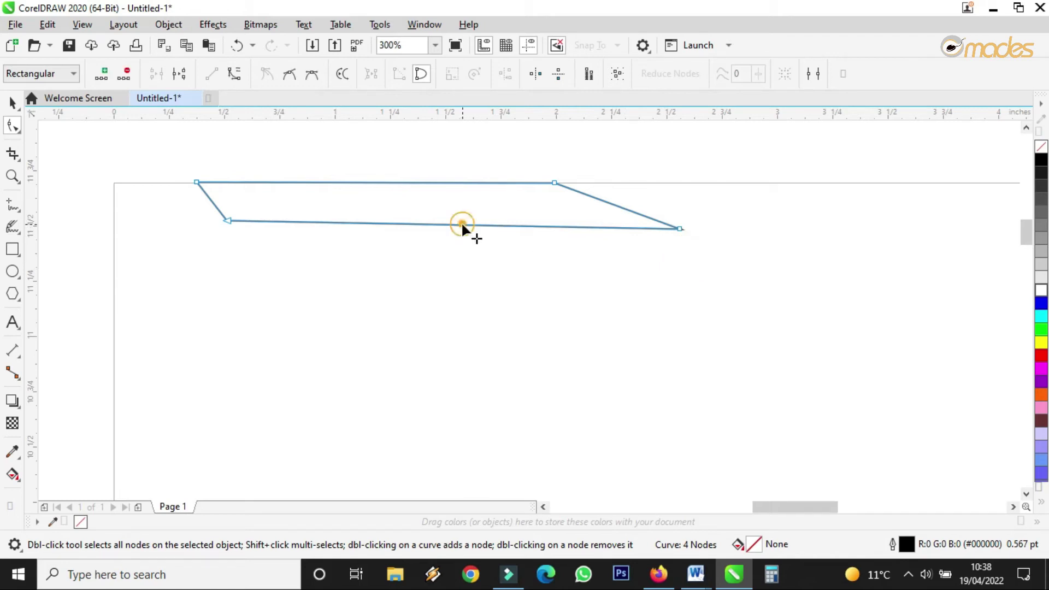
pyautogui.click(234, 77)
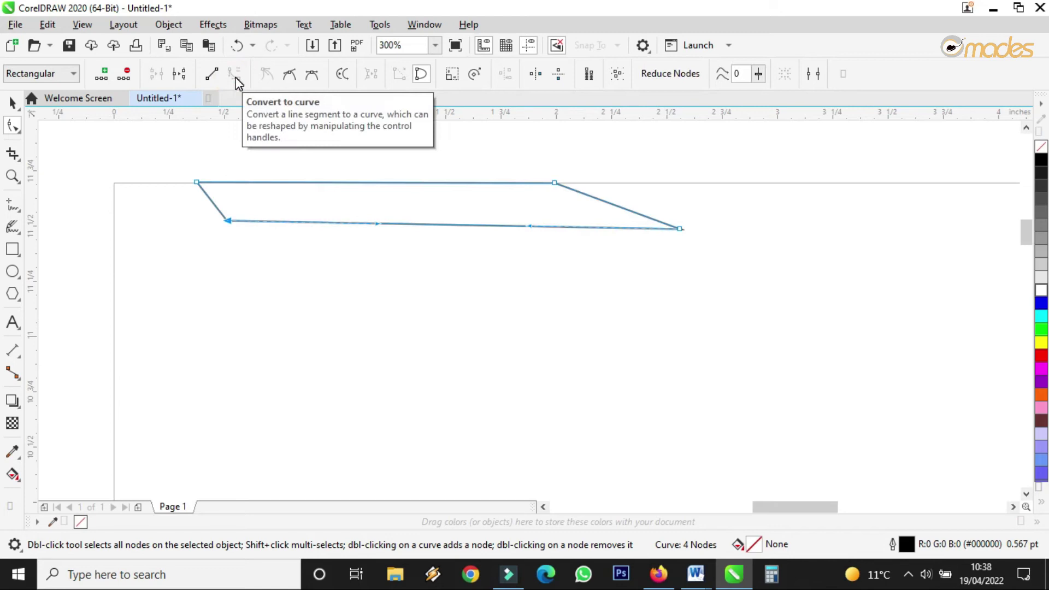
pyautogui.click(614, 206)
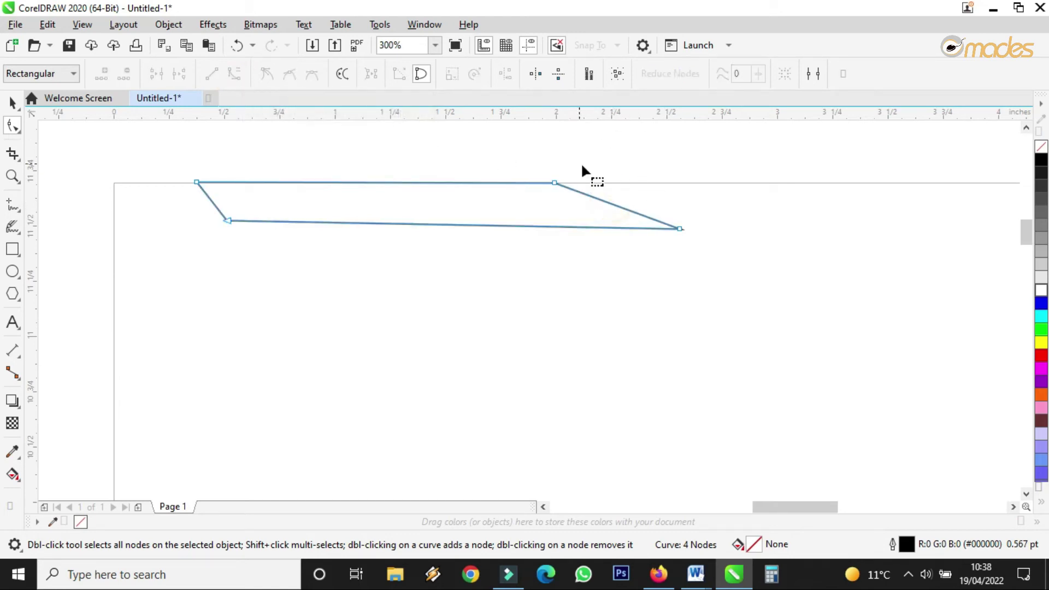
# Step: Convert the slanted right edge to a curve and bend it smoothly into the lower-right corner
pyautogui.click(586, 197)
pyautogui.click(235, 76)
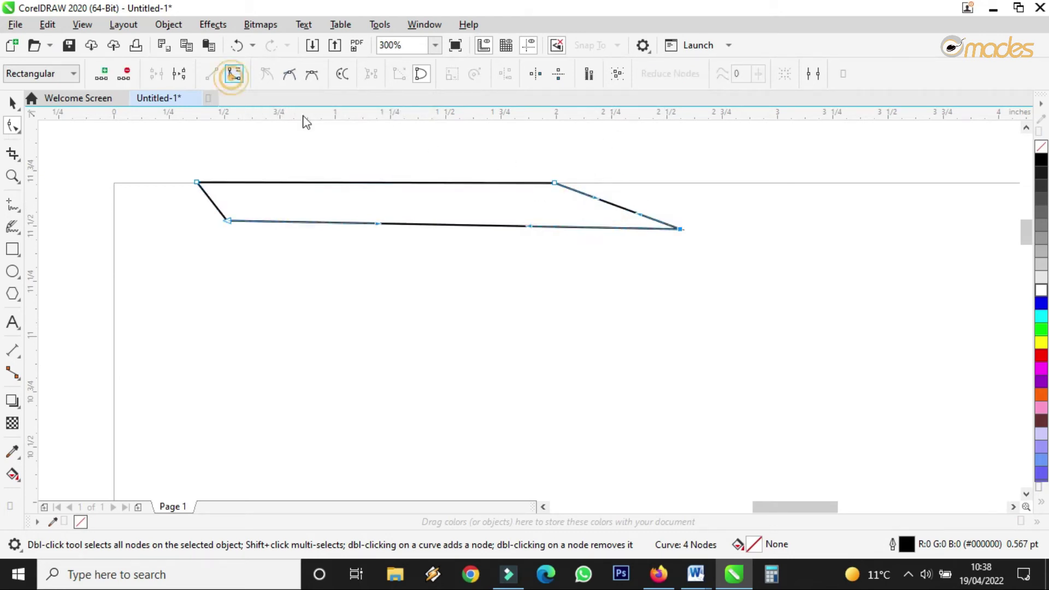
pyautogui.moveTo(599, 200); pyautogui.dragTo(558, 206)
pyautogui.moveTo(647, 215); pyautogui.dragTo(624, 225)
pyautogui.moveTo(558, 209); pyautogui.dragTo(566, 207)
pyautogui.moveTo(626, 226); pyautogui.dragTo(573, 208)
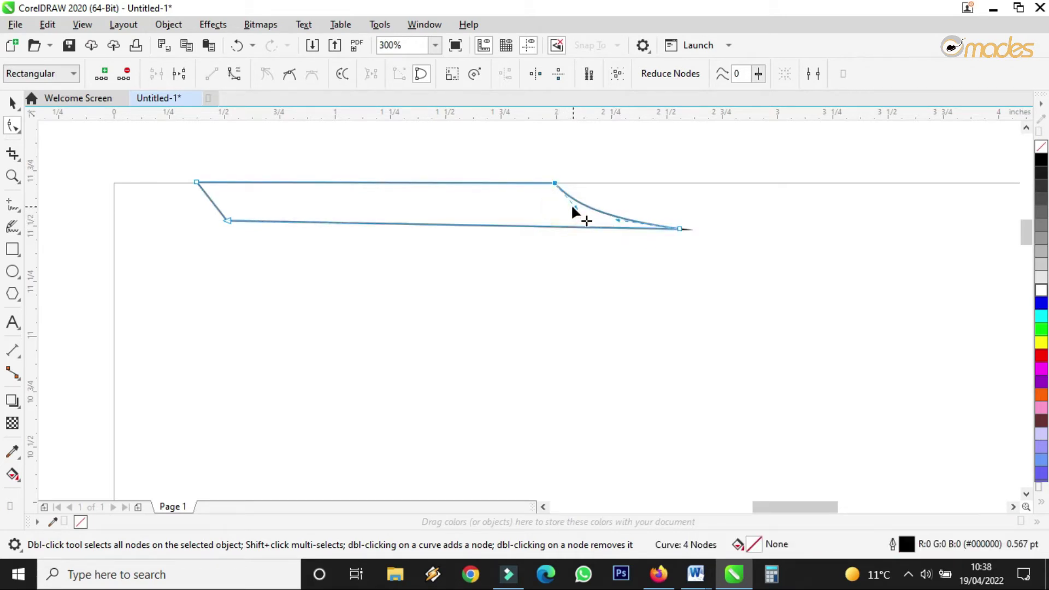
pyautogui.scroll(2, 223, 218)
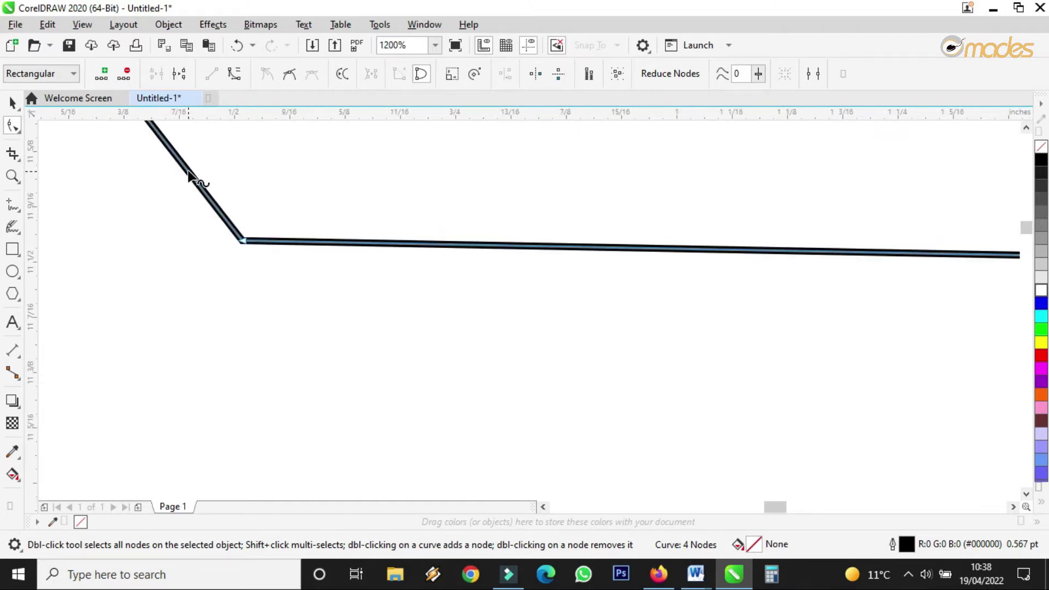
# Step: Add nodes on the left slant and bottom edge, then delete the lower-left corner node
pyautogui.doubleClick(187, 170)
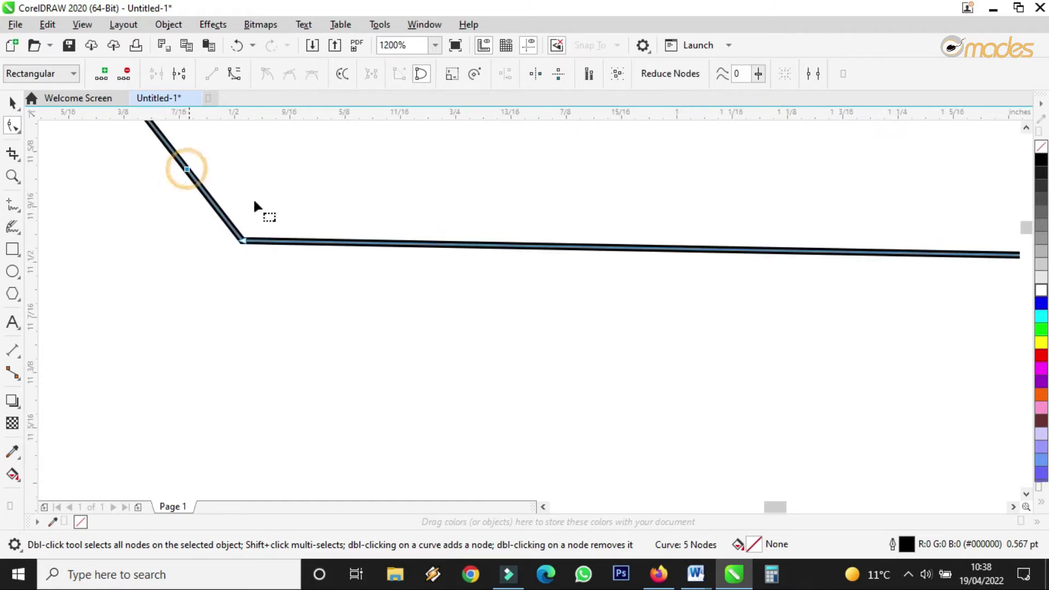
pyautogui.doubleClick(358, 244)
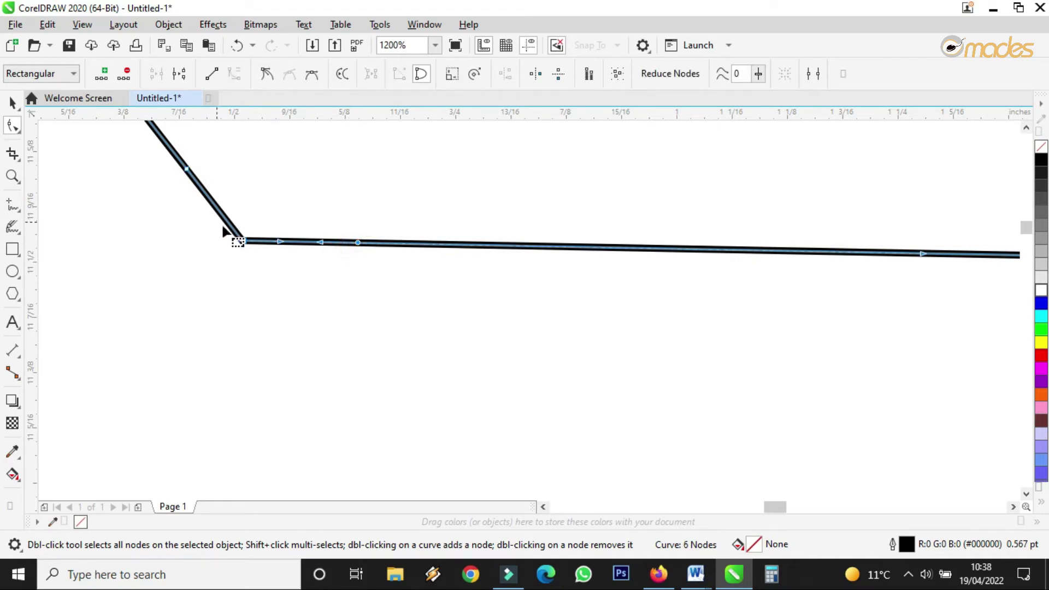
pyautogui.scroll(2, 247, 247)
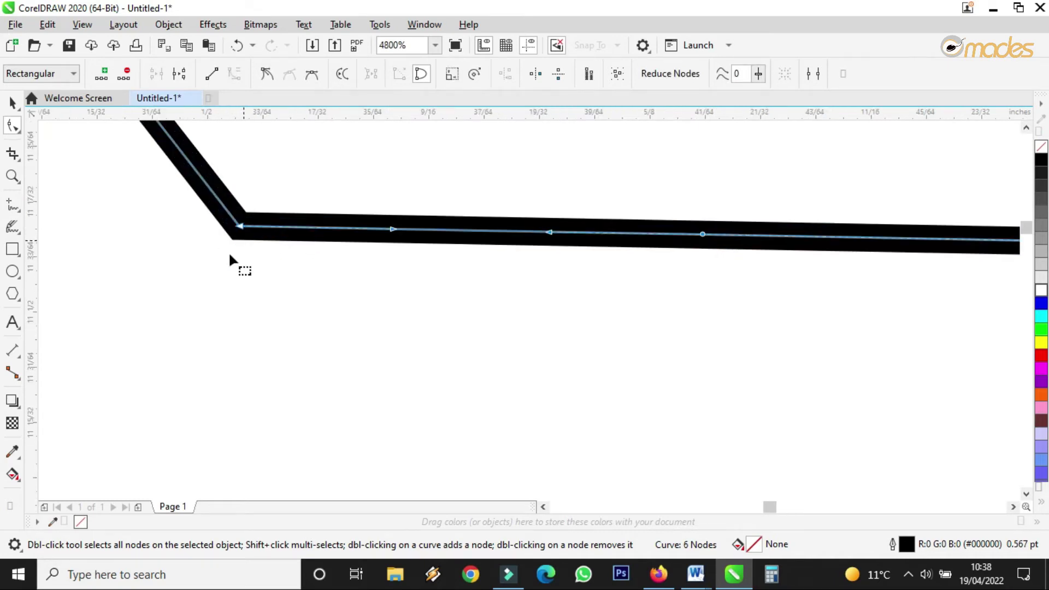
pyautogui.moveTo(189, 280); pyautogui.dragTo(287, 192)
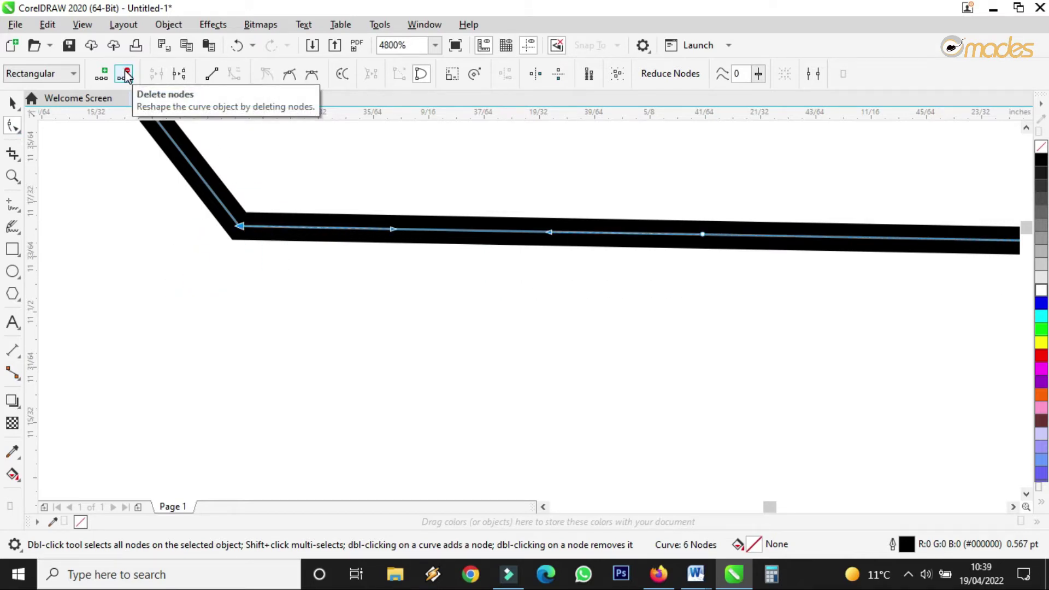
pyautogui.click(126, 75)
# Step: Slide the bottom-edge node right to reshape the curve into a tapered end
pyautogui.scroll(-4, 322, 240)
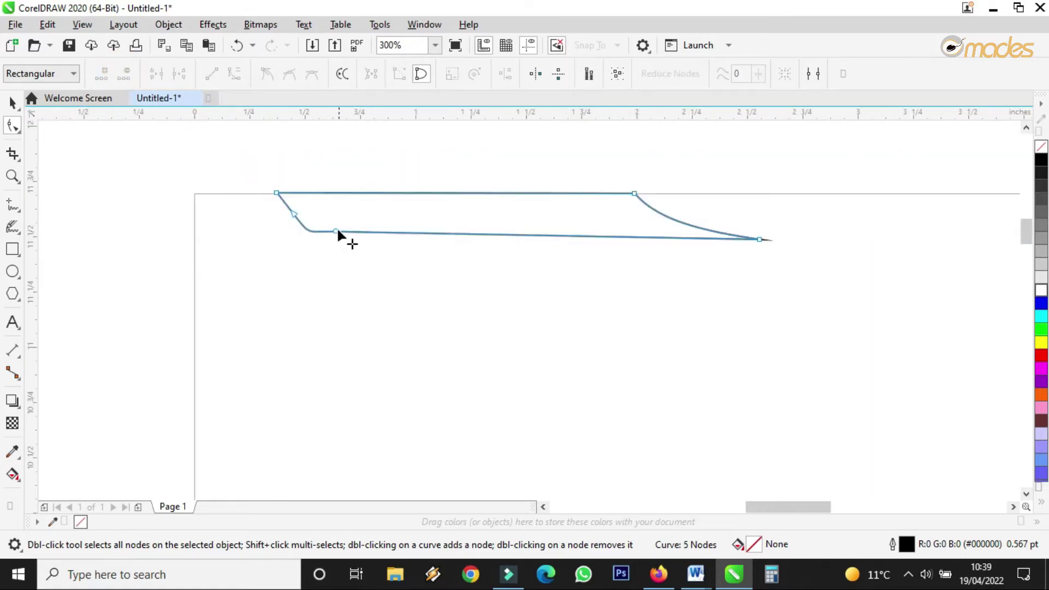
pyautogui.click(337, 231)
pyautogui.moveTo(335, 232); pyautogui.dragTo(385, 228)
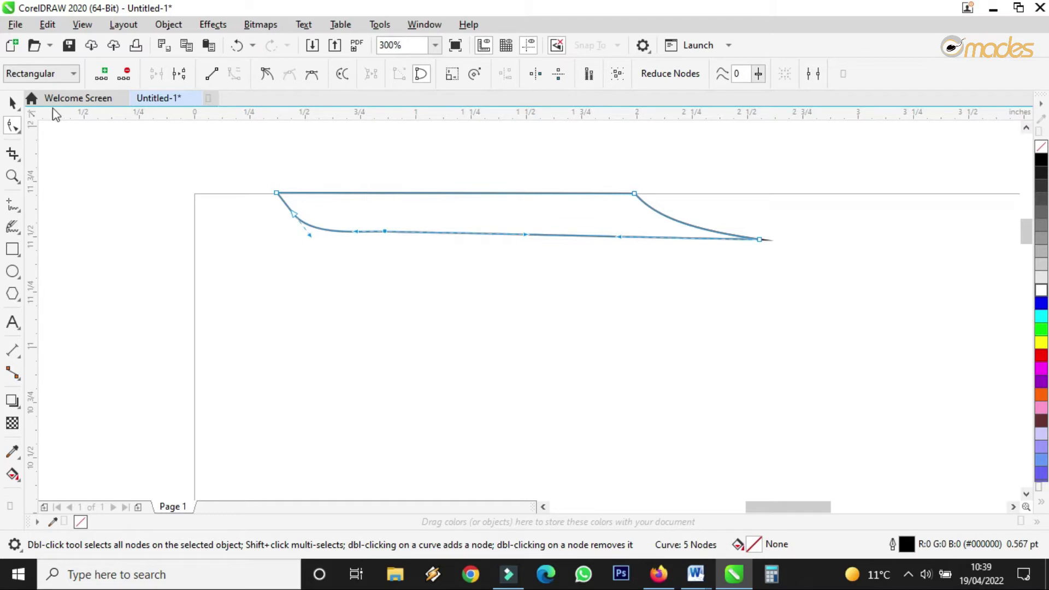
pyautogui.click(12, 101)
# Step: Nudge the curve slightly down and raise its top-right corner node
pyautogui.scroll(2, 305, 202)
pyautogui.moveTo(303, 202); pyautogui.dragTo(304, 208)
pyautogui.scroll(-2, 273, 205)
pyautogui.scroll(3, 618, 201)
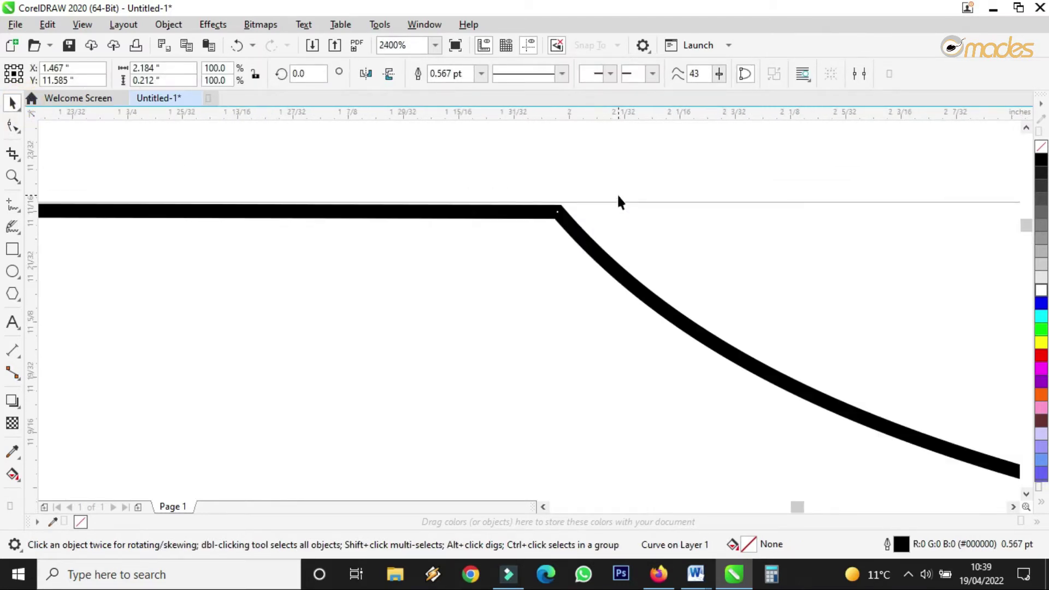
pyautogui.press('F10')
pyautogui.moveTo(548, 219); pyautogui.dragTo(560, 208)
pyautogui.scroll(-2, 560, 208)
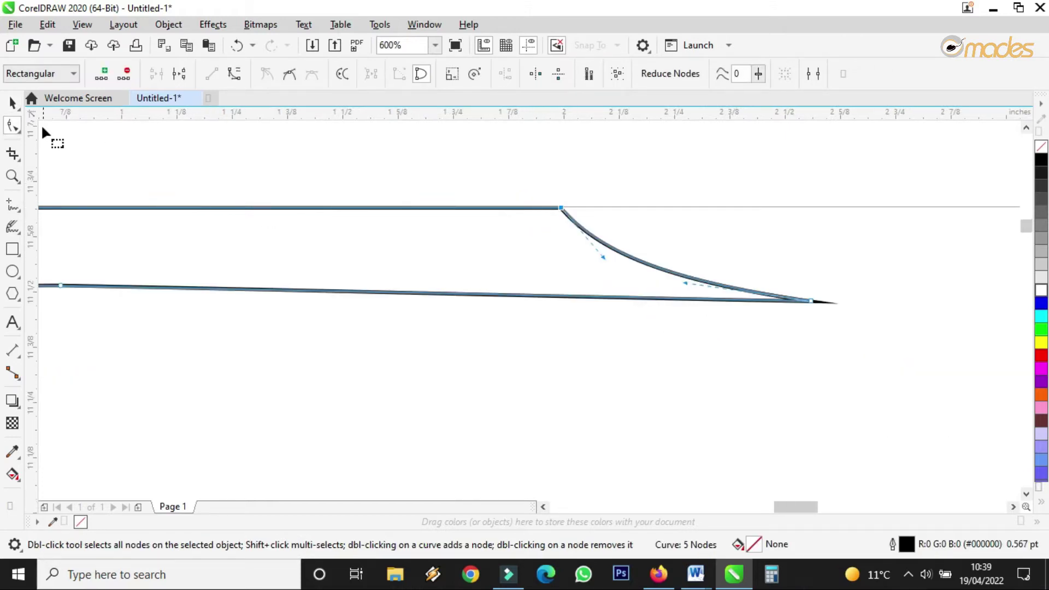
pyautogui.click(12, 102)
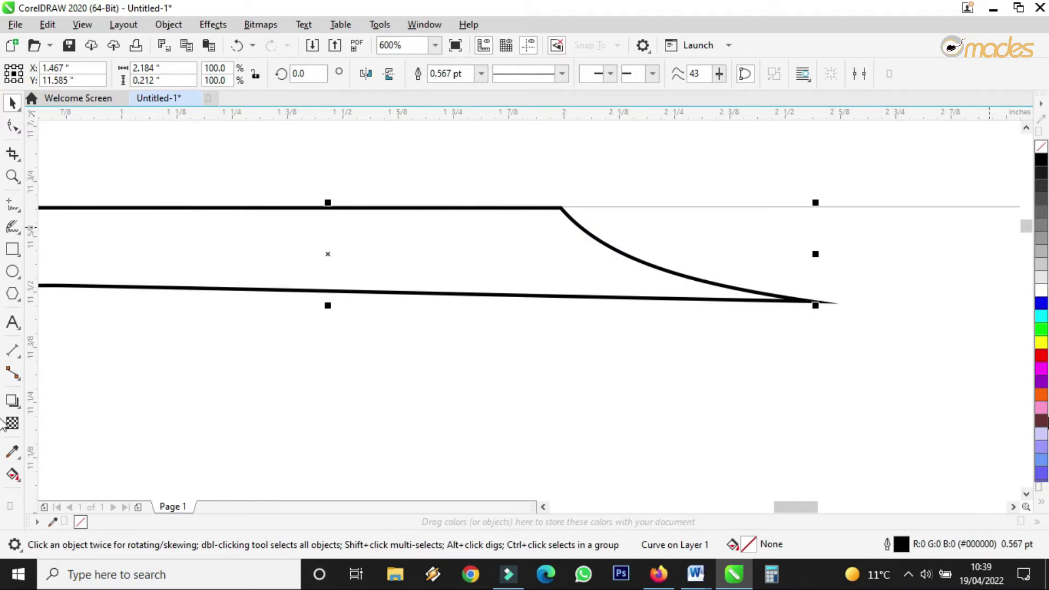
# Step: Fill the strip with olive green (#669933) from the expanded palette
pyautogui.click(1043, 508)
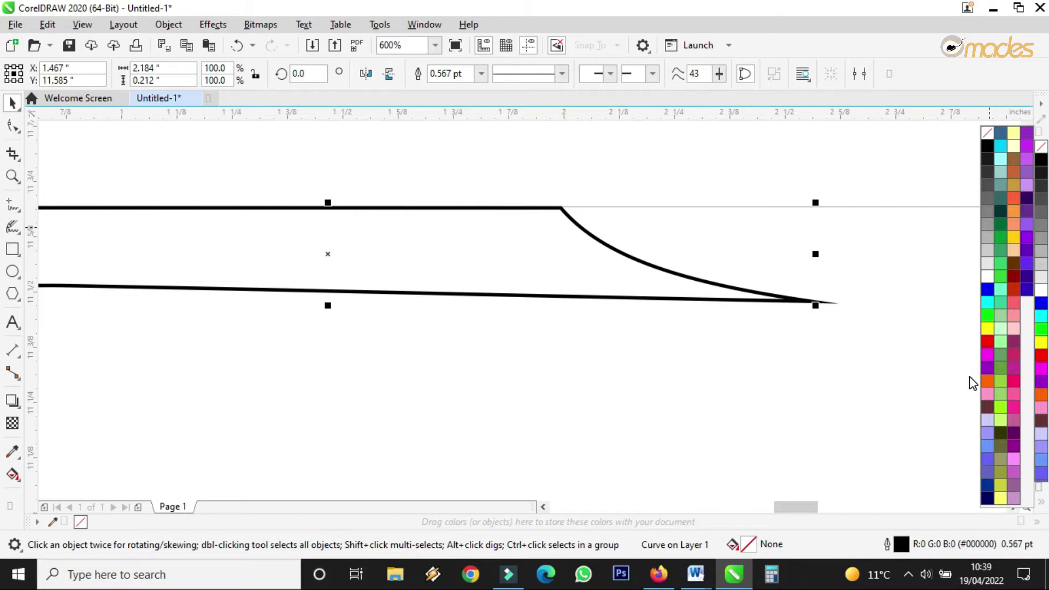
pyautogui.click(1000, 376)
pyautogui.scroll(-1, 696, 328)
pyautogui.scroll(1, 656, 311)
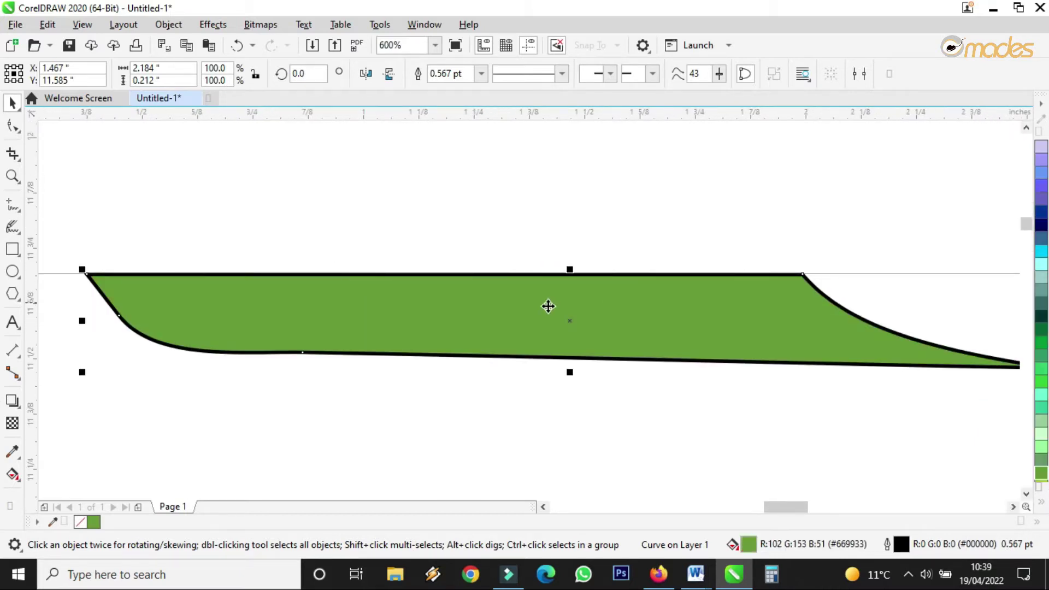
# Step: Lower the strip's bottom-edge nodes slightly with the Shape tool
pyautogui.doubleClick(284, 354)
pyautogui.moveTo(123, 382); pyautogui.dragTo(367, 319)
pyautogui.moveTo(301, 353); pyautogui.dragTo(304, 359)
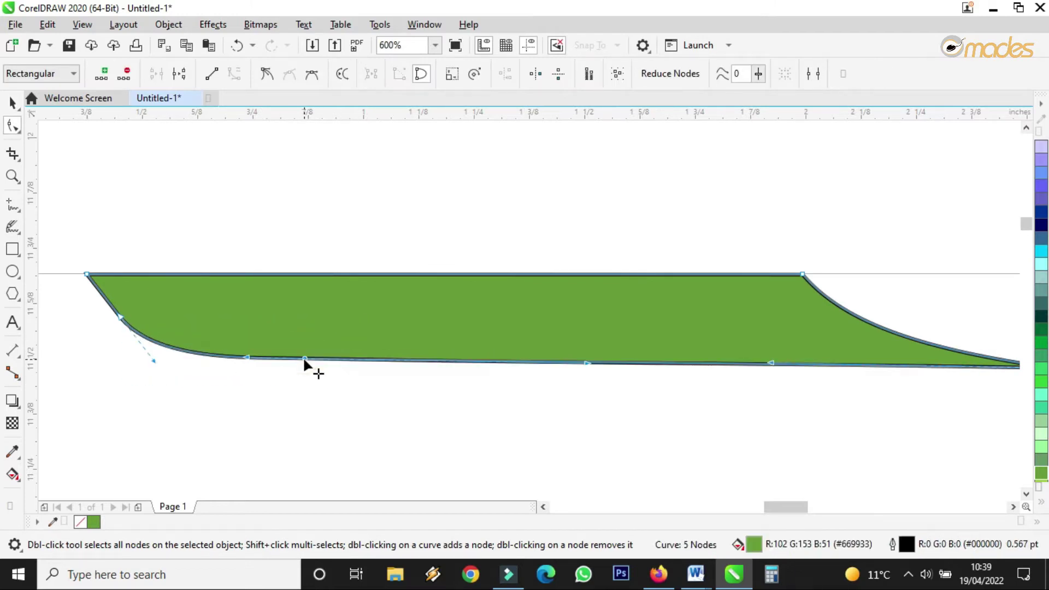
pyautogui.click(12, 102)
pyautogui.click(44, 103)
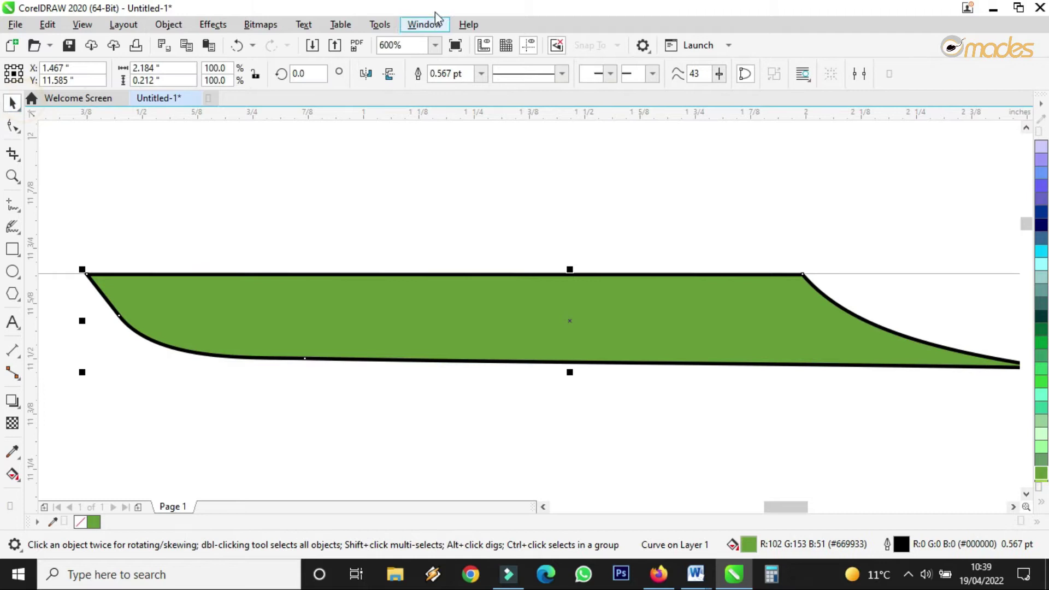
# Step: Set the strip's outline width to None
pyautogui.click(481, 73)
pyautogui.click(455, 89)
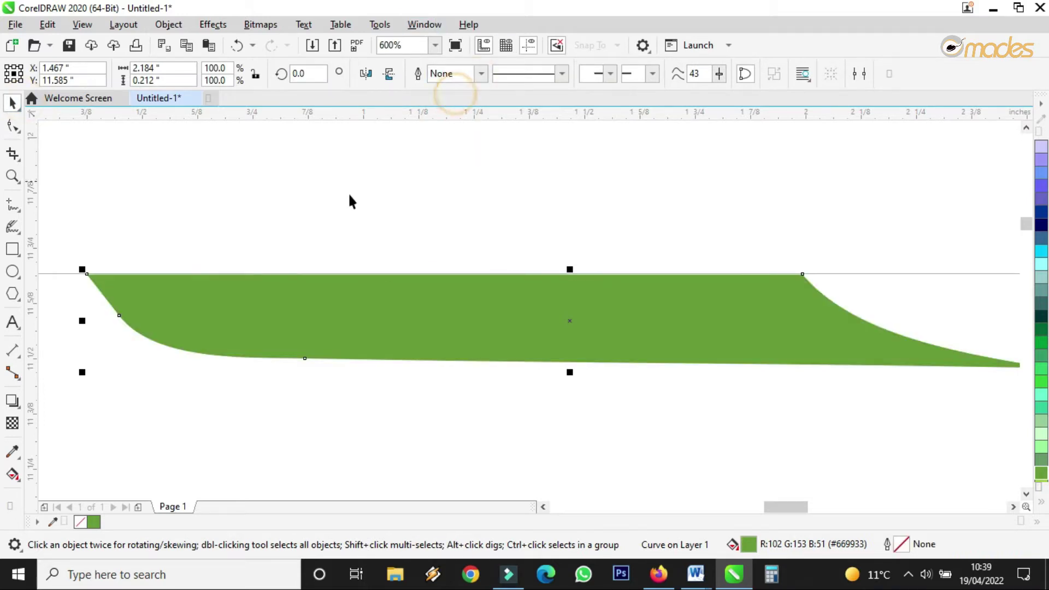
pyautogui.scroll(-2, 480, 214)
pyautogui.scroll(4, 479, 218)
# Step: Snap both top corner nodes onto the guideline and fill the strip bright green (#33CC33)
pyautogui.press('F10')
pyautogui.click(379, 361)
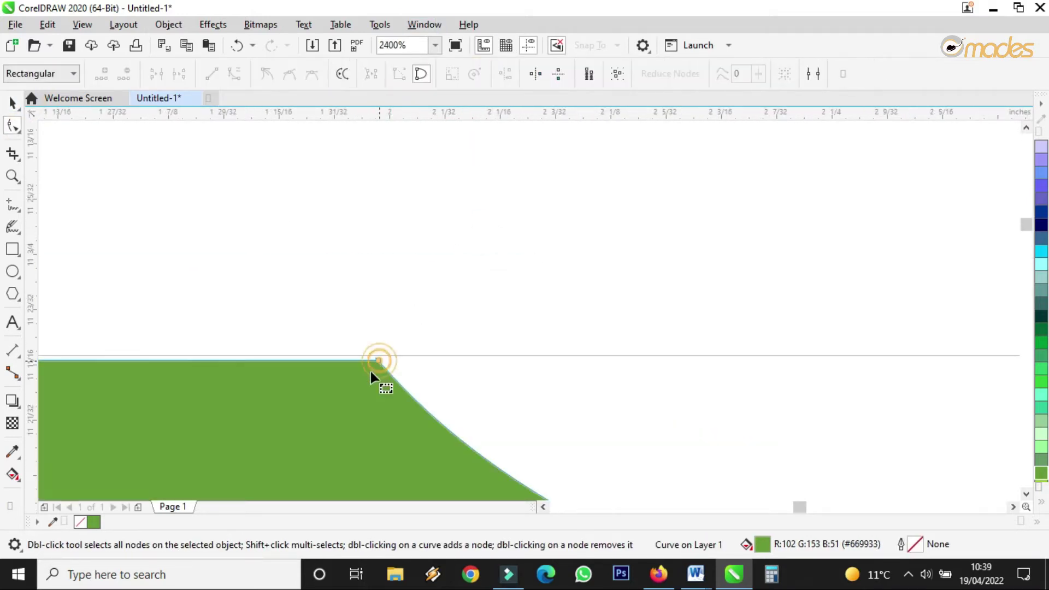
pyautogui.scroll(2, 373, 364)
pyautogui.moveTo(395, 349); pyautogui.dragTo(398, 330)
pyautogui.scroll(-4, 492, 336)
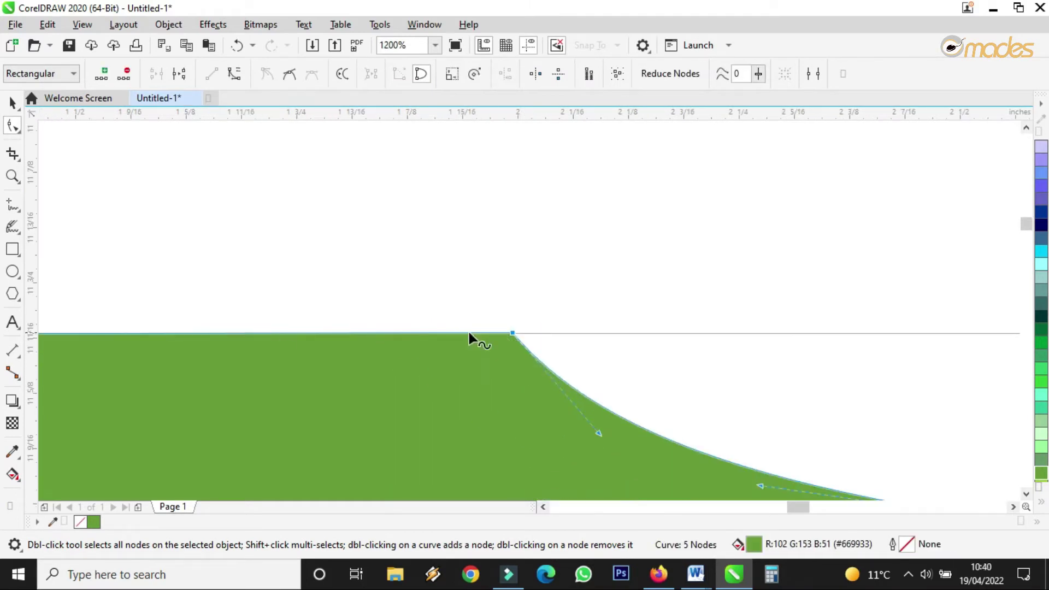
pyautogui.scroll(2, 356, 335)
pyautogui.scroll(2, 547, 454)
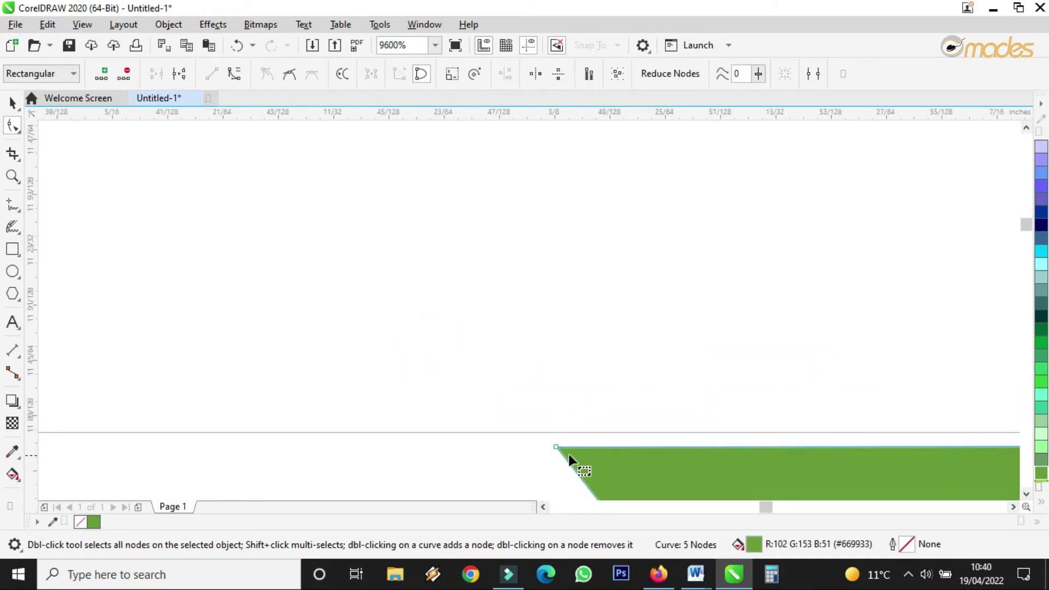
pyautogui.moveTo(553, 444); pyautogui.dragTo(557, 433)
pyautogui.scroll(-3, 444, 339)
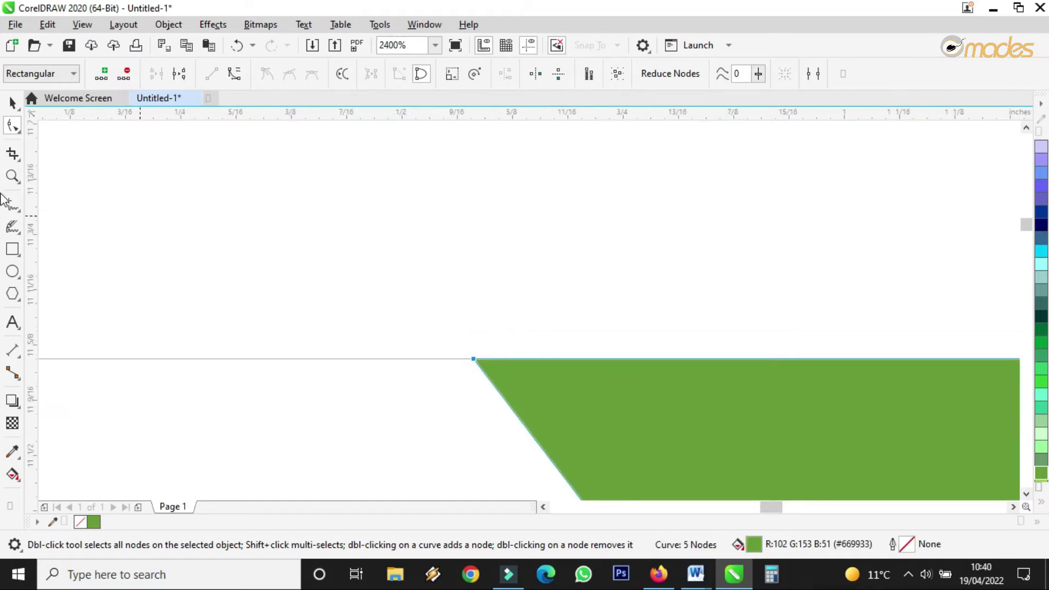
pyautogui.press('space')
pyautogui.scroll(-2, 563, 342)
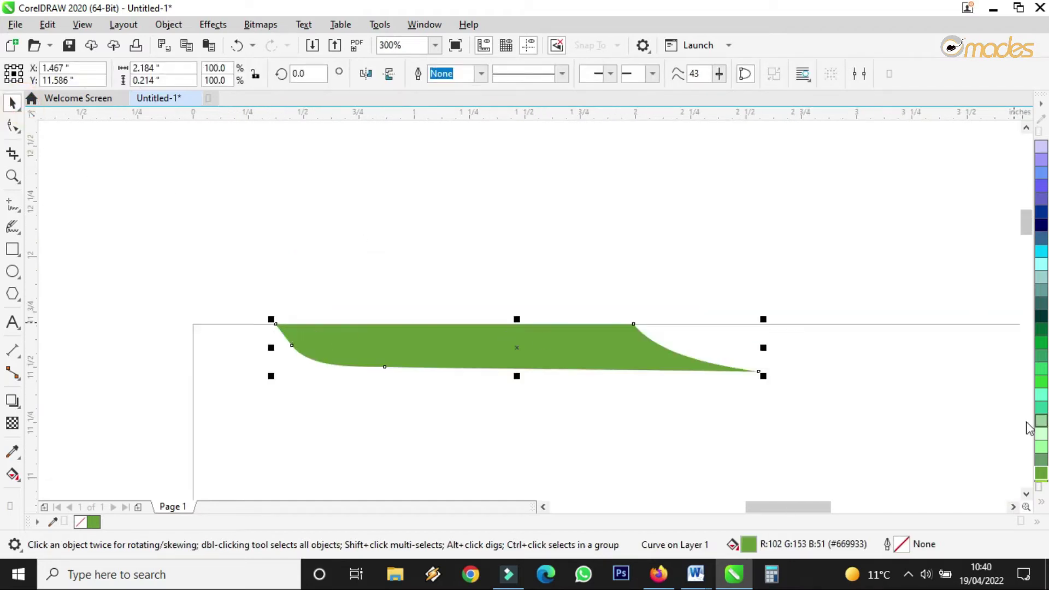
pyautogui.click(1041, 381)
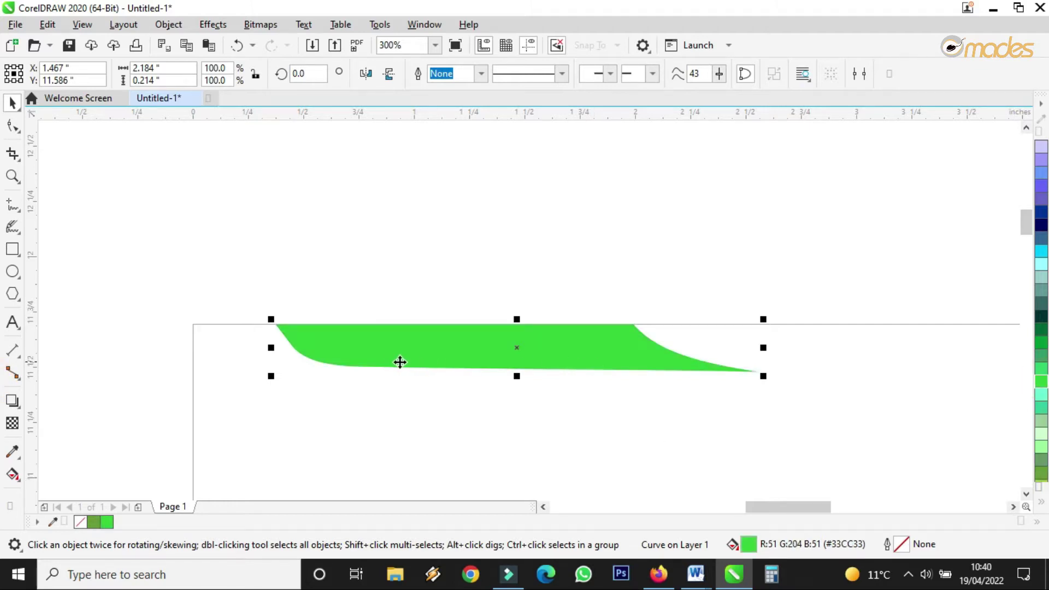
# Step: Place a copy of the green strip further to the right
pyautogui.moveTo(361, 356); pyautogui.dragTo(718, 361)
pyautogui.scroll(-3, 574, 355)
pyautogui.scroll(3, 643, 356)
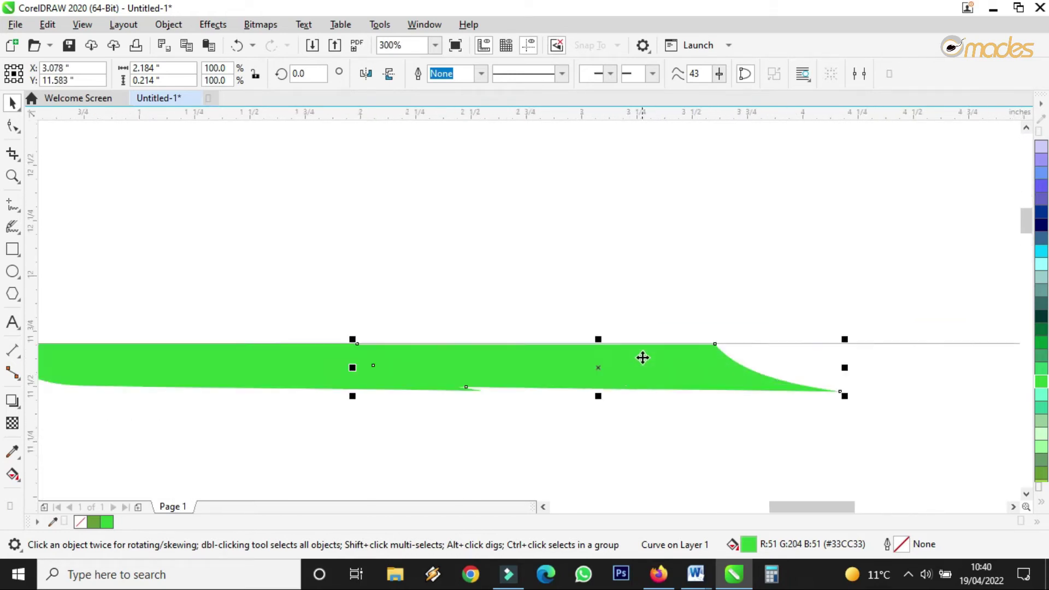
# Step: Fill the copy darker green (#009933) and stretch its top and bottom edges taller
pyautogui.moveTo(600, 397); pyautogui.dragTo(607, 411)
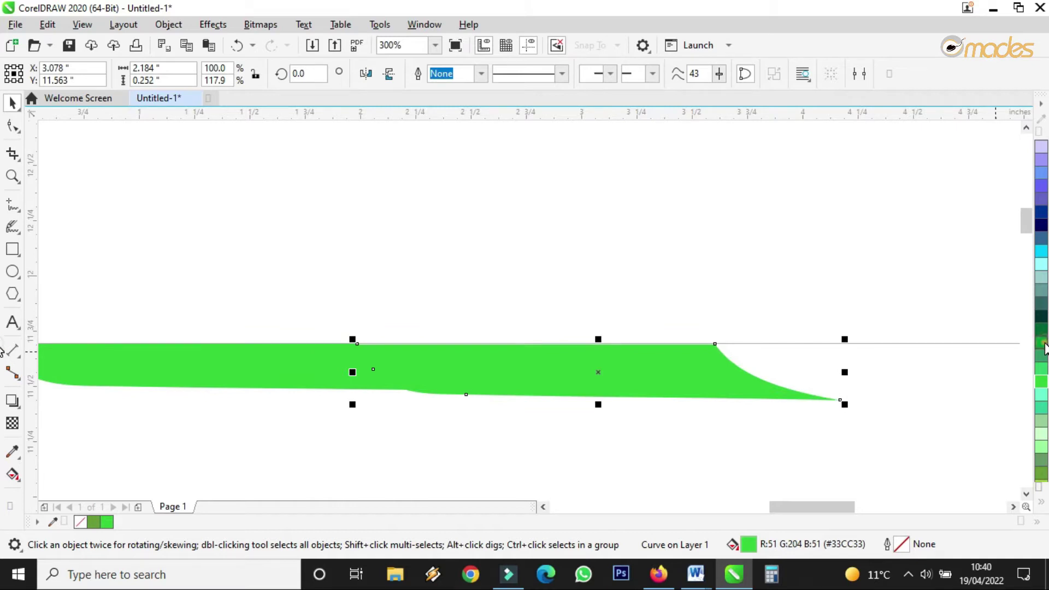
pyautogui.click(1043, 344)
pyautogui.moveTo(598, 340); pyautogui.dragTo(600, 337)
pyautogui.moveTo(597, 405); pyautogui.dragTo(602, 405)
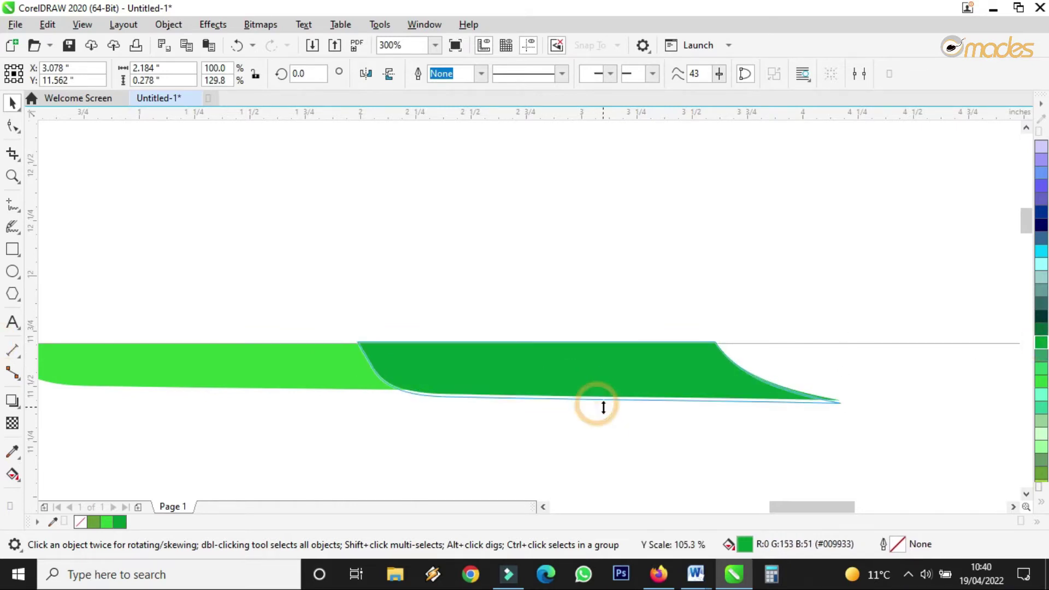
pyautogui.scroll(-4, 601, 405)
pyautogui.scroll(4, 587, 383)
pyautogui.click(544, 394)
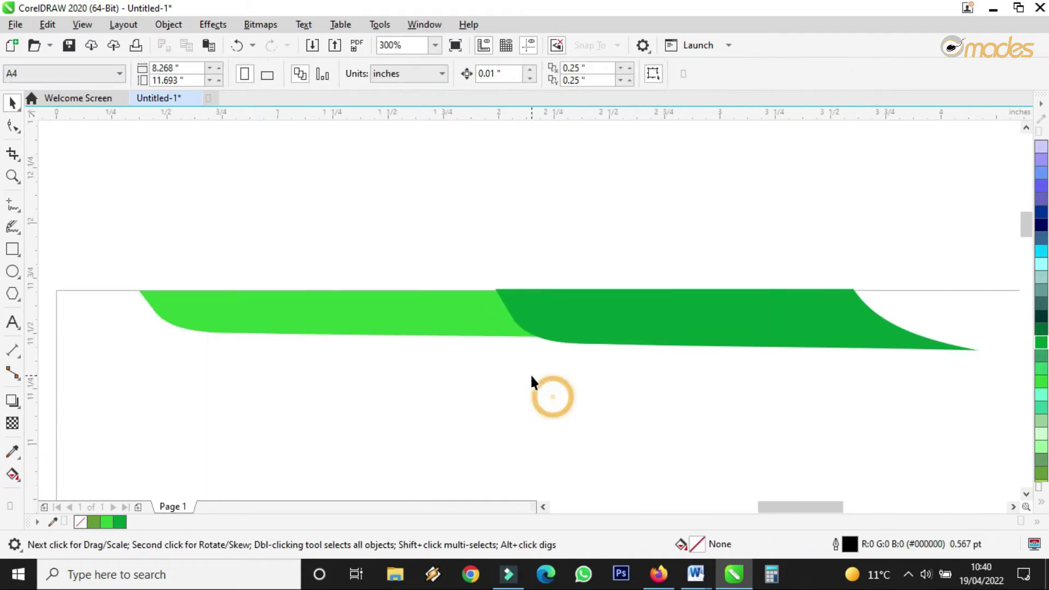
# Step: Trim the light green strip using the overlapping dark green strip
pyautogui.click(619, 316)
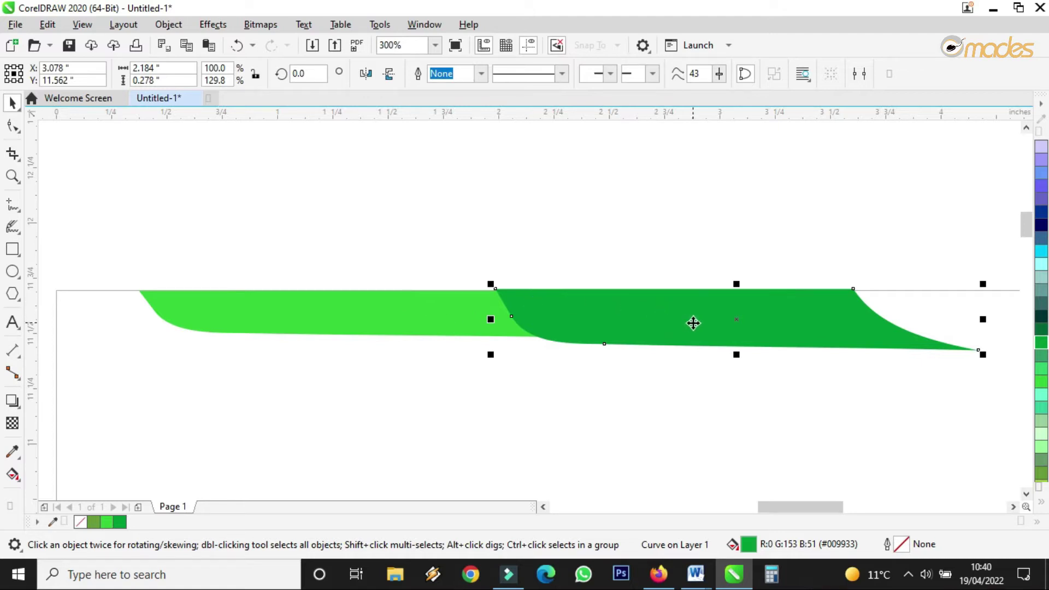
pyautogui.keyDown('shift'); pyautogui.click(398, 318); pyautogui.keyUp('shift')
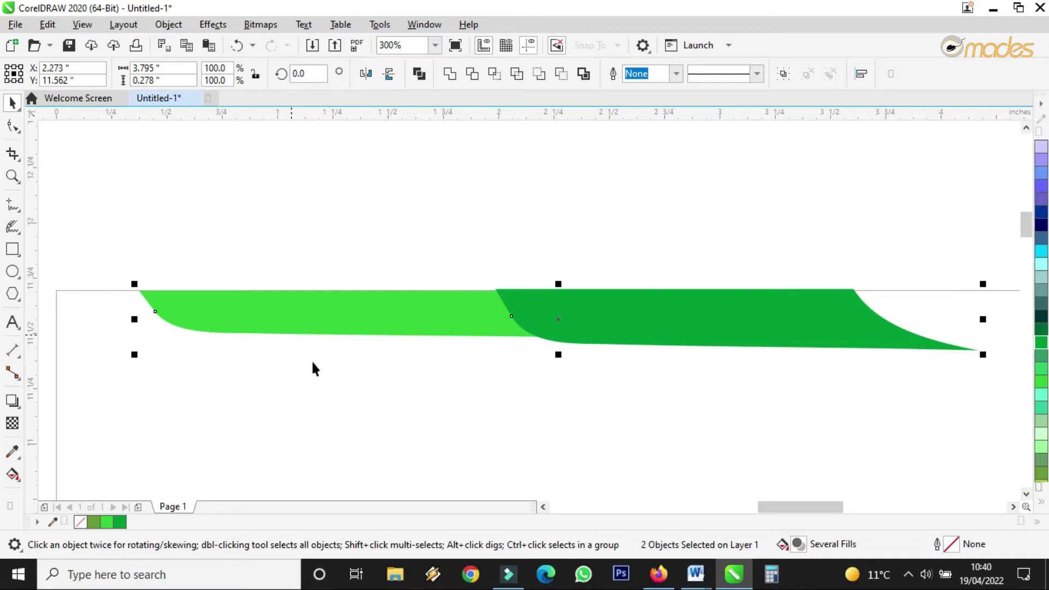
pyautogui.click(472, 76)
pyautogui.click(601, 227)
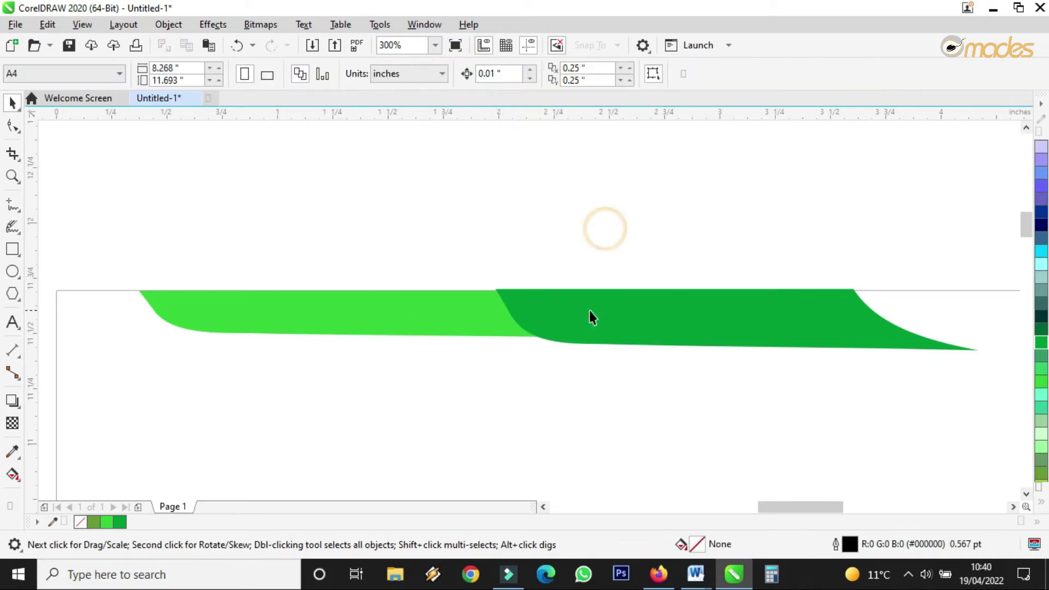
# Step: Shift the dark green strip right to leave a thin white gap
pyautogui.moveTo(550, 302); pyautogui.dragTo(447, 321)
pyautogui.scroll(2, 556, 306)
pyautogui.scroll(-2, 441, 322)
pyautogui.scroll(2, 440, 322)
pyautogui.scroll(-3, 447, 321)
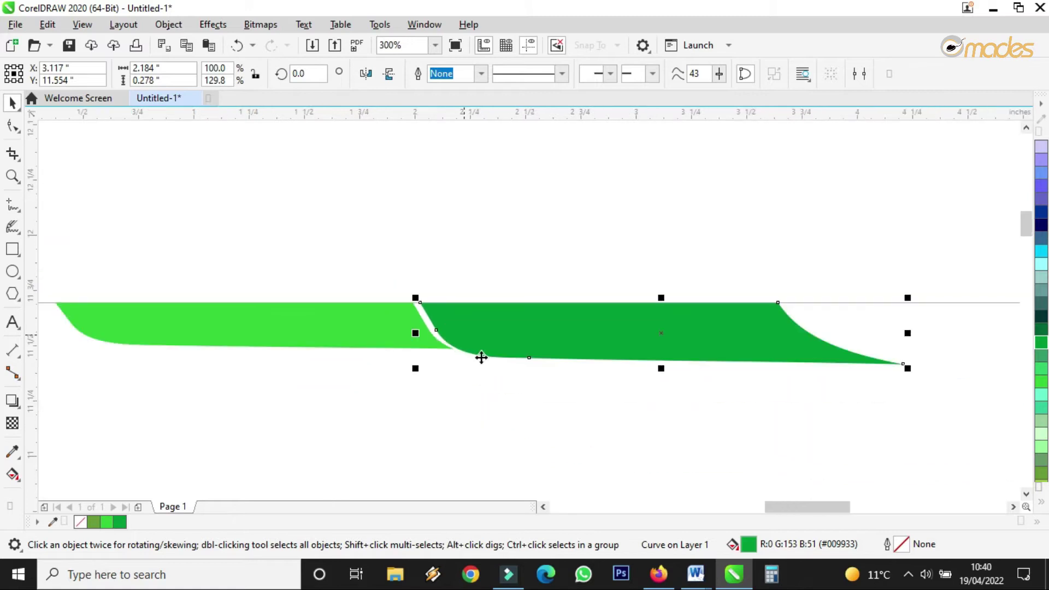
pyautogui.click(512, 395)
pyautogui.scroll(-2, 500, 331)
pyautogui.scroll(-3, 418, 318)
# Step: Enlarge both green strips together and stretch the dark green strip wider to the right
pyautogui.moveTo(311, 289); pyautogui.dragTo(633, 373)
pyautogui.moveTo(654, 321); pyautogui.dragTo(725, 344)
pyautogui.scroll(5, 629, 332)
pyautogui.click(612, 320)
pyautogui.moveTo(675, 293); pyautogui.dragTo(681, 293)
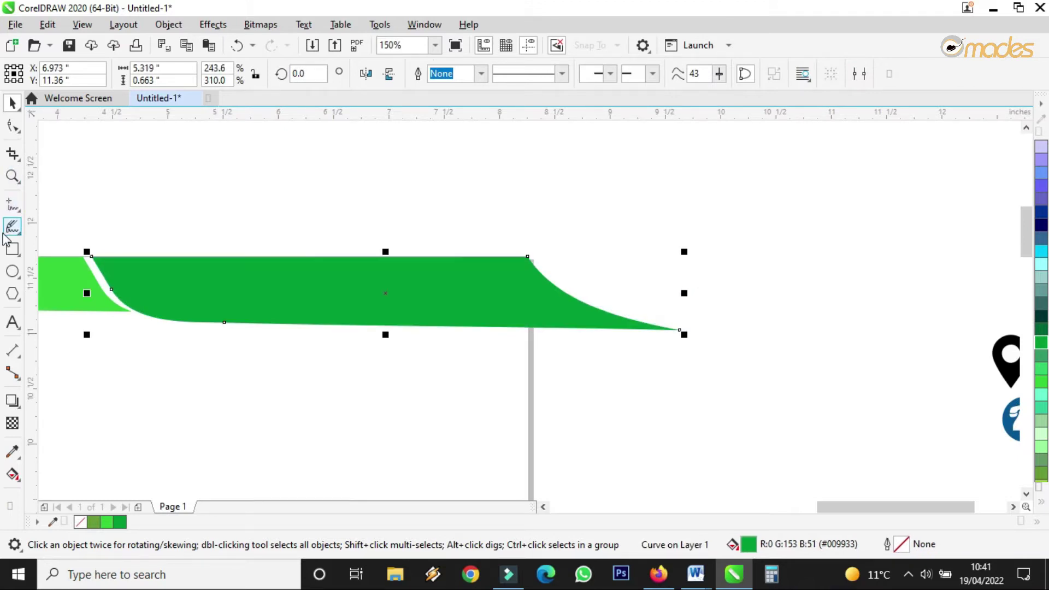
pyautogui.click(12, 250)
# Step: Draw a dark teal, outline-free rectangle covering the strip's end past the page edge
pyautogui.moveTo(765, 212); pyautogui.dragTo(528, 398)
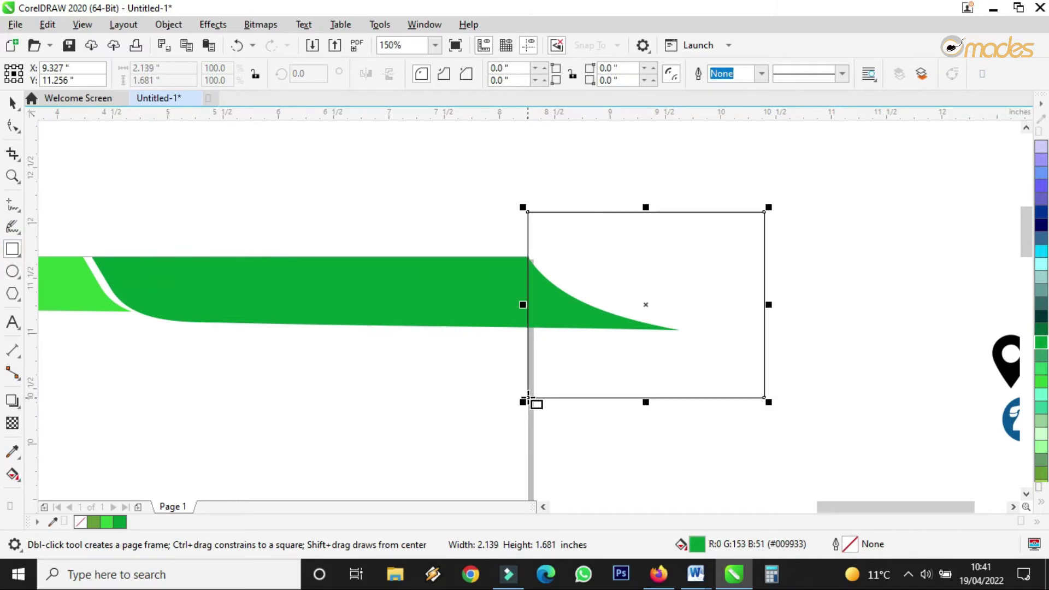
pyautogui.scroll(4, 520, 325)
pyautogui.click(12, 103)
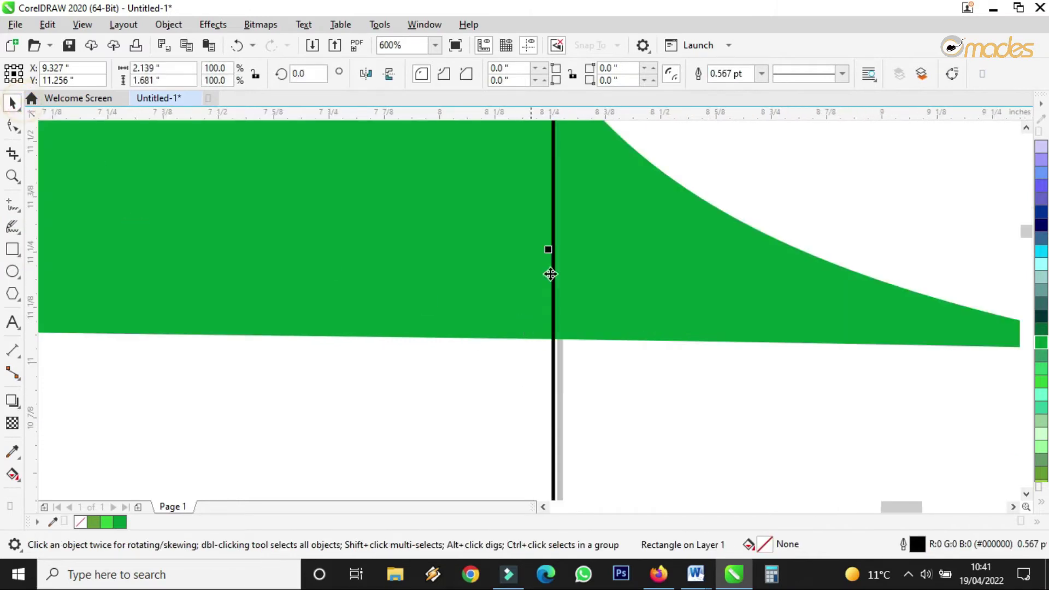
pyautogui.click(1026, 317)
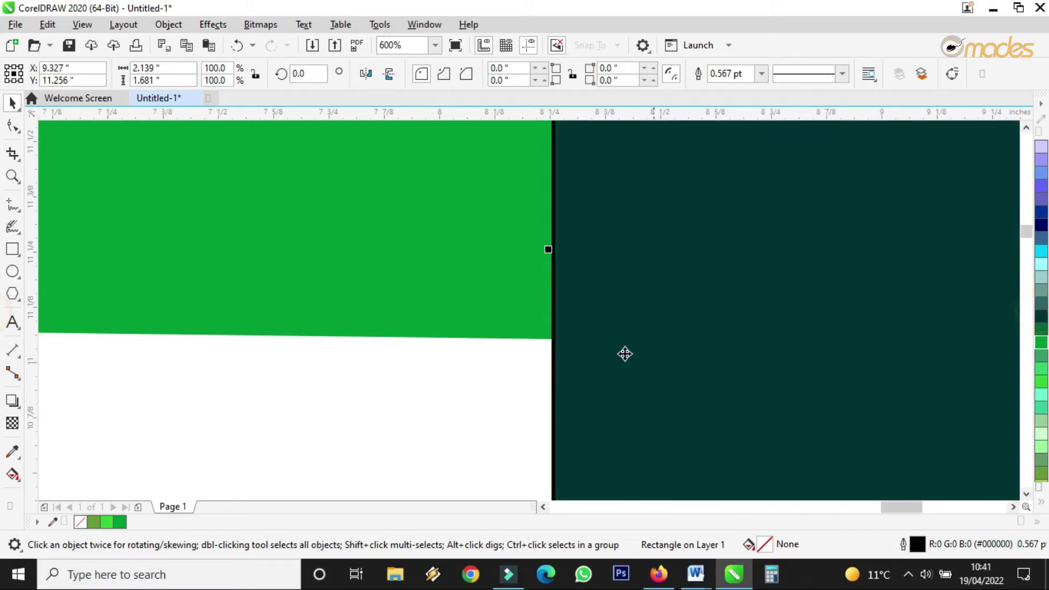
pyautogui.scroll(-4, 620, 342)
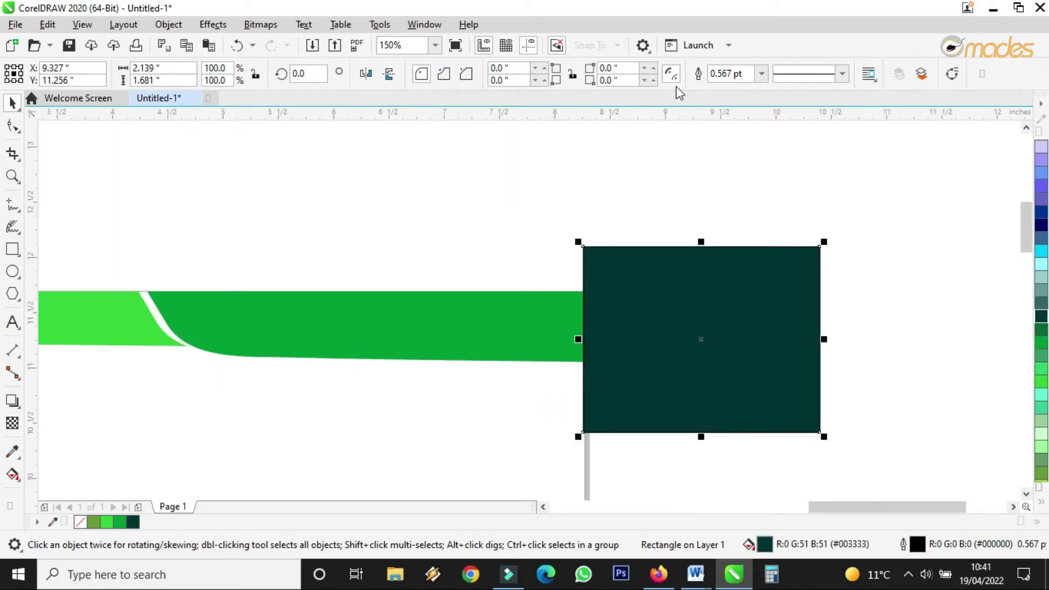
pyautogui.click(761, 73)
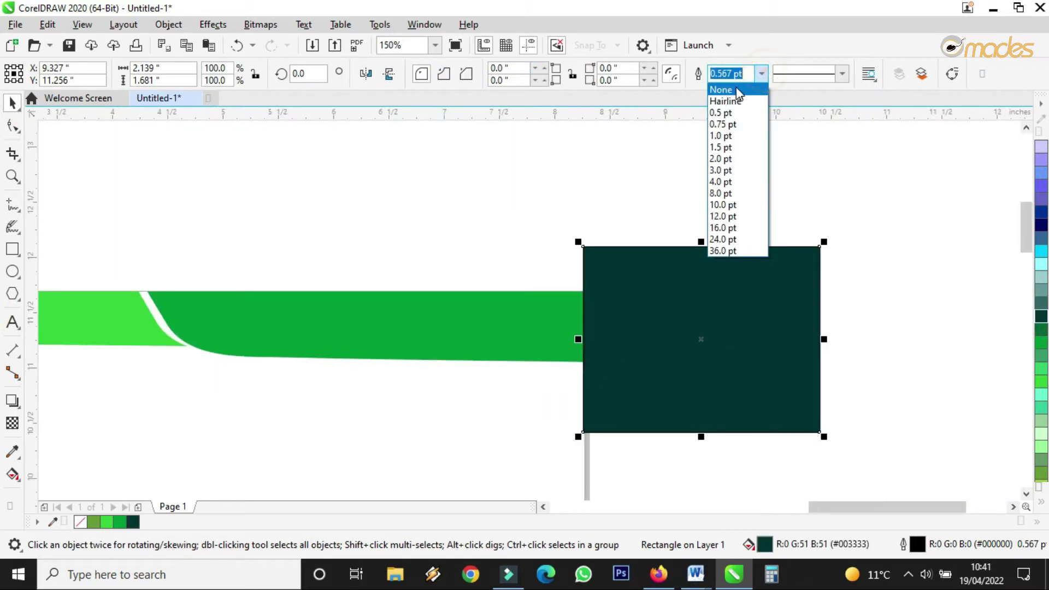
pyautogui.click(727, 88)
pyautogui.scroll(4, 618, 310)
pyautogui.scroll(-2, 618, 310)
# Step: Trim the green strip with the dark rectangle
pyautogui.click(618, 191)
pyautogui.click(664, 345)
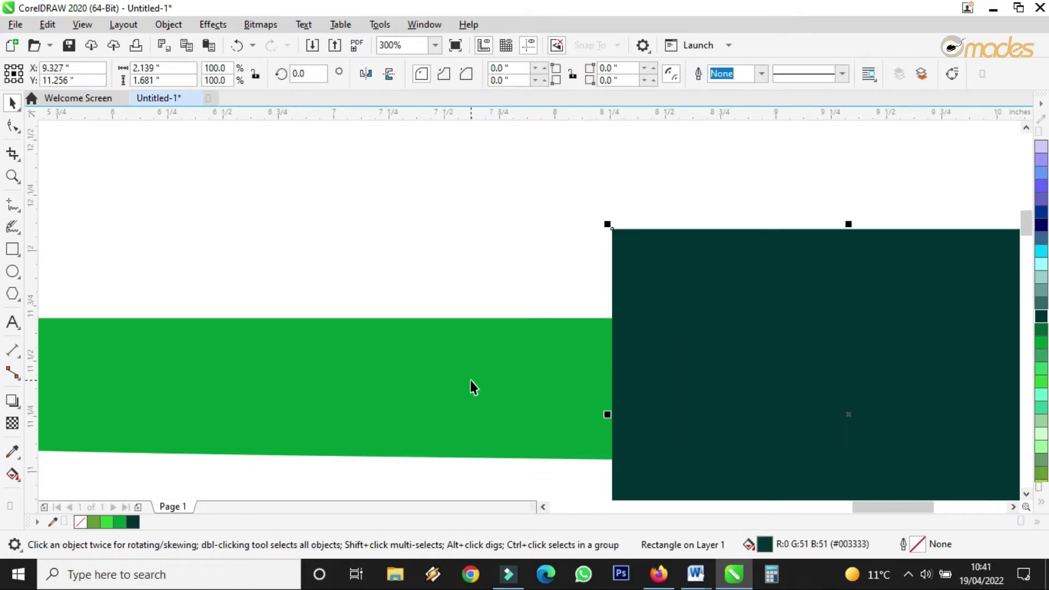
pyautogui.scroll(-4, 473, 387)
pyautogui.scroll(4, 458, 384)
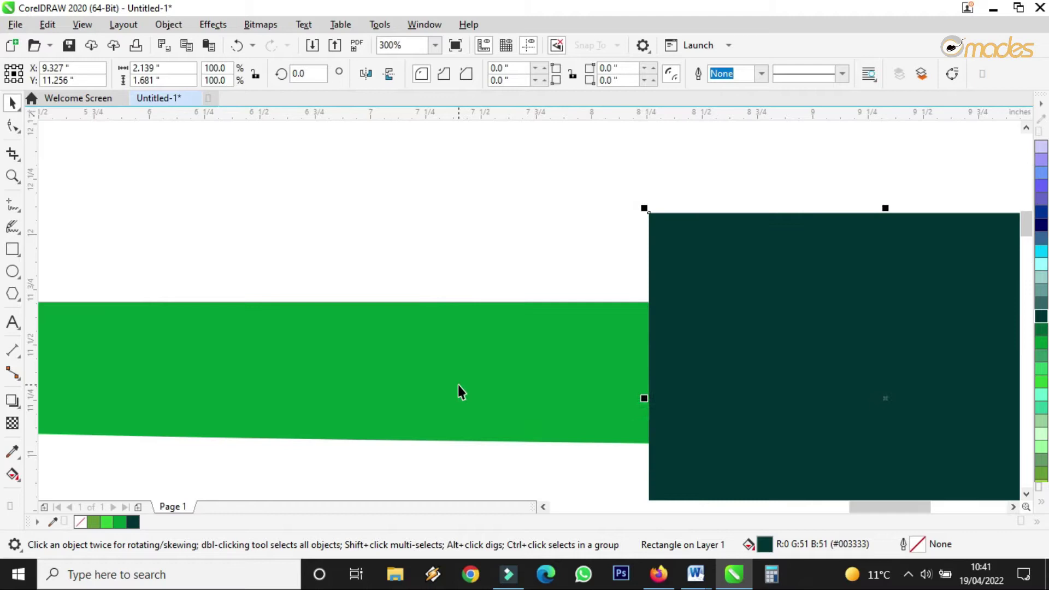
pyautogui.keyDown('shift'); pyautogui.click(458, 385); pyautogui.keyUp('shift')
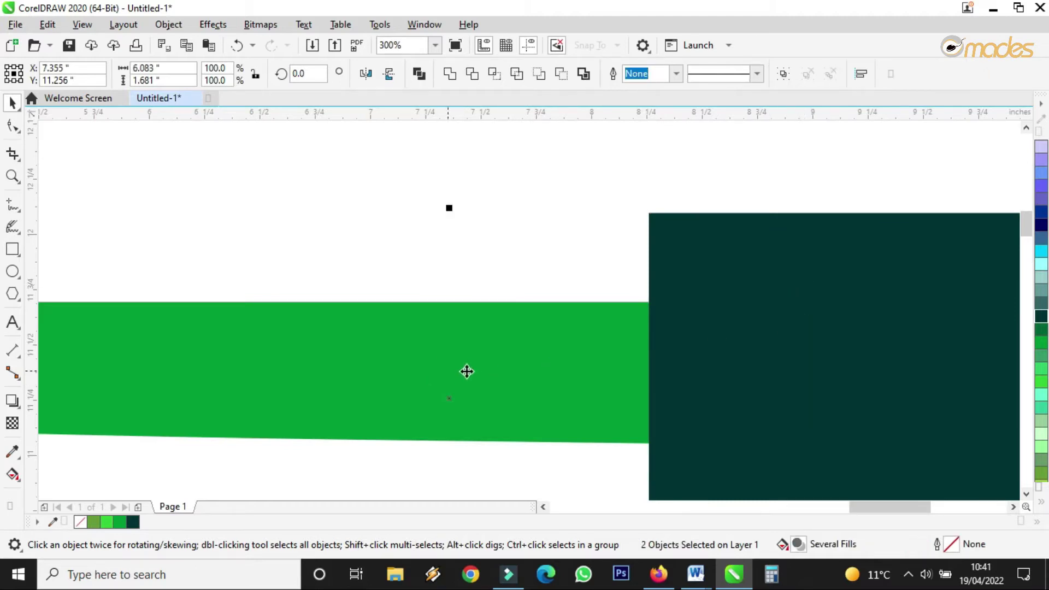
pyautogui.click(473, 74)
# Step: Delete the dark cutting rectangle, leaving the trimmed strip selected
pyautogui.scroll(-2, 508, 246)
pyautogui.click(627, 181)
pyautogui.click(611, 294)
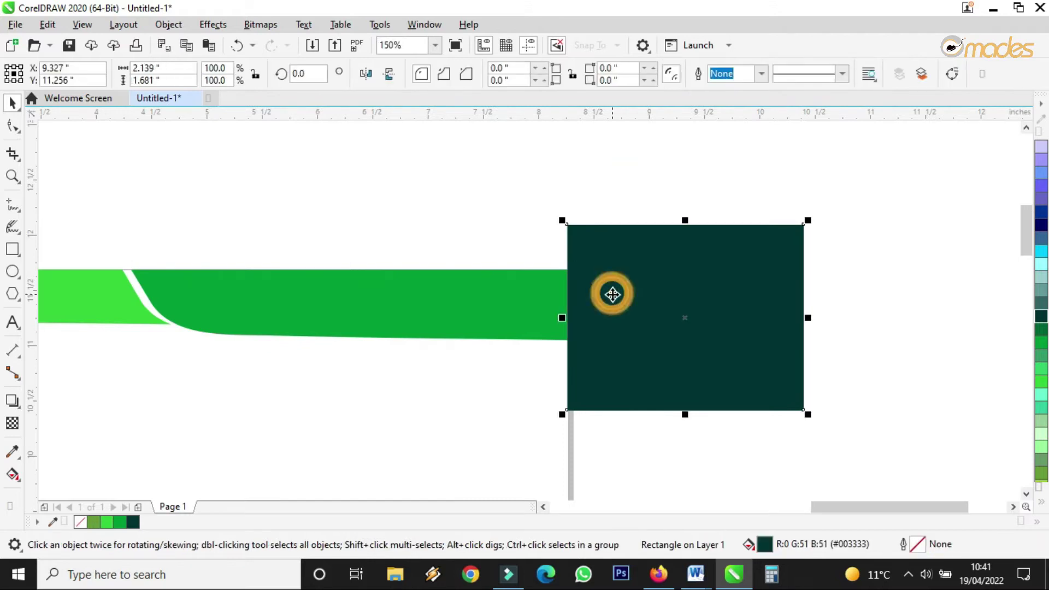
pyautogui.press('Delete')
pyautogui.scroll(5, 608, 295)
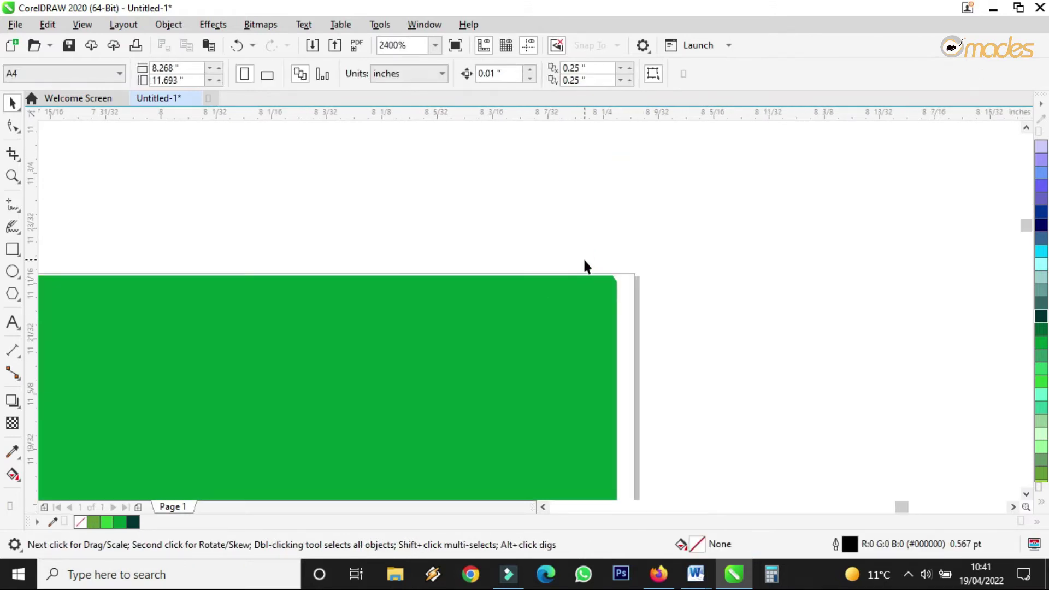
pyautogui.click(618, 288)
# Step: Make the dark-green header strip deeper by dragging its bottom edge down
pyautogui.moveTo(621, 293); pyautogui.dragTo(623, 291)
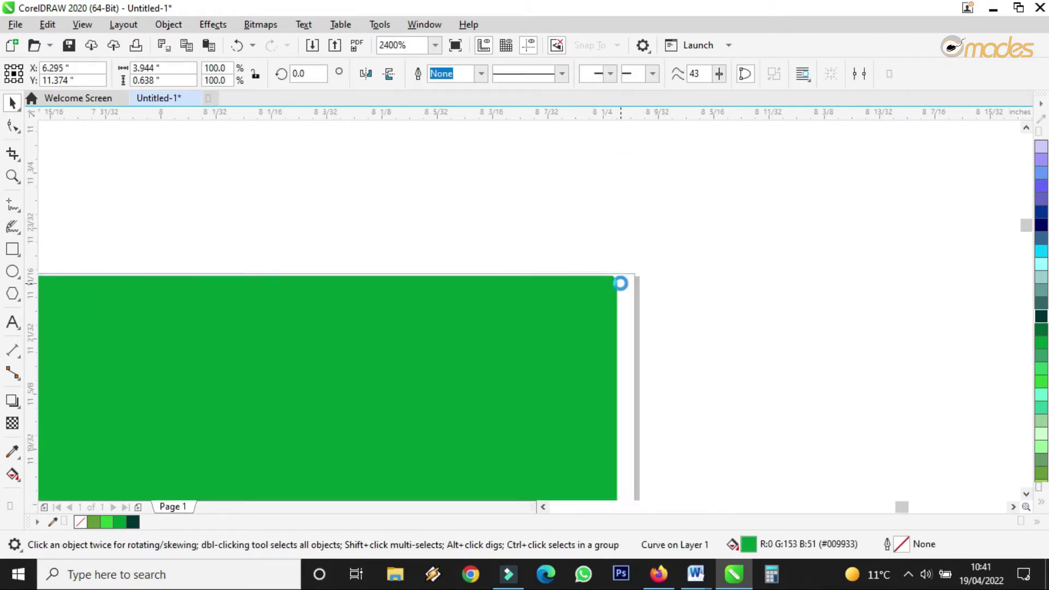
pyautogui.scroll(-8, 621, 284)
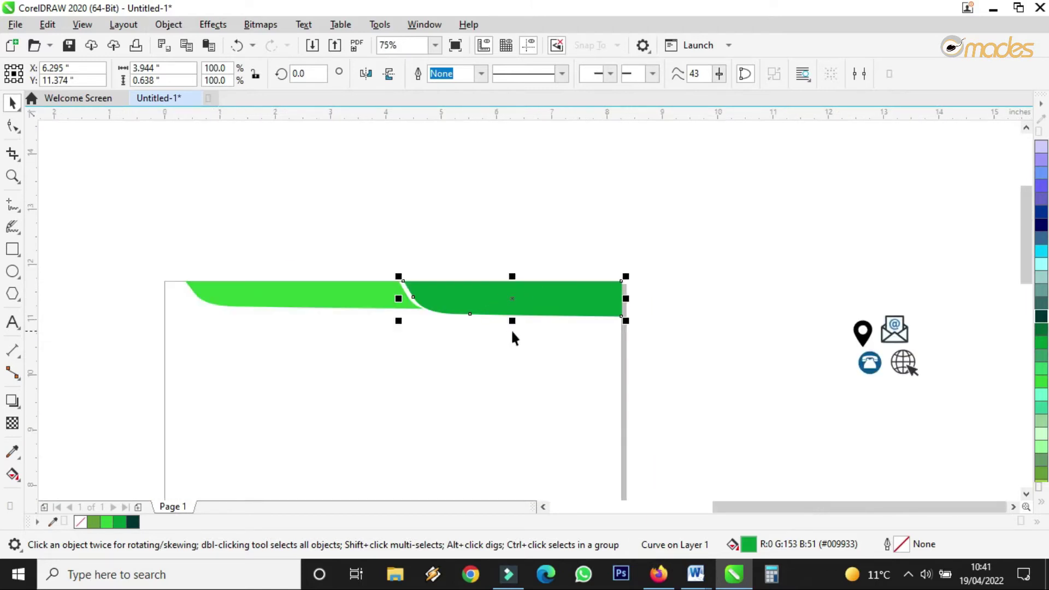
pyautogui.moveTo(512, 321); pyautogui.dragTo(514, 327)
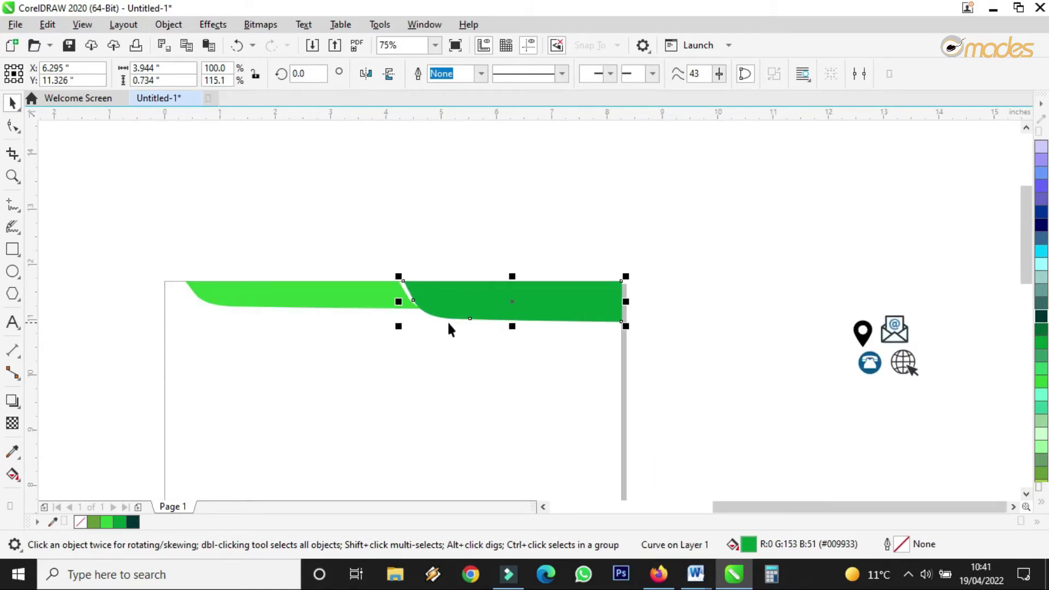
pyautogui.scroll(-4, 448, 307)
pyautogui.scroll(4, 419, 297)
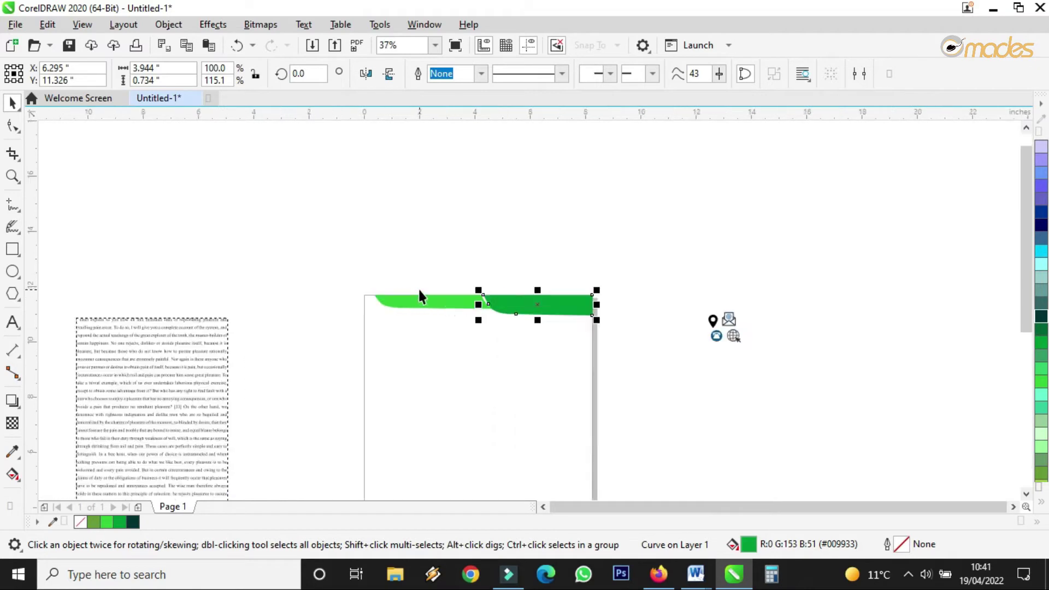
# Step: Narrow both green header strips from the left side
pyautogui.moveTo(282, 243); pyautogui.dragTo(747, 368)
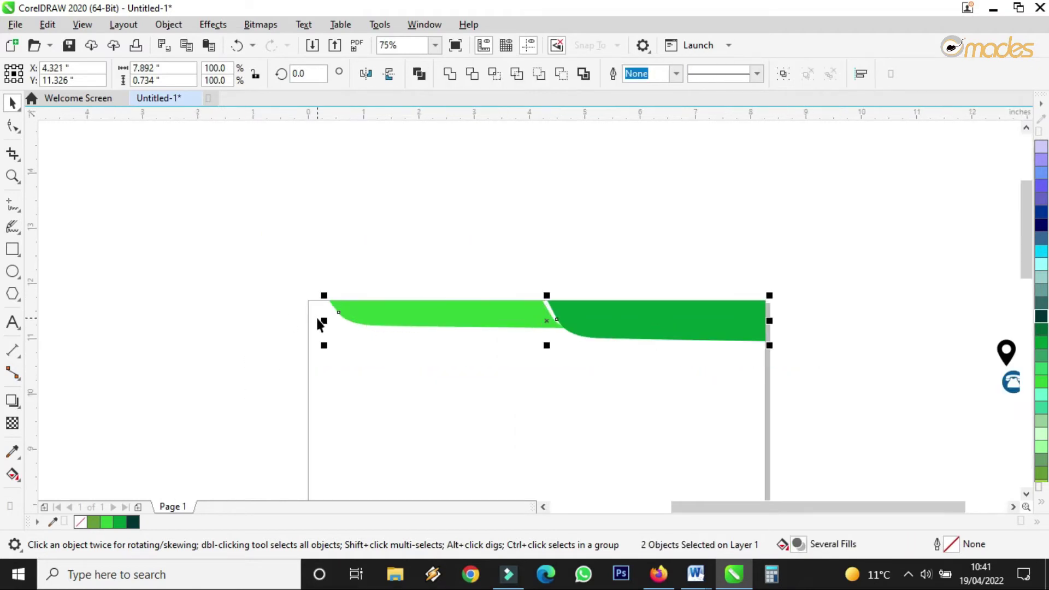
pyautogui.moveTo(324, 320); pyautogui.dragTo(337, 321)
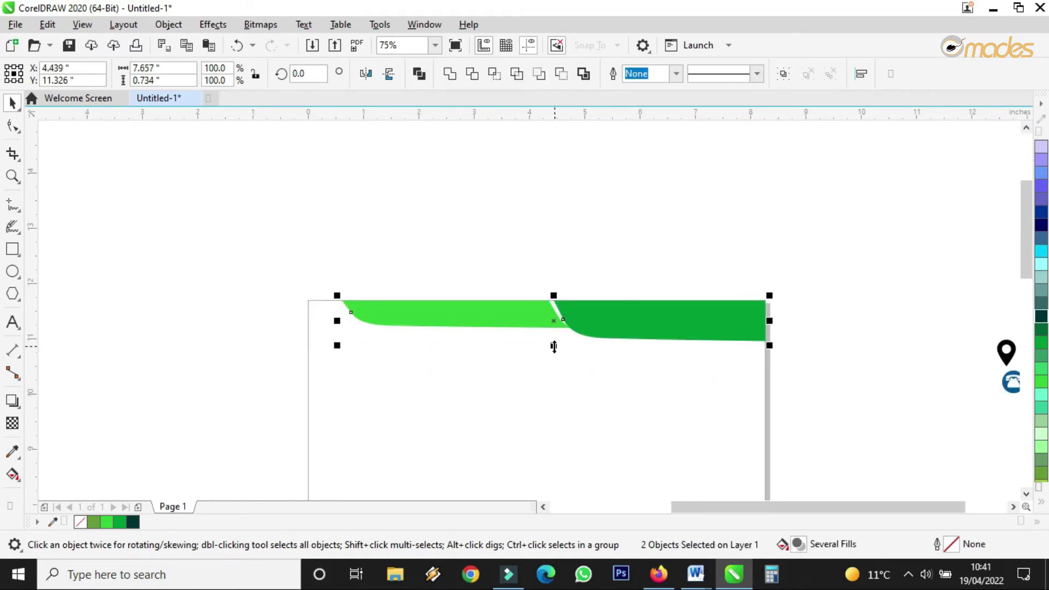
pyautogui.click(622, 367)
# Step: With the Shape tool, pull the light-green strip's bottom nodes further down
pyautogui.press('F10')
pyautogui.click(539, 310)
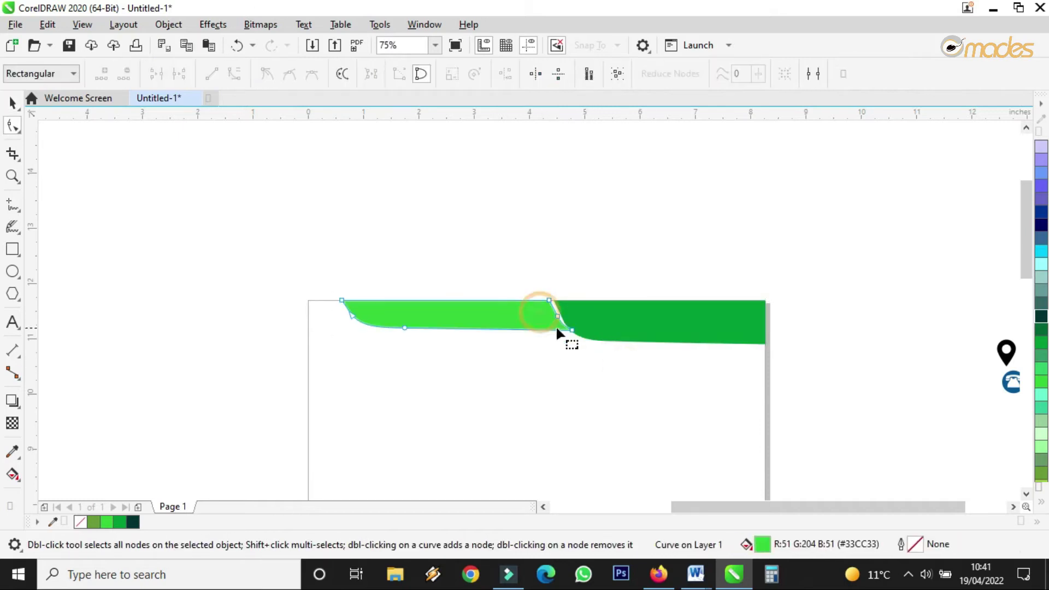
pyautogui.scroll(2, 557, 327)
pyautogui.click(585, 342)
pyautogui.moveTo(585, 342); pyautogui.dragTo(584, 346)
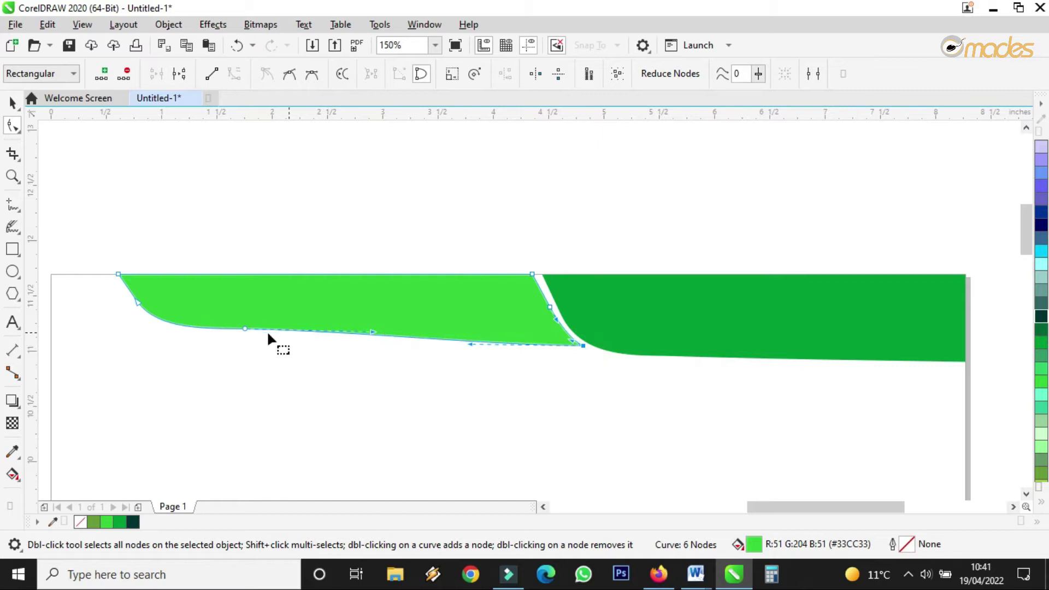
pyautogui.moveTo(244, 328); pyautogui.dragTo(246, 334)
pyautogui.click(17, 104)
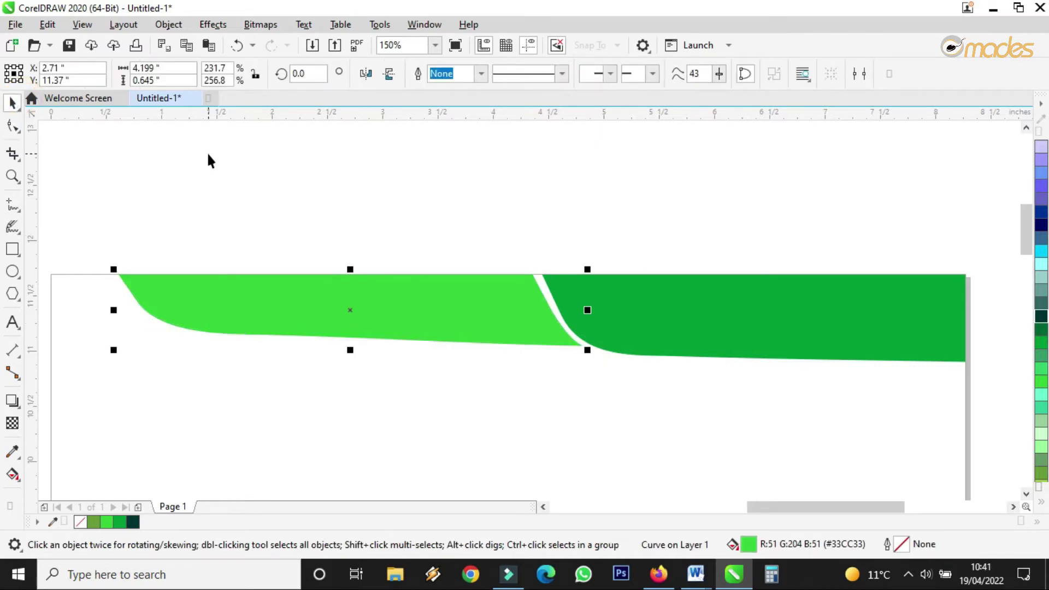
# Step: Narrow both strips further from the left to 93% width
pyautogui.scroll(-5, 480, 233)
pyautogui.scroll(6, 447, 206)
pyautogui.scroll(-2, 326, 196)
pyautogui.scroll(-5, 326, 196)
pyautogui.moveTo(238, 170); pyautogui.dragTo(359, 230)
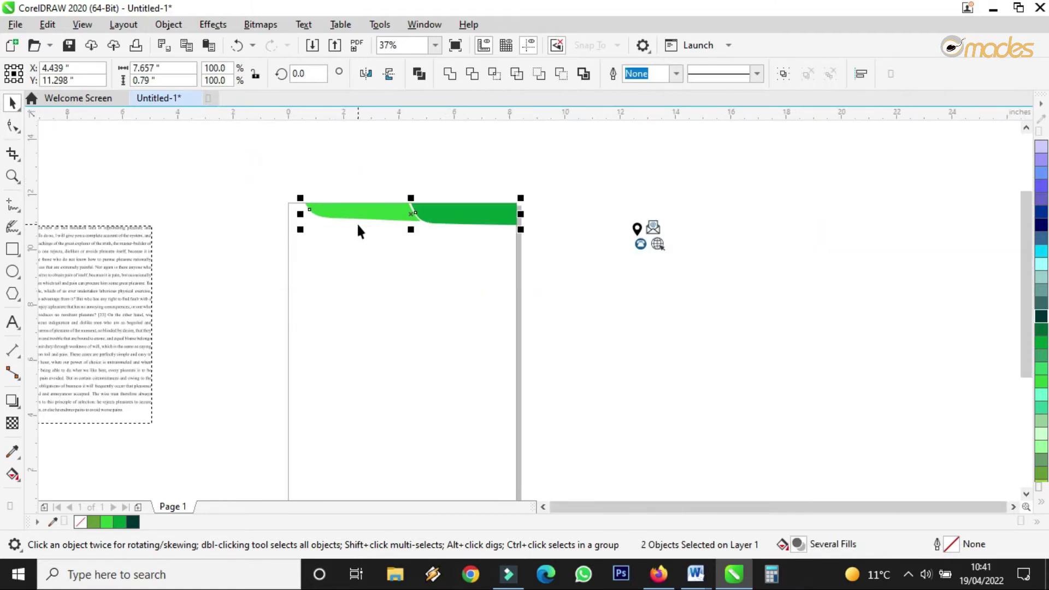
pyautogui.scroll(4, 187, 185)
pyautogui.moveTo(149, 182); pyautogui.dragTo(209, 199)
pyautogui.click(516, 267)
pyautogui.scroll(-4, 569, 282)
pyautogui.scroll(4, 443, 259)
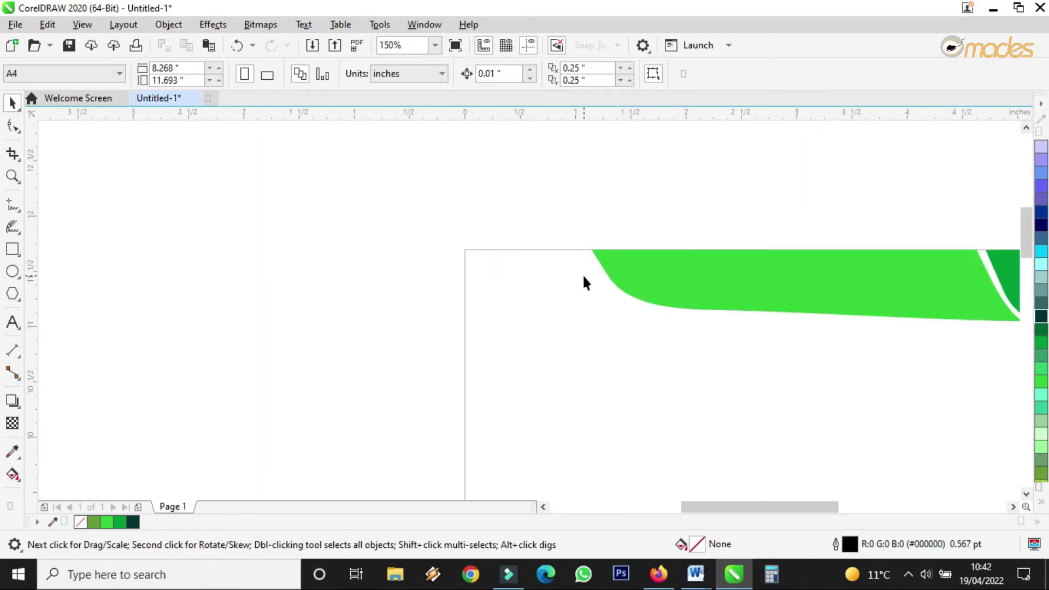
pyautogui.scroll(4, 586, 283)
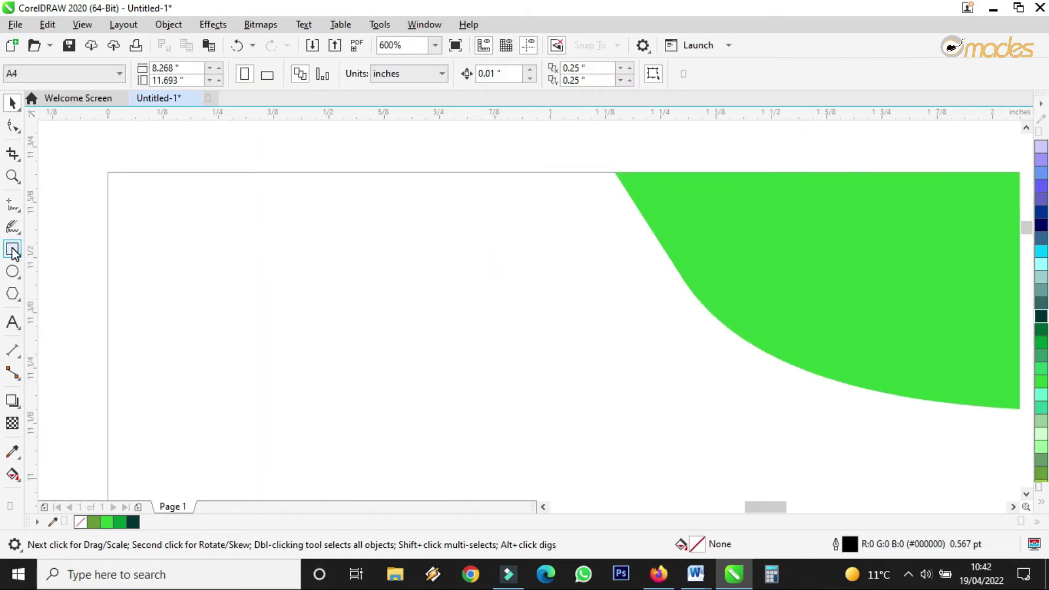
# Step: Draw a tall thin rectangle near the page's top-left and round it into a pill
pyautogui.click(12, 251)
pyautogui.moveTo(136, 157); pyautogui.dragTo(170, 375)
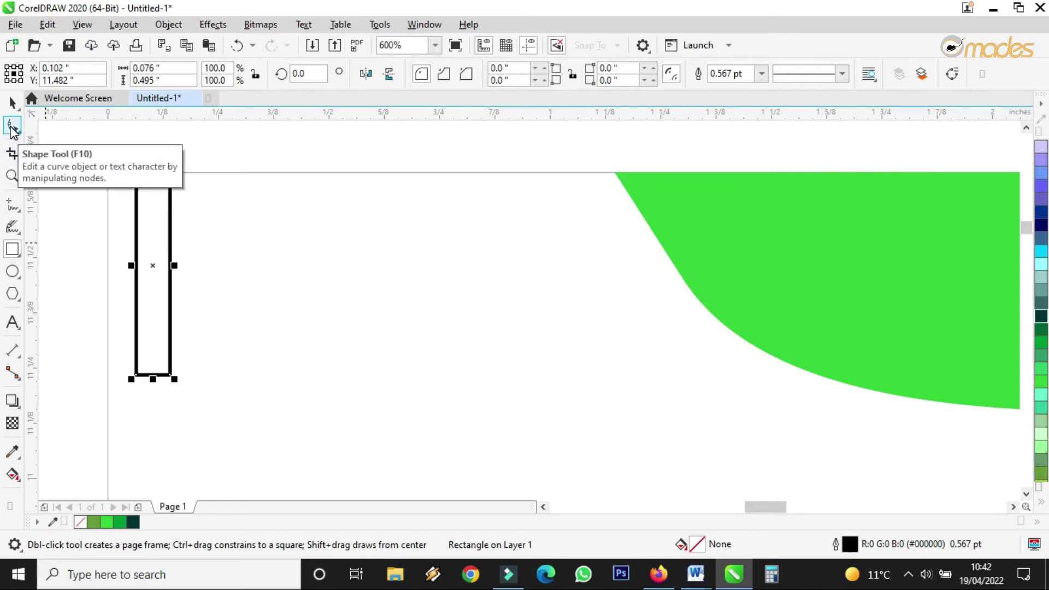
pyautogui.click(12, 131)
pyautogui.scroll(2, 159, 375)
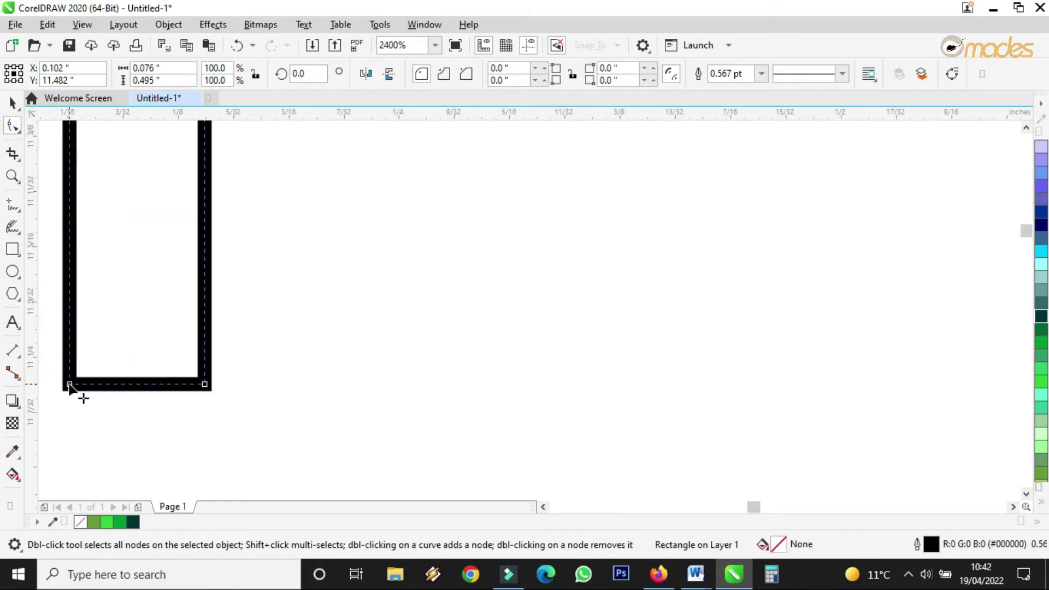
pyautogui.moveTo(69, 385); pyautogui.dragTo(70, 315)
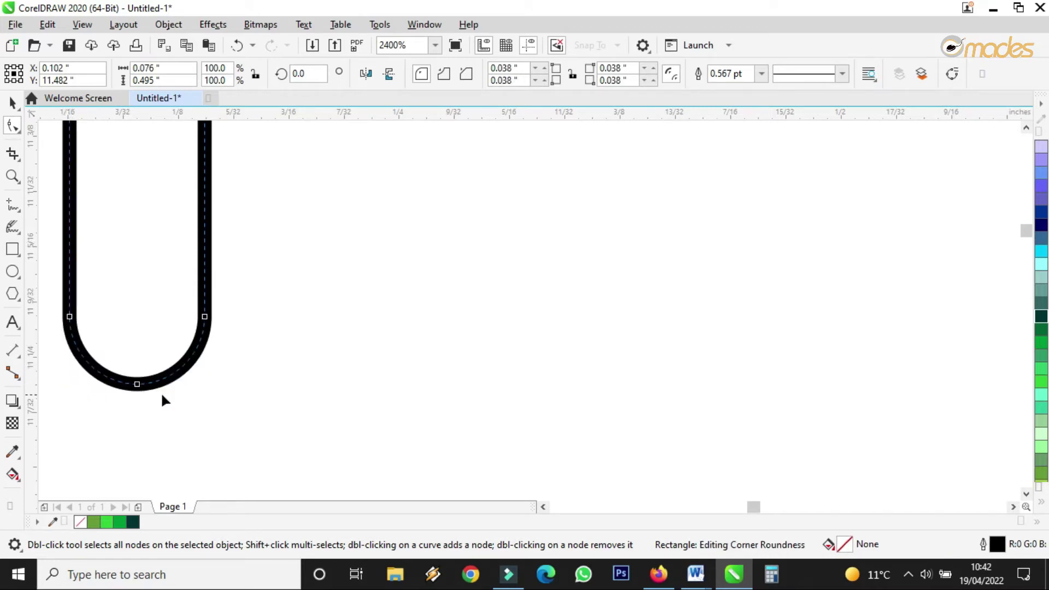
pyautogui.click(13, 102)
pyautogui.scroll(-2, 616, 379)
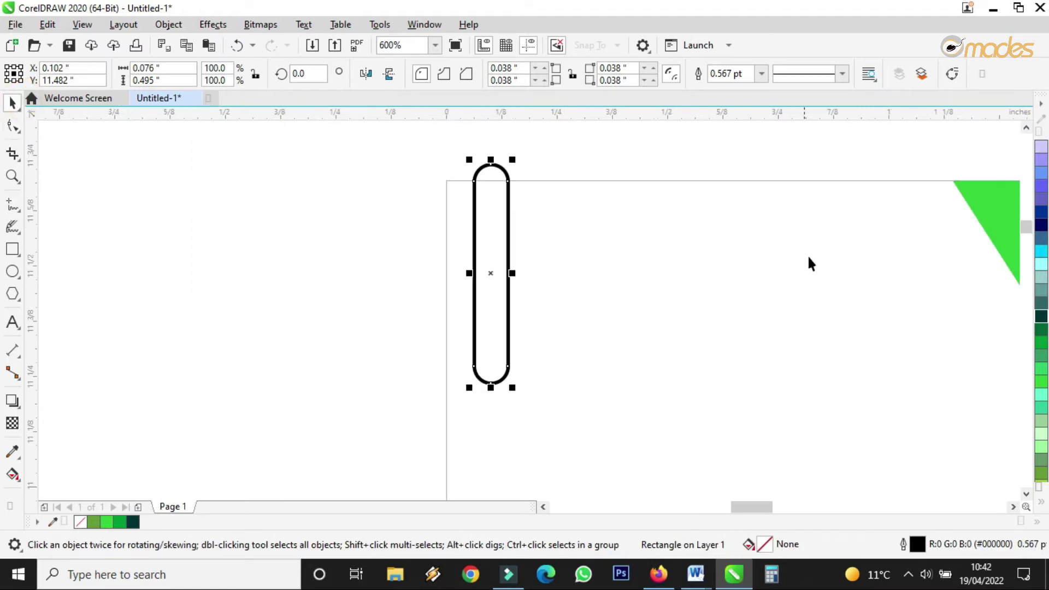
# Step: Fill the pill bright green and remove its black outline
pyautogui.moveTo(1041, 381); pyautogui.dragTo(489, 312)
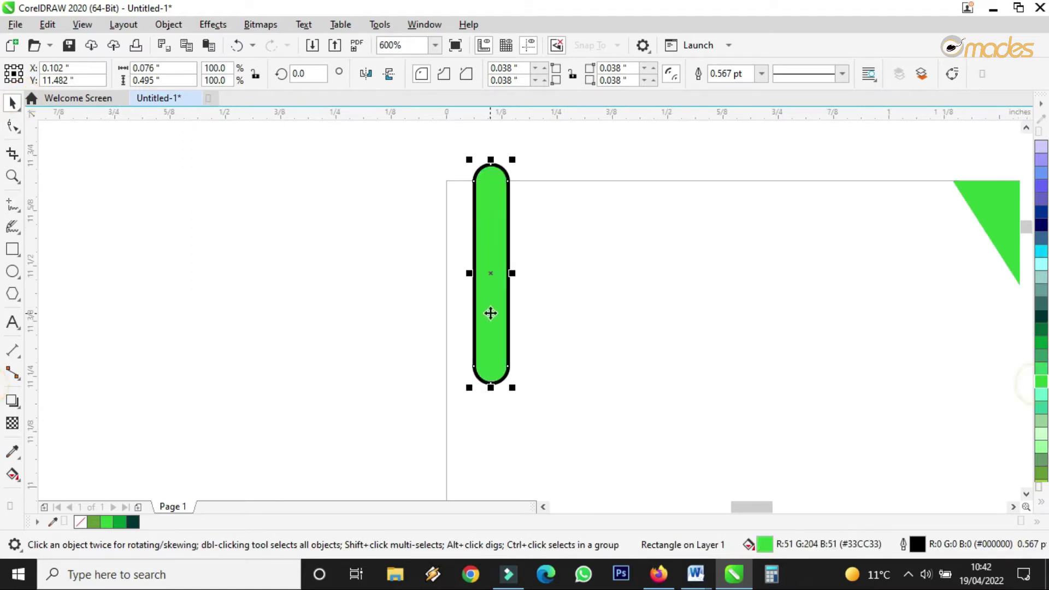
pyautogui.click(761, 73)
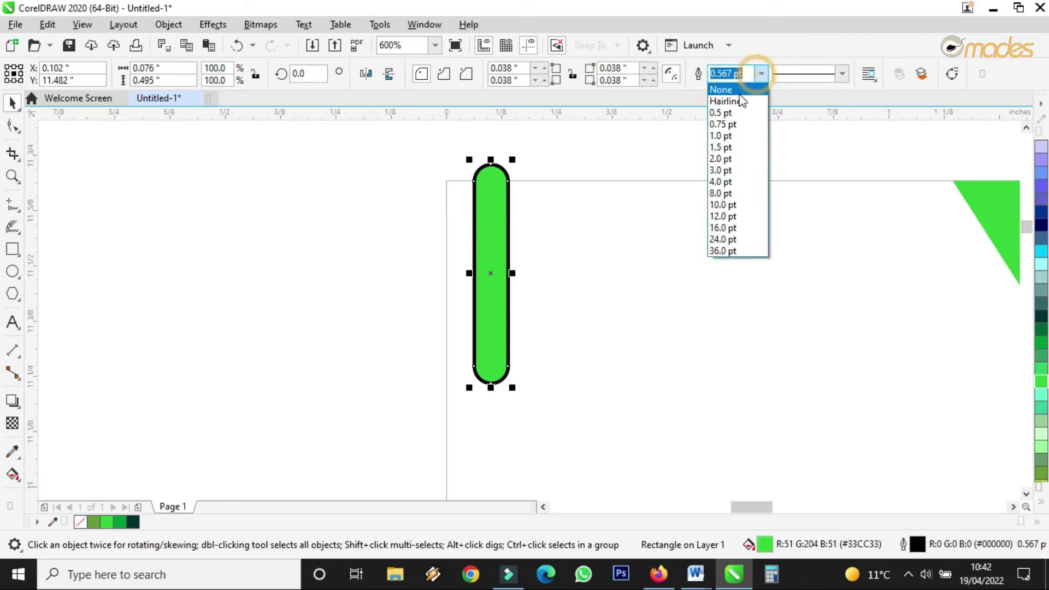
pyautogui.click(720, 87)
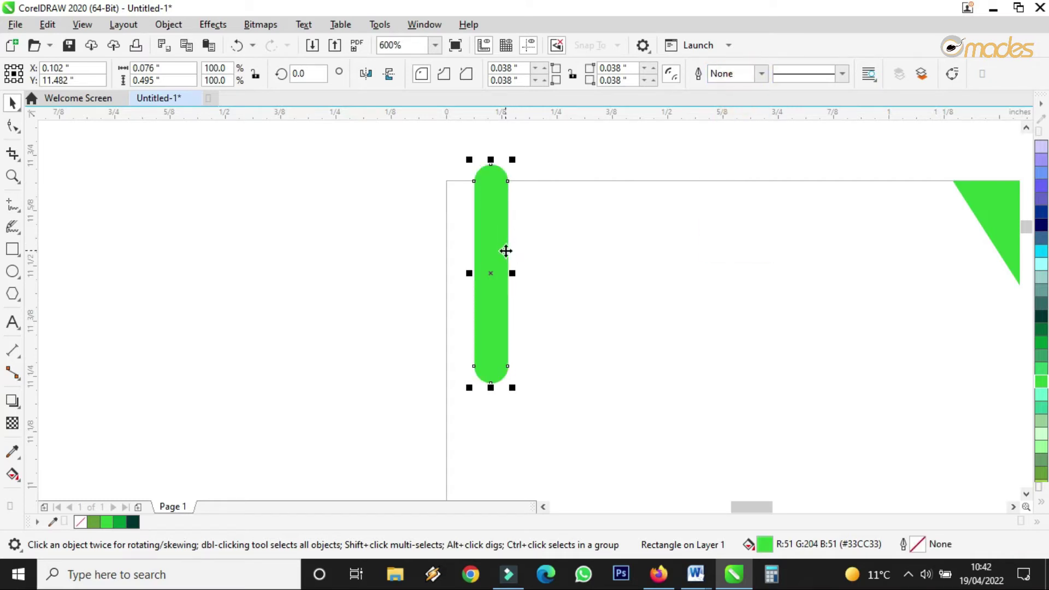
# Step: Add dark green and bright green pill copies, then duplicate all three further right and lower
pyautogui.moveTo(496, 263); pyautogui.dragTo(539, 247)
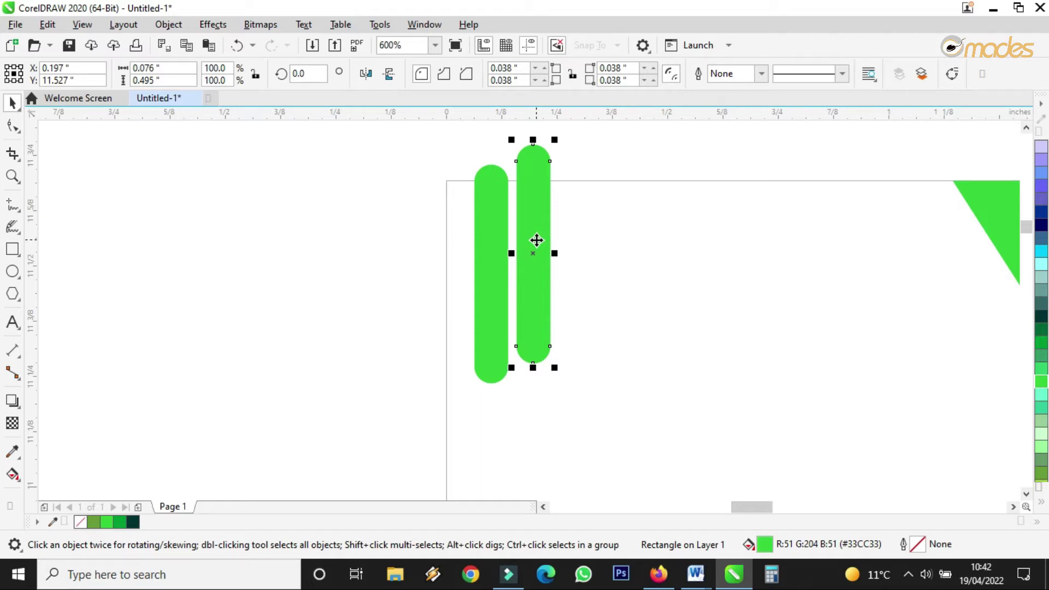
pyautogui.click(1041, 331)
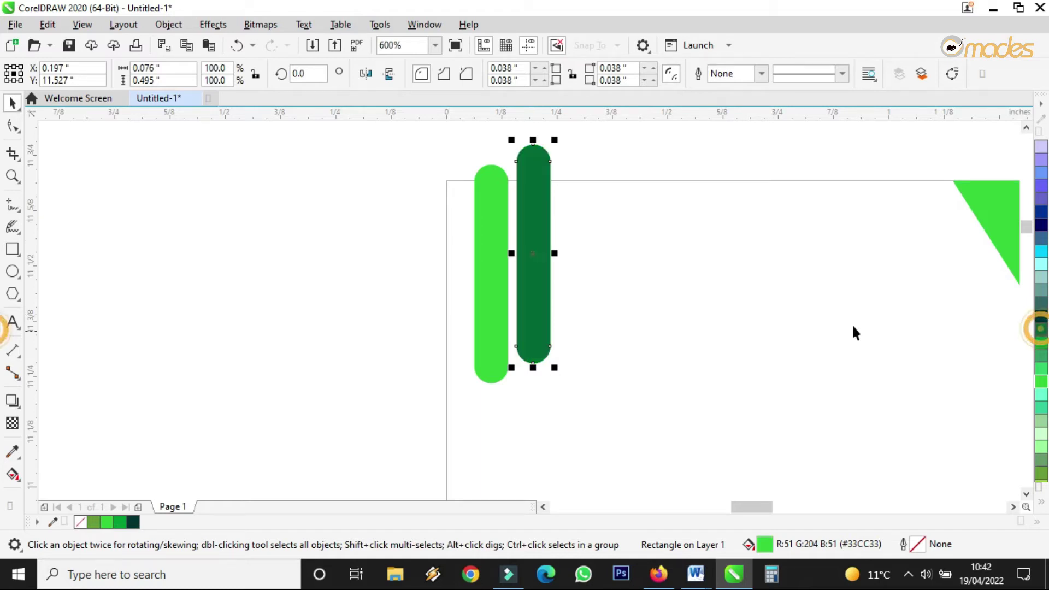
pyautogui.moveTo(536, 238); pyautogui.dragTo(563, 265)
pyautogui.click(1042, 381)
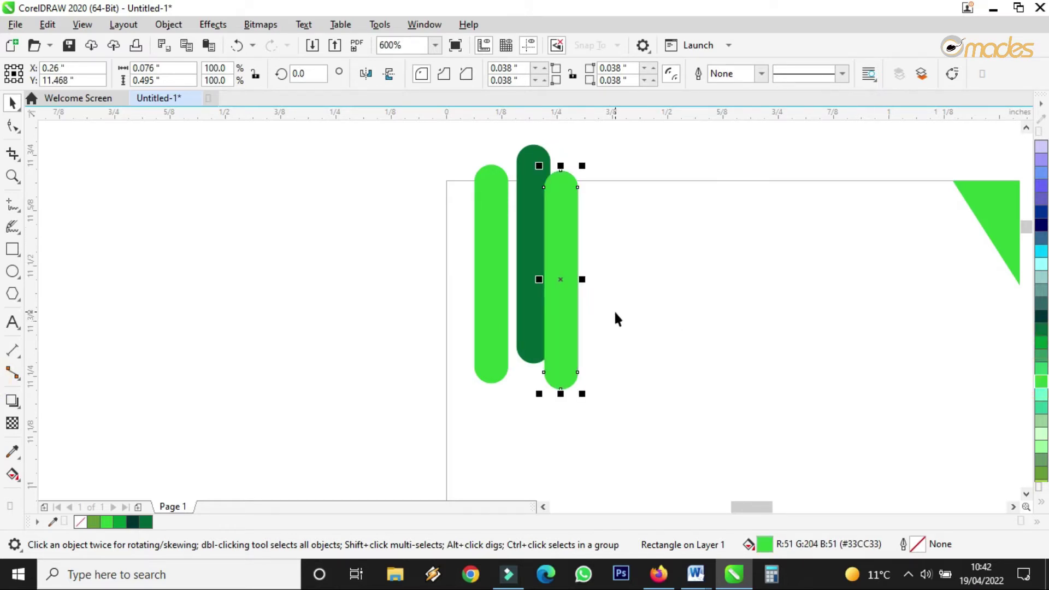
pyautogui.moveTo(446, 144); pyautogui.dragTo(635, 402)
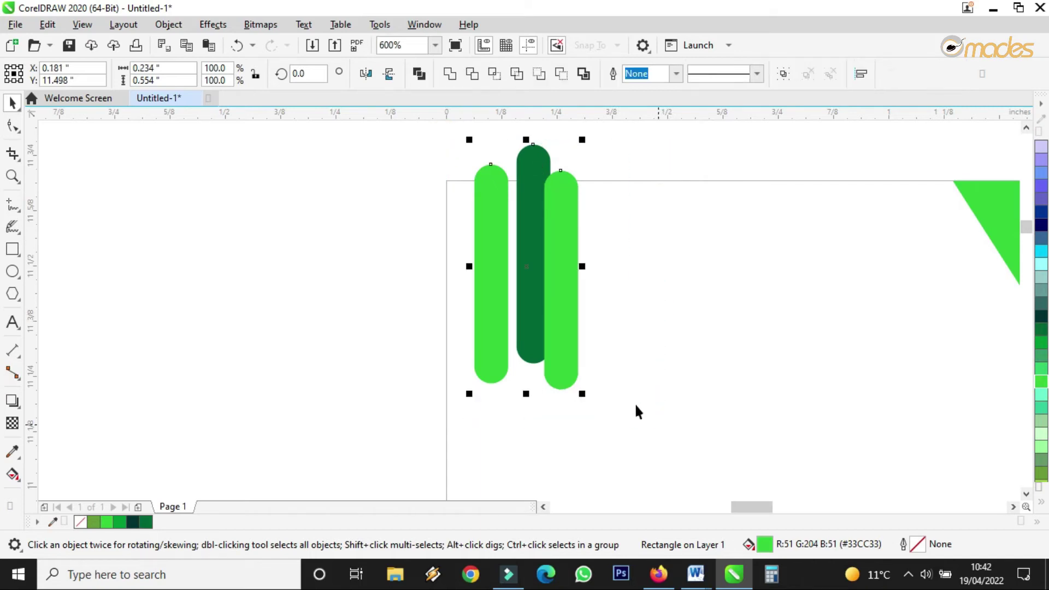
pyautogui.moveTo(547, 298); pyautogui.dragTo(608, 330)
pyautogui.click(583, 149)
# Step: Recolour the front light-green pill to #009933
pyautogui.click(562, 228)
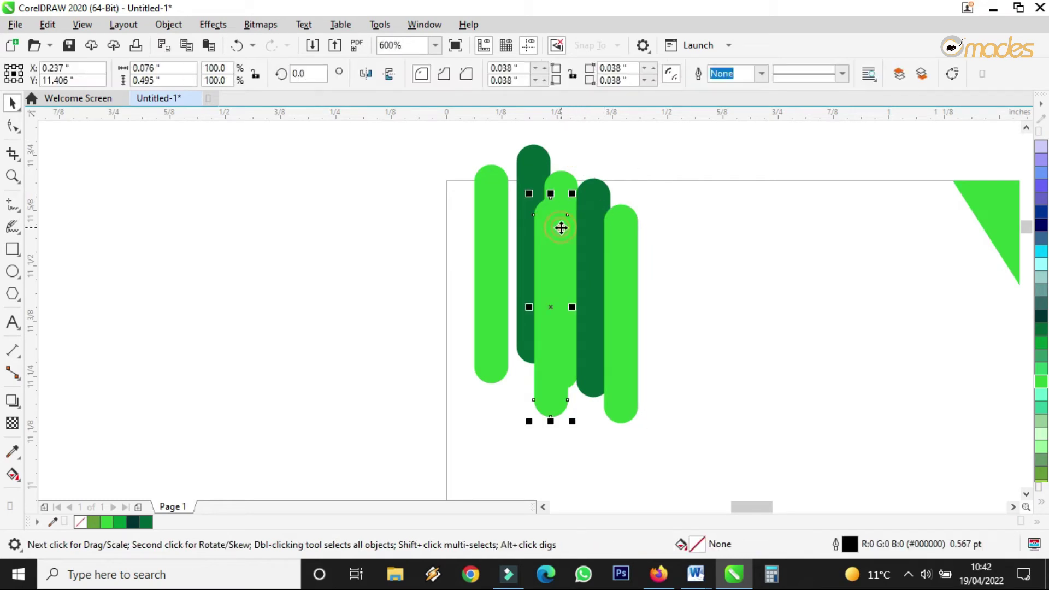
pyautogui.click(1041, 368)
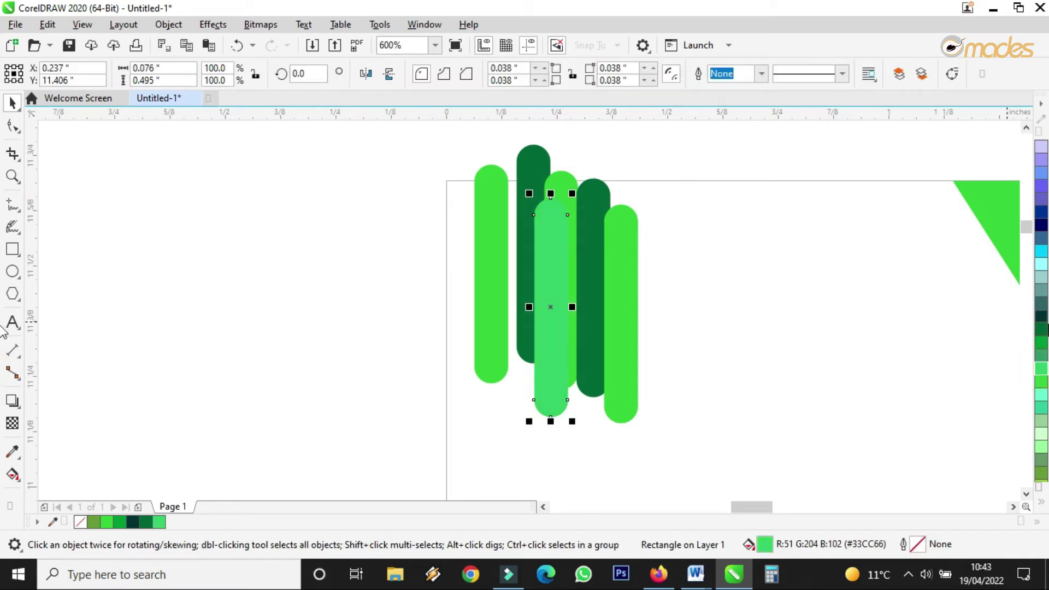
pyautogui.click(1041, 343)
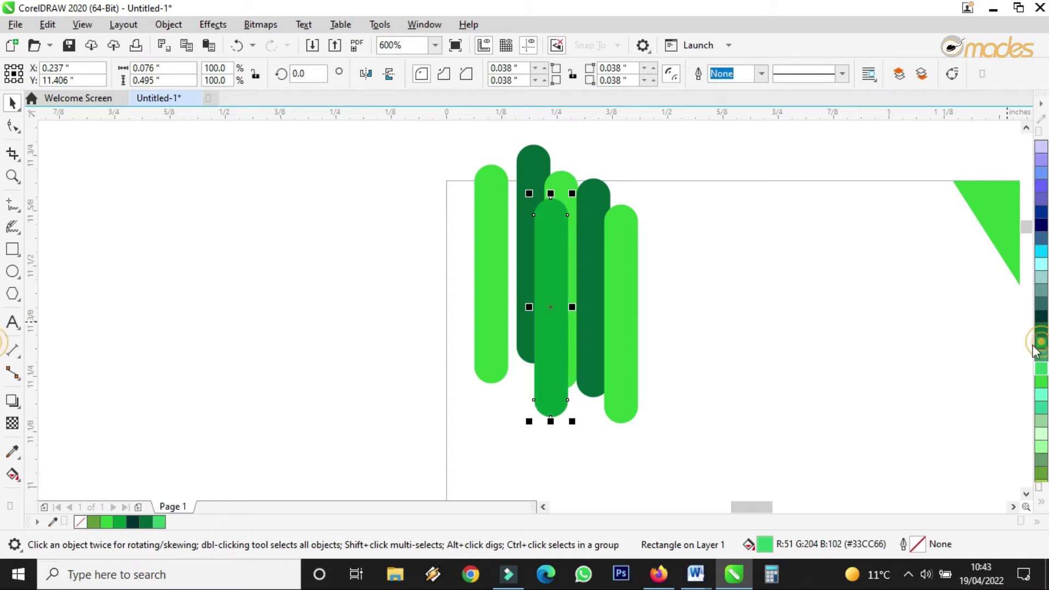
# Step: Recolour the dark green capsule dark olive from the expanded palette
pyautogui.click(596, 264)
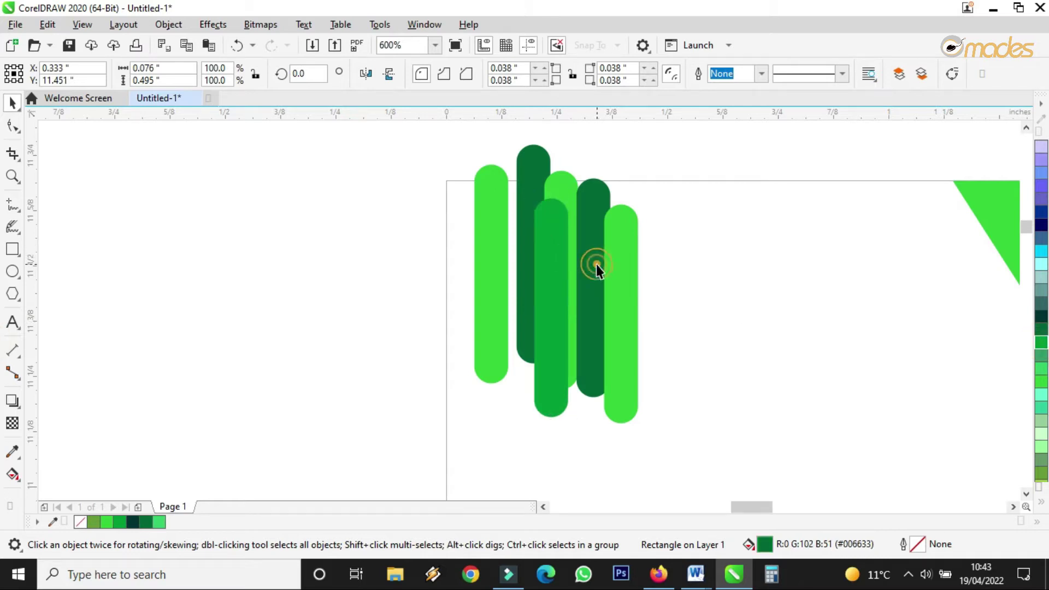
pyautogui.click(1034, 495)
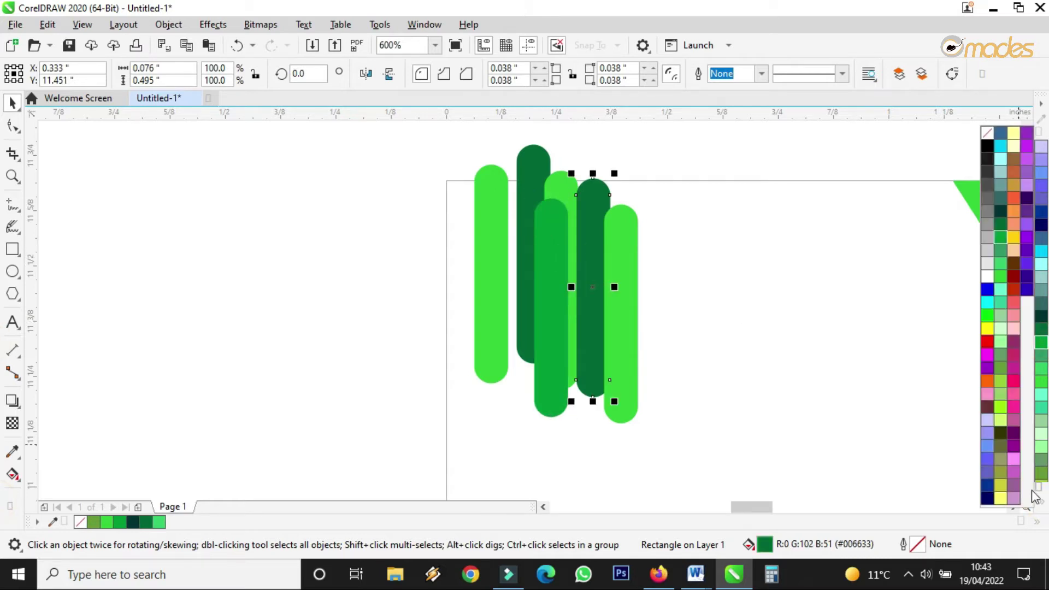
pyautogui.click(1000, 485)
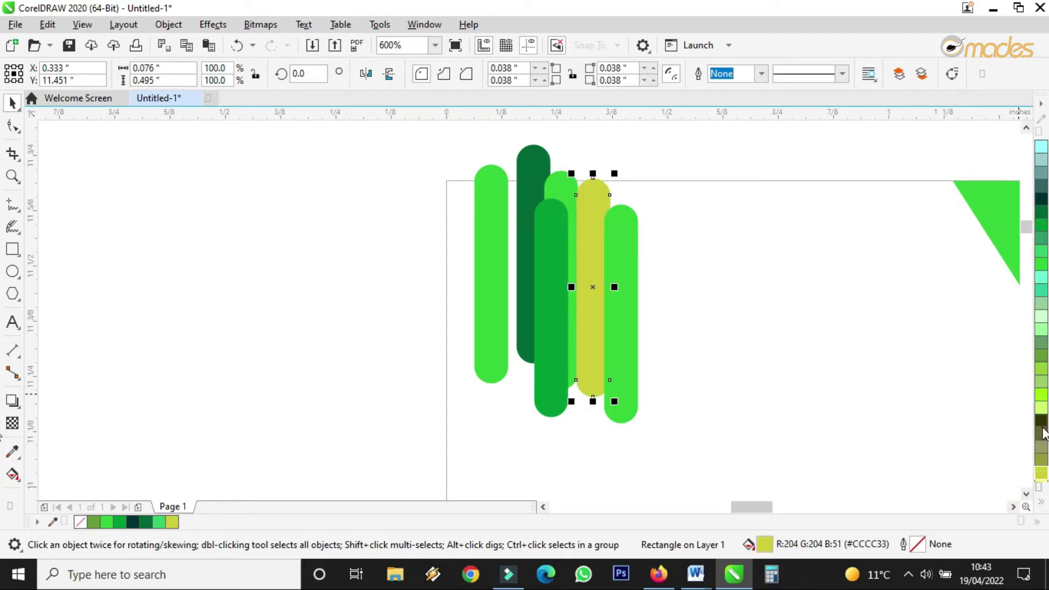
pyautogui.click(1042, 422)
pyautogui.click(729, 362)
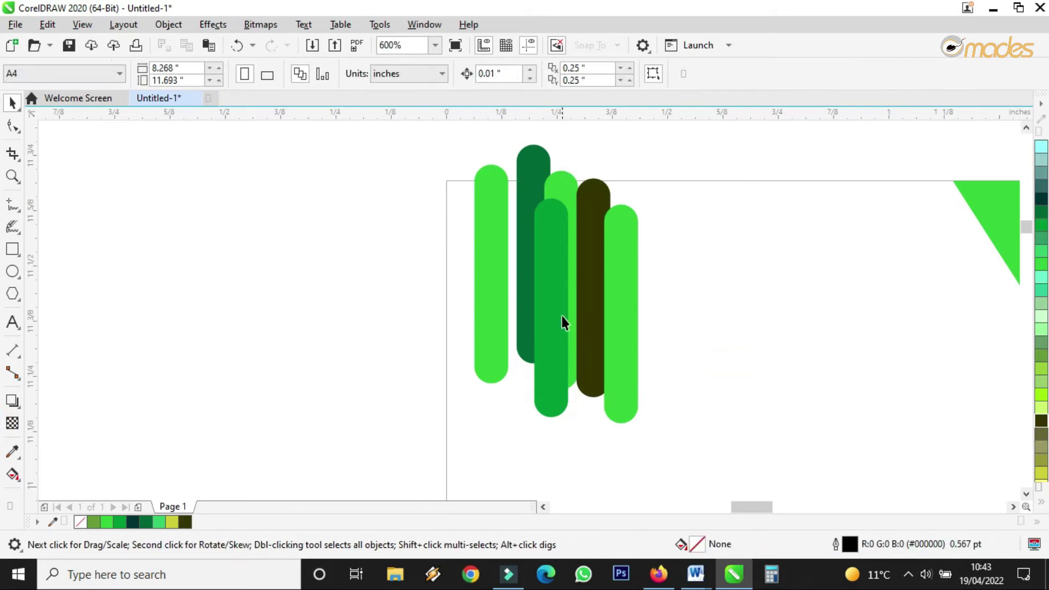
# Step: Make a shrunken, slightly widened copy of four capsules and shift one small capsule left
pyautogui.scroll(-3, 564, 318)
pyautogui.scroll(3, 564, 318)
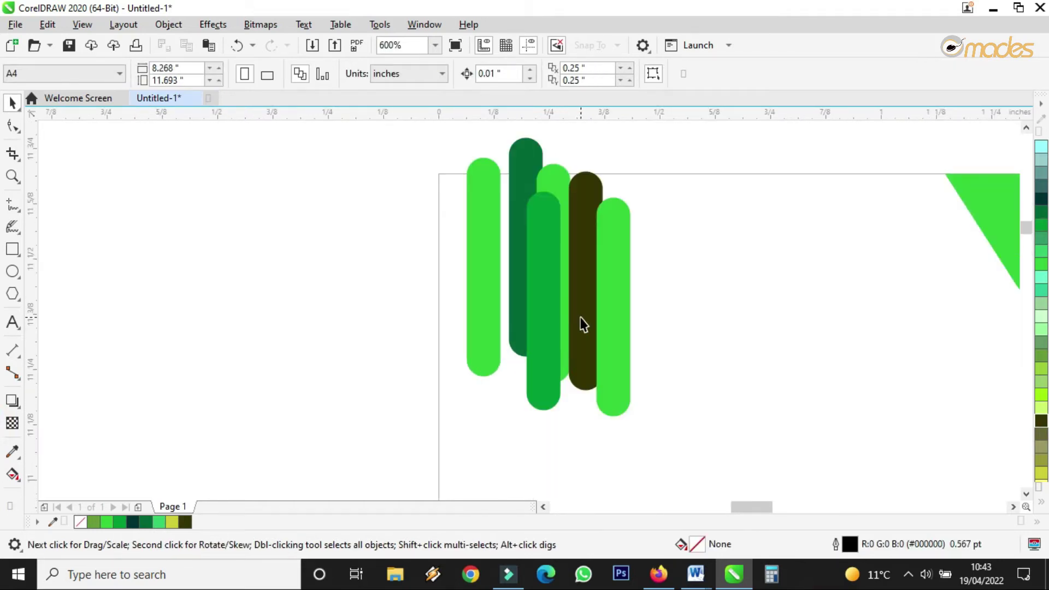
pyautogui.moveTo(652, 158); pyautogui.dragTo(506, 462)
pyautogui.moveTo(579, 326); pyautogui.dragTo(661, 309)
pyautogui.moveTo(716, 393); pyautogui.dragTo(650, 379)
pyautogui.moveTo(667, 282); pyautogui.dragTo(673, 283)
pyautogui.click(698, 272)
pyautogui.moveTo(640, 248); pyautogui.dragTo(515, 286)
# Step: Rearrange the thin dark and light-green bars into position beside the cluster
pyautogui.click(656, 257)
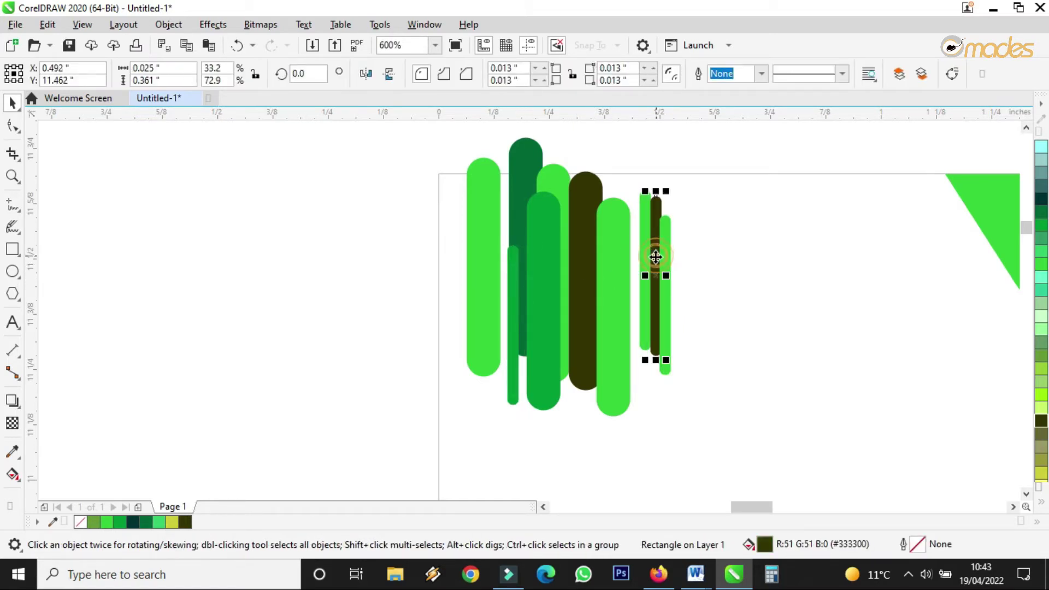
pyautogui.moveTo(496, 350); pyautogui.dragTo(487, 317)
pyautogui.click(483, 317)
pyautogui.moveTo(635, 159); pyautogui.dragTo(555, 483)
pyautogui.moveTo(611, 321); pyautogui.dragTo(611, 322)
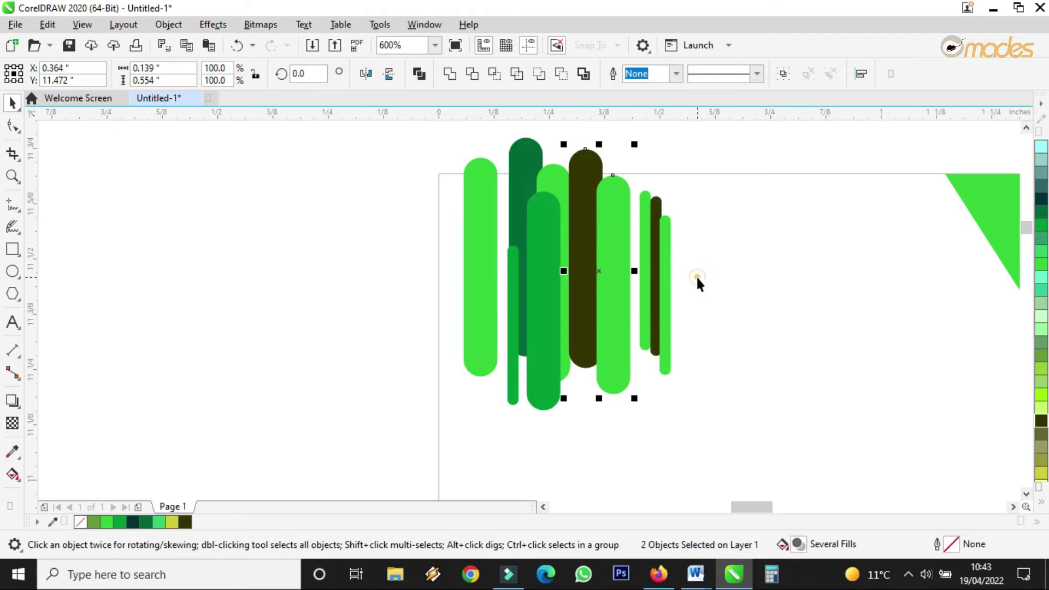
pyautogui.click(696, 275)
pyautogui.moveTo(667, 282); pyautogui.dragTo(617, 381)
pyautogui.click(655, 308)
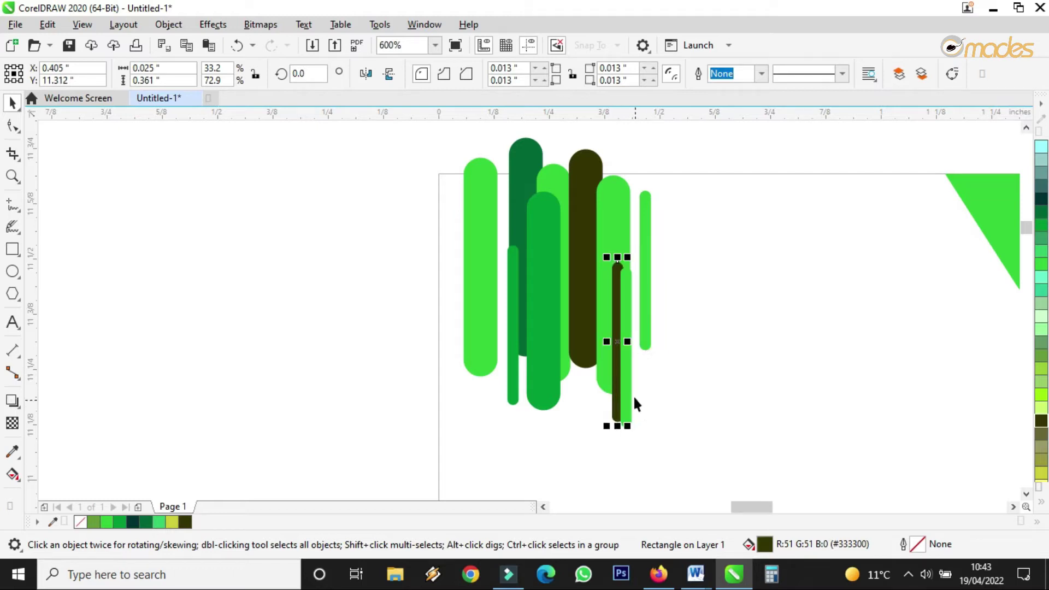
pyautogui.click(679, 344)
pyautogui.moveTo(645, 259); pyautogui.dragTo(636, 246)
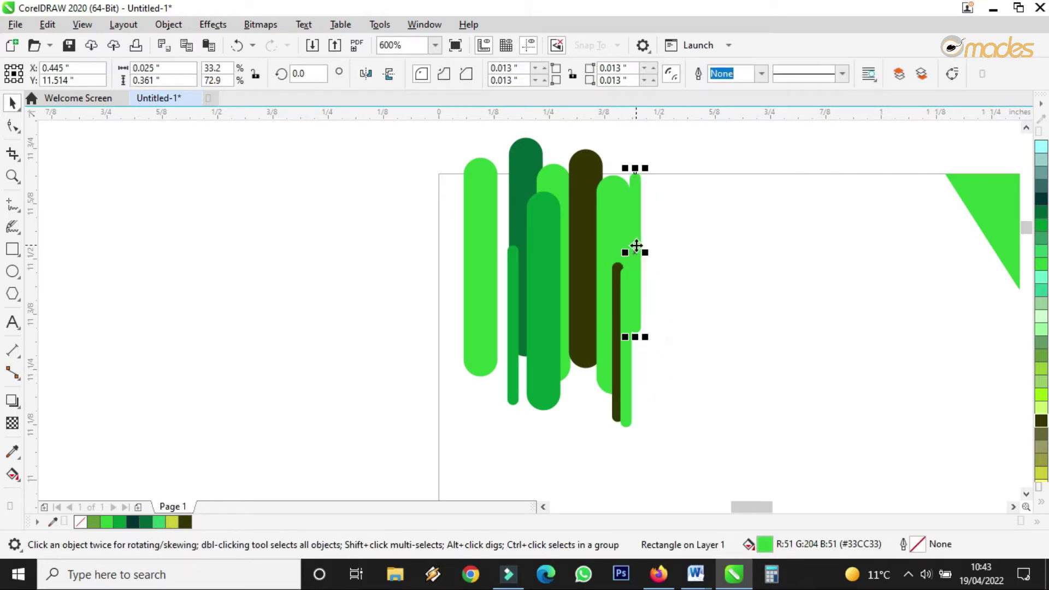
# Step: Colour the thin right bar olive green (#669933) and begin a freehand vertical line near the top
pyautogui.click(1042, 355)
pyautogui.click(839, 350)
pyautogui.click(637, 262)
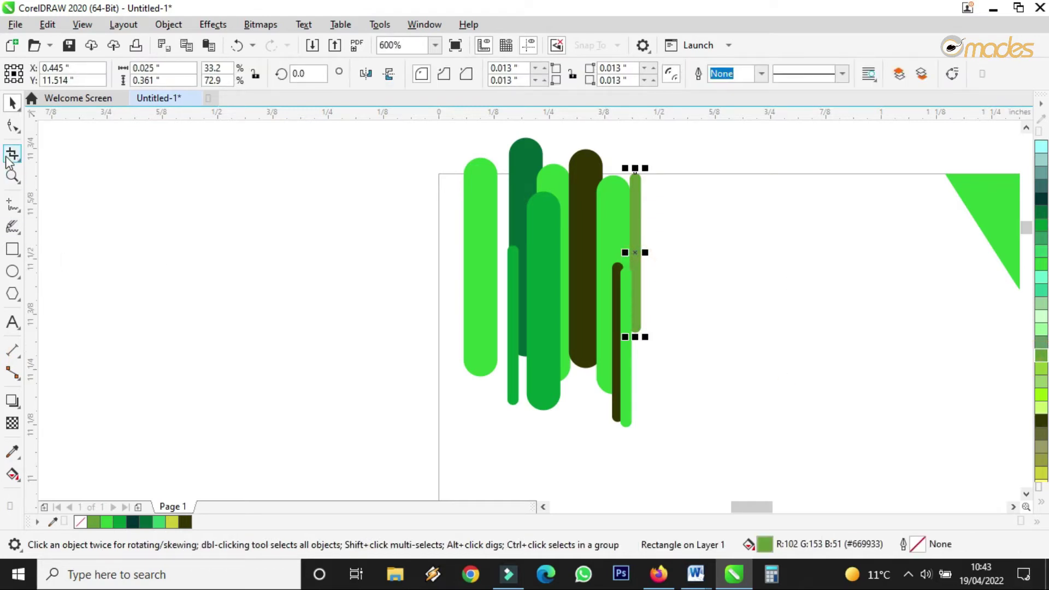
pyautogui.click(13, 205)
pyautogui.click(503, 162)
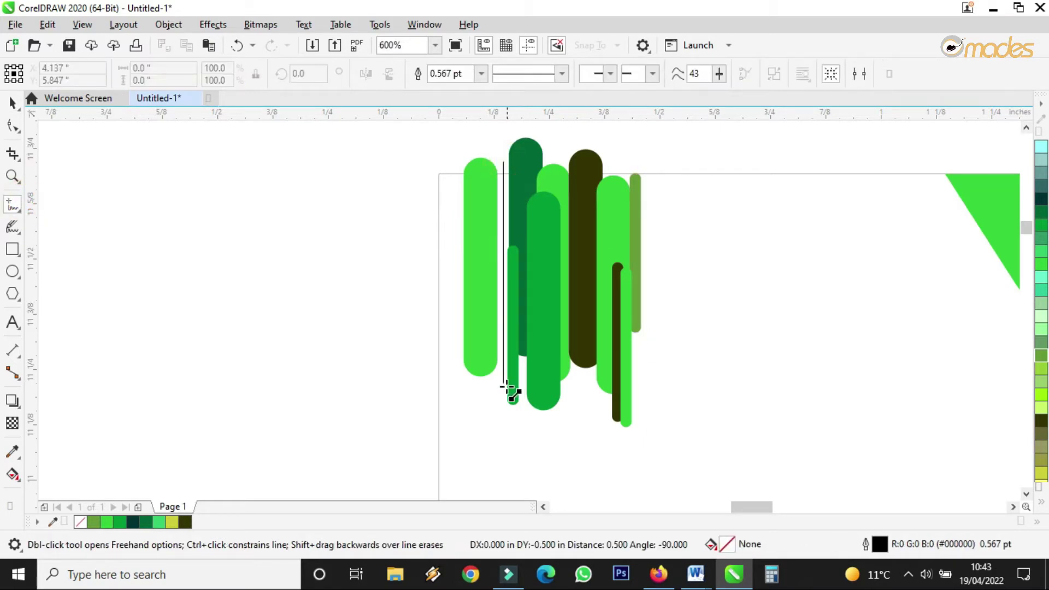
# Step: Finish the vertical line, give it a dark olive outline, and reposition and shorten it
pyautogui.click(503, 404)
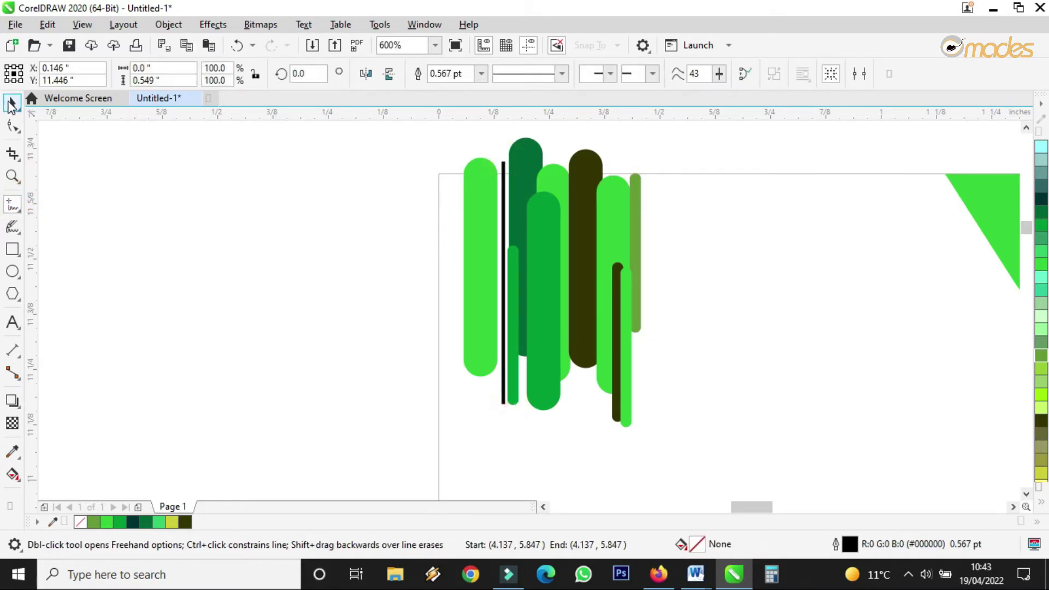
pyautogui.click(11, 103)
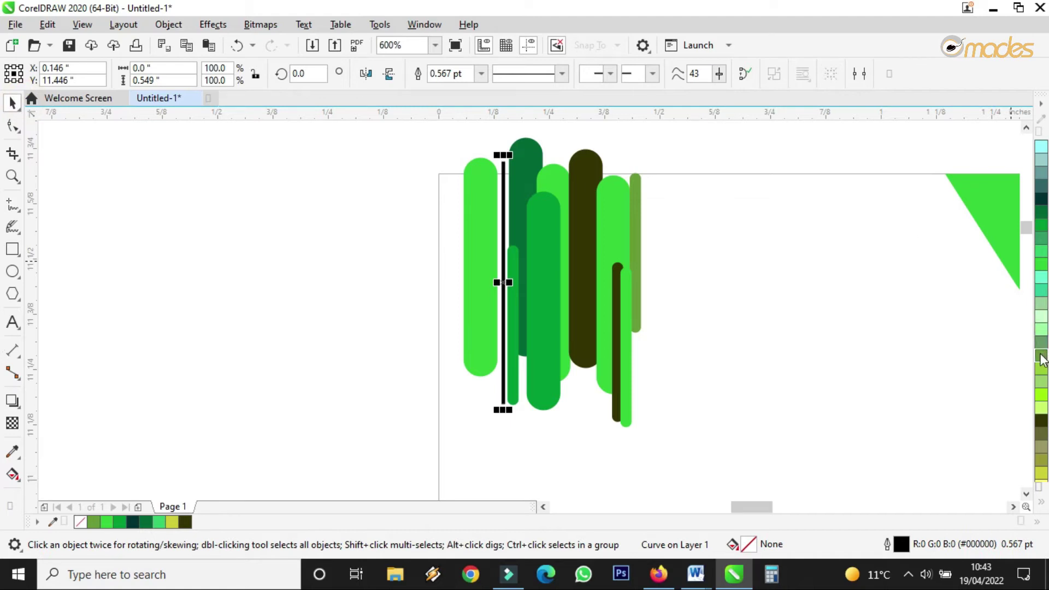
pyautogui.rightClick(1041, 265)
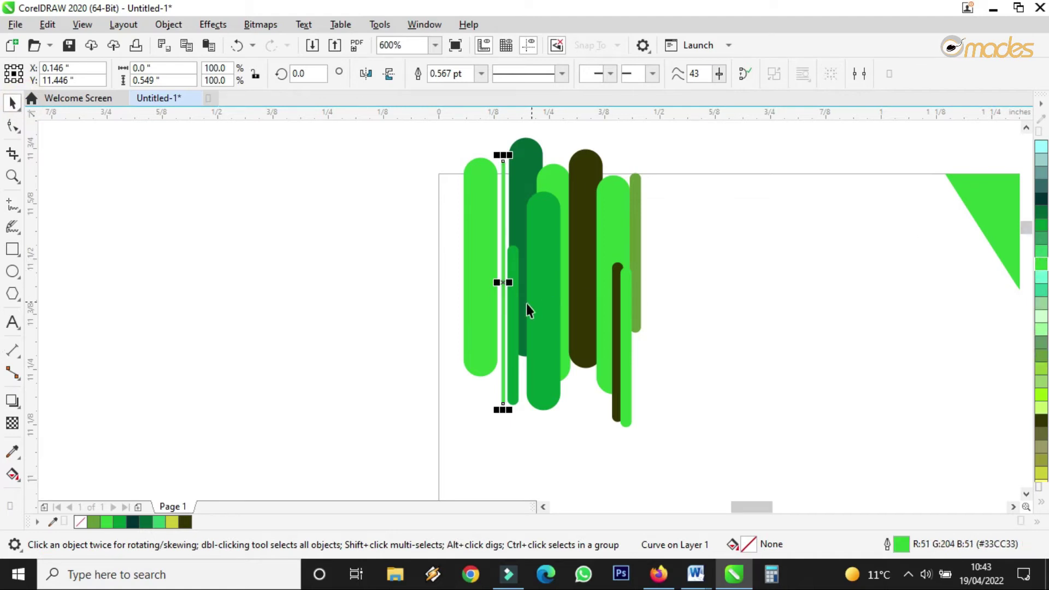
pyautogui.moveTo(502, 282); pyautogui.dragTo(457, 286)
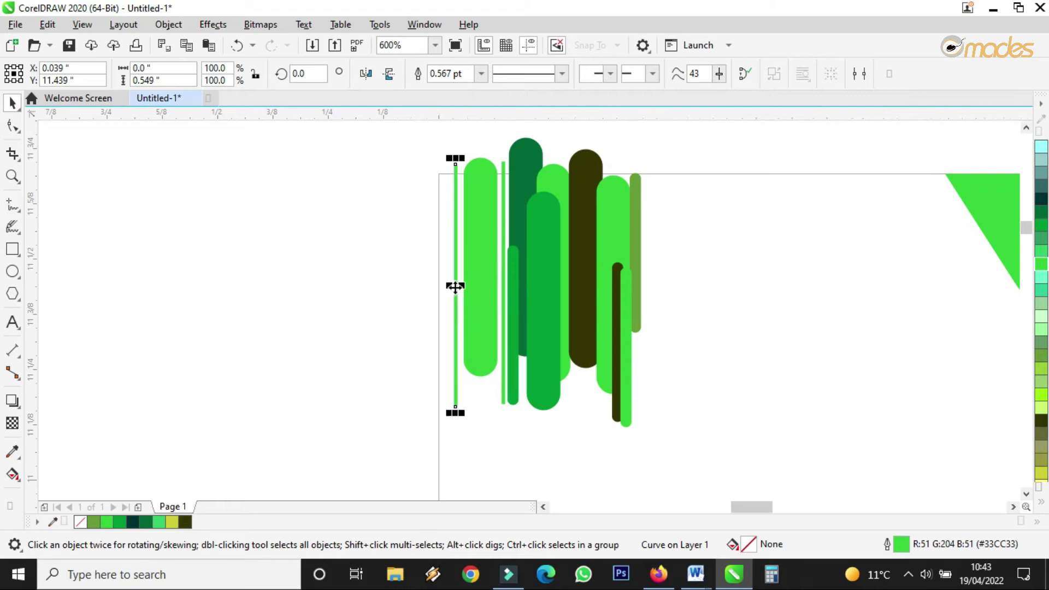
pyautogui.rightClick(1041, 422)
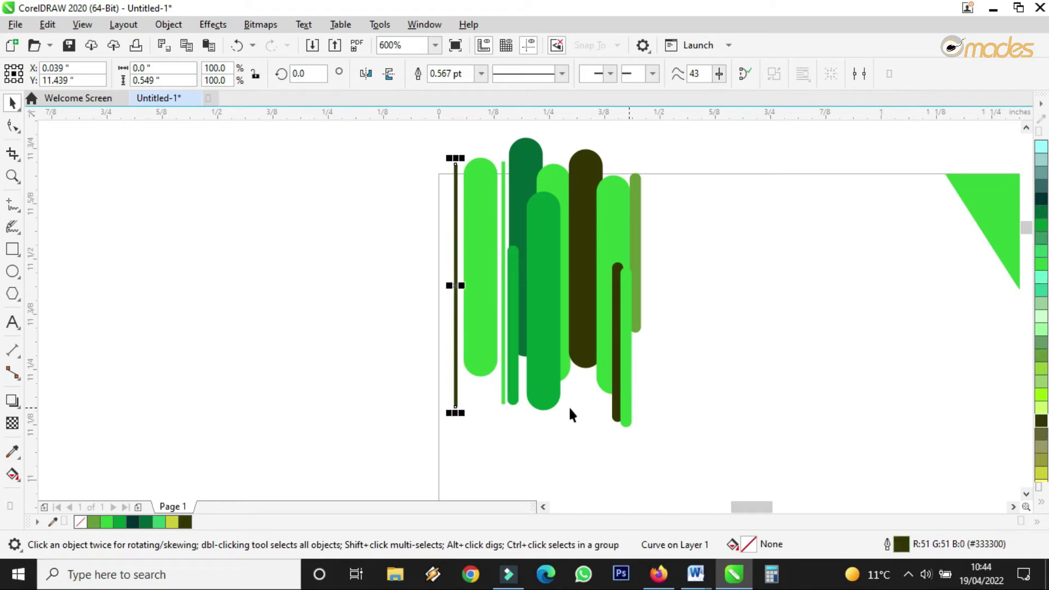
pyautogui.moveTo(460, 297); pyautogui.dragTo(489, 264)
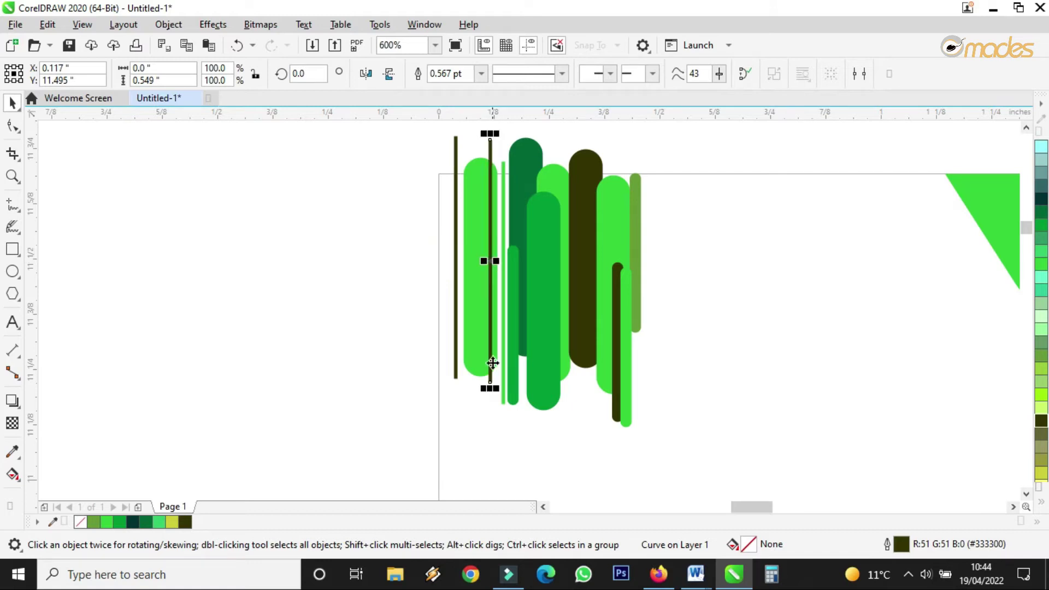
pyautogui.moveTo(490, 388); pyautogui.dragTo(490, 331)
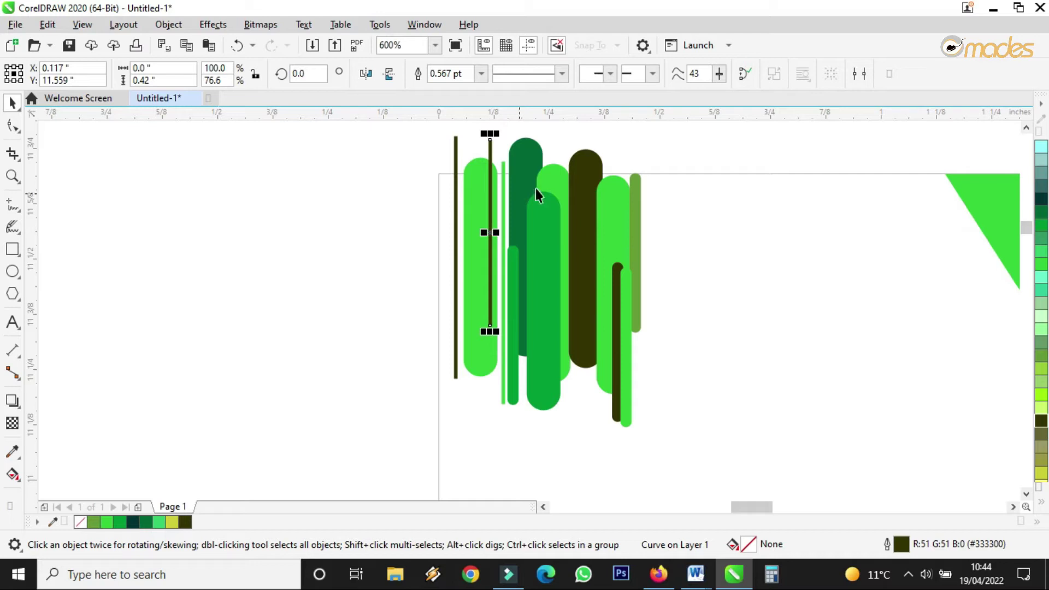
# Step: Shift the nine capsules and bars slightly right and move a dark line into the cluster
pyautogui.moveTo(690, 127); pyautogui.dragTo(505, 439)
pyautogui.moveTo(508, 347); pyautogui.dragTo(517, 348)
pyautogui.moveTo(583, 436); pyautogui.dragTo(582, 436)
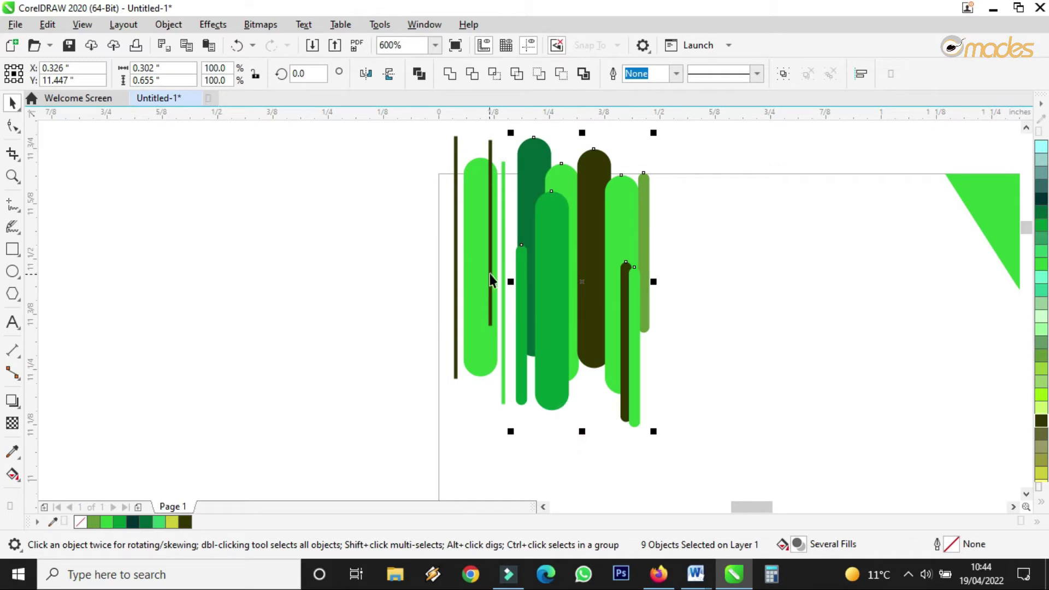
pyautogui.moveTo(454, 300); pyautogui.dragTo(509, 334)
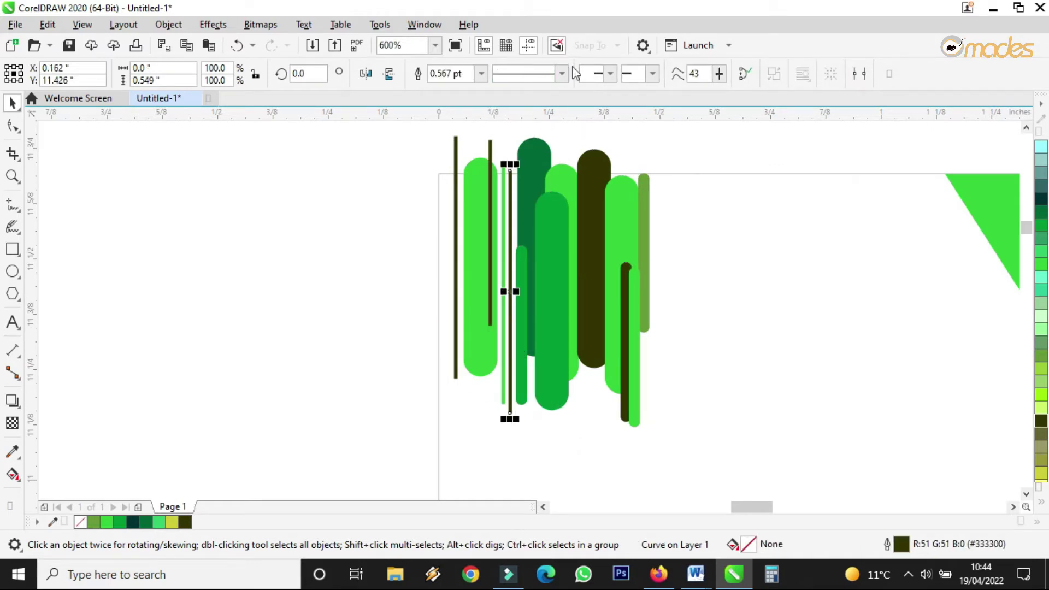
# Step: Thicken the dark line to 0.75 pt, shorten the light-green line, and copy the dark line rightward
pyautogui.click(480, 73)
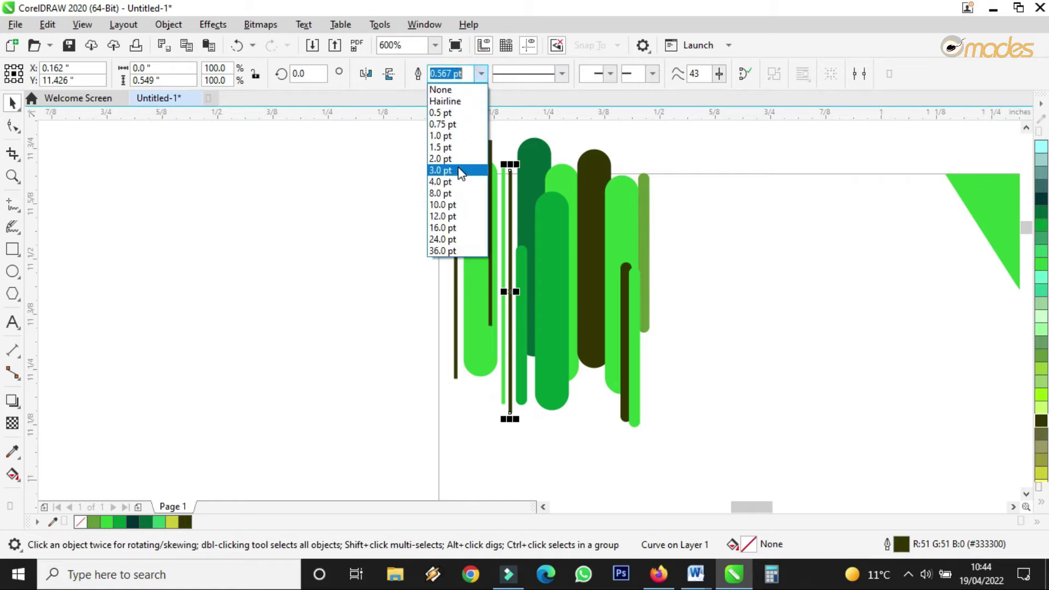
pyautogui.click(453, 124)
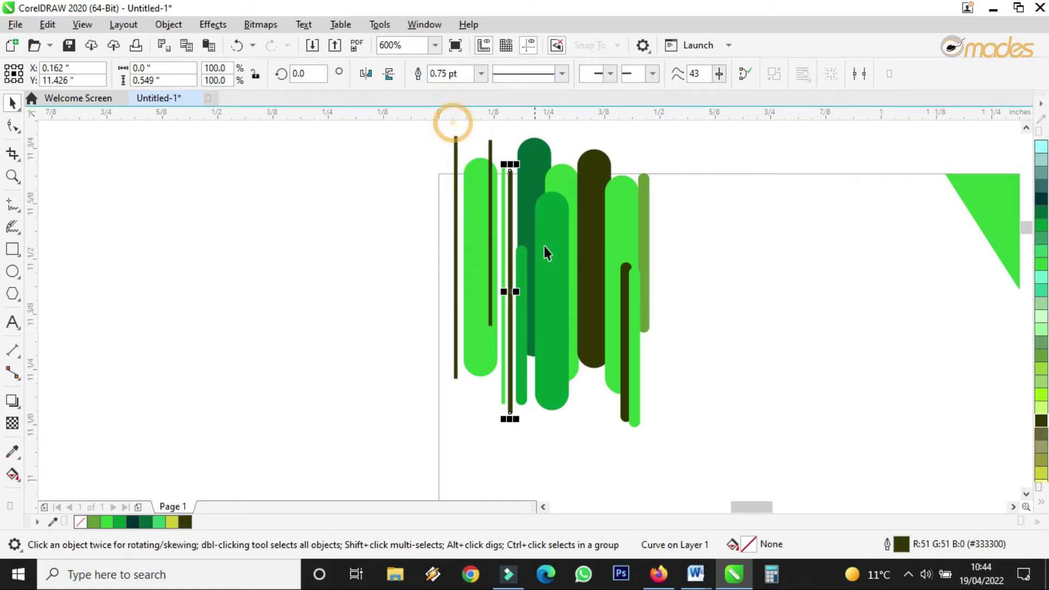
pyautogui.click(502, 218)
pyautogui.moveTo(503, 407); pyautogui.dragTo(504, 384)
pyautogui.click(734, 350)
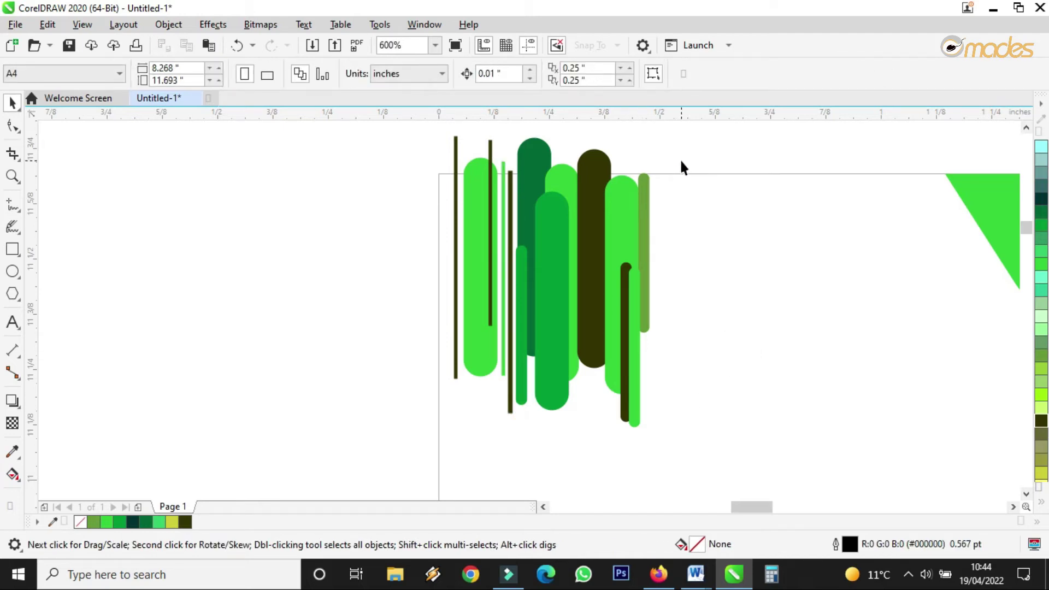
pyautogui.moveTo(491, 263); pyautogui.dragTo(615, 366)
# Step: Send the selected thin line behind all other shapes
pyautogui.scroll(2, 616, 367)
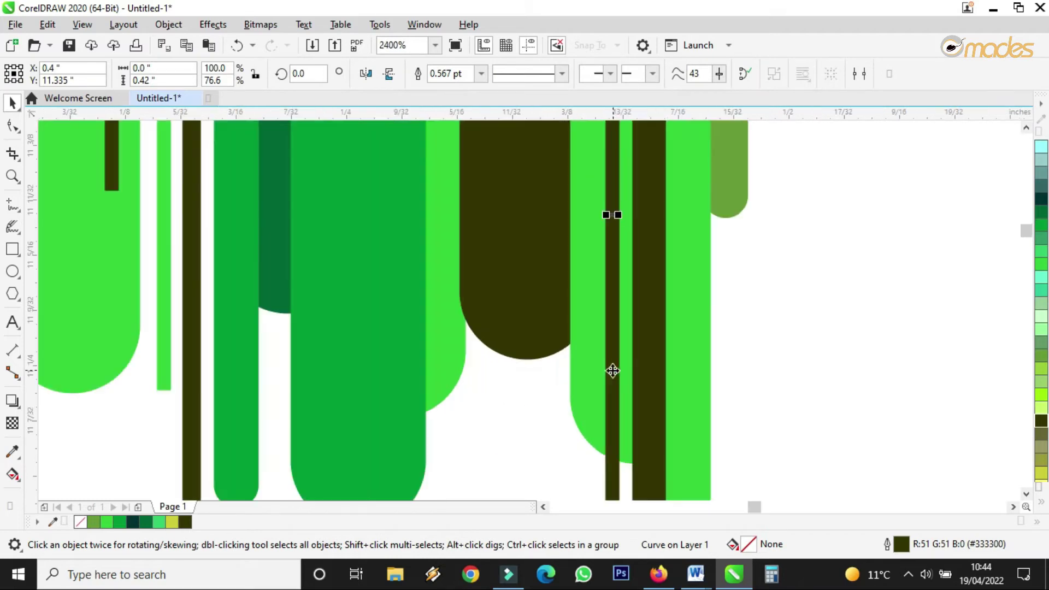
pyautogui.scroll(-2, 612, 370)
pyautogui.scroll(2, 607, 356)
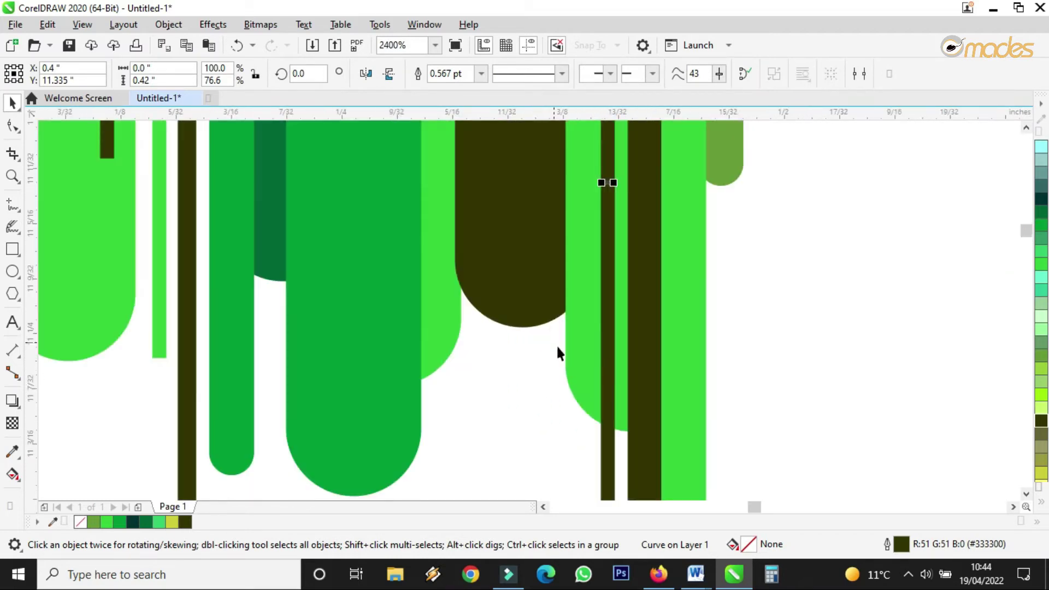
pyautogui.rightClick(607, 332)
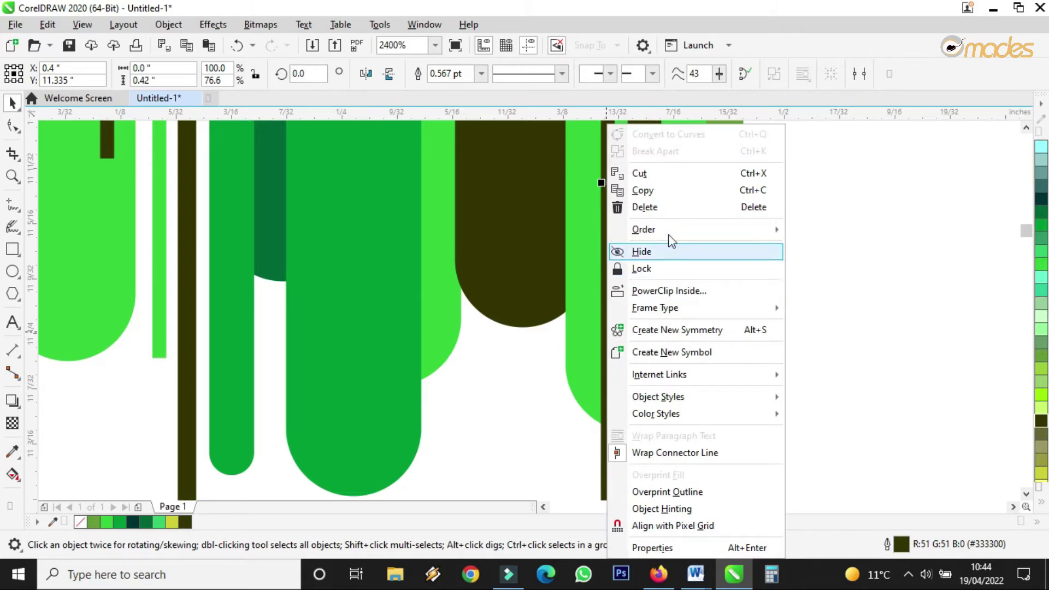
pyautogui.moveTo(674, 228)
pyautogui.click(828, 249)
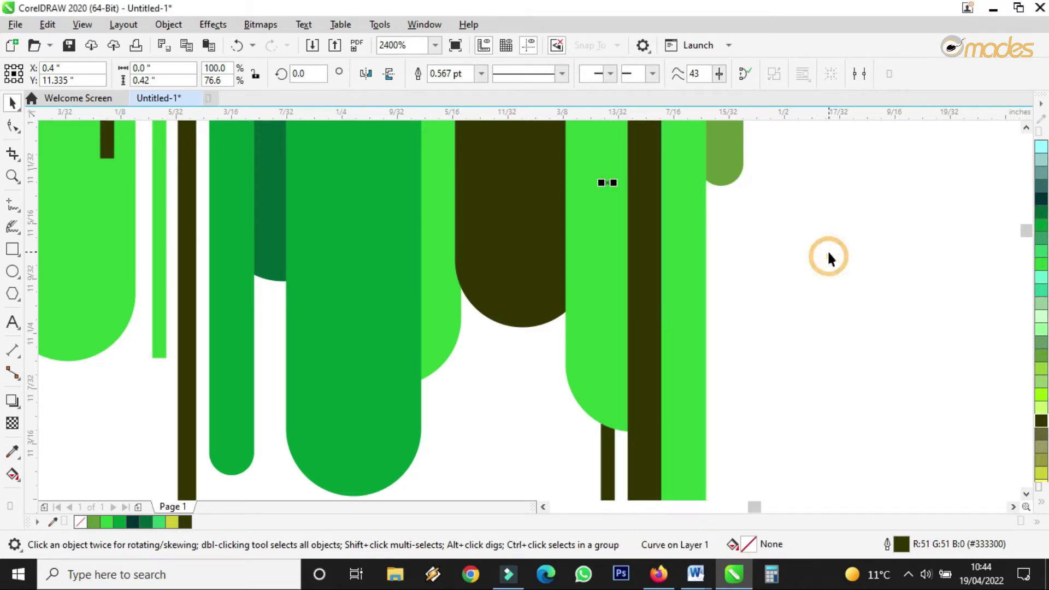
pyautogui.scroll(-2, 647, 301)
pyautogui.click(727, 325)
# Step: Move the thin green line into the cluster, send it to the back, and nudge it into place
pyautogui.scroll(-2, 655, 304)
pyautogui.scroll(3, 635, 303)
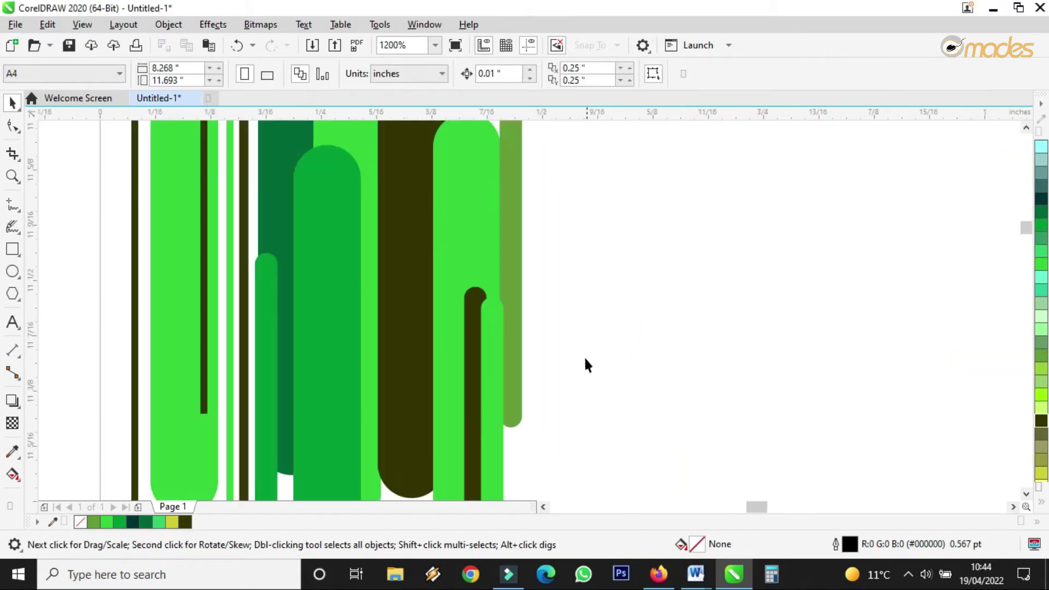
pyautogui.scroll(-2, 585, 328)
pyautogui.scroll(1, 566, 299)
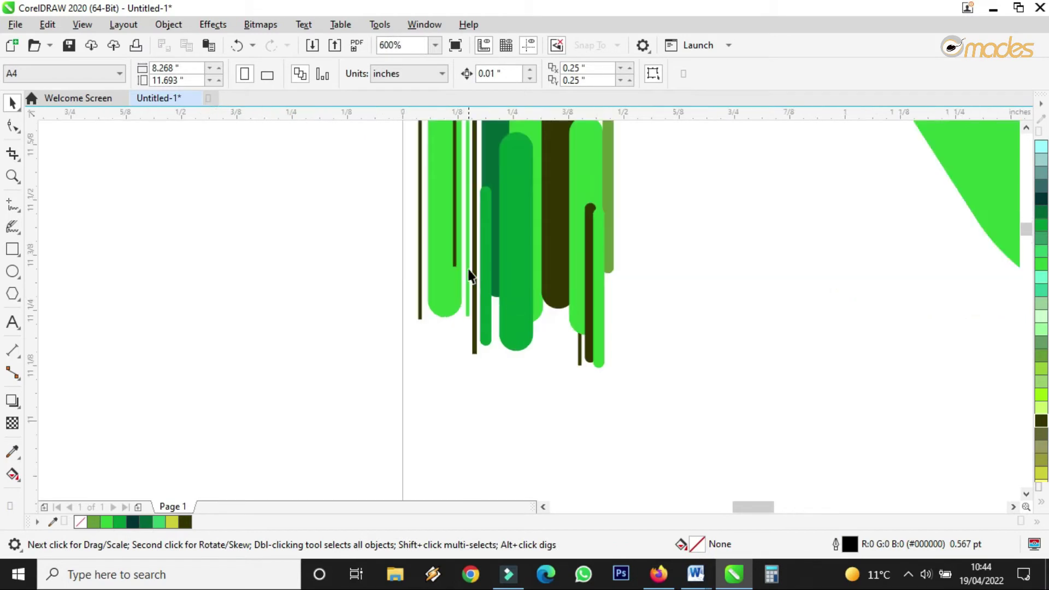
pyautogui.moveTo(469, 269); pyautogui.dragTo(547, 325)
pyautogui.rightClick(543, 338)
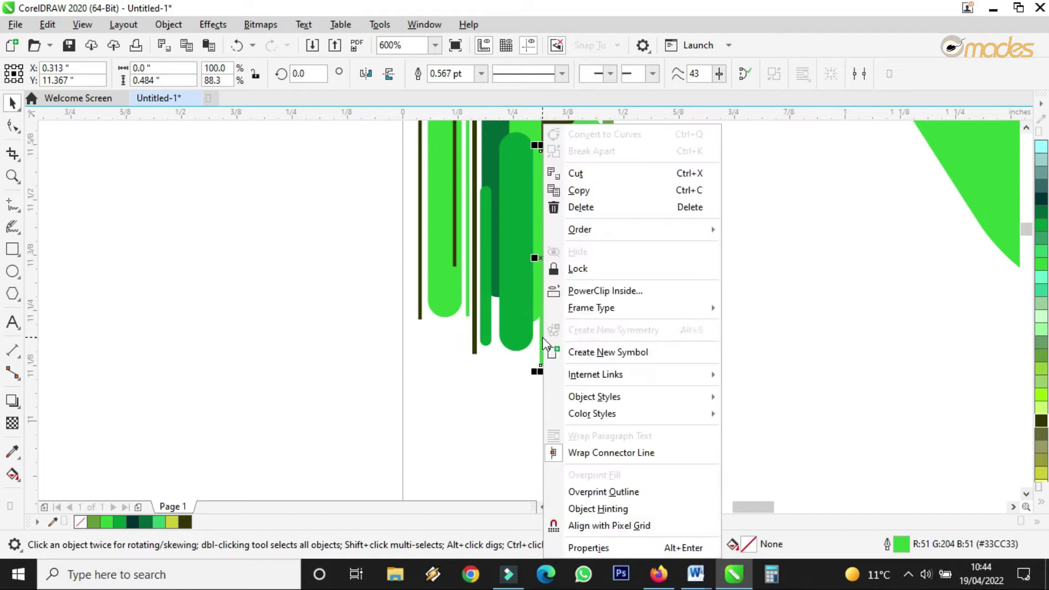
pyautogui.moveTo(591, 234)
pyautogui.click(765, 249)
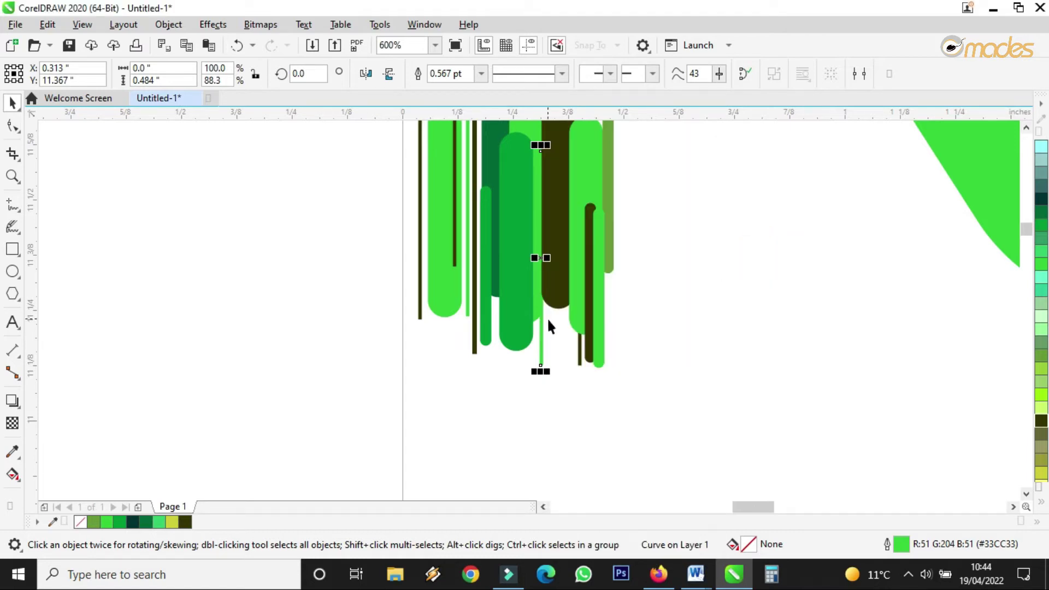
pyautogui.moveTo(543, 333); pyautogui.dragTo(553, 310)
pyautogui.moveTo(558, 229); pyautogui.dragTo(565, 247)
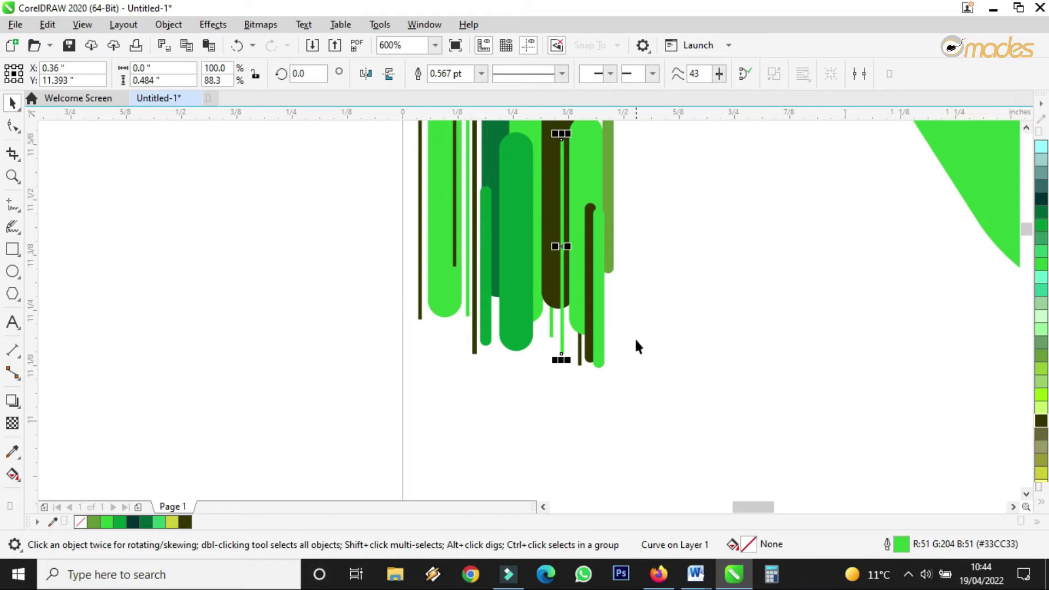
pyautogui.scroll(-1, 656, 317)
# Step: Select all 17 strokes, enlarge them, and group them
pyautogui.moveTo(689, 163); pyautogui.dragTo(353, 453)
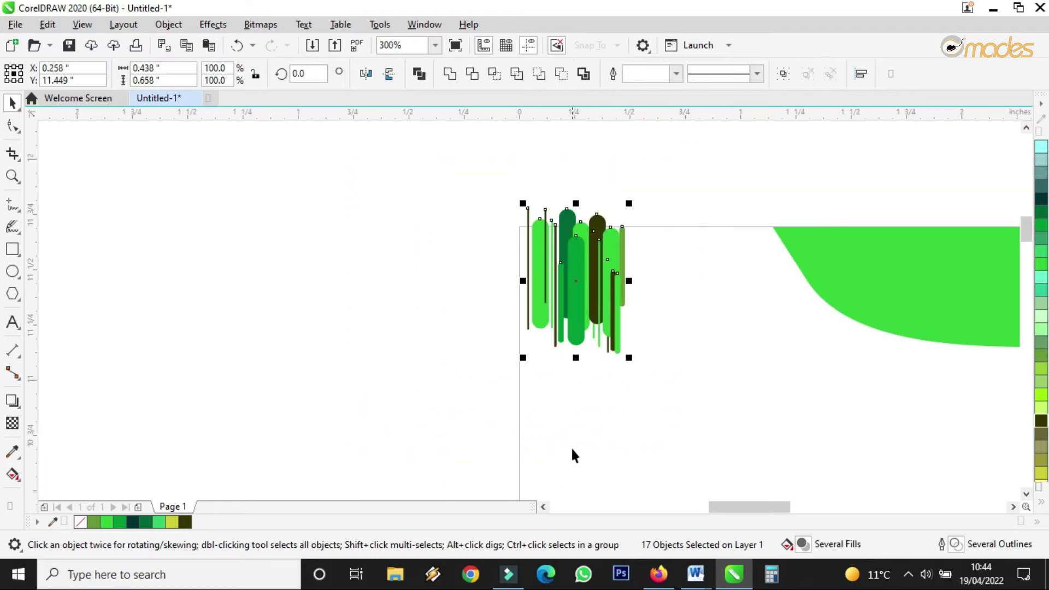
pyautogui.moveTo(630, 358); pyautogui.dragTo(702, 465)
pyautogui.scroll(-1, 570, 268)
pyautogui.scroll(1, 570, 268)
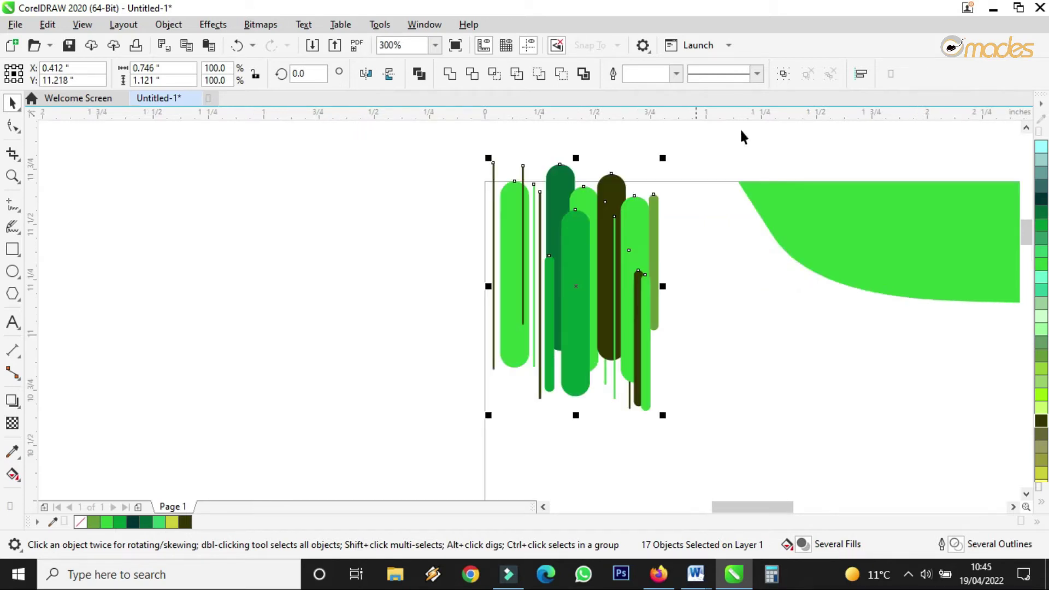
pyautogui.click(783, 74)
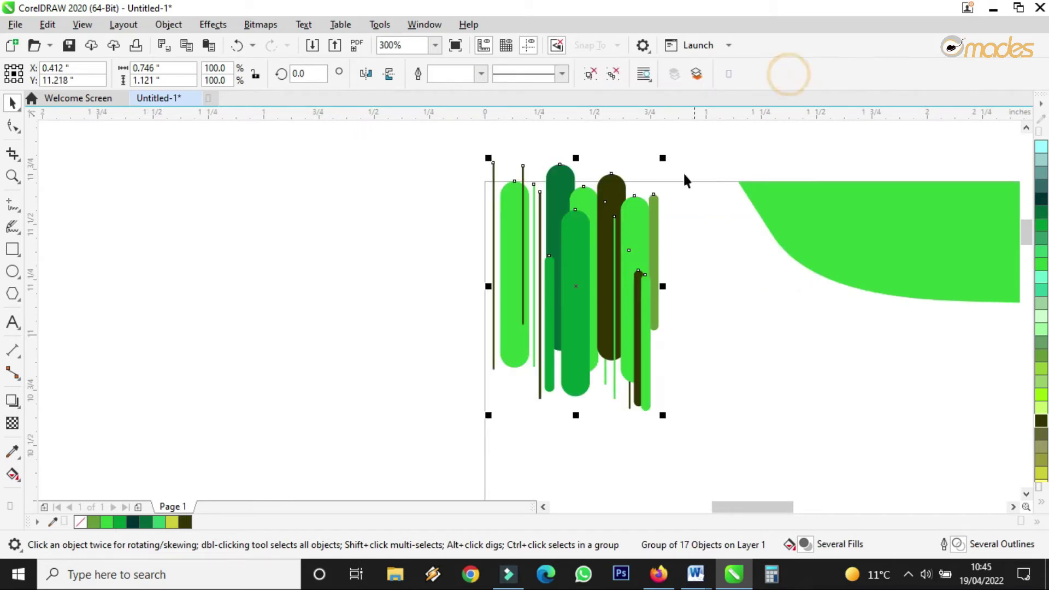
# Step: Rotate the stroke group to about 32°
pyautogui.click(622, 227)
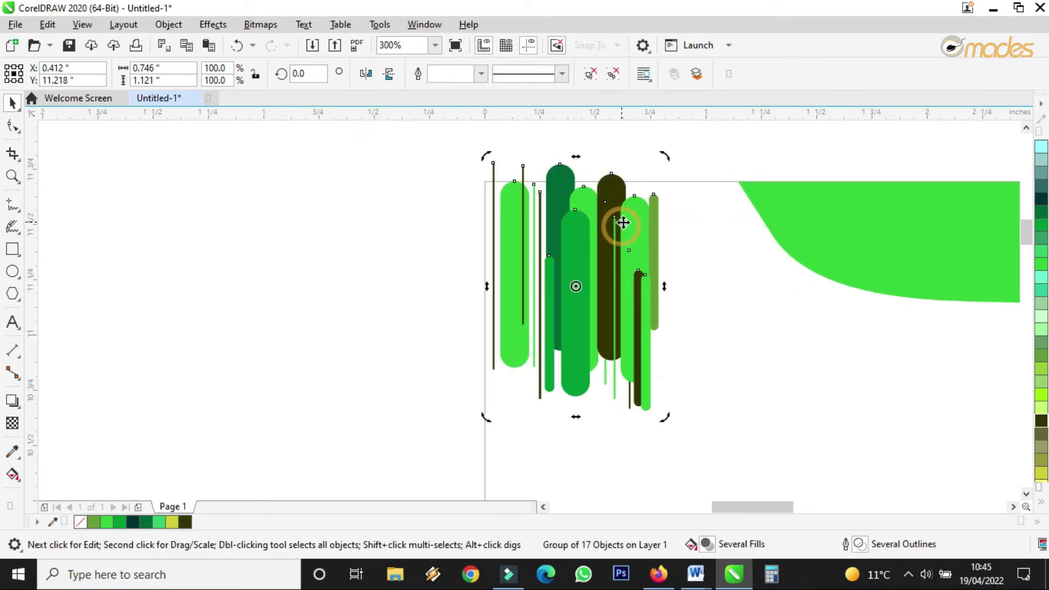
pyautogui.click(725, 232)
pyautogui.click(577, 247)
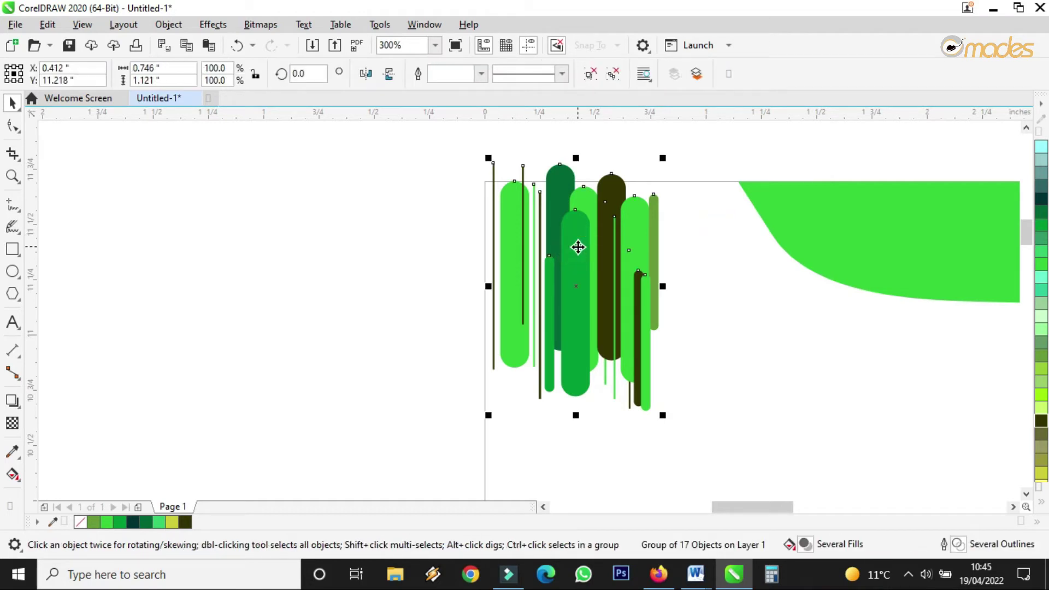
pyautogui.click(577, 247)
pyautogui.moveTo(668, 162); pyautogui.dragTo(584, 151)
pyautogui.click(612, 292)
# Step: Enlarge the tilted group to 158.6% and set it at the page's top-left corner
pyautogui.scroll(-2, 606, 290)
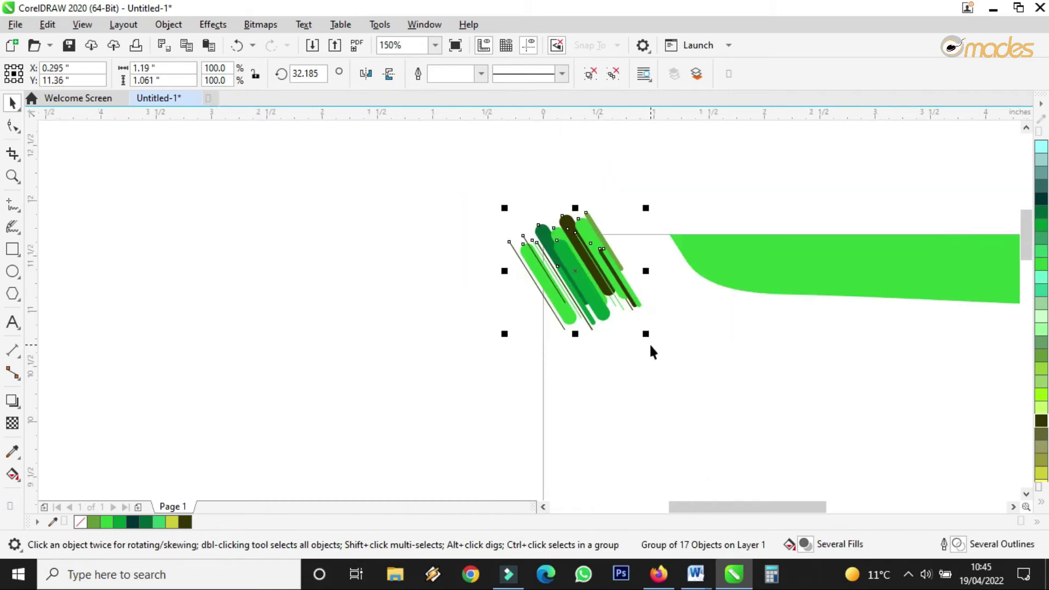
pyautogui.moveTo(650, 337); pyautogui.dragTo(729, 408)
pyautogui.scroll(-2, 646, 377)
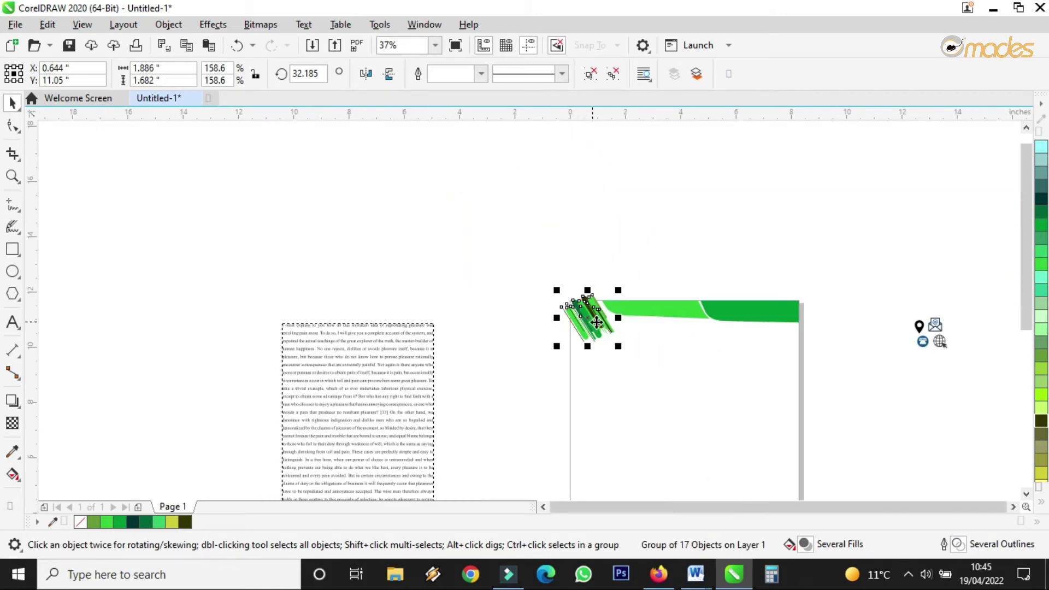
pyautogui.scroll(2, 631, 340)
pyautogui.moveTo(506, 253); pyautogui.dragTo(501, 250)
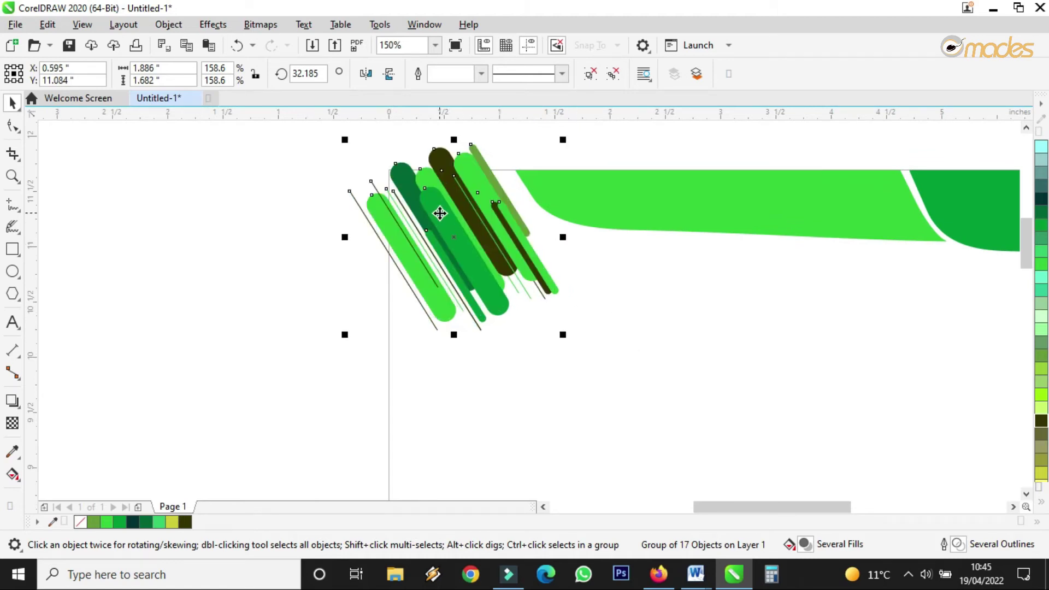
pyautogui.moveTo(444, 187); pyautogui.dragTo(440, 181)
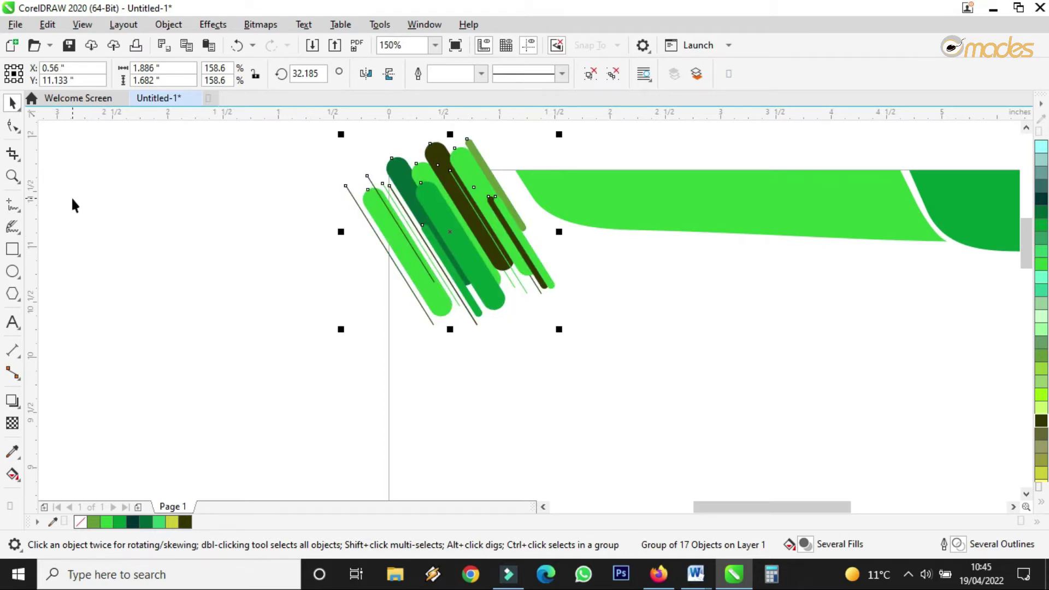
# Step: Create a page-sized A4 rectangle, trying then undoing a Chartreuse fill
pyautogui.doubleClick(12, 250)
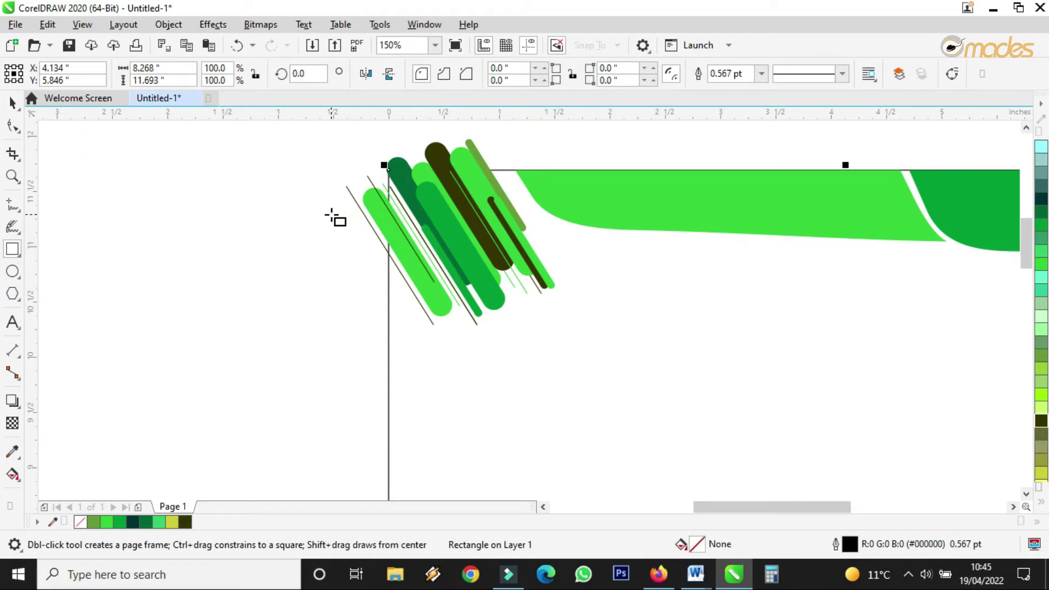
pyautogui.click(12, 103)
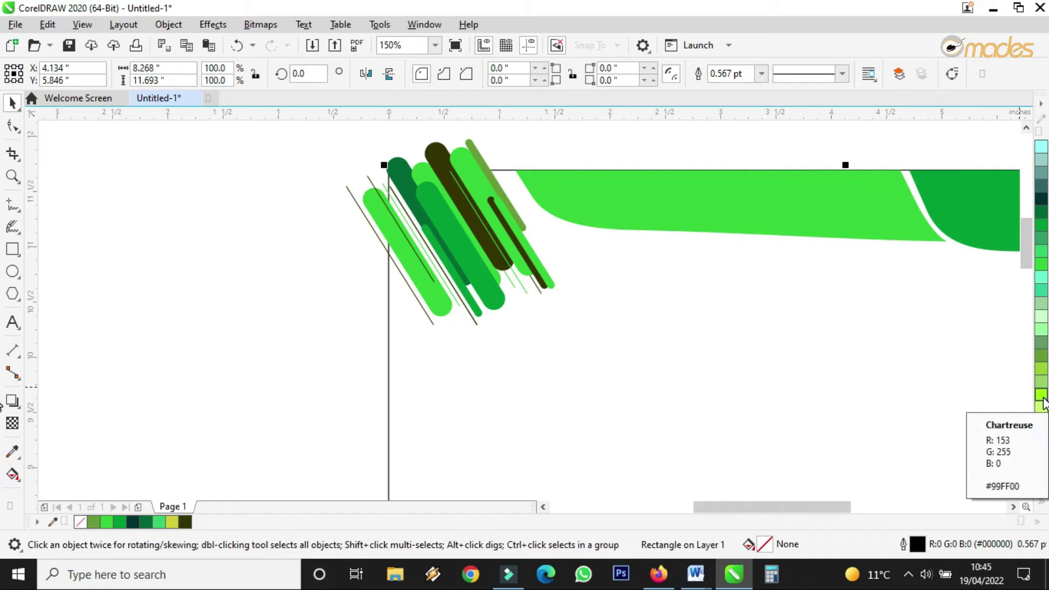
pyautogui.click(1041, 395)
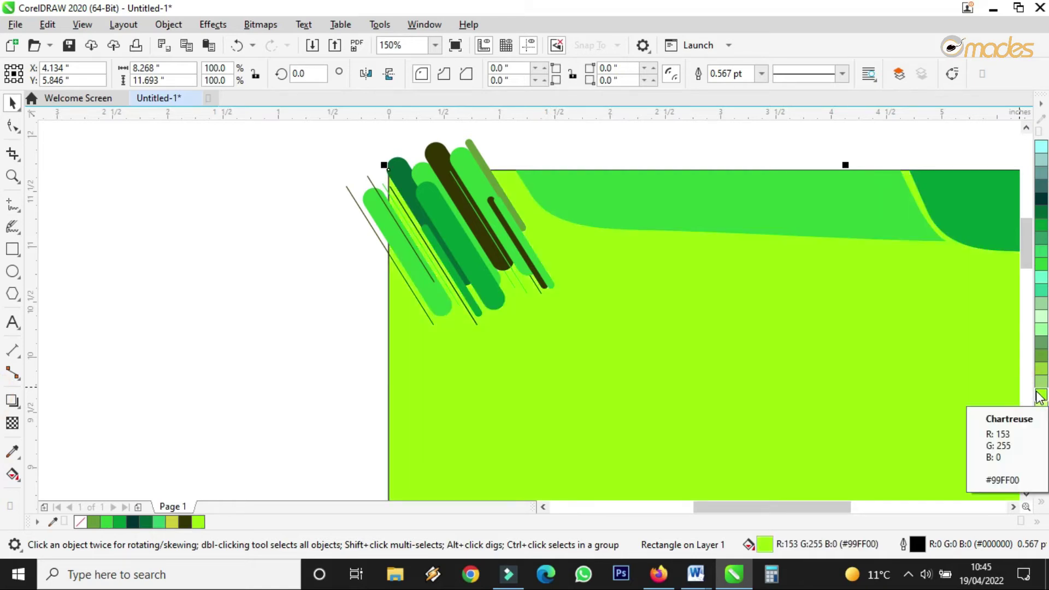
pyautogui.click(239, 46)
# Step: PowerClip the tilted green stroke group inside the page rectangle
pyautogui.click(447, 157)
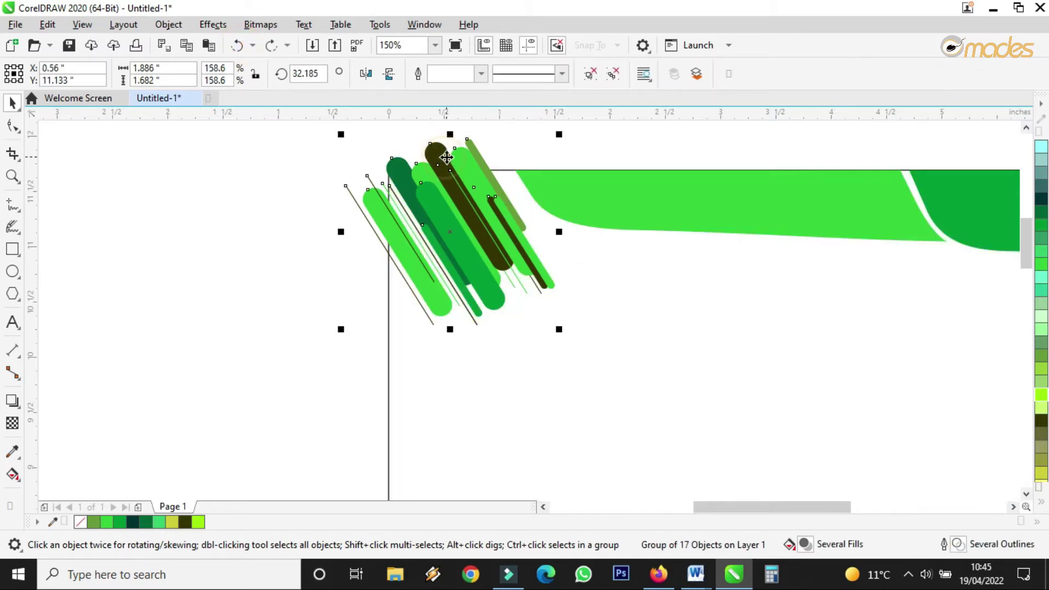
pyautogui.rightClick(432, 157)
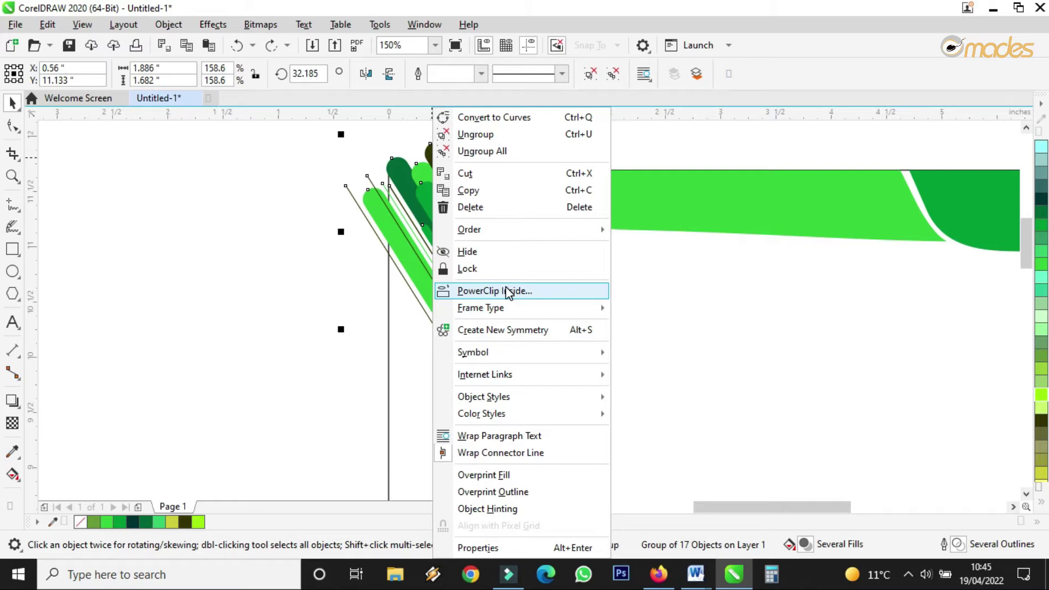
pyautogui.click(505, 291)
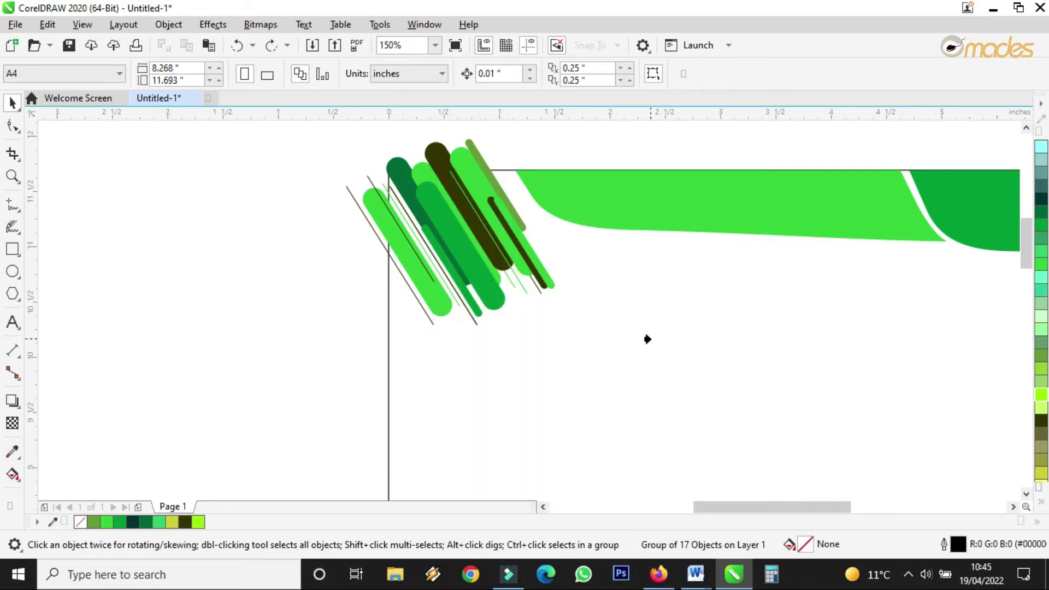
pyautogui.click(13, 125)
pyautogui.click(13, 102)
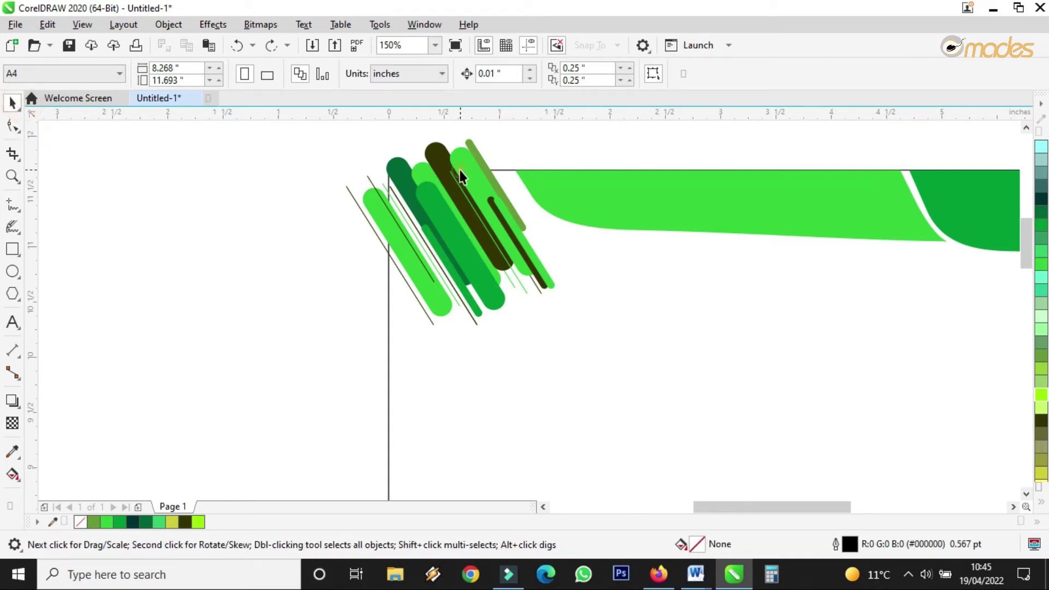
pyautogui.click(460, 169)
pyautogui.rightClick(462, 166)
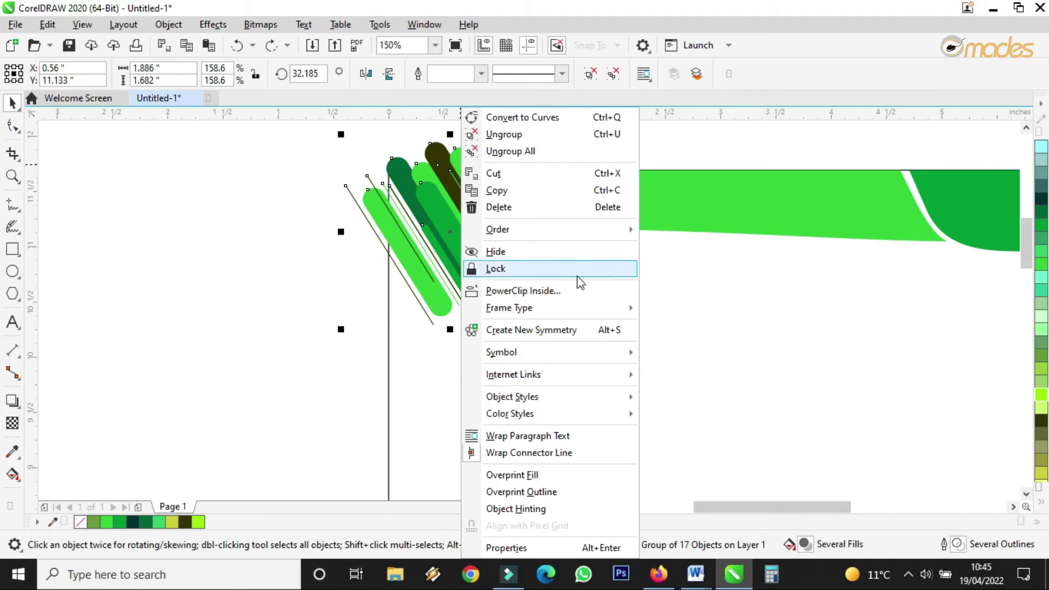
pyautogui.click(556, 294)
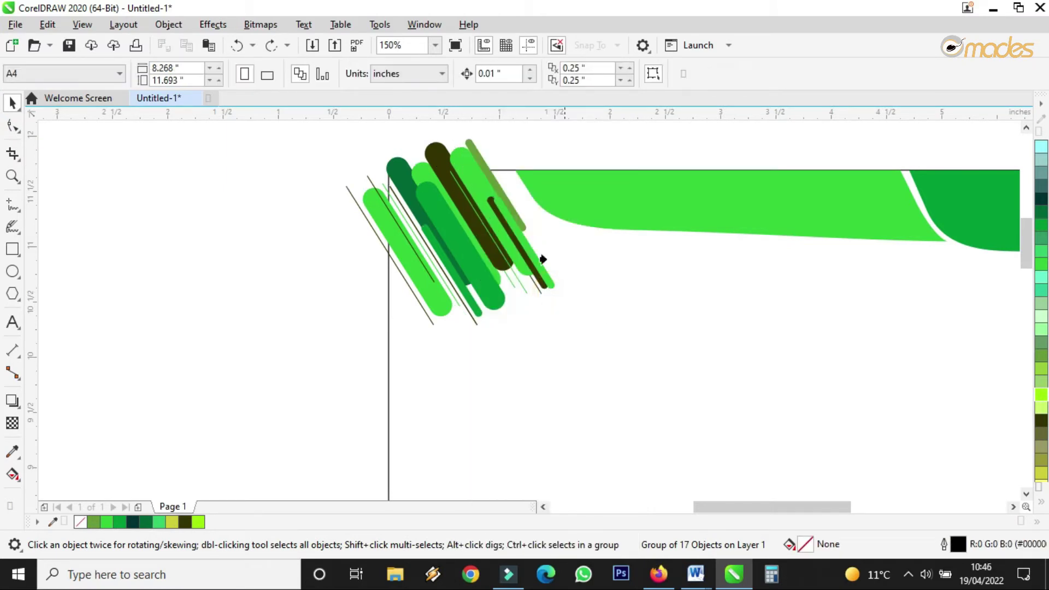
pyautogui.click(609, 345)
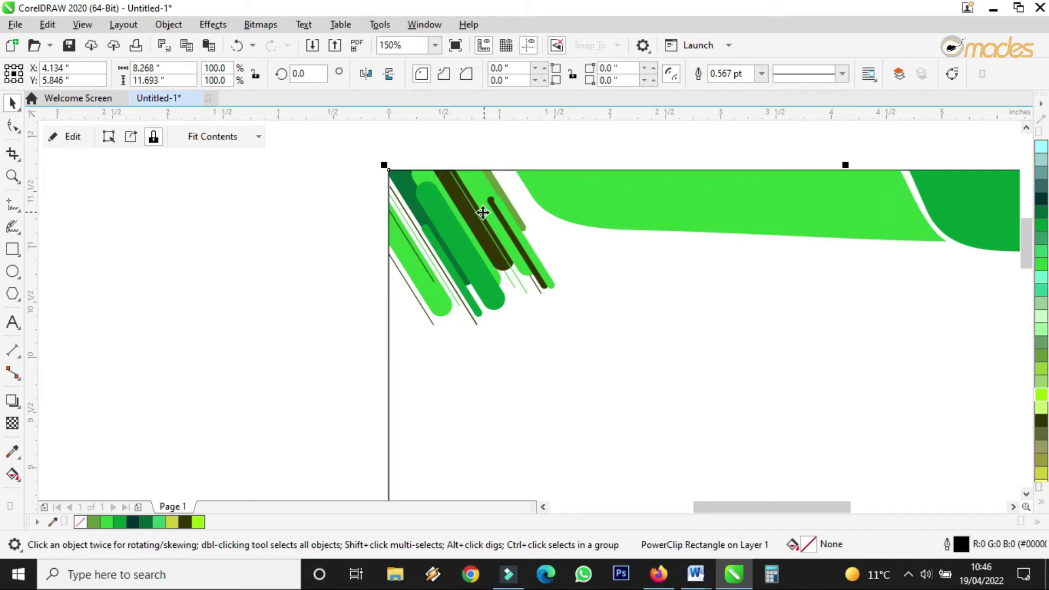
# Step: Set the page rectangle's outline width to None
pyautogui.click(761, 76)
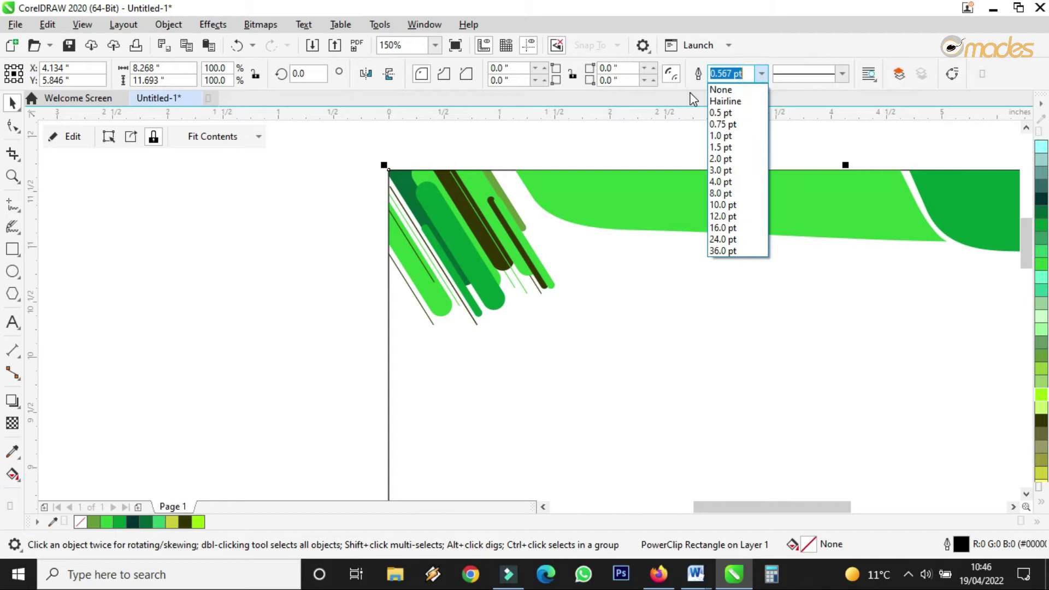
pyautogui.click(732, 92)
pyautogui.scroll(-5, 751, 324)
pyautogui.click(737, 343)
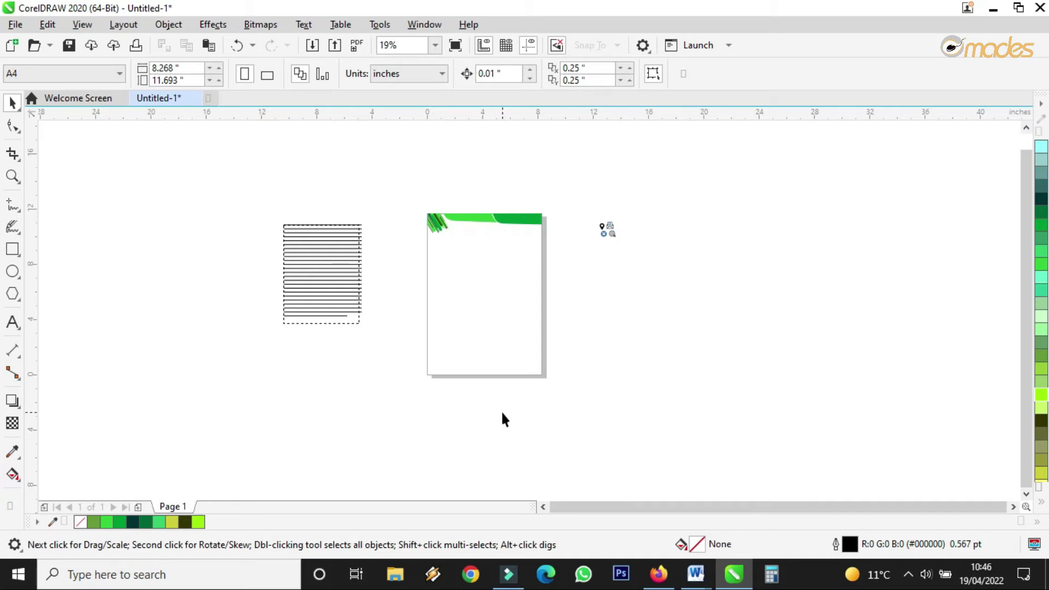
# Step: Make a slanted footer shape from a 3.889 × 0.889 in rectangle by deleting a corner node
pyautogui.scroll(2, 502, 411)
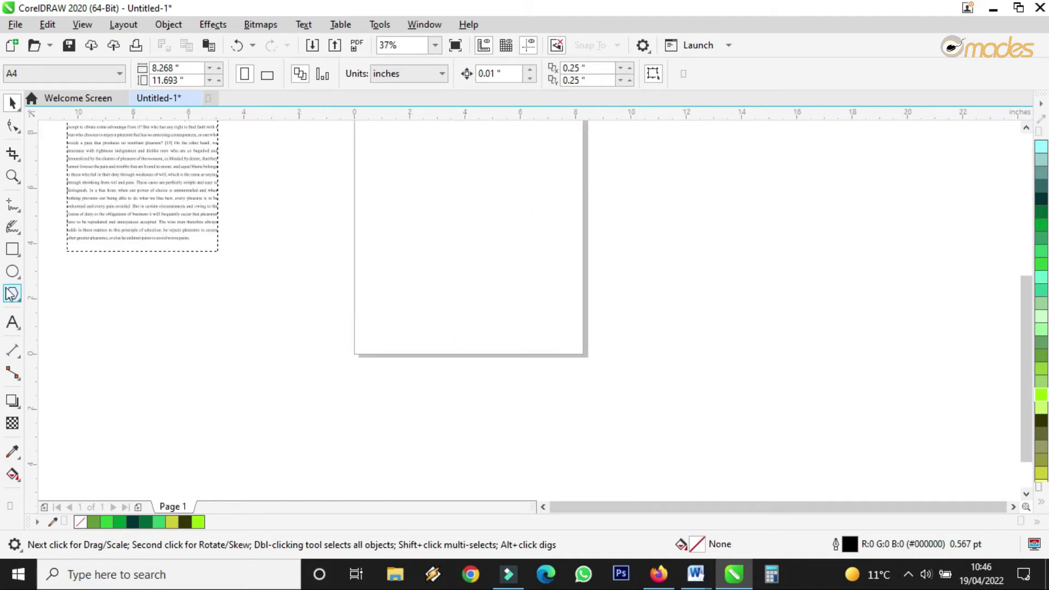
pyautogui.click(12, 248)
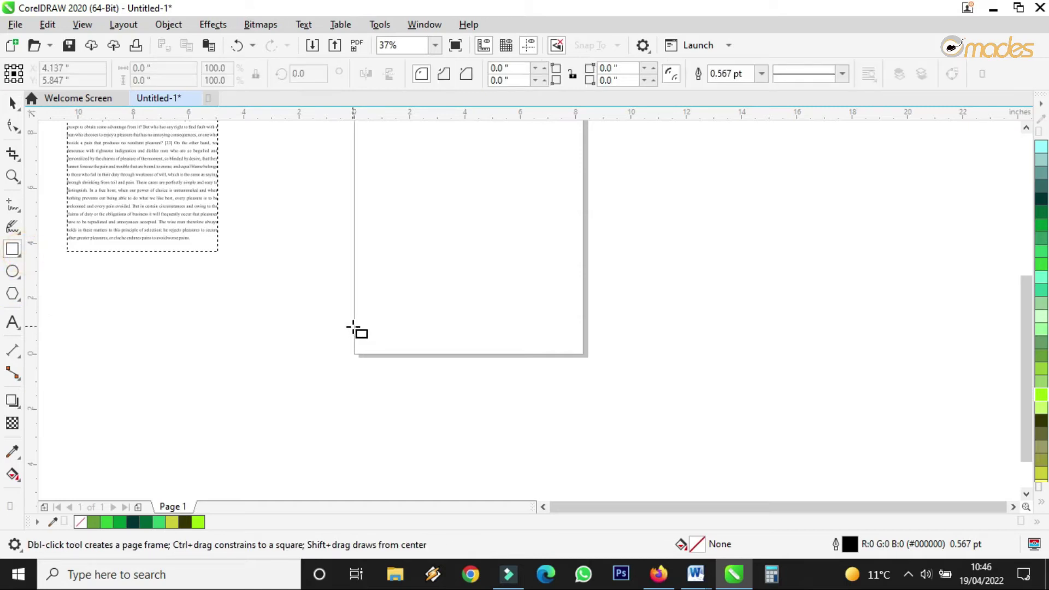
pyautogui.moveTo(354, 330)
pyautogui.mouseDown()
pyautogui.moveTo(433, 387)
pyautogui.moveTo(468, 359)
pyautogui.mouseUp()
pyautogui.scroll(4, 393, 351)
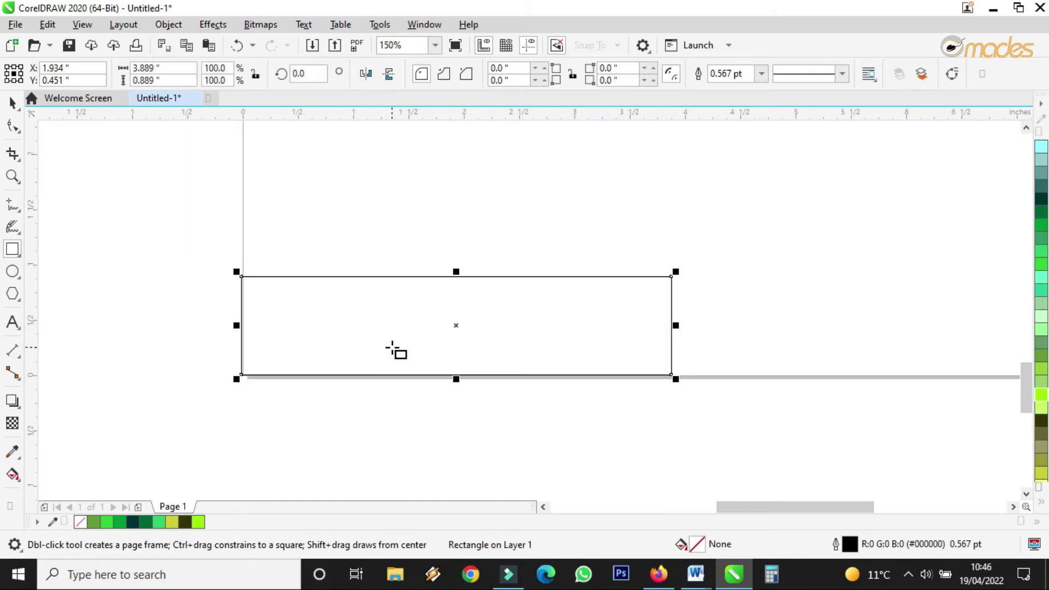
pyautogui.click(12, 103)
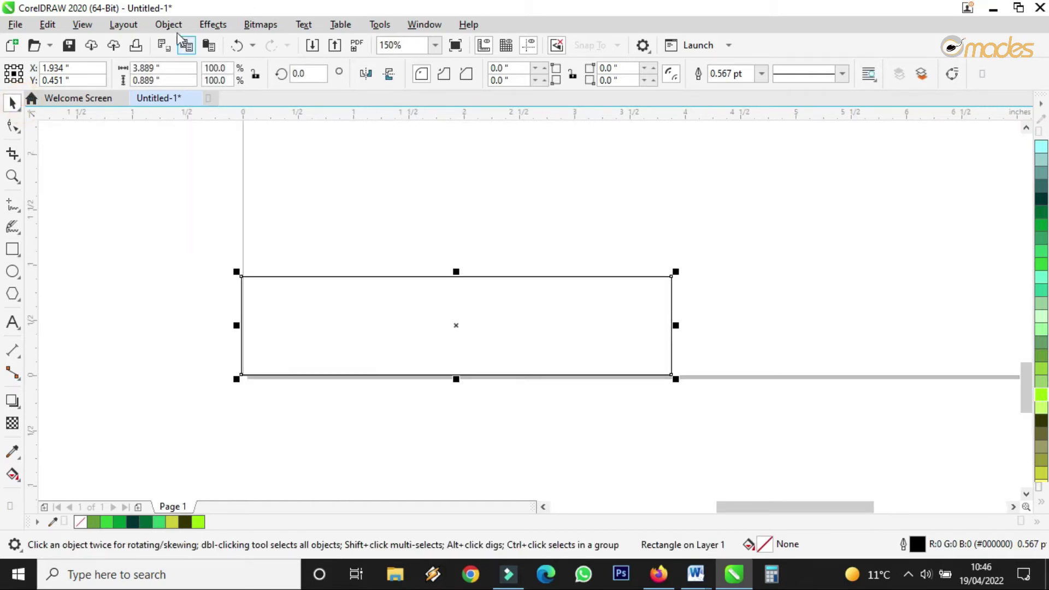
pyautogui.click(168, 24)
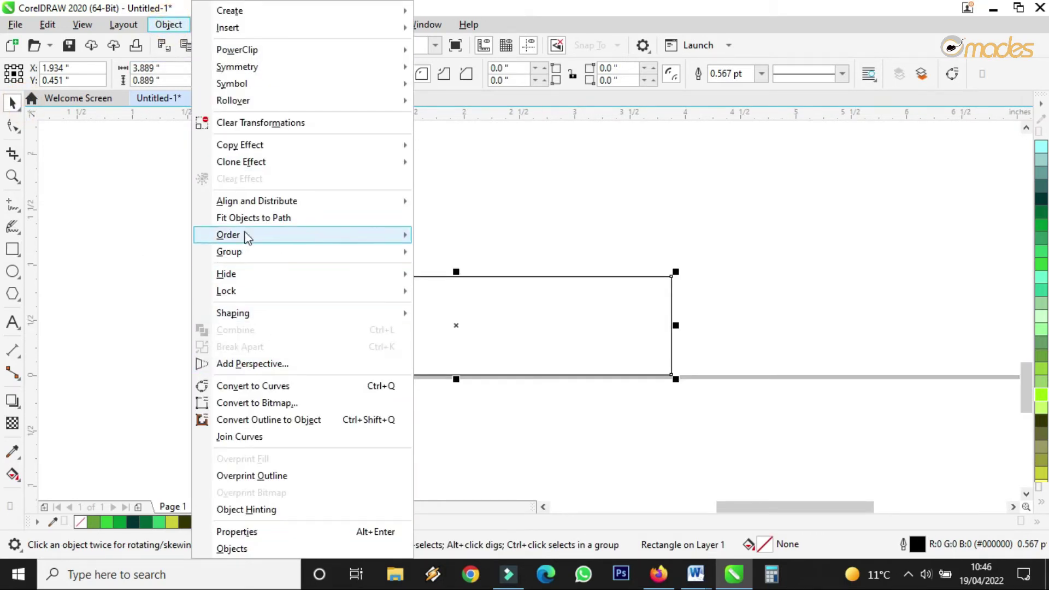
pyautogui.click(272, 386)
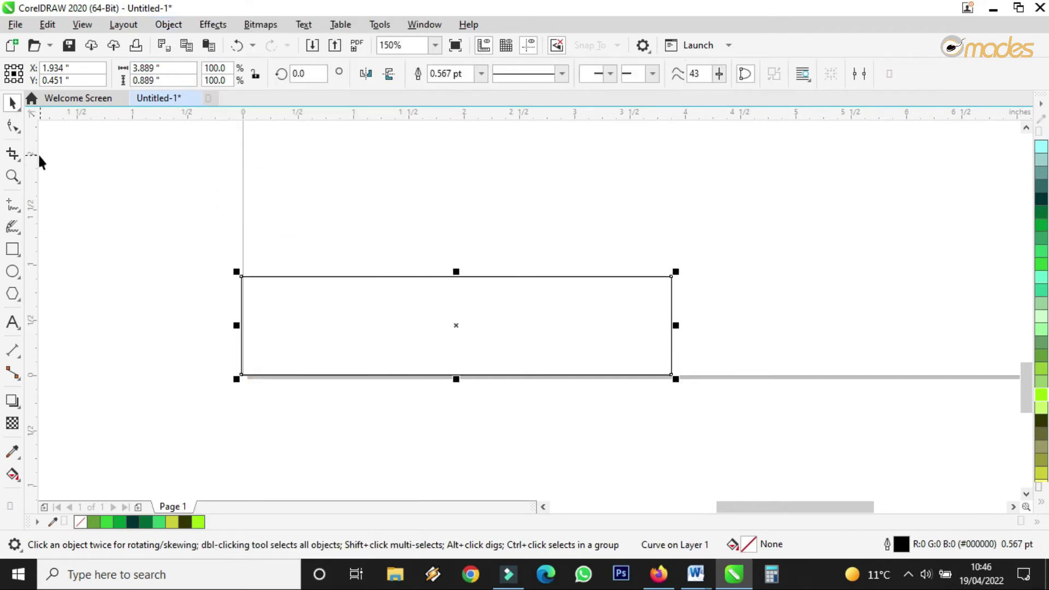
pyautogui.click(12, 126)
pyautogui.scroll(2, 597, 298)
pyautogui.doubleClick(511, 225)
pyautogui.moveTo(917, 208); pyautogui.dragTo(860, 262)
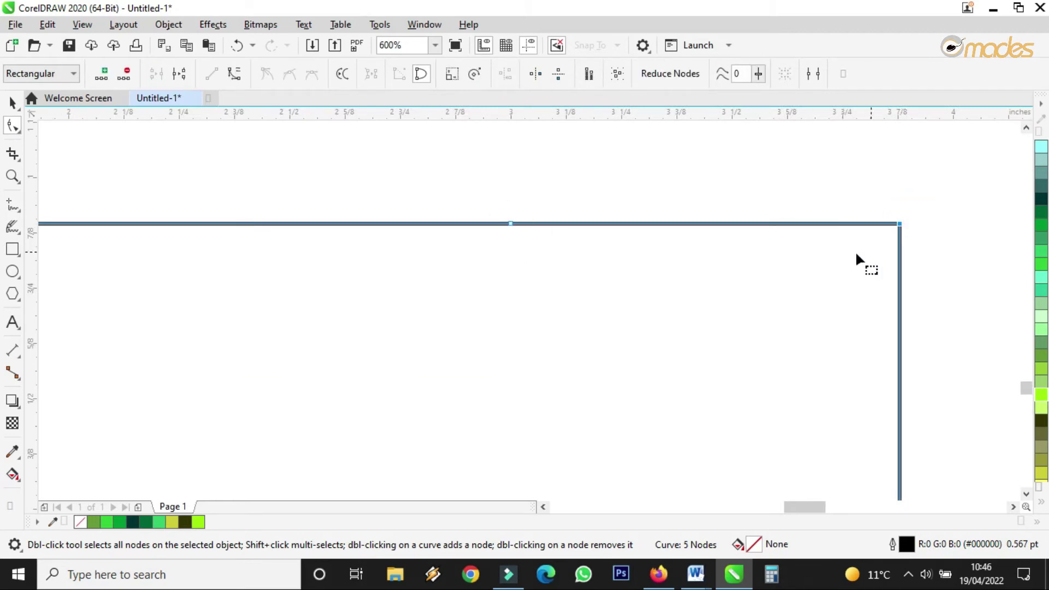
pyautogui.click(126, 77)
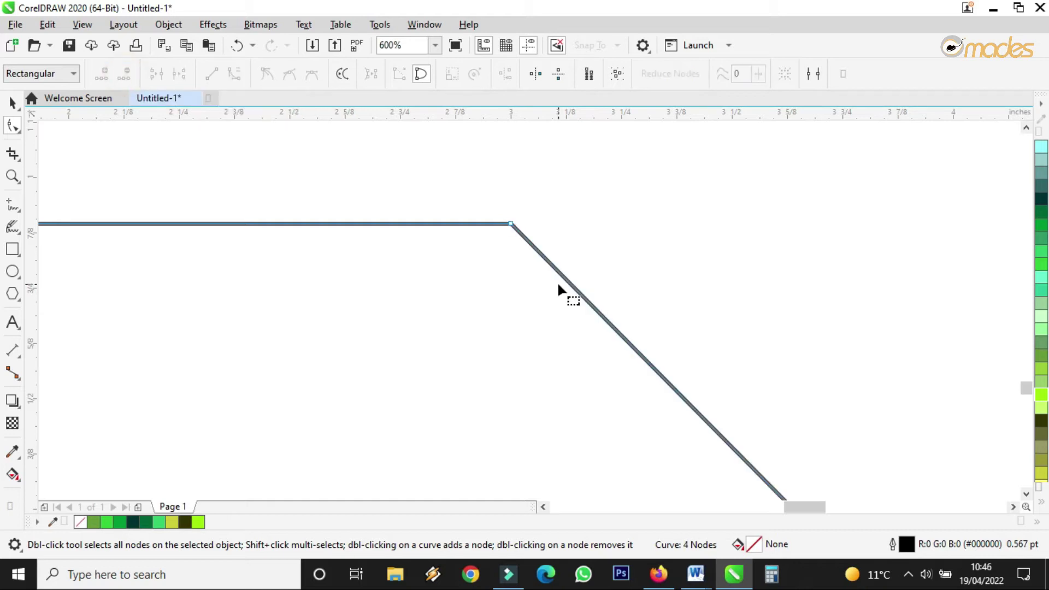
pyautogui.scroll(-3, 569, 300)
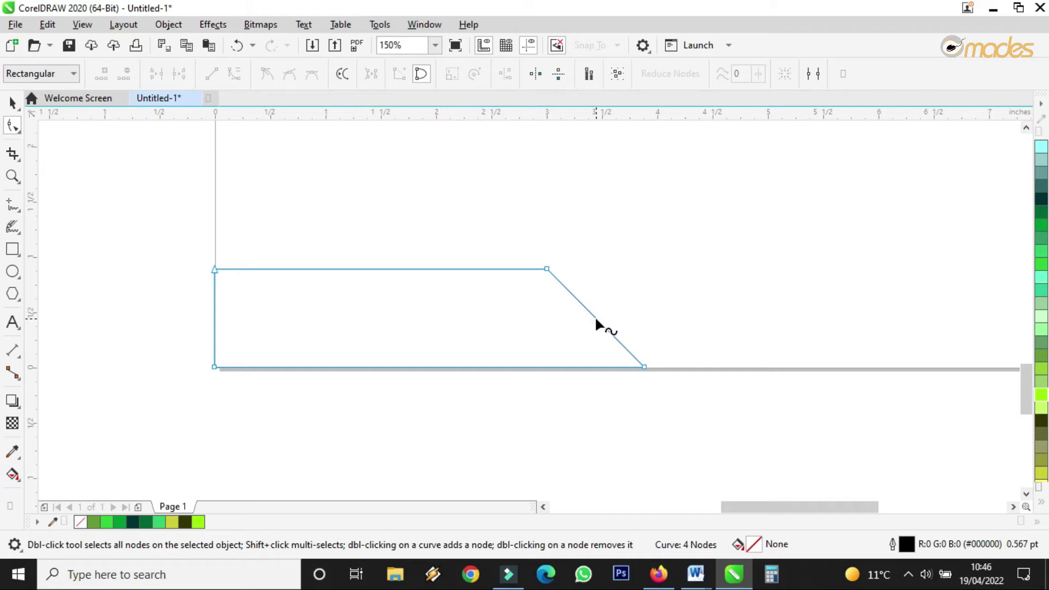
# Step: Draw a thin rectangle along the bottom of the slanted footer shape
pyautogui.click(12, 103)
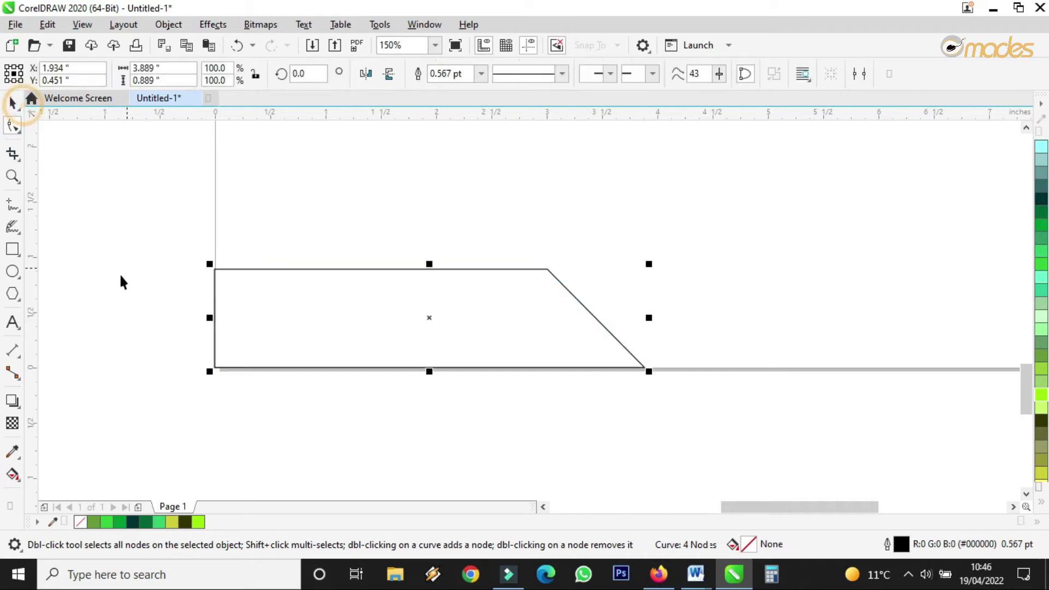
pyautogui.click(12, 249)
pyautogui.moveTo(423, 343); pyautogui.dragTo(947, 368)
pyautogui.scroll(-2, 431, 363)
pyautogui.scroll(1, 429, 366)
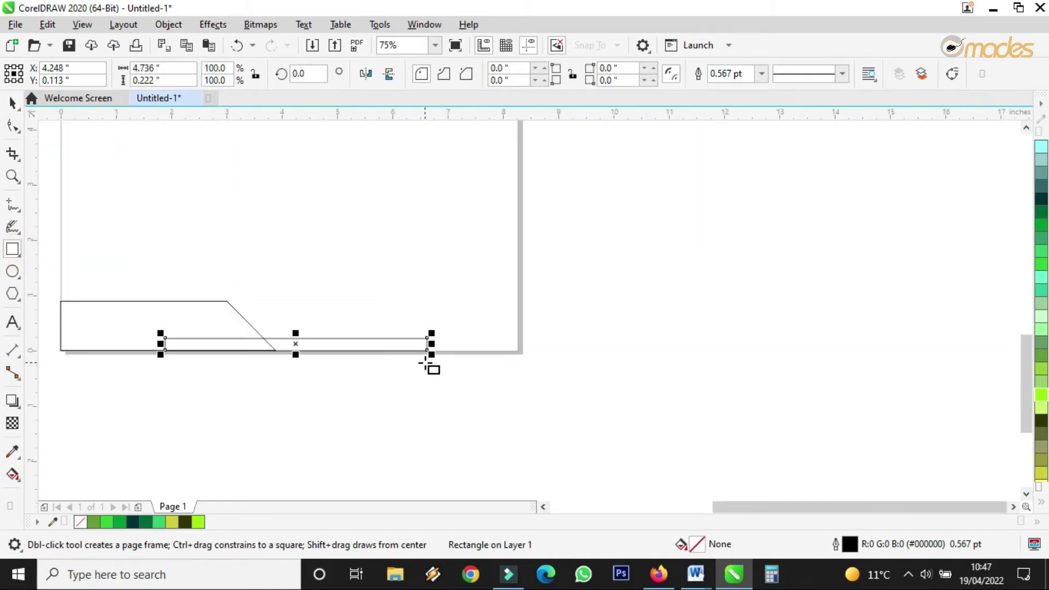
# Step: Stretch the thin strip so its end lines up with the page's right edge
pyautogui.click(11, 104)
pyautogui.moveTo(431, 345); pyautogui.dragTo(519, 351)
pyautogui.scroll(4, 517, 344)
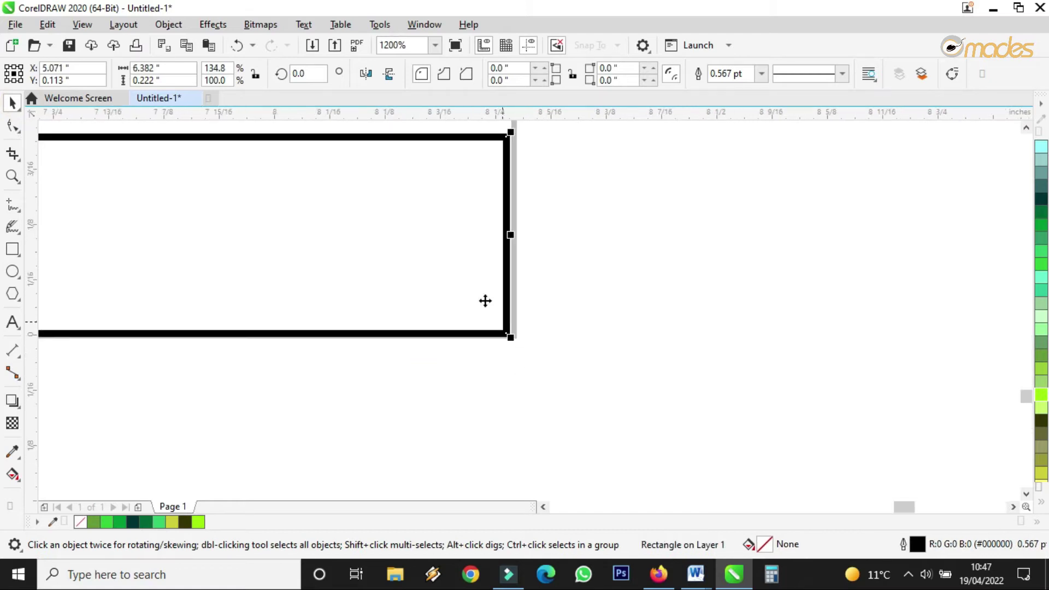
pyautogui.moveTo(470, 276); pyautogui.dragTo(475, 280)
pyautogui.scroll(-3, 553, 287)
pyautogui.scroll(-5, 310, 261)
pyautogui.scroll(2, 509, 258)
# Step: Fill the slanted footer shape dark olive (#333300) and the thin strip green (#669933)
pyautogui.click(449, 276)
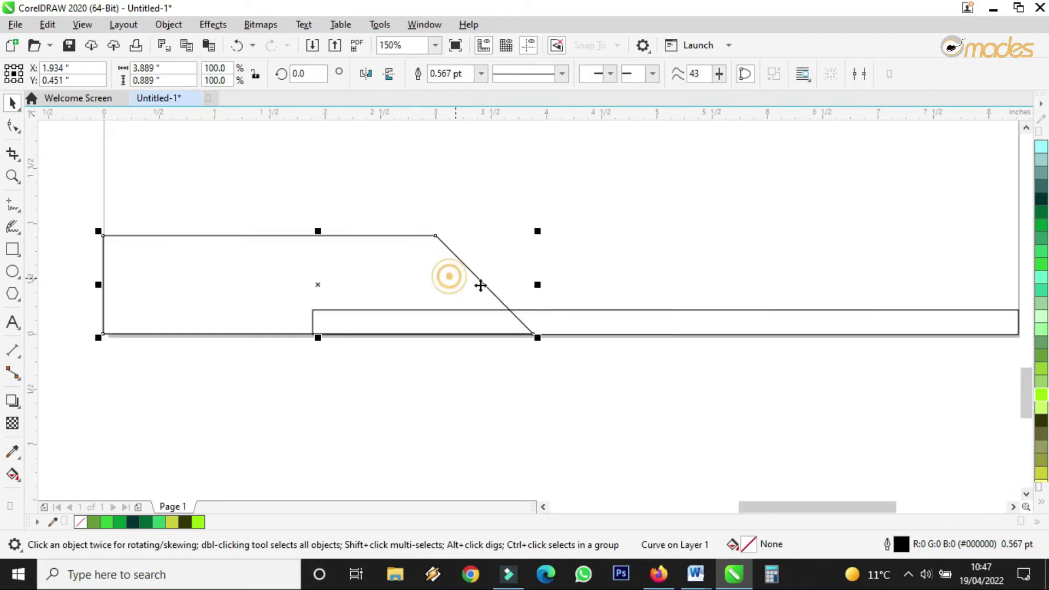
pyautogui.click(1041, 421)
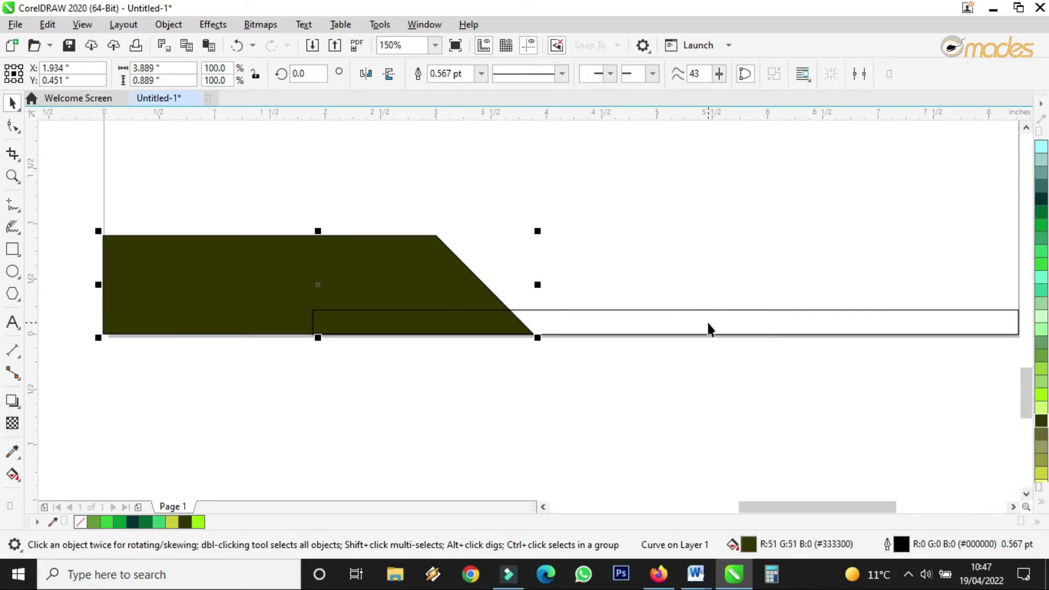
pyautogui.click(708, 334)
pyautogui.click(1041, 355)
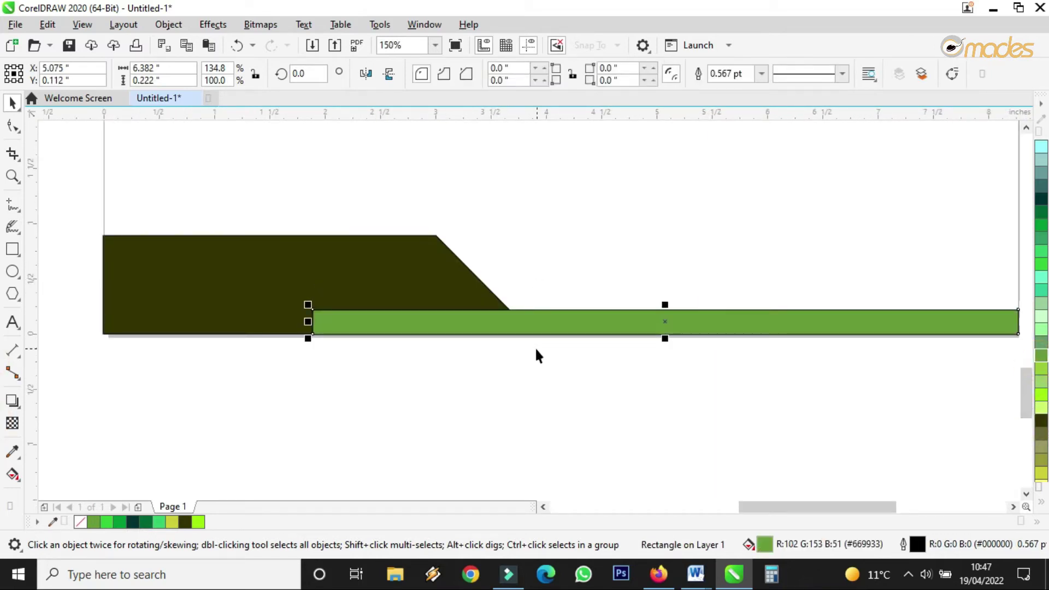
# Step: Send the green strip behind the dark olive shape and select both footer shapes
pyautogui.rightClick(482, 327)
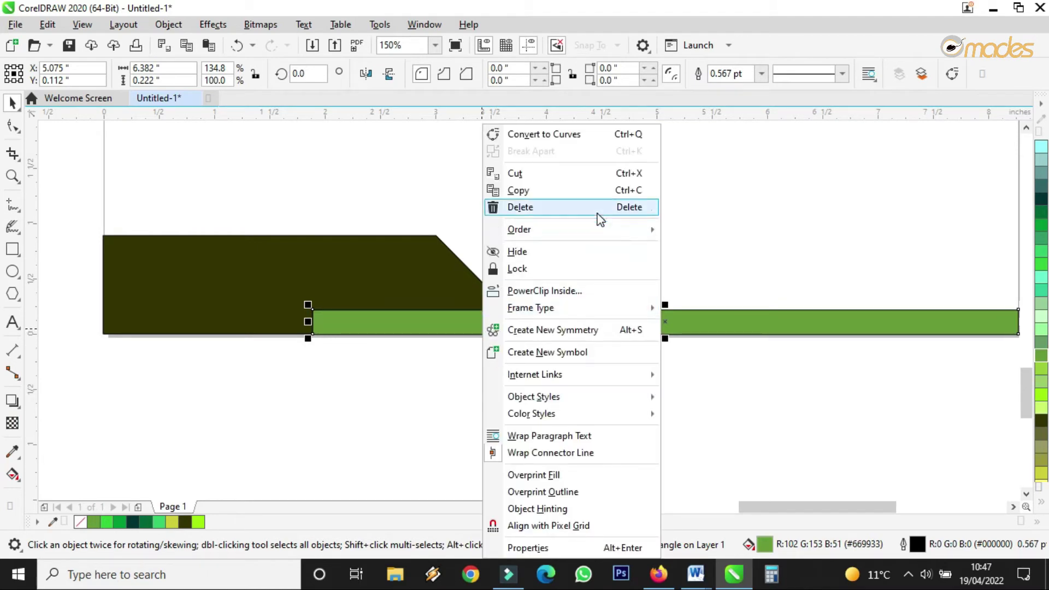
pyautogui.moveTo(595, 229)
pyautogui.click(693, 249)
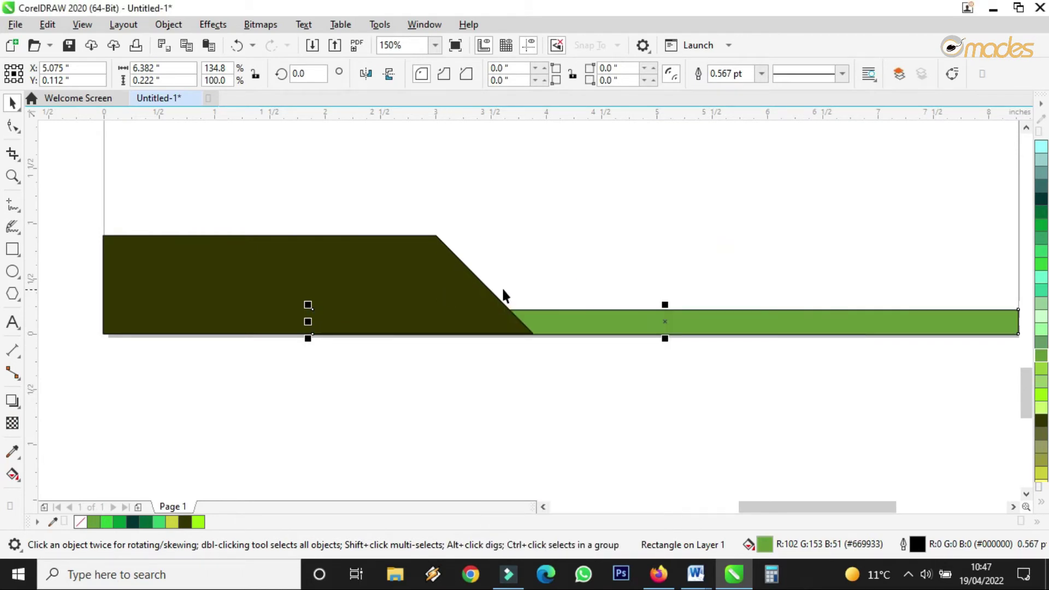
pyautogui.scroll(-4, 267, 299)
pyautogui.moveTo(176, 250); pyautogui.dragTo(527, 355)
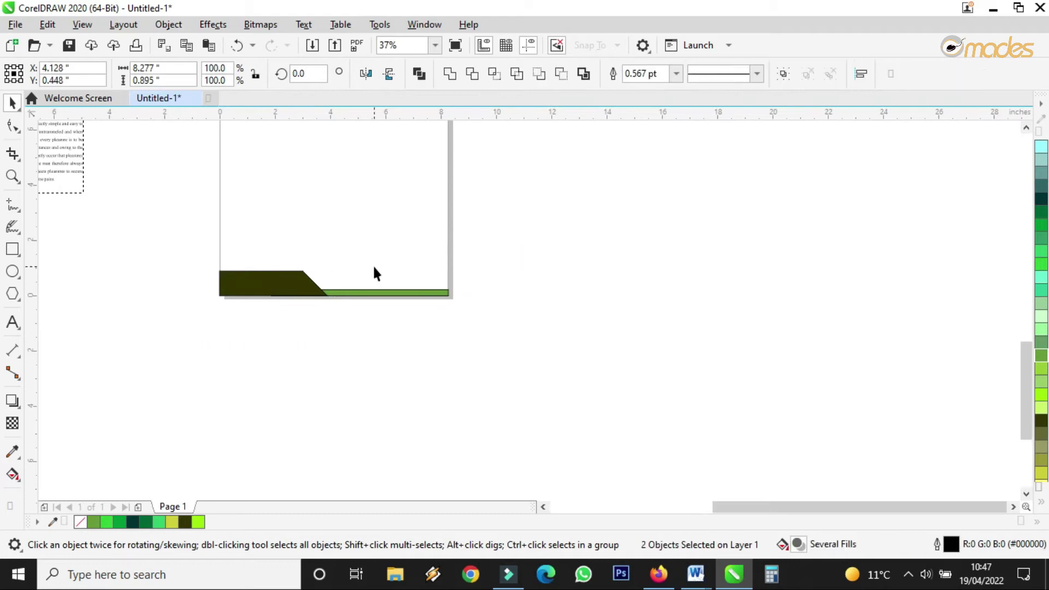
pyautogui.scroll(4, 375, 274)
# Step: Set the outline width of both footer shapes to None
pyautogui.click(677, 74)
pyautogui.click(637, 87)
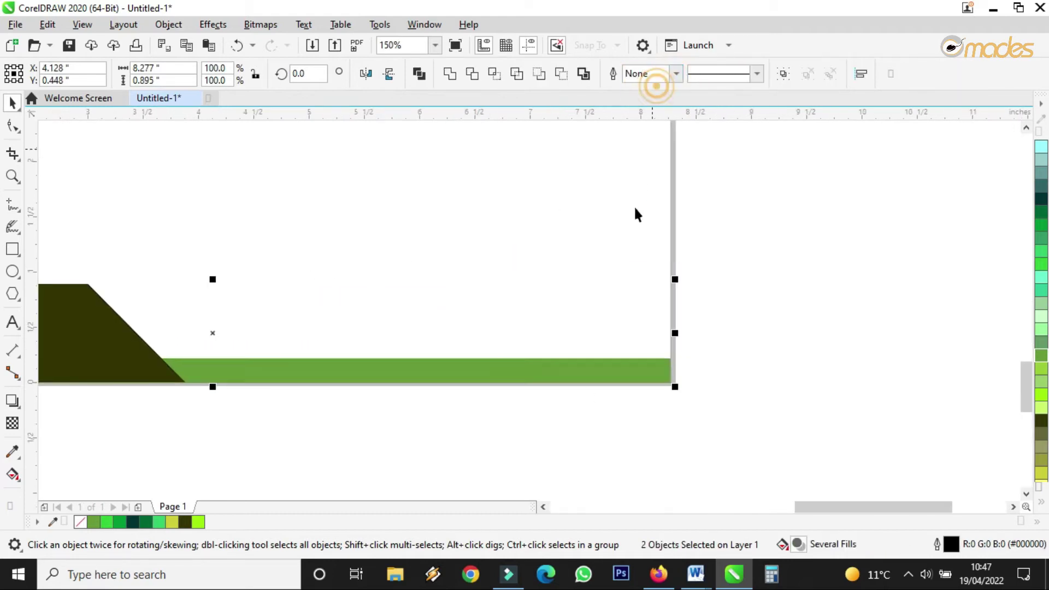
pyautogui.click(616, 436)
pyautogui.scroll(-3, 571, 377)
pyautogui.scroll(5, 564, 370)
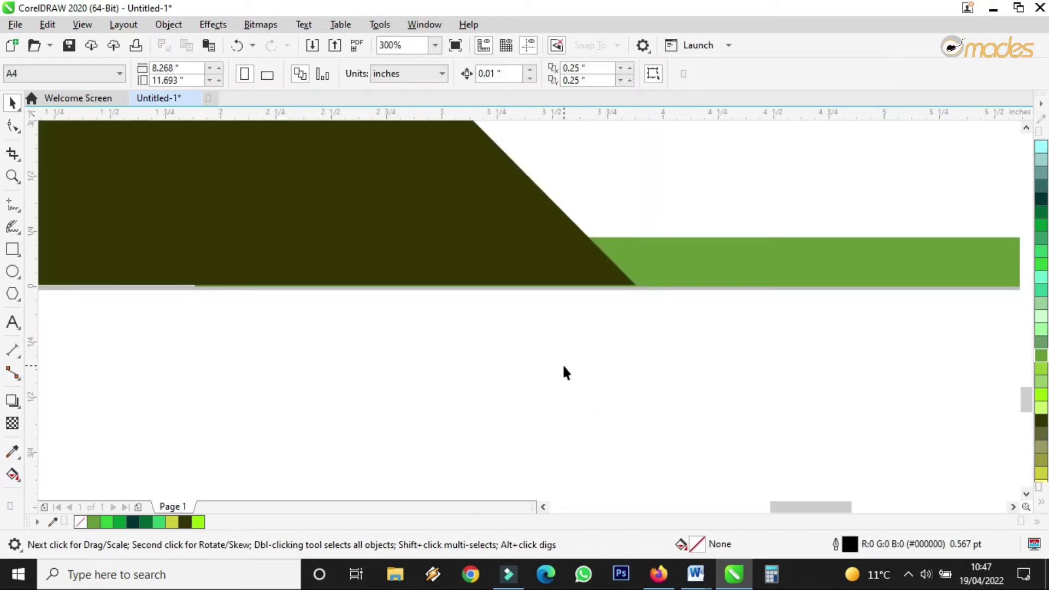
# Step: Line the dark olive shape up with the page bottom and move the green strip up slightly
pyautogui.click(560, 261)
pyautogui.scroll(3, 549, 290)
pyautogui.moveTo(732, 225); pyautogui.dragTo(731, 229)
pyautogui.scroll(-4, 651, 329)
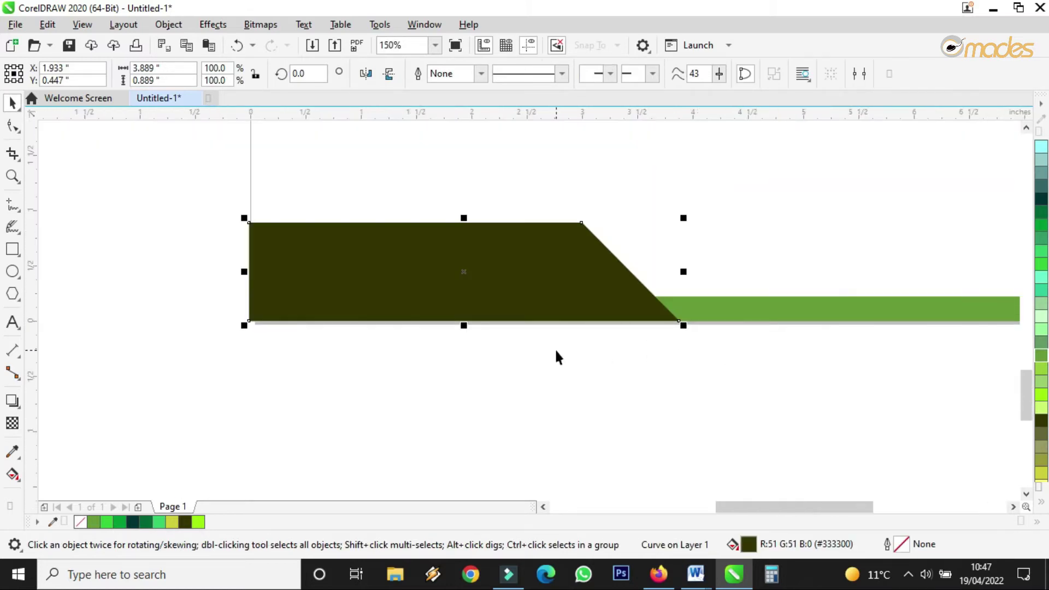
pyautogui.scroll(-1, 557, 351)
pyautogui.click(661, 382)
pyautogui.scroll(2, 703, 335)
pyautogui.click(696, 335)
pyautogui.moveTo(696, 334); pyautogui.dragTo(696, 277)
pyautogui.scroll(-1, 694, 277)
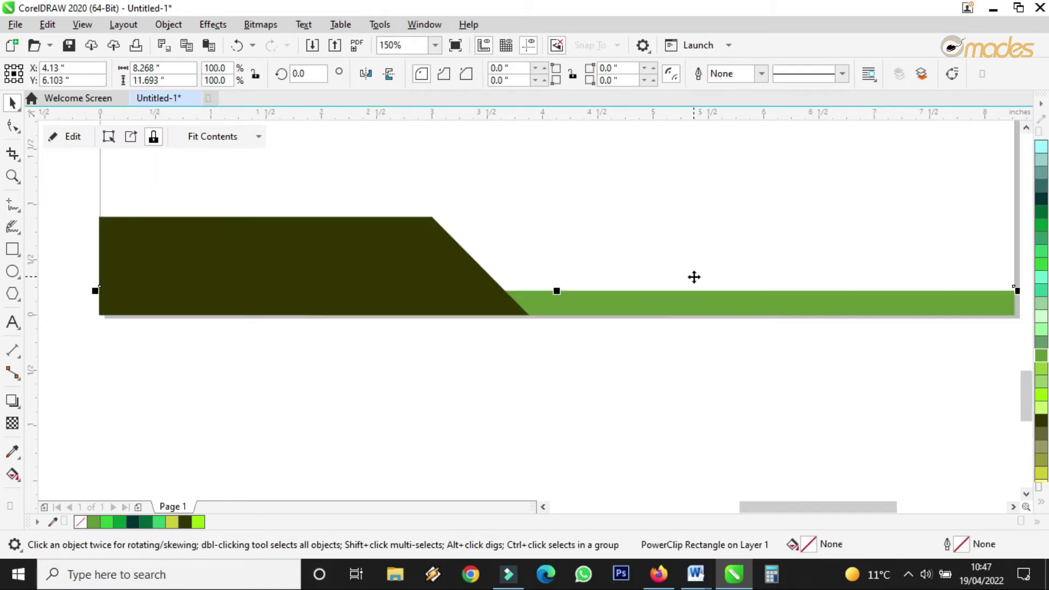
pyautogui.scroll(-2, 679, 346)
# Step: Select both footer shapes together to check their fit, then deselect them
pyautogui.moveTo(433, 375); pyautogui.dragTo(874, 255)
pyautogui.scroll(2, 683, 348)
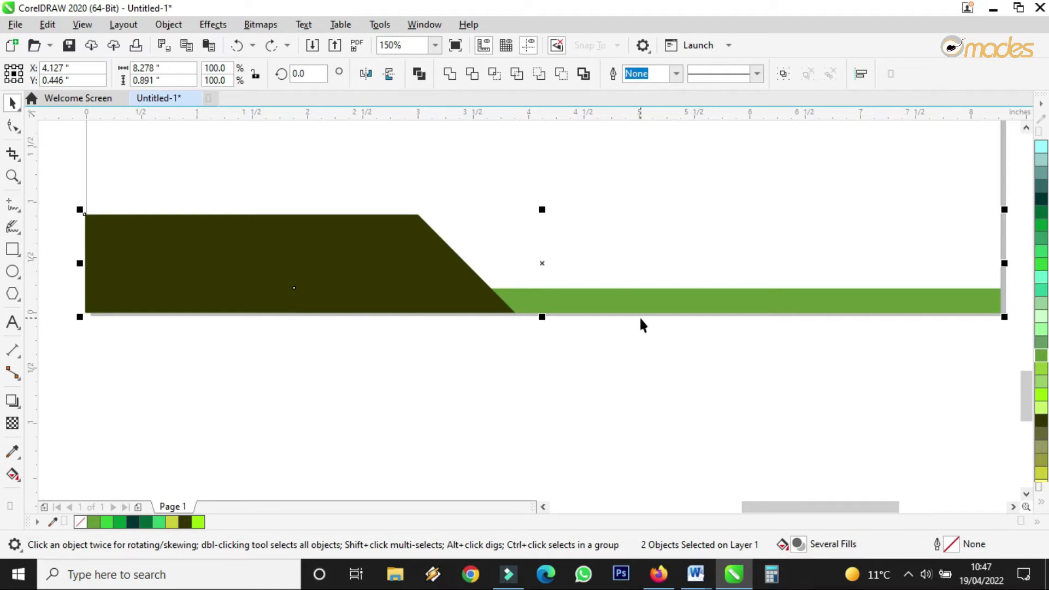
pyautogui.scroll(-2, 640, 319)
pyautogui.scroll(1, 644, 243)
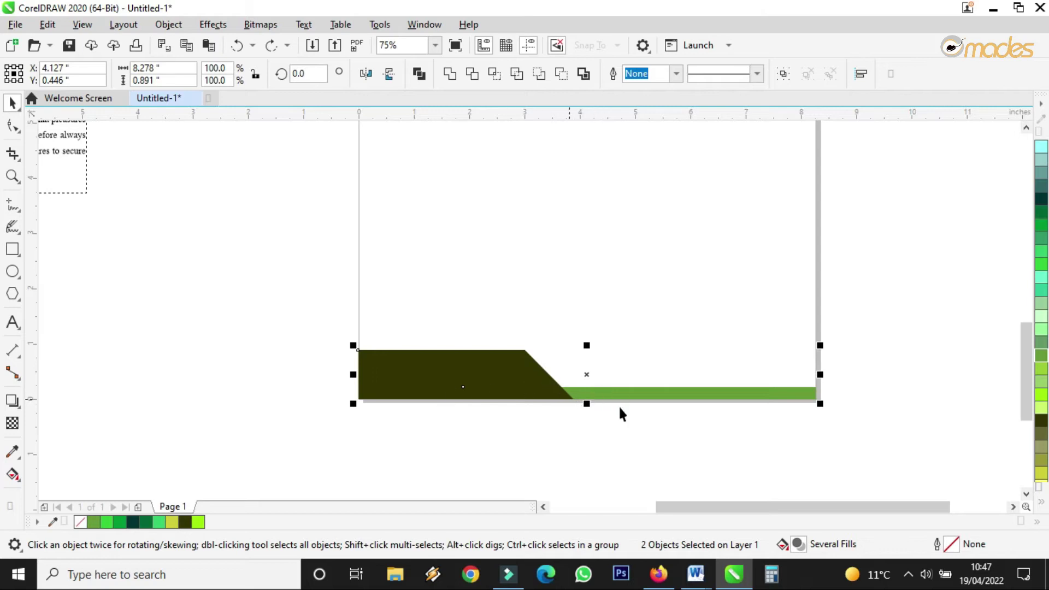
pyautogui.scroll(1, 617, 417)
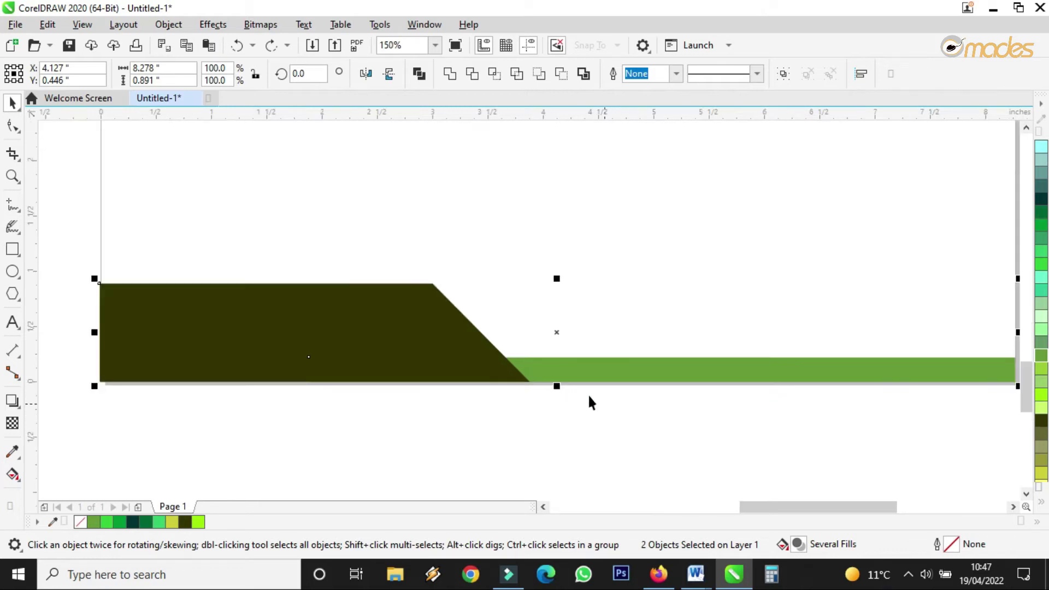
pyautogui.rightClick(556, 334)
pyautogui.click(437, 467)
pyautogui.scroll(-1, 434, 463)
pyautogui.moveTo(222, 459); pyautogui.dragTo(784, 337)
pyautogui.scroll(1, 428, 439)
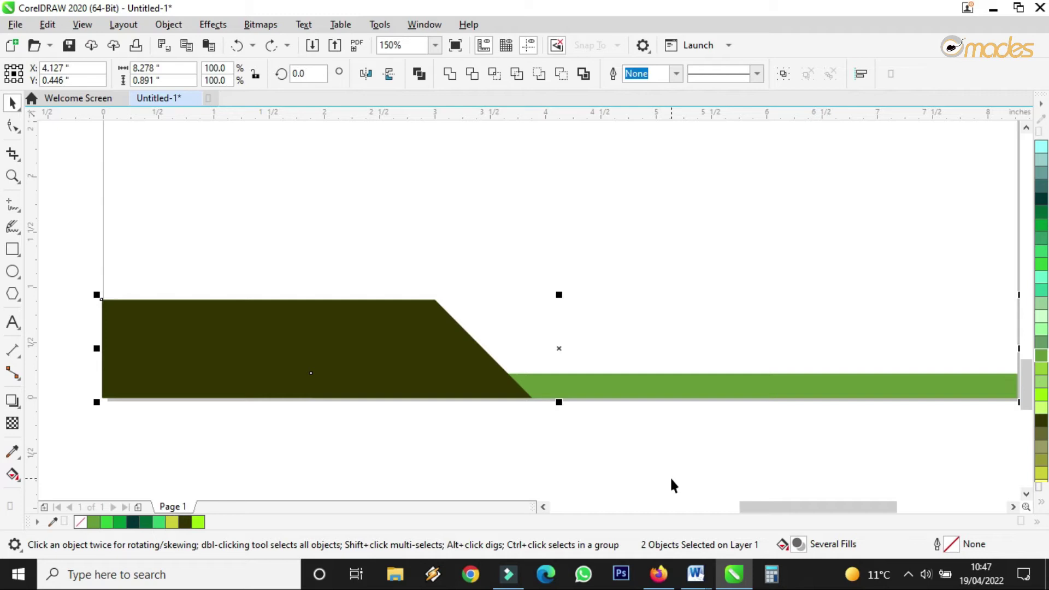
pyautogui.click(608, 467)
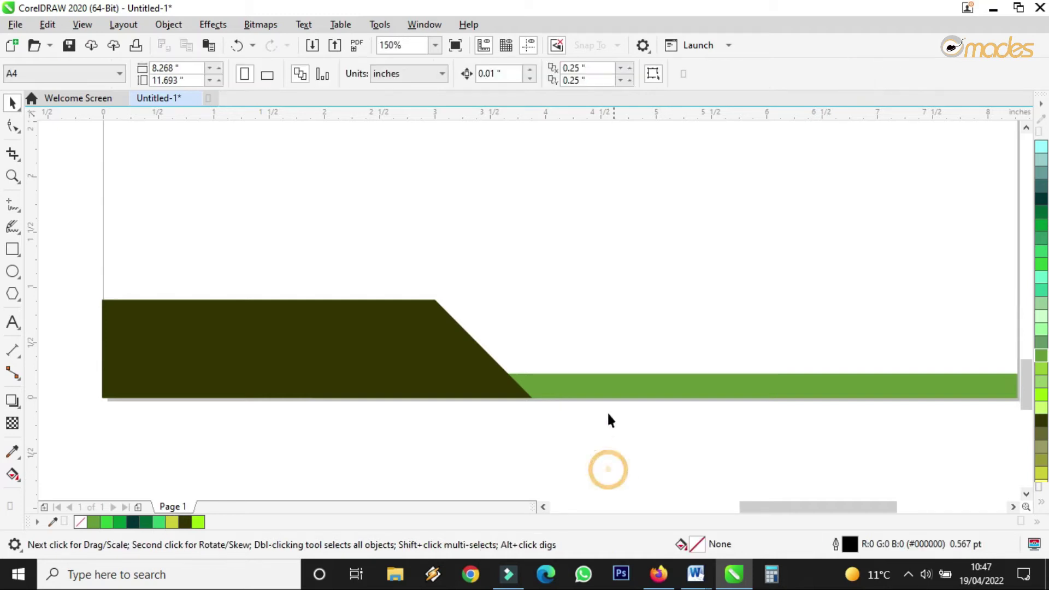
# Step: Copy the green strip upward as a thin line and bring the dark olive shape in front of it
pyautogui.click(569, 389)
pyautogui.moveTo(568, 381); pyautogui.dragTo(569, 354)
pyautogui.moveTo(667, 342); pyautogui.dragTo(672, 370)
pyautogui.click(426, 354)
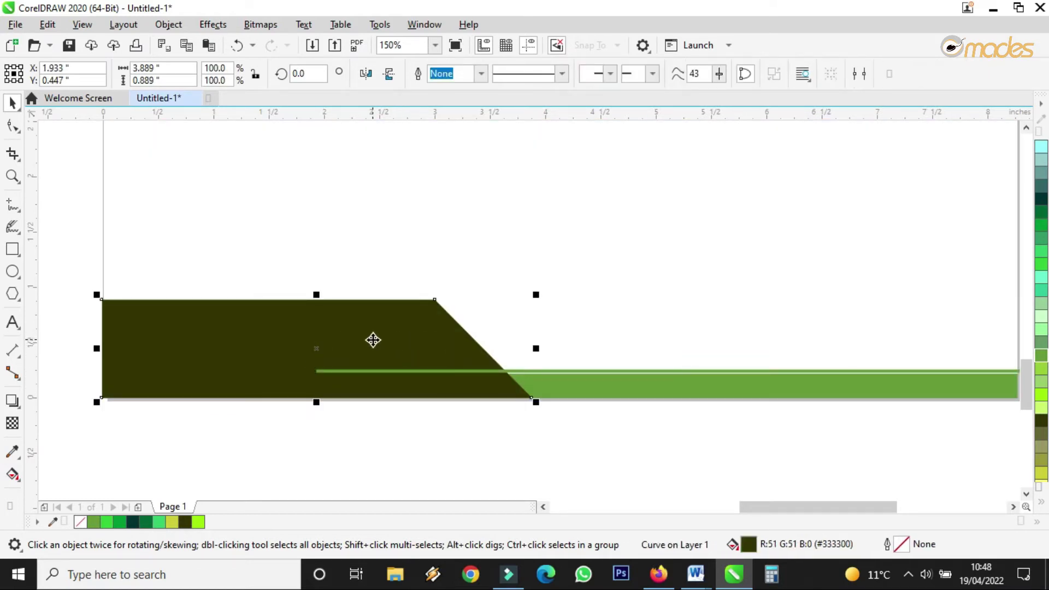
pyautogui.hotkey('shift', 'pageup')
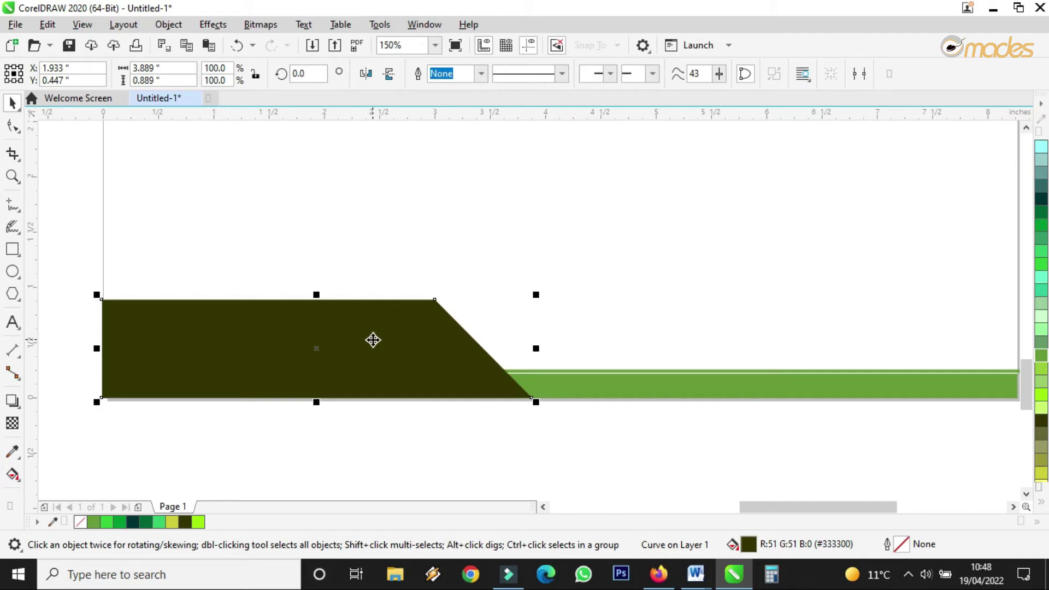
pyautogui.scroll(-1, 457, 387)
pyautogui.scroll(2, 597, 390)
# Step: Align the thin line's end with the page edge and fill it light green (#99CC33)
pyautogui.moveTo(590, 402); pyautogui.dragTo(572, 390)
pyautogui.scroll(-2, 572, 390)
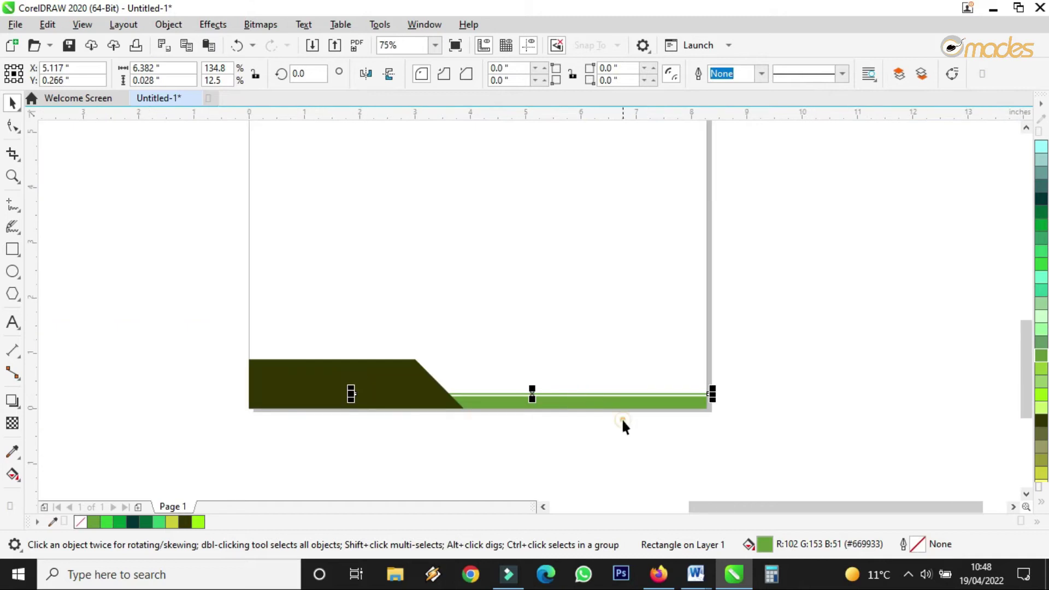
pyautogui.click(623, 422)
pyautogui.scroll(-2, 606, 425)
pyautogui.scroll(7, 633, 433)
pyautogui.moveTo(679, 183); pyautogui.dragTo(610, 203)
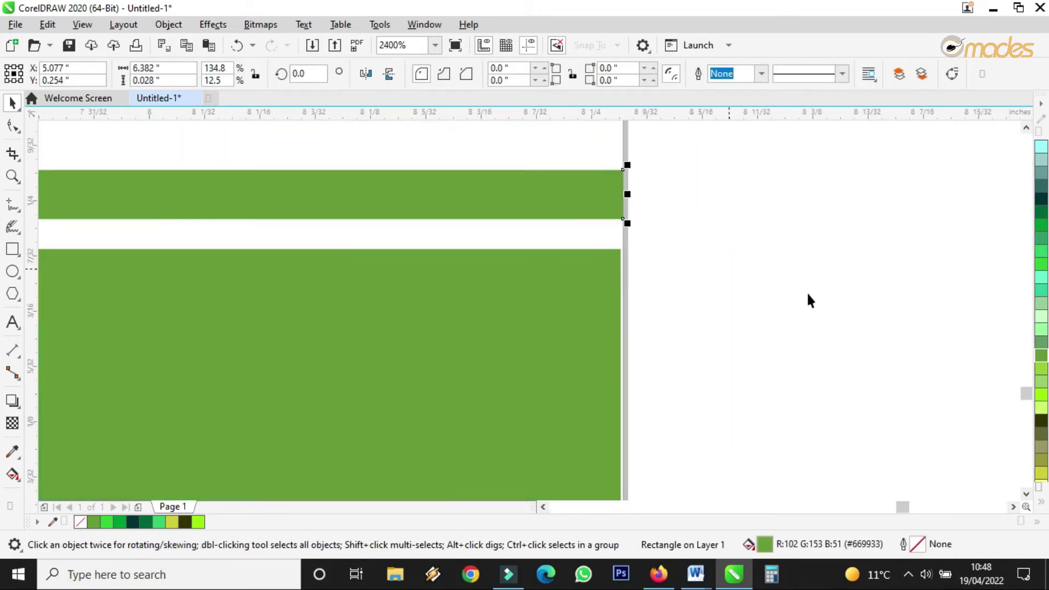
pyautogui.click(1040, 369)
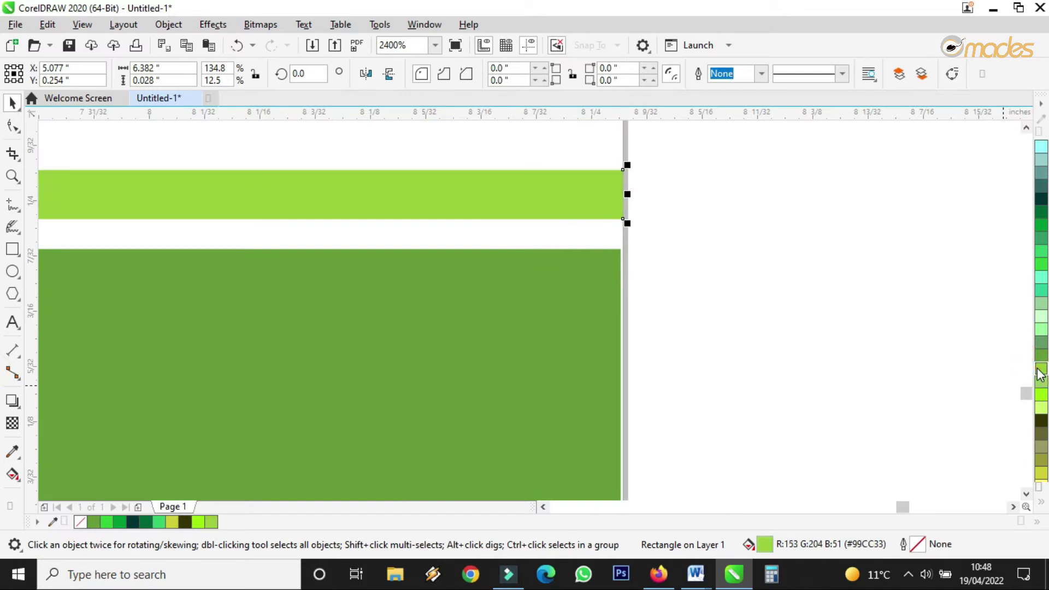
pyautogui.scroll(-2, 834, 385)
pyautogui.click(839, 438)
pyautogui.scroll(-3, 596, 408)
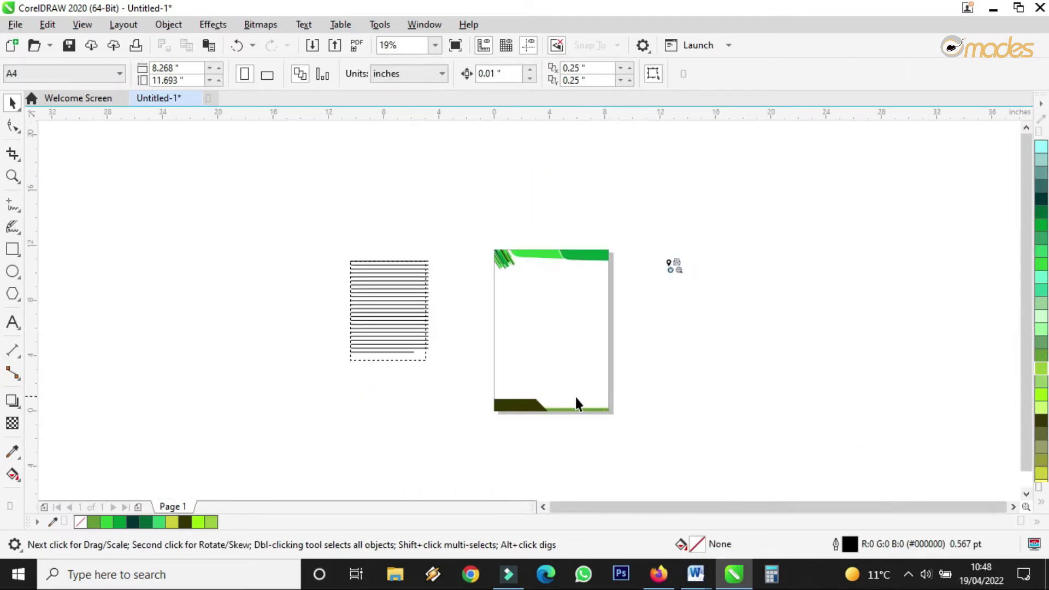
# Step: Draw a circle below the green header and a smaller concentric copy inside it
pyautogui.scroll(3, 577, 405)
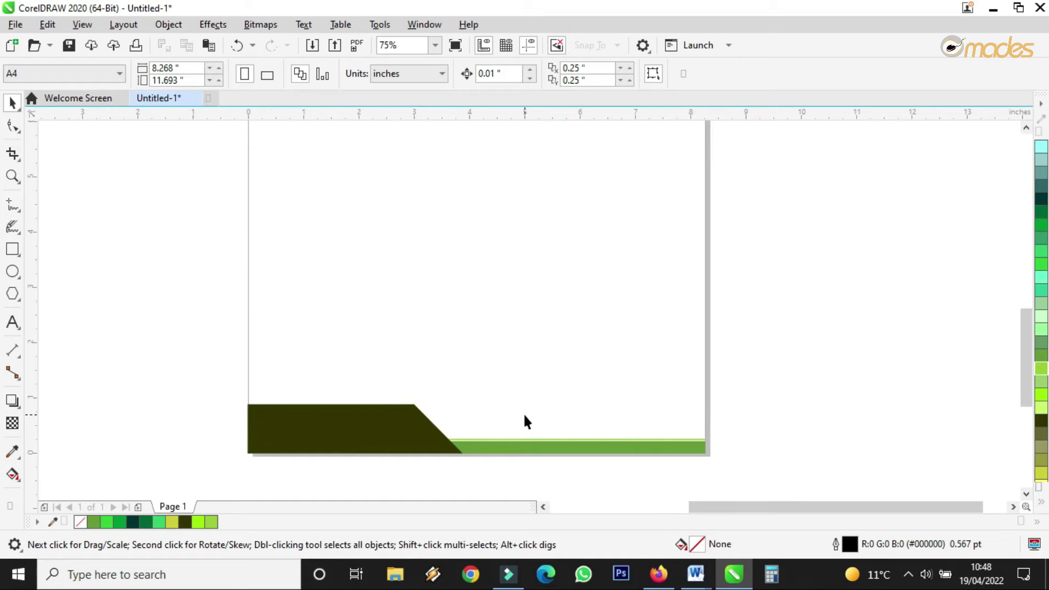
pyautogui.scroll(-3, 526, 421)
pyautogui.scroll(3, 546, 287)
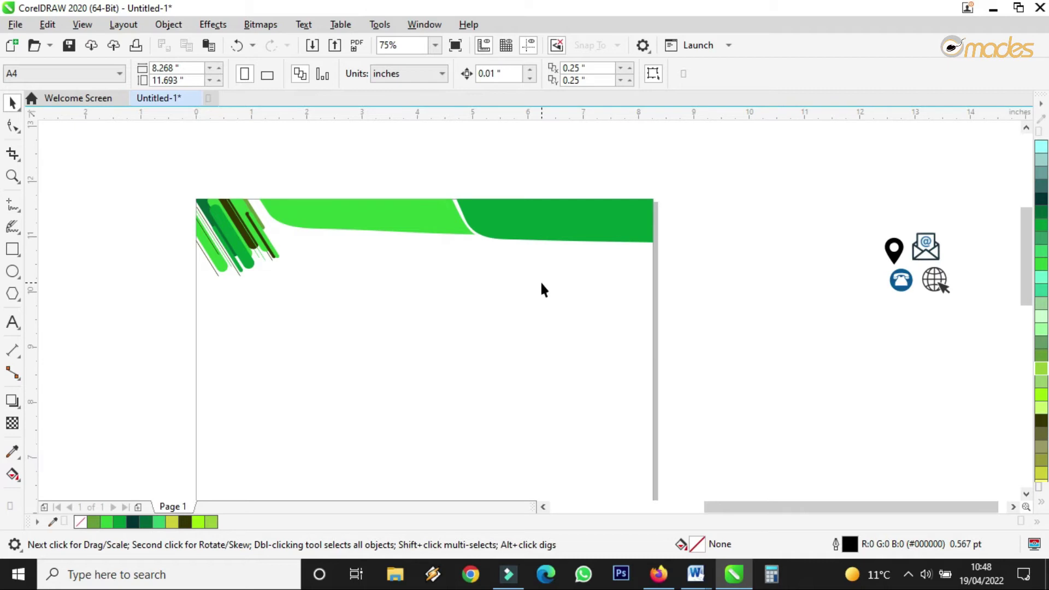
pyautogui.scroll(2, 544, 277)
pyautogui.click(12, 271)
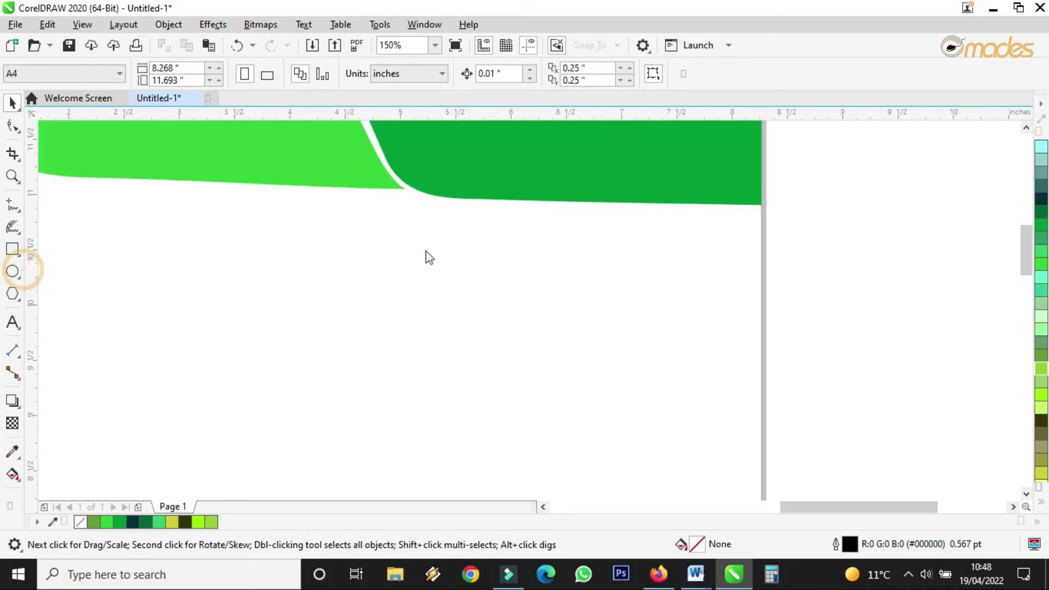
pyautogui.moveTo(348, 245); pyautogui.dragTo(438, 334)
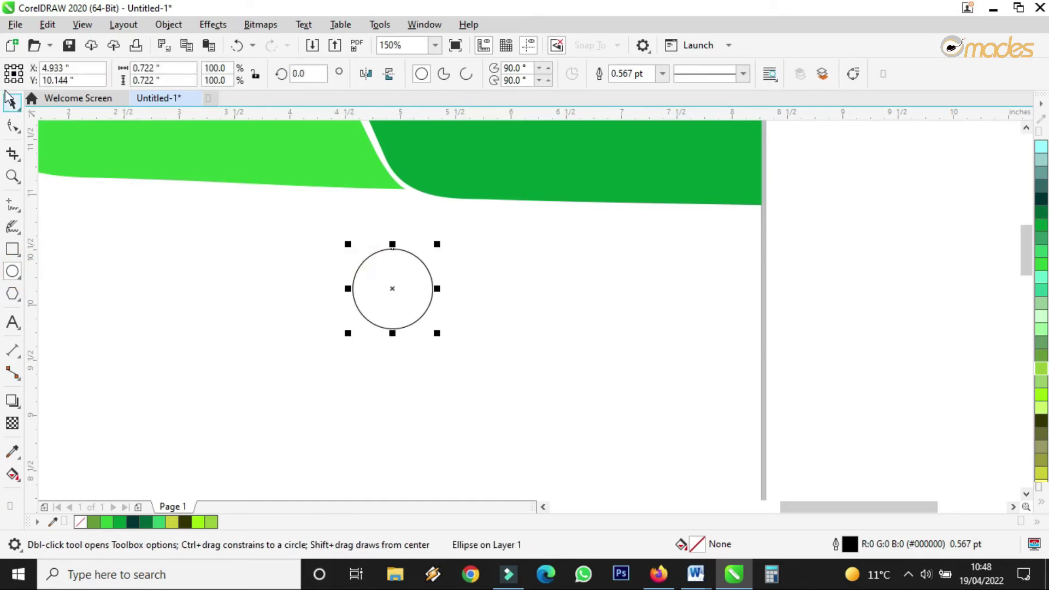
pyautogui.click(11, 101)
pyautogui.moveTo(435, 241); pyautogui.dragTo(423, 257)
pyautogui.scroll(4, 385, 272)
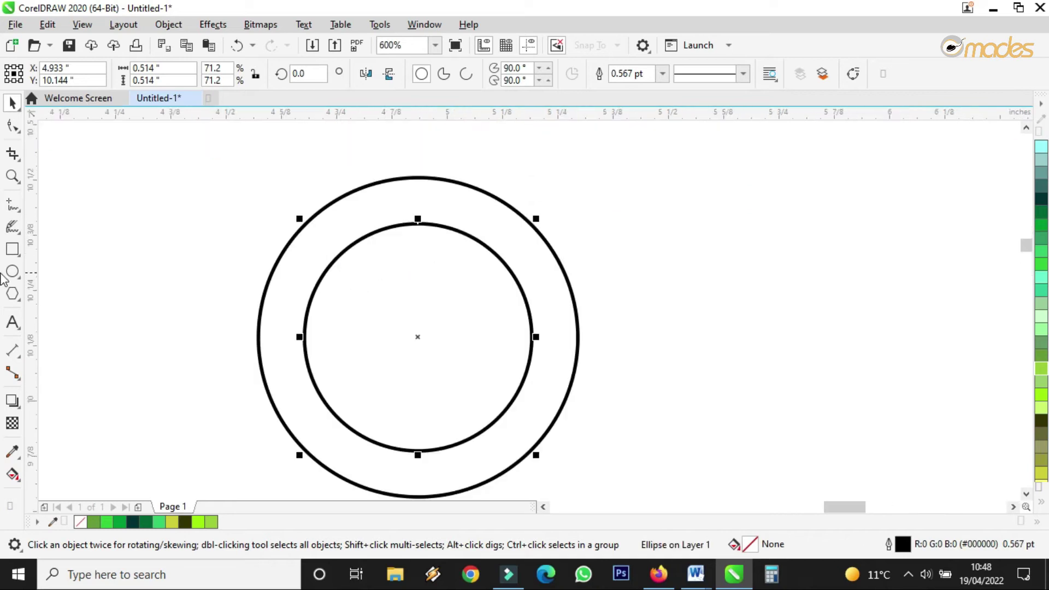
# Step: Draw a vertical line through the middle of both circles
pyautogui.click(13, 205)
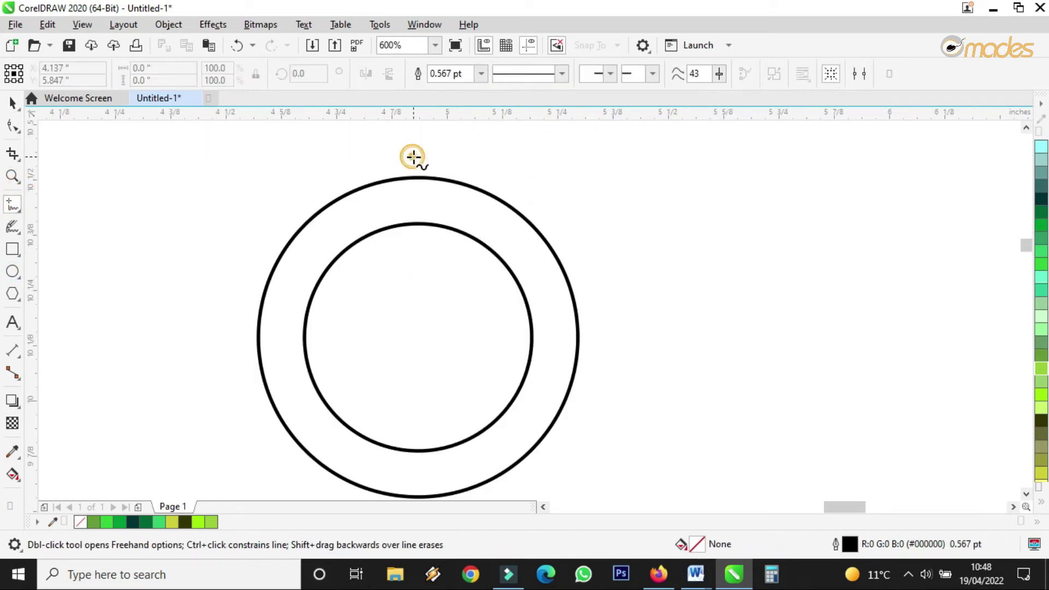
pyautogui.click(414, 157)
pyautogui.click(412, 474)
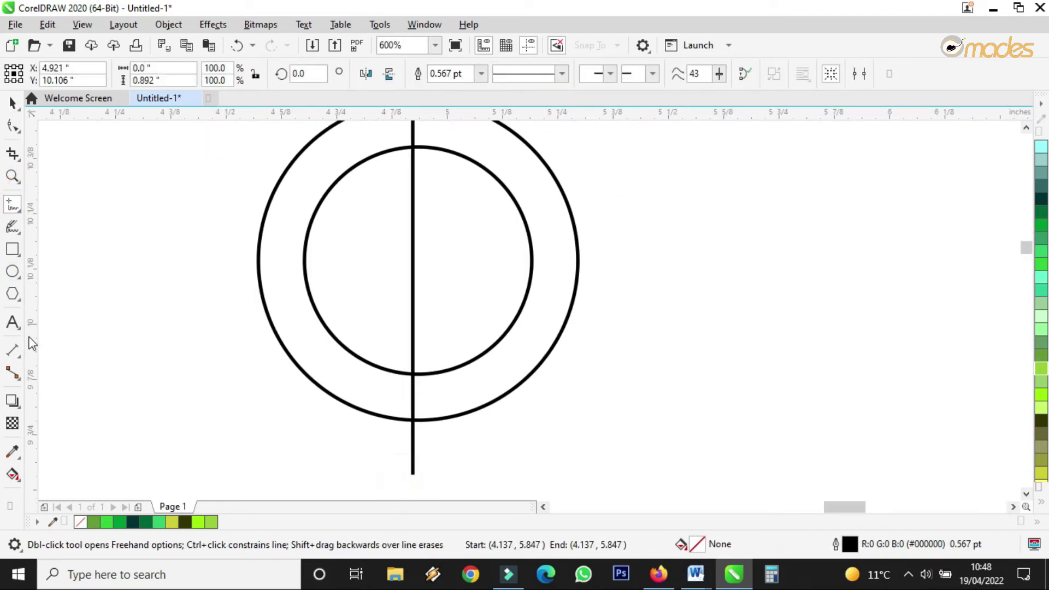
pyautogui.click(13, 103)
# Step: Smart Fill the right halves of the inner circle and outer ring olive yellow
pyautogui.click(22, 485)
pyautogui.click(44, 490)
pyautogui.click(464, 321)
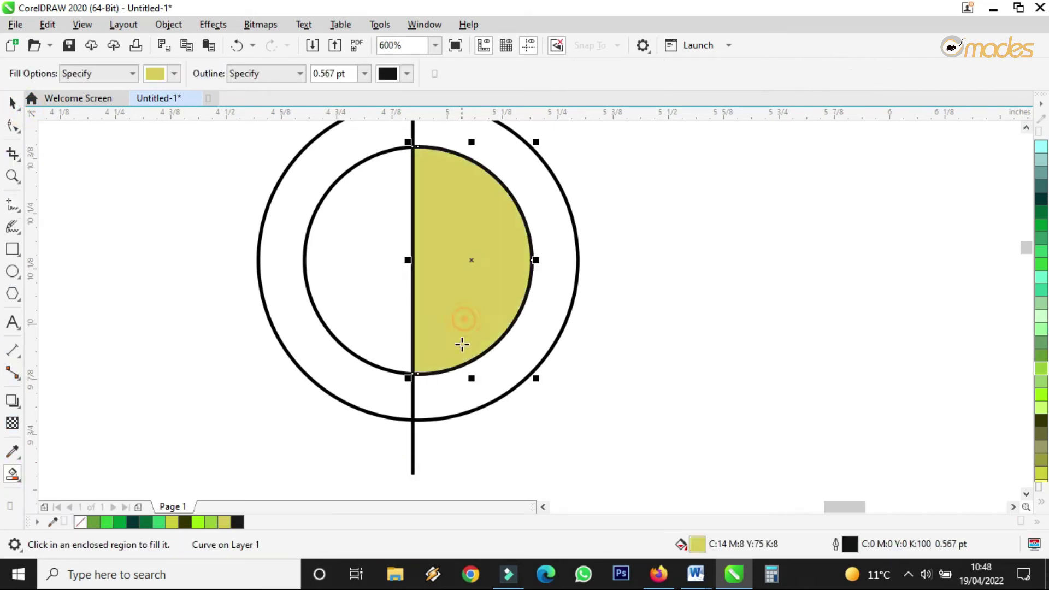
pyautogui.click(451, 394)
pyautogui.press('space')
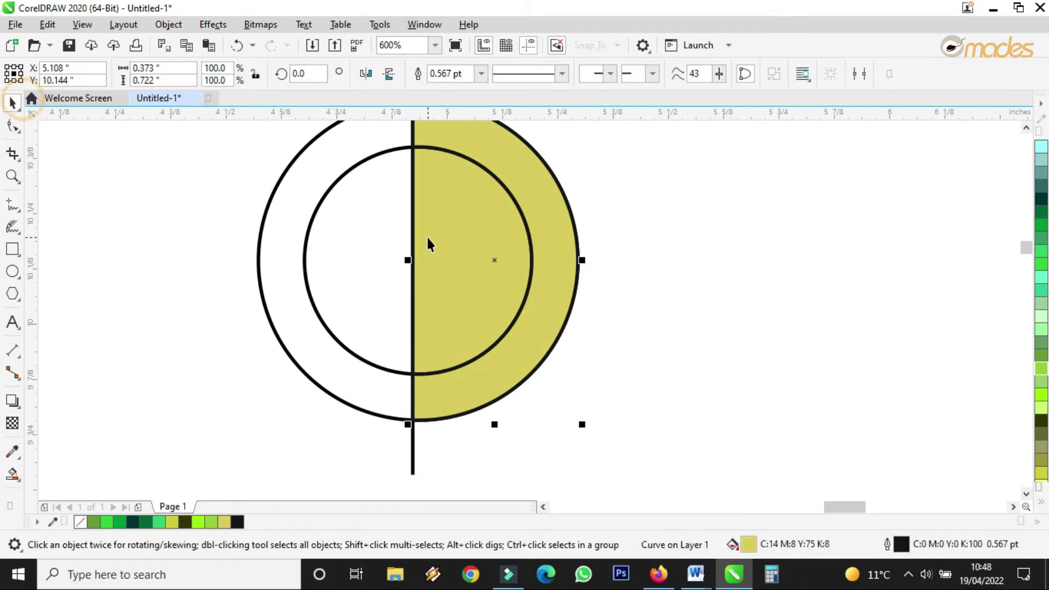
pyautogui.click(381, 226)
pyautogui.scroll(-5, 444, 326)
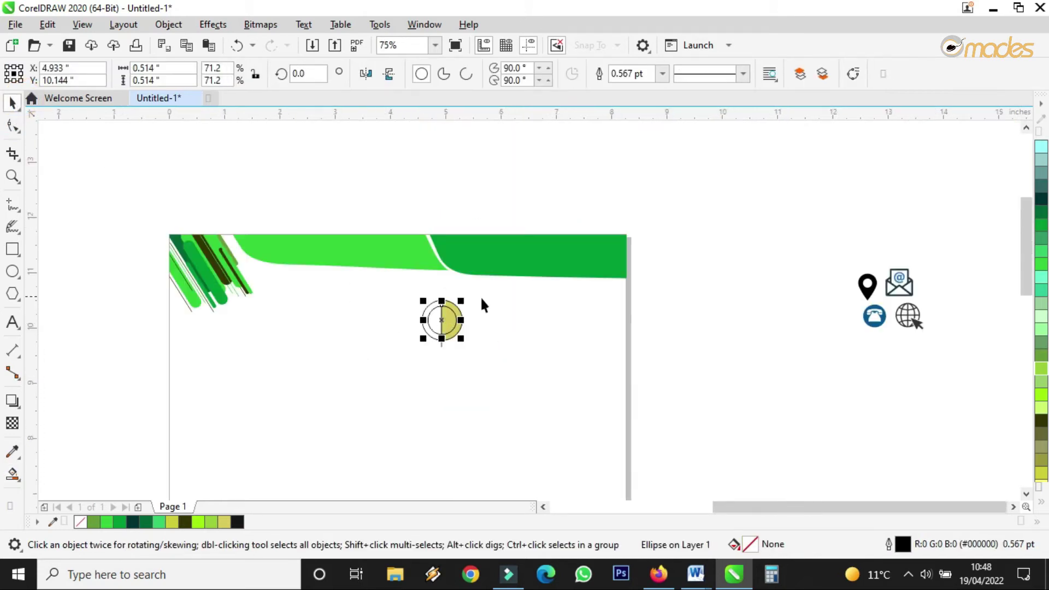
# Step: Fill the logo's left half dark olive and its inner circle mint
pyautogui.scroll(2, 481, 305)
pyautogui.click(408, 298)
pyautogui.click(463, 305)
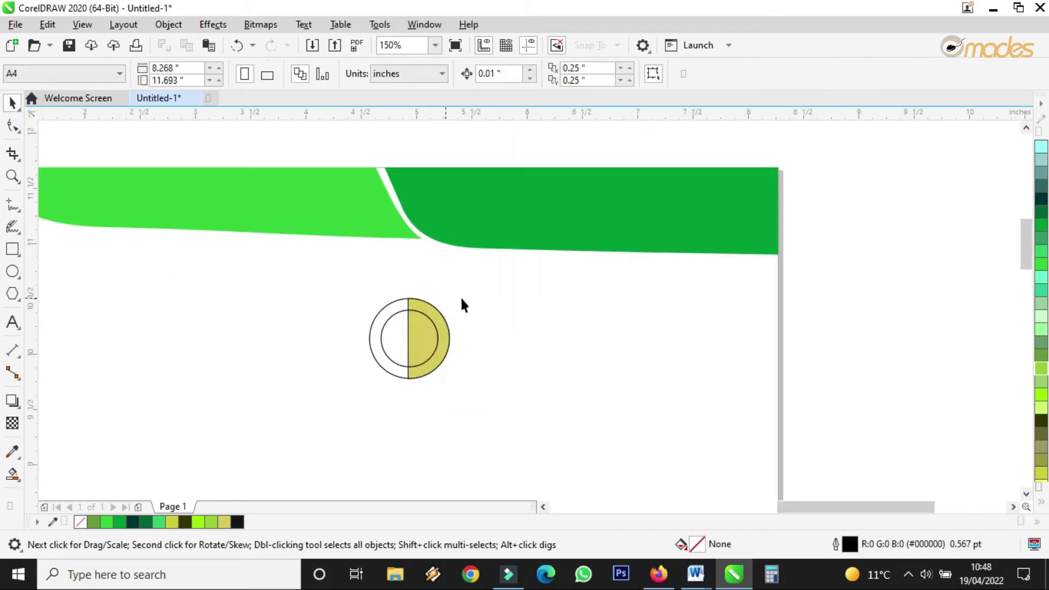
pyautogui.click(390, 327)
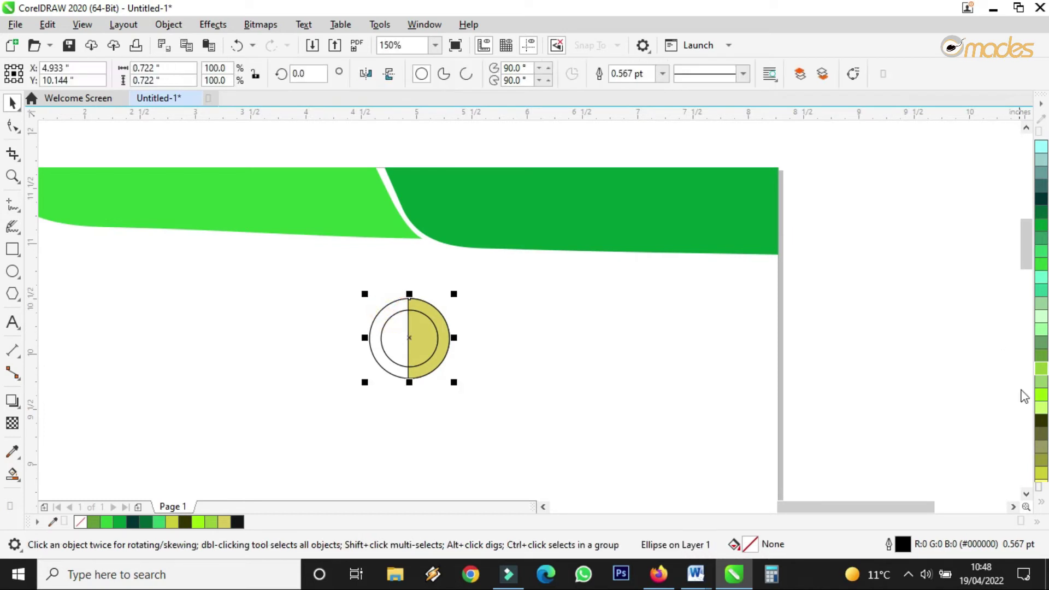
pyautogui.click(1041, 421)
pyautogui.click(901, 327)
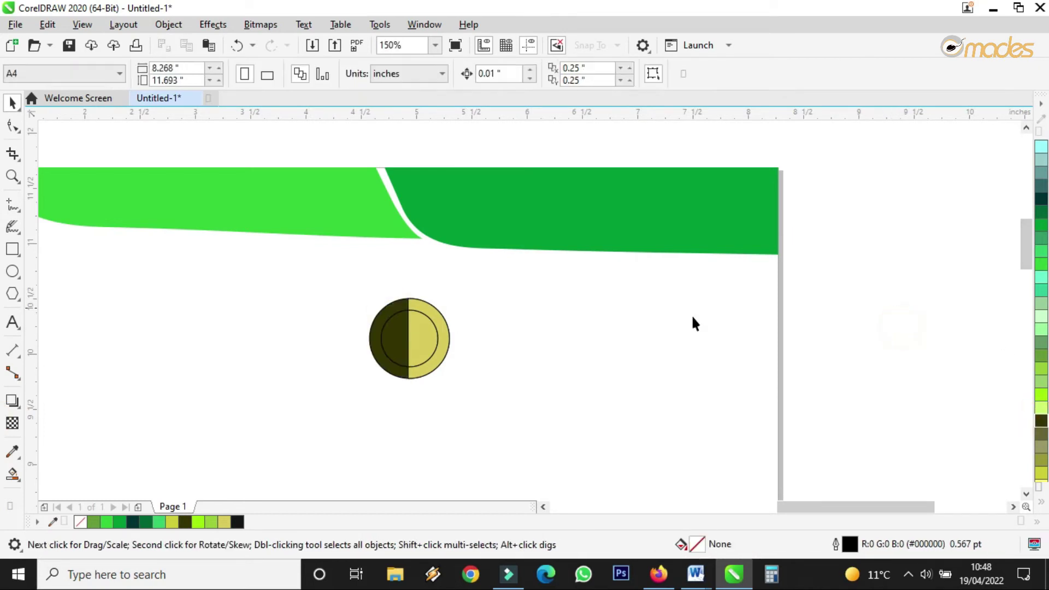
pyautogui.click(406, 336)
pyautogui.click(1041, 316)
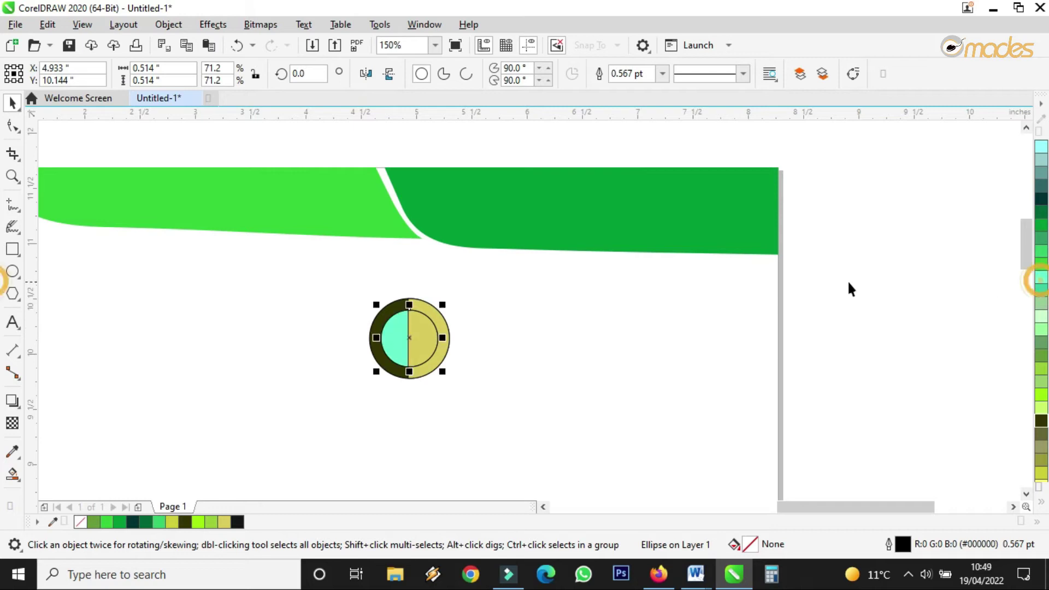
pyautogui.click(909, 274)
# Step: Remove the outlines from all four logo parts
pyautogui.hotkey('ctrl', 'a')
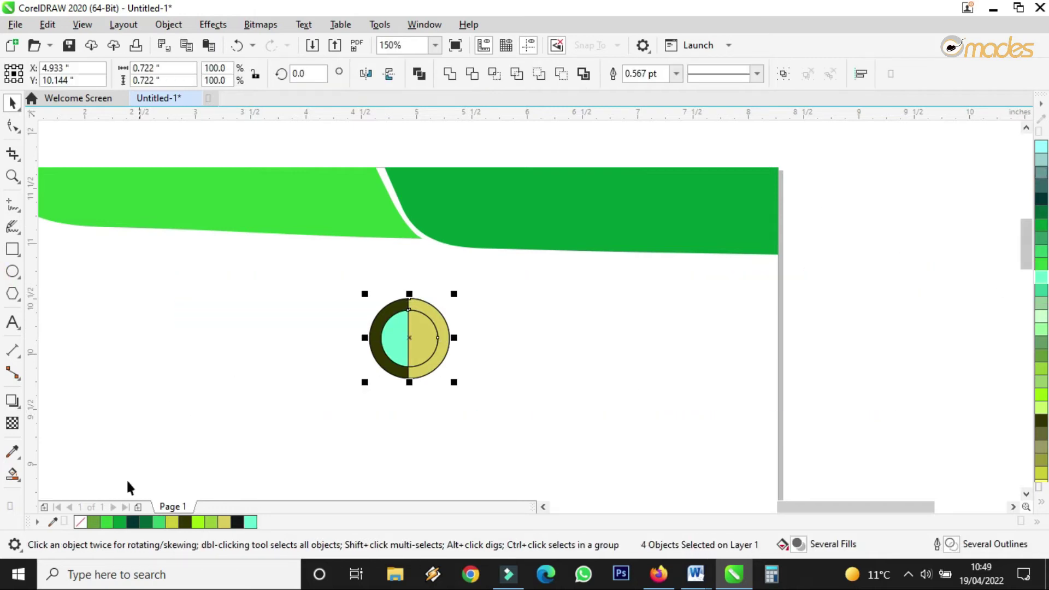
pyautogui.rightClick(80, 522)
pyautogui.click(784, 335)
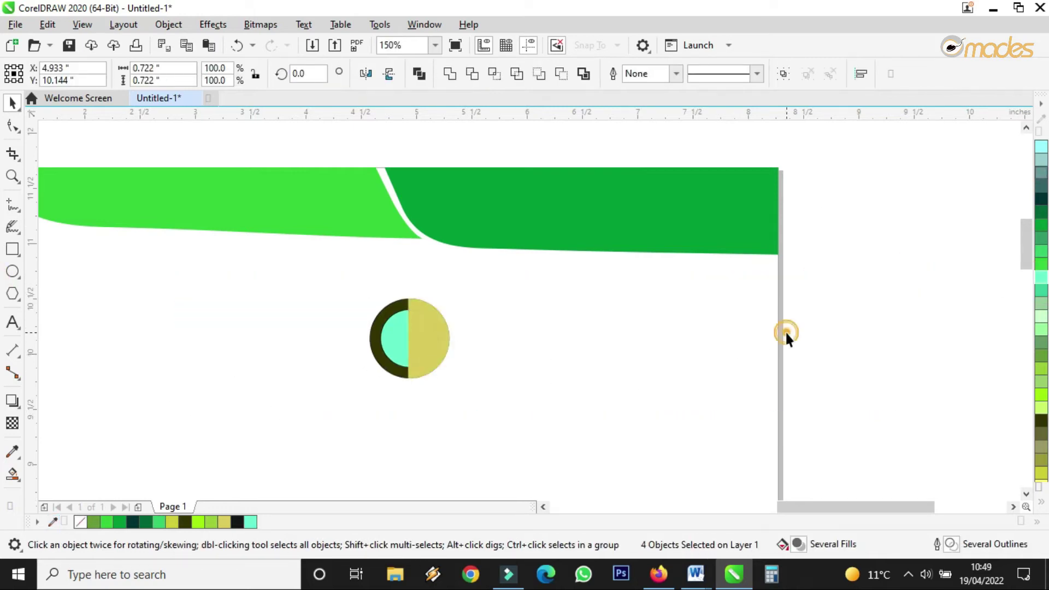
# Step: Shrink the yellow half slightly so a ring shows around it
pyautogui.click(429, 348)
pyautogui.scroll(3, 429, 348)
pyautogui.moveTo(464, 209); pyautogui.dragTo(459, 218)
pyautogui.scroll(-2, 388, 319)
pyautogui.click(756, 277)
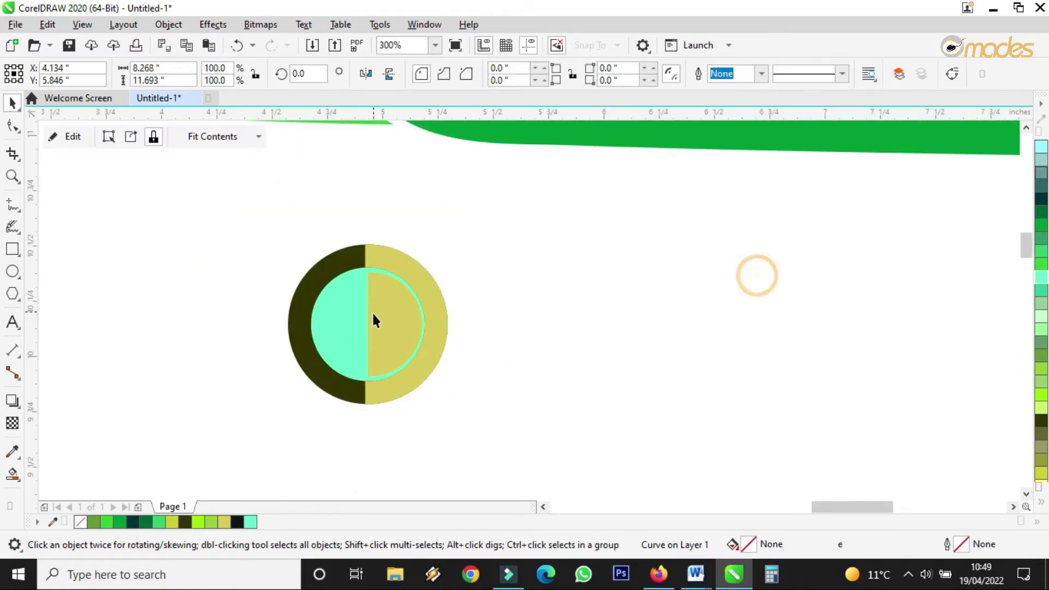
pyautogui.scroll(-4, 592, 298)
# Step: Change the inner circle to white and group the four logo parts
pyautogui.moveTo(600, 283); pyautogui.dragTo(317, 394)
pyautogui.scroll(3, 371, 318)
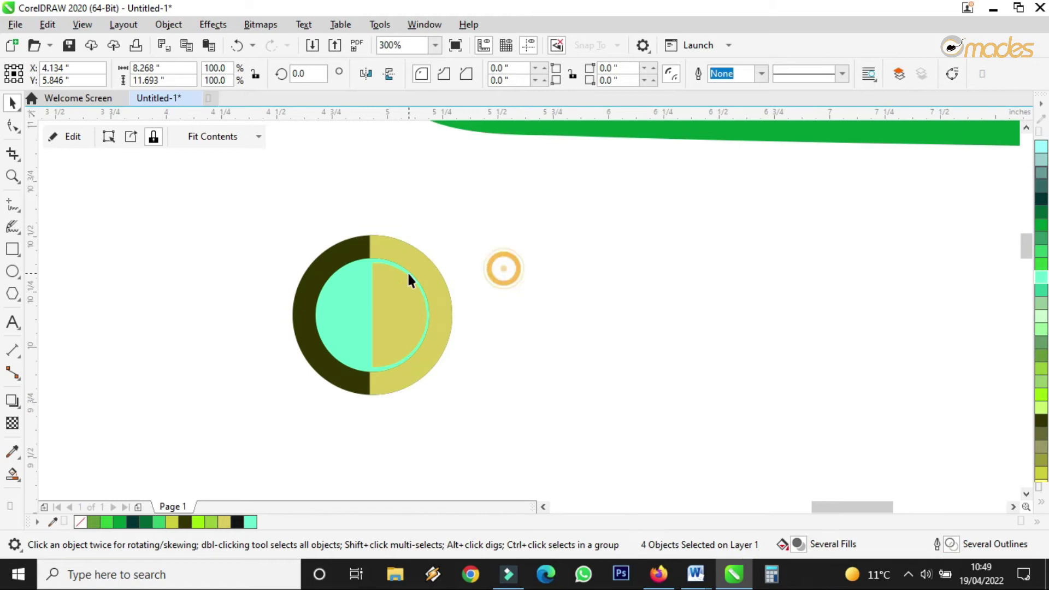
pyautogui.click(403, 279)
pyautogui.click(338, 294)
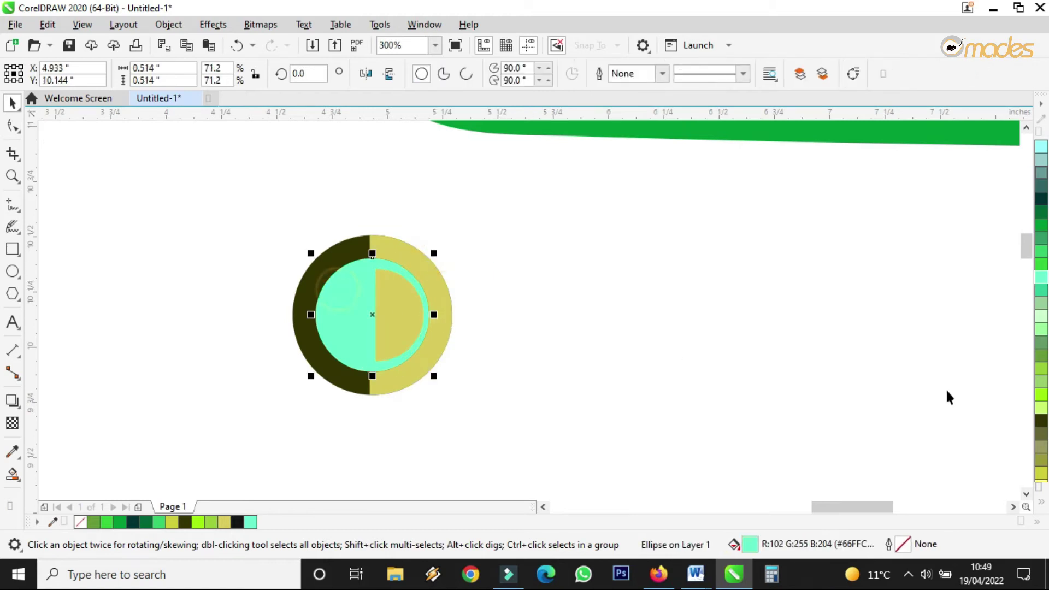
pyautogui.click(1040, 502)
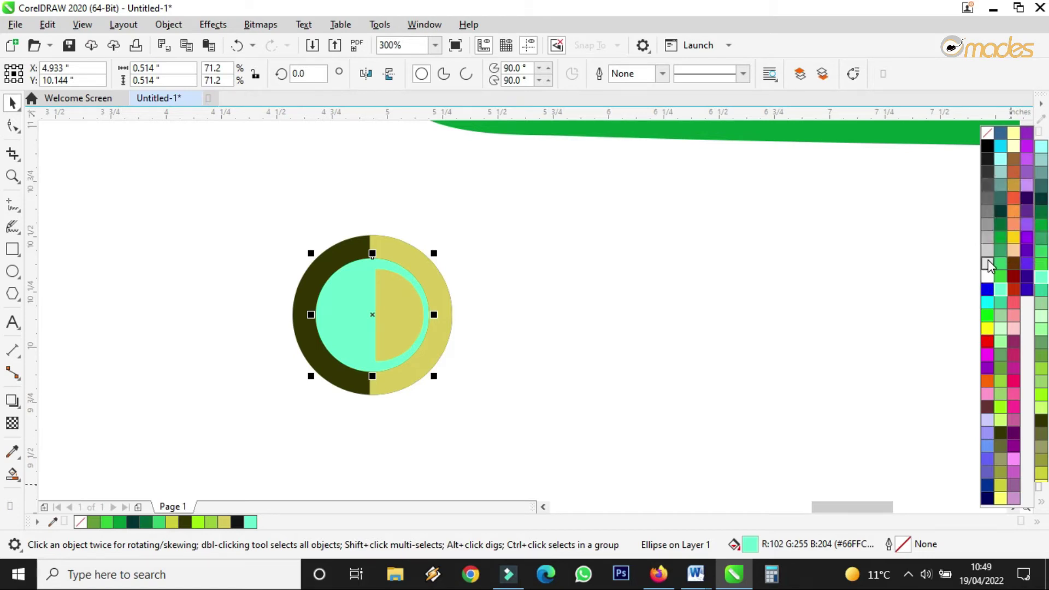
pyautogui.click(987, 276)
pyautogui.scroll(-1, 357, 300)
pyautogui.moveTo(825, 258); pyautogui.dragTo(312, 365)
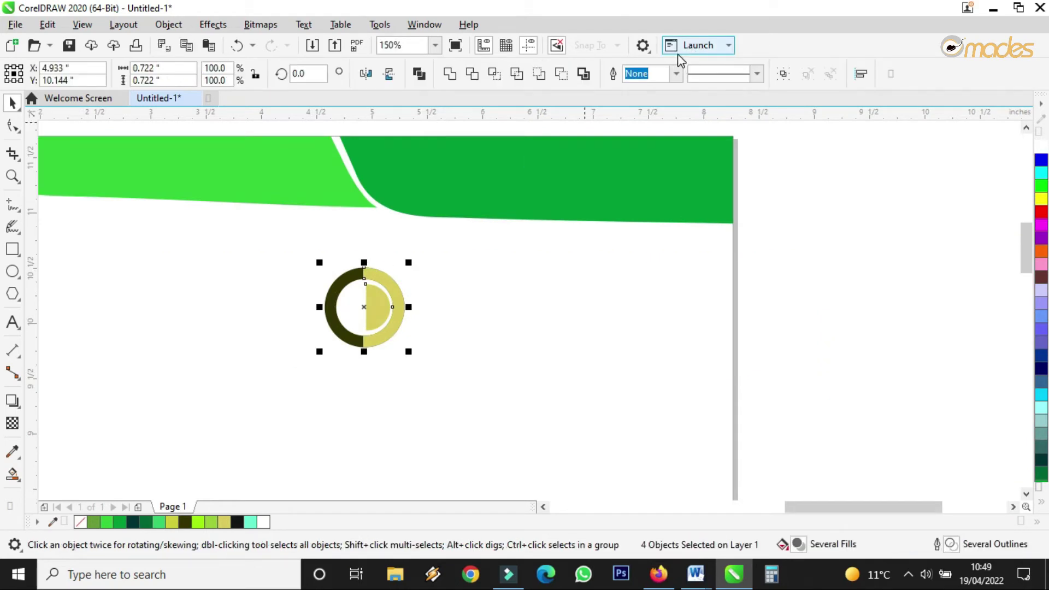
pyautogui.click(784, 73)
# Step: Type the text 'THE COMPANY'S NAME HERE' to the left of the logo
pyautogui.scroll(-1, 587, 196)
pyautogui.scroll(-1, 588, 196)
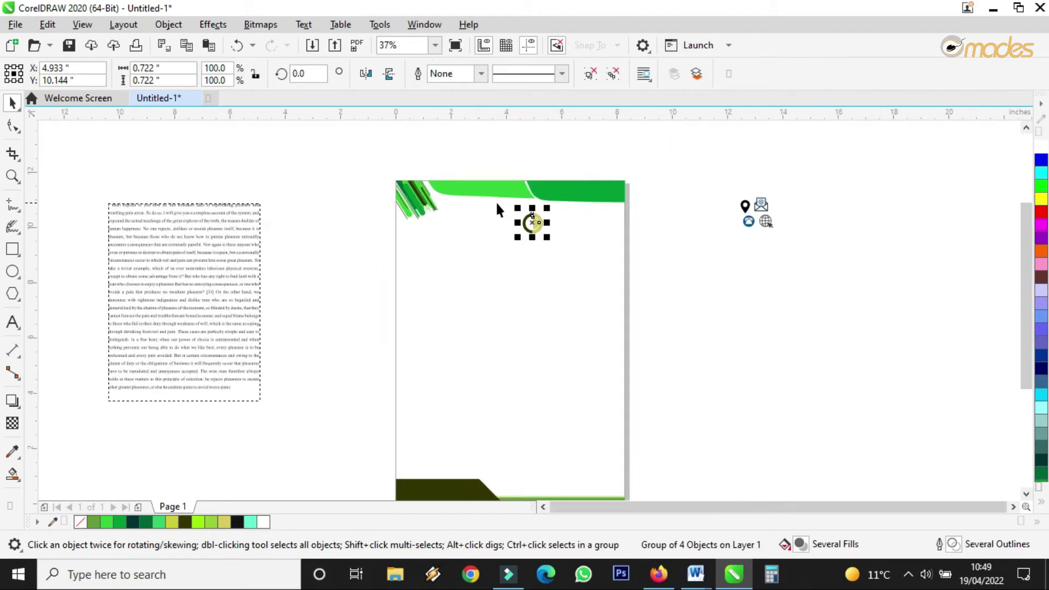
pyautogui.scroll(1, 496, 201)
pyautogui.moveTo(565, 235); pyautogui.dragTo(574, 228)
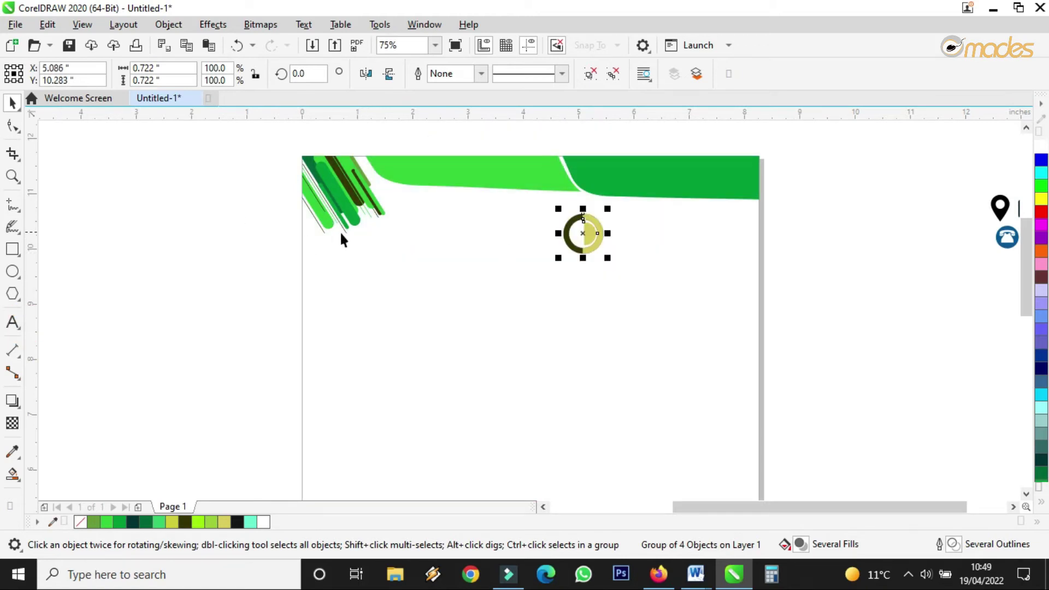
pyautogui.click(12, 323)
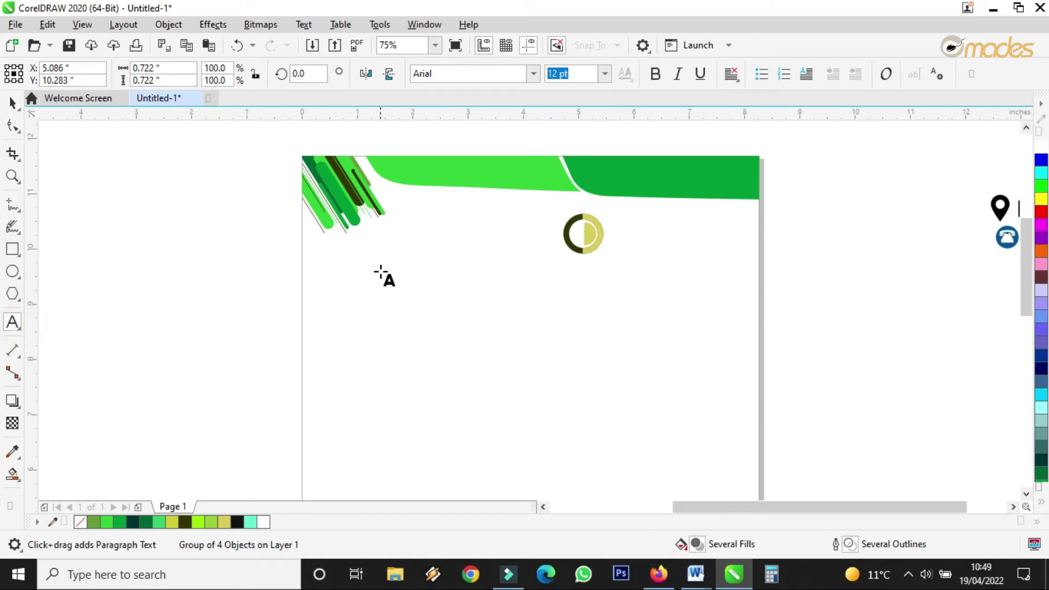
pyautogui.click(407, 249)
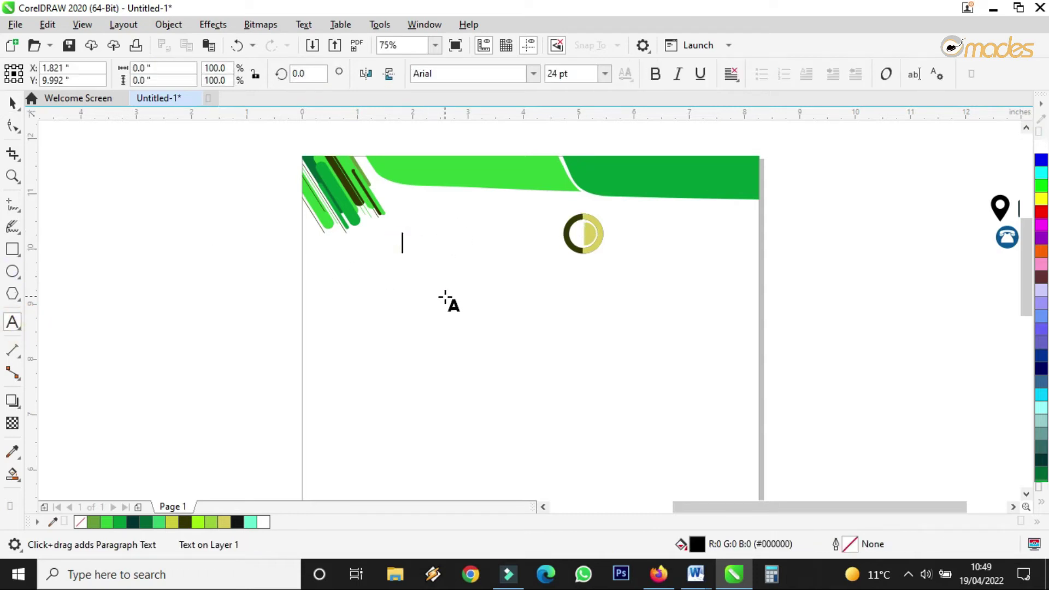
pyautogui.write('THE COMPAN')
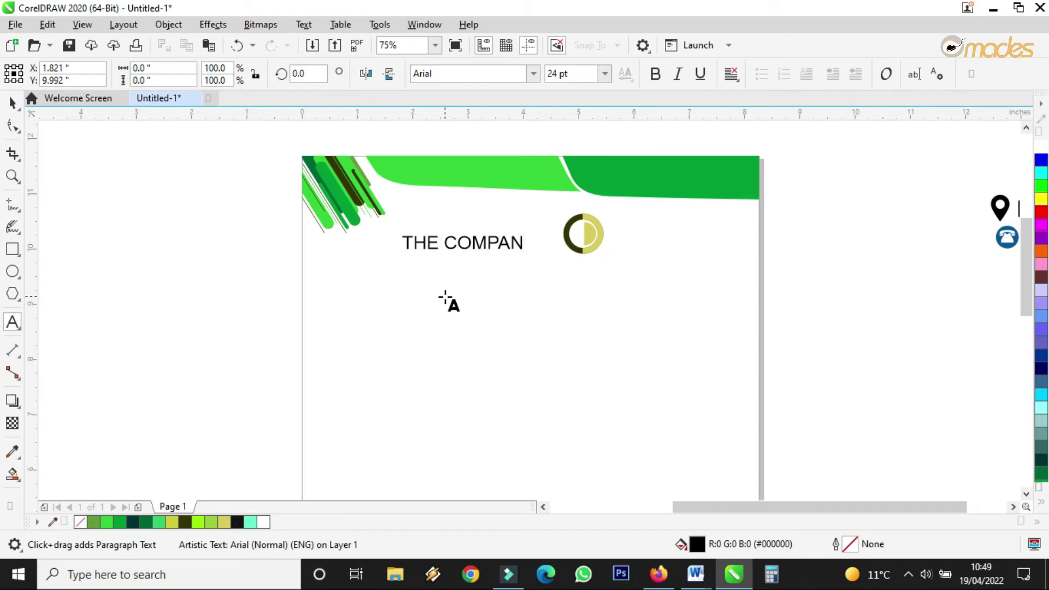
pyautogui.write("Y'S NAME HERER")
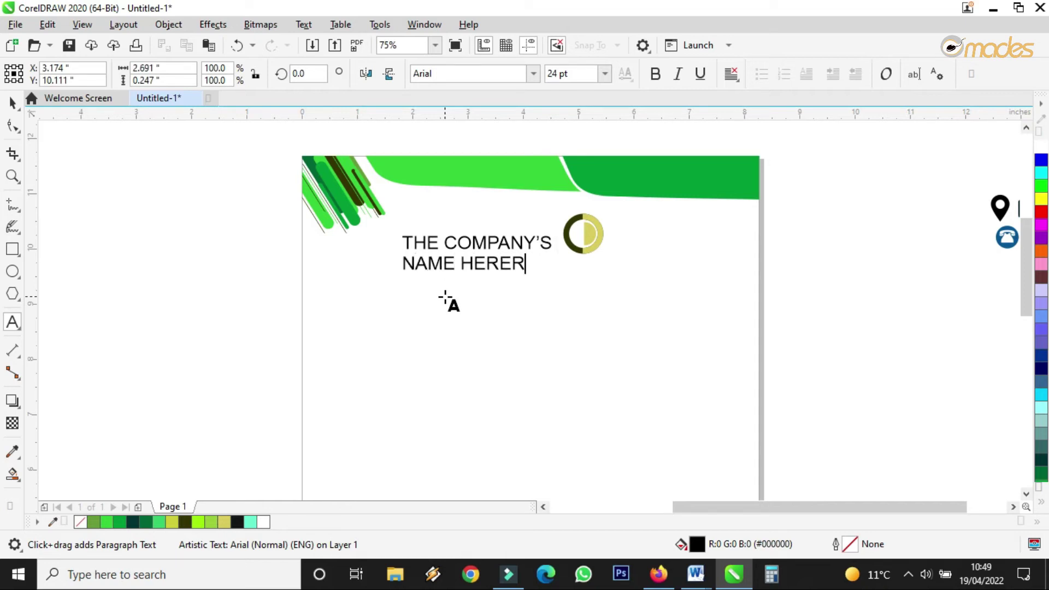
pyautogui.press('Escape')
pyautogui.press('BackSpace')
pyautogui.press('Escape')
# Step: Scale the company name text down to about 14.3 pt and move it up and left
pyautogui.click(9, 100)
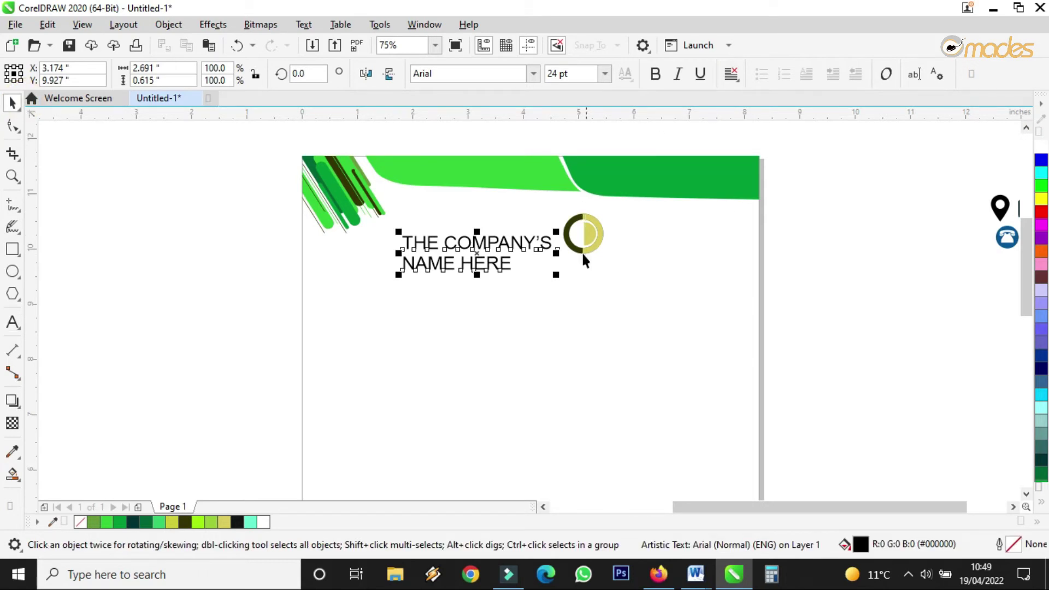
pyautogui.moveTo(556, 277); pyautogui.dragTo(494, 262)
pyautogui.scroll(3, 462, 234)
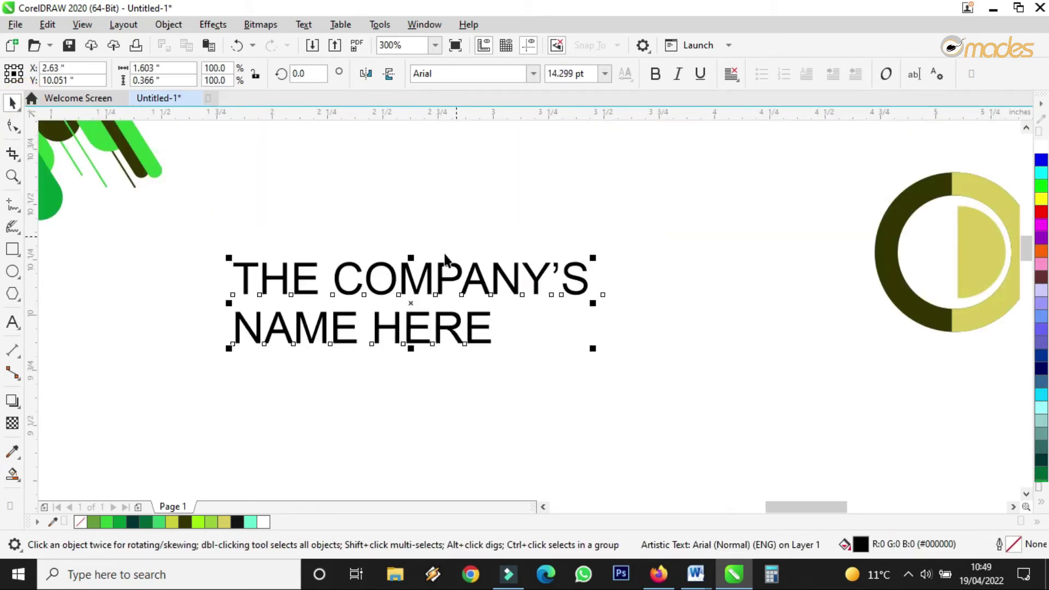
pyautogui.moveTo(425, 276); pyautogui.dragTo(348, 226)
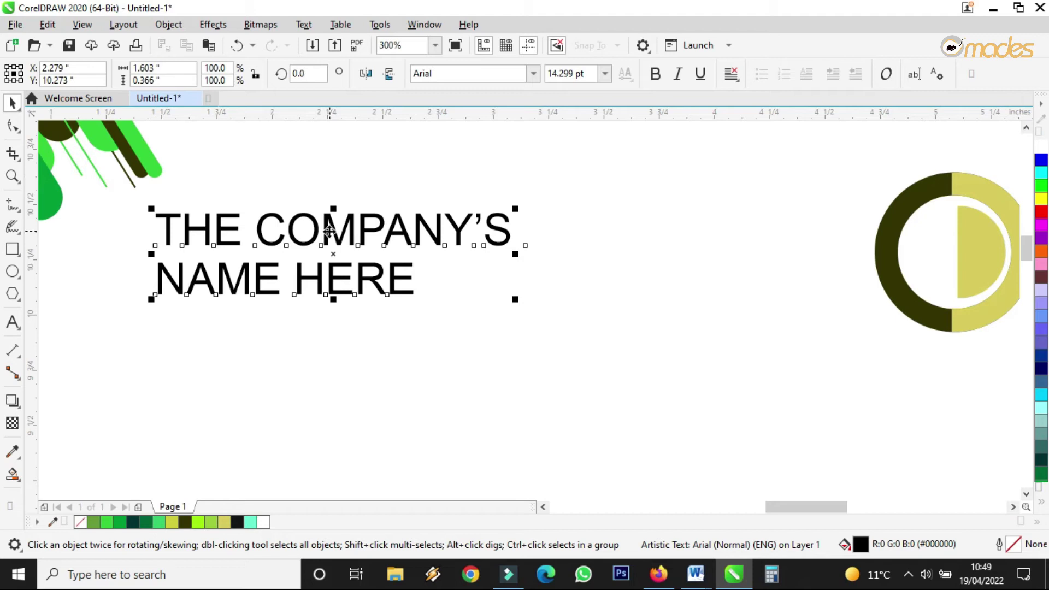
pyautogui.click(170, 24)
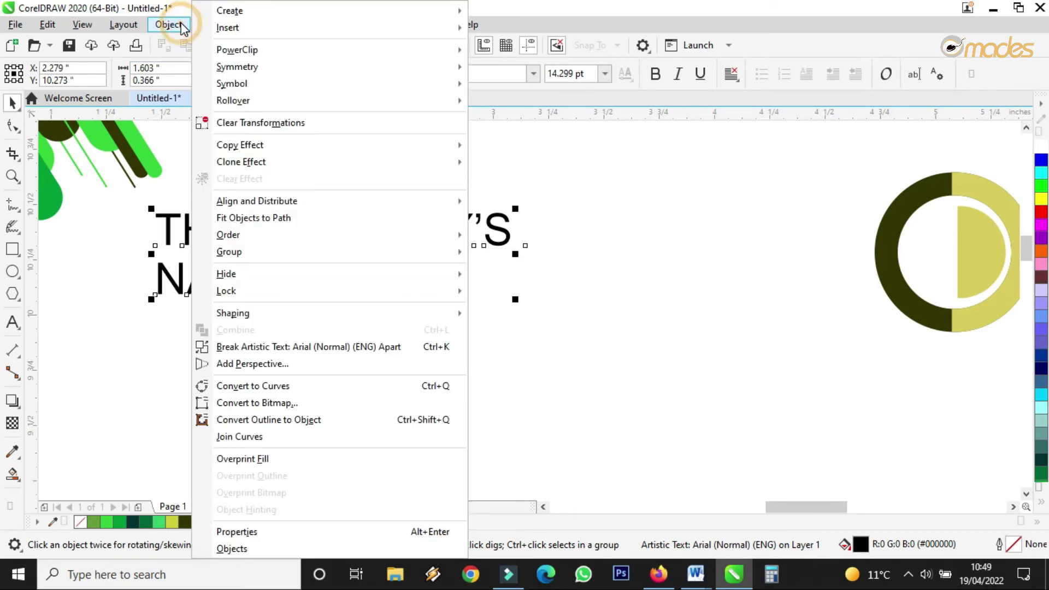
# Step: Break the text into two lines and make THE COMPANY'S bold, tightly spaced, larger and further left
pyautogui.click(259, 350)
pyautogui.click(650, 76)
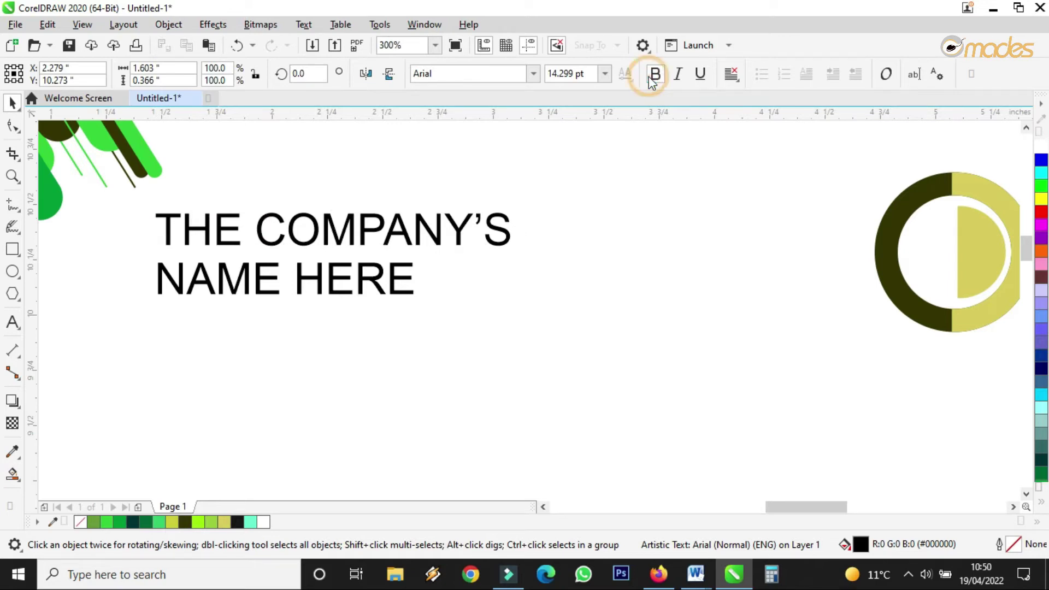
pyautogui.click(12, 127)
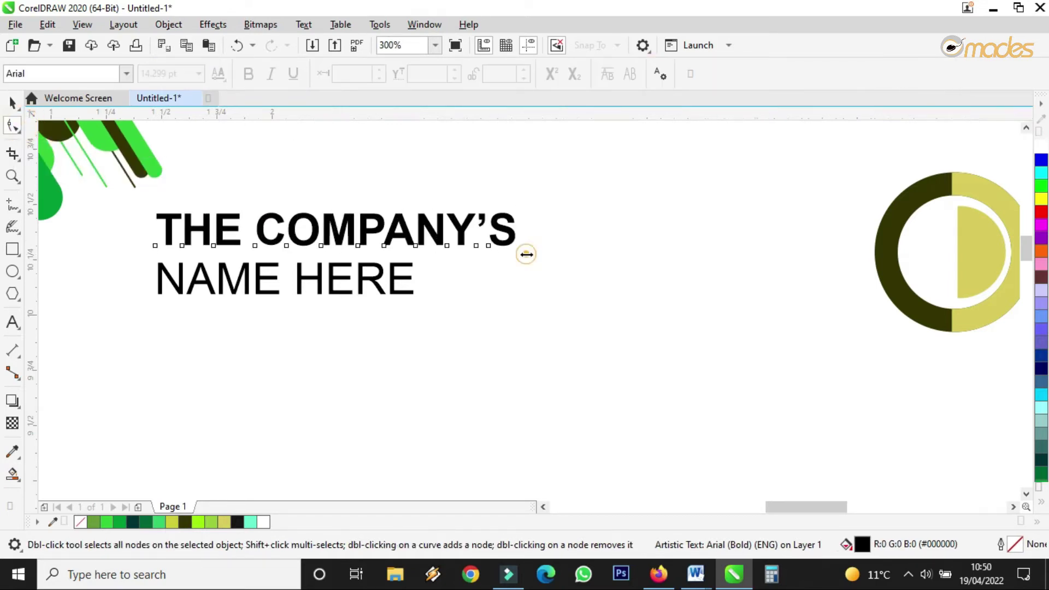
pyautogui.moveTo(523, 253); pyautogui.dragTo(489, 252)
pyautogui.click(11, 102)
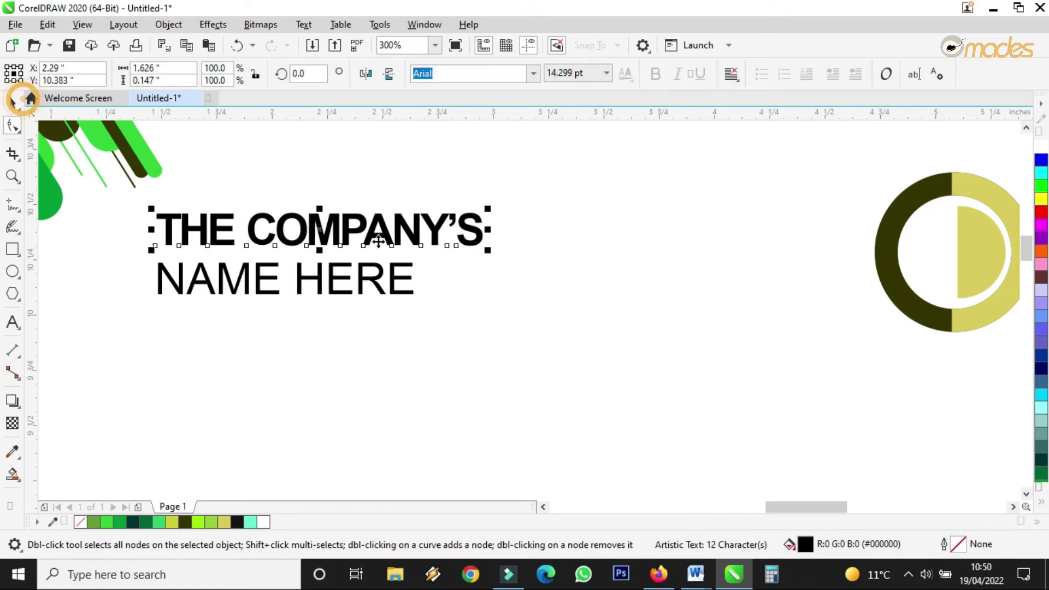
pyautogui.scroll(-4, 427, 233)
pyautogui.moveTo(424, 226); pyautogui.dragTo(466, 217)
pyautogui.scroll(2, 383, 240)
pyautogui.moveTo(384, 241); pyautogui.dragTo(300, 267)
# Step: Spread the letters of NAME HERE wide beneath the heading
pyautogui.click(318, 264)
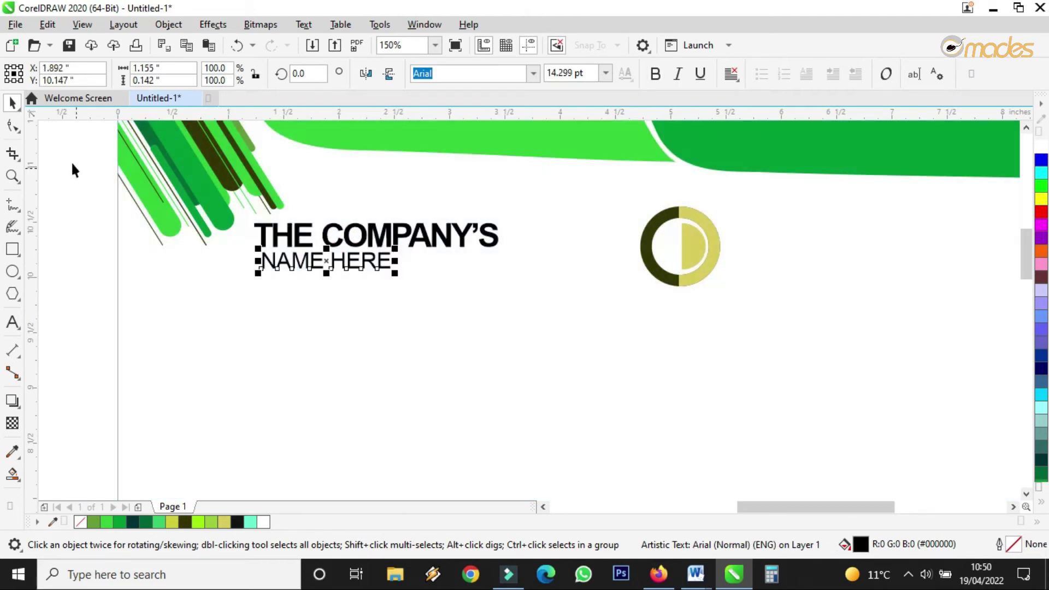
pyautogui.click(13, 125)
pyautogui.moveTo(396, 275); pyautogui.dragTo(343, 265)
pyautogui.press('space')
pyautogui.scroll(-2, 343, 266)
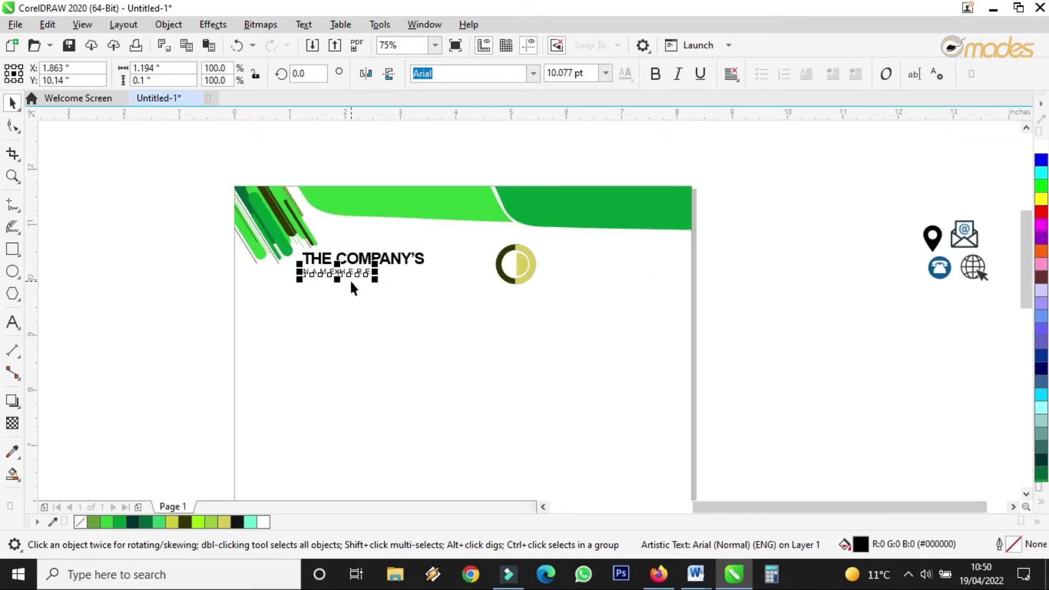
# Step: Move the circle logo beside THE COMPANY'S and the name text up next to it
pyautogui.click(497, 274)
pyautogui.moveTo(522, 266); pyautogui.dragTo(292, 260)
pyautogui.moveTo(200, 226); pyautogui.dragTo(554, 314)
pyautogui.moveTo(342, 257); pyautogui.dragTo(393, 258)
pyautogui.click(768, 219)
# Step: Nudge the logo slightly left and bring both name lines closer to it
pyautogui.scroll(3, 289, 249)
pyautogui.click(262, 237)
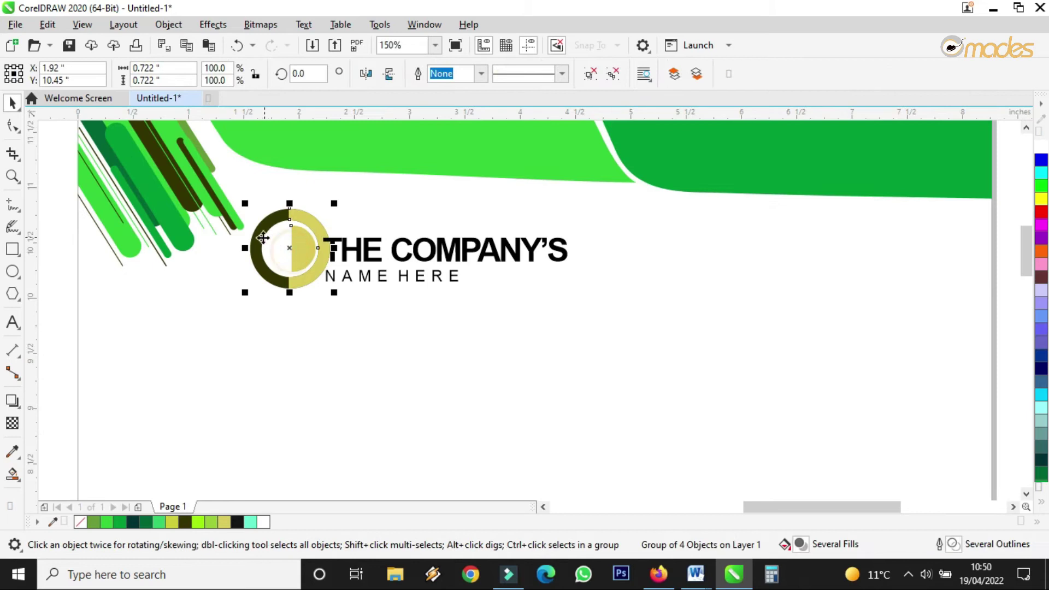
pyautogui.moveTo(304, 244); pyautogui.dragTo(297, 241)
pyautogui.click(375, 247)
pyautogui.keyDown('shift'); pyautogui.click(363, 275); pyautogui.keyUp('shift')
pyautogui.moveTo(367, 249); pyautogui.dragTo(373, 247)
pyautogui.scroll(-2, 374, 247)
pyautogui.click(761, 283)
# Step: Shift the logo and company name group slightly lower under the header
pyautogui.scroll(-3, 560, 213)
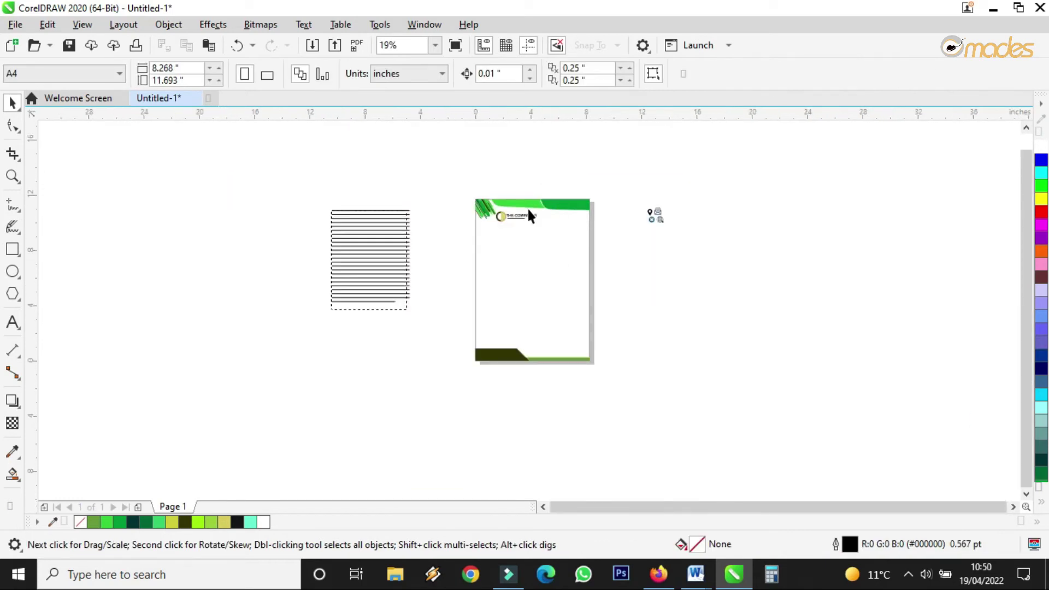
pyautogui.scroll(2, 528, 213)
pyautogui.click(470, 216)
pyautogui.scroll(4, 522, 212)
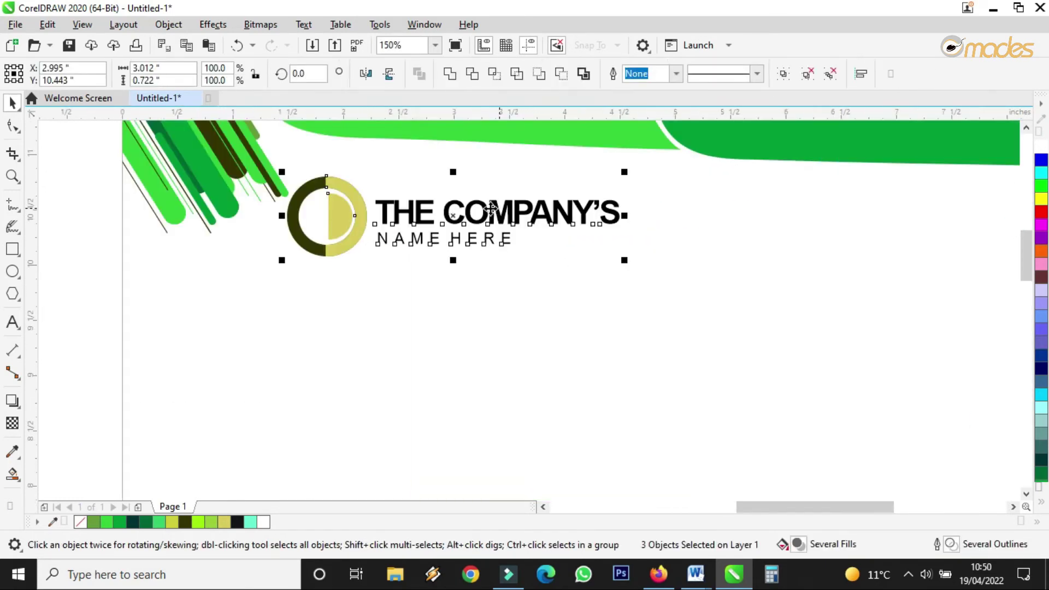
pyautogui.click(213, 249)
pyautogui.scroll(-2, 170, 207)
pyautogui.click(112, 171)
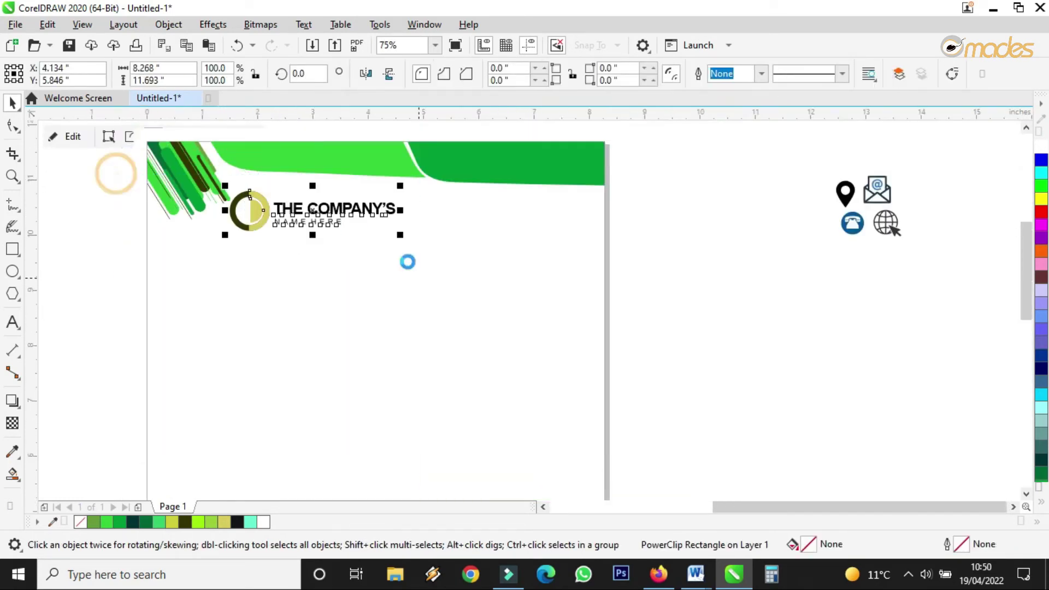
pyautogui.click(316, 216)
pyautogui.moveTo(316, 217); pyautogui.dragTo(316, 221)
pyautogui.scroll(2, 352, 211)
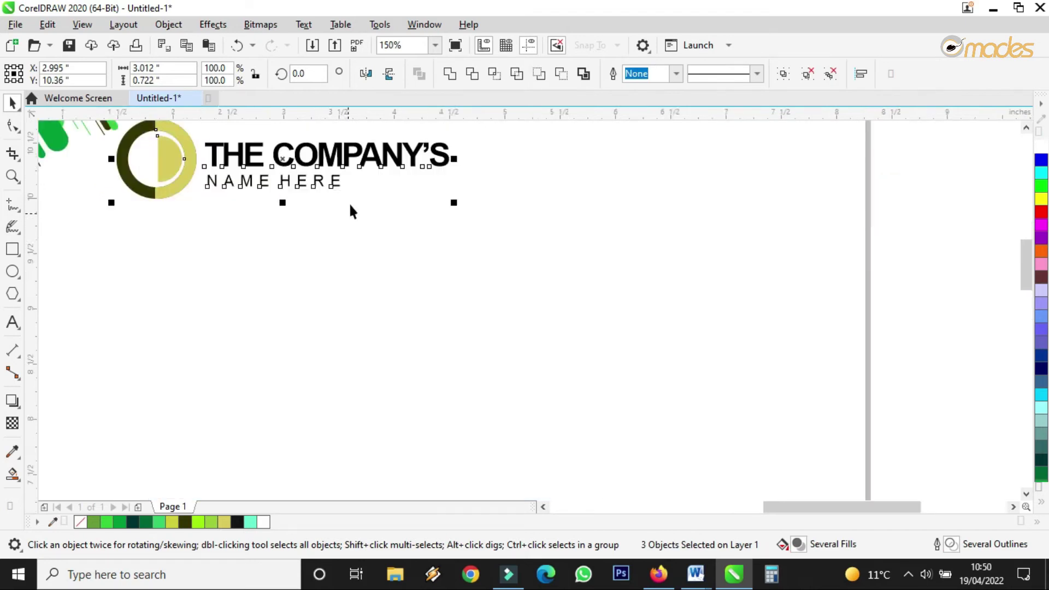
pyautogui.scroll(-2, 545, 279)
pyautogui.scroll(2, 490, 213)
pyautogui.click(461, 230)
pyautogui.scroll(2, 452, 234)
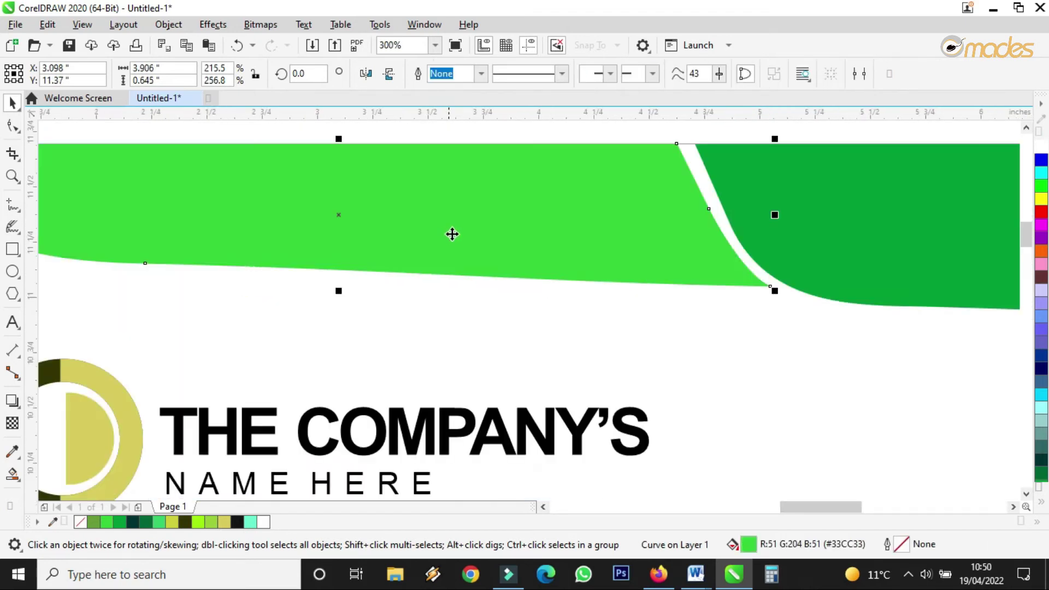
# Step: Nudge the light green strip right and give it 70% uniform transparency
pyautogui.moveTo(463, 228); pyautogui.dragTo(475, 239)
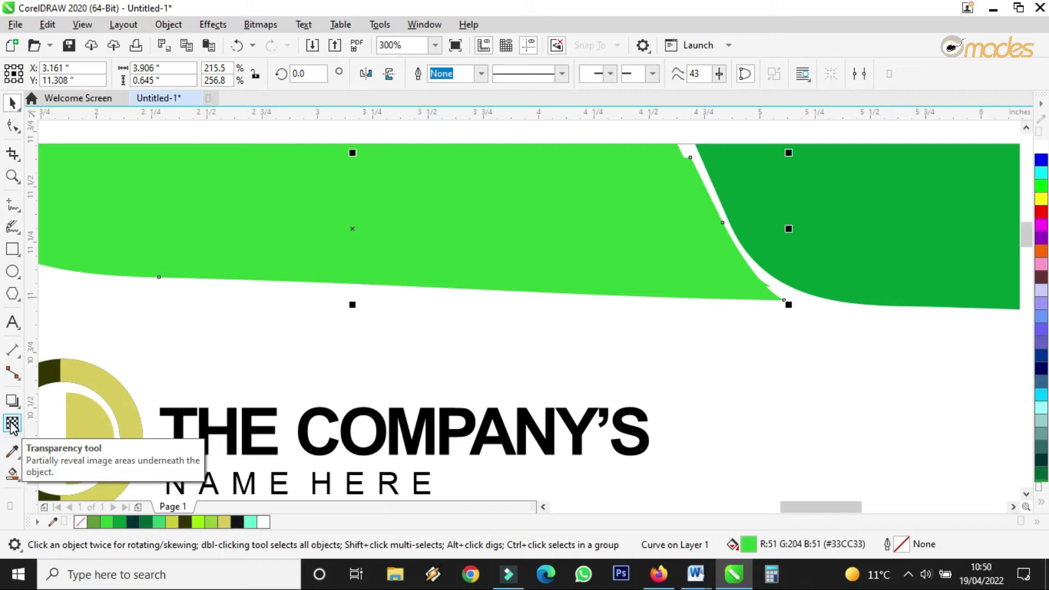
pyautogui.click(12, 425)
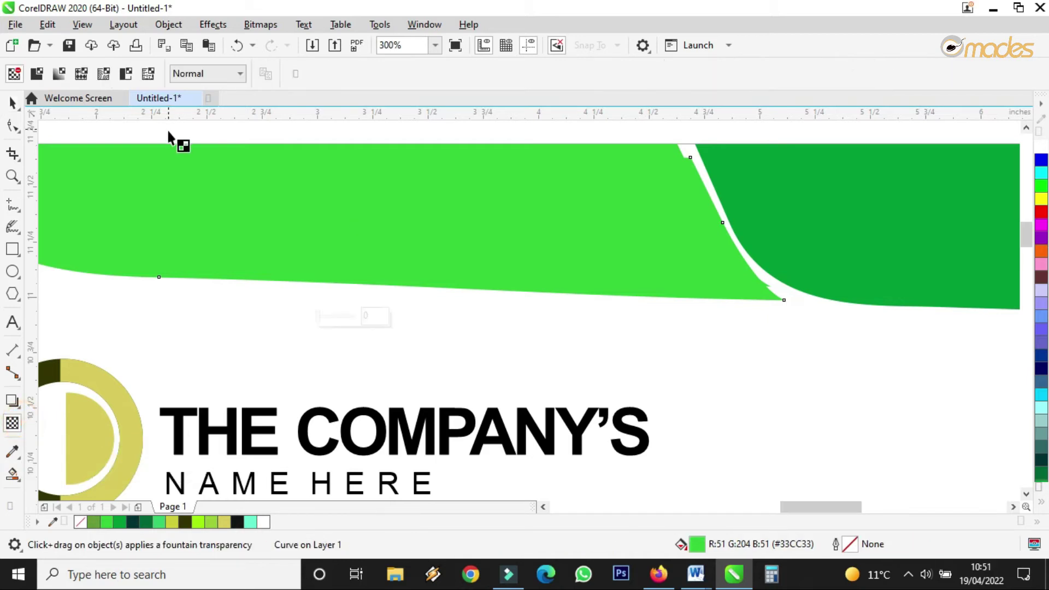
pyautogui.click(38, 75)
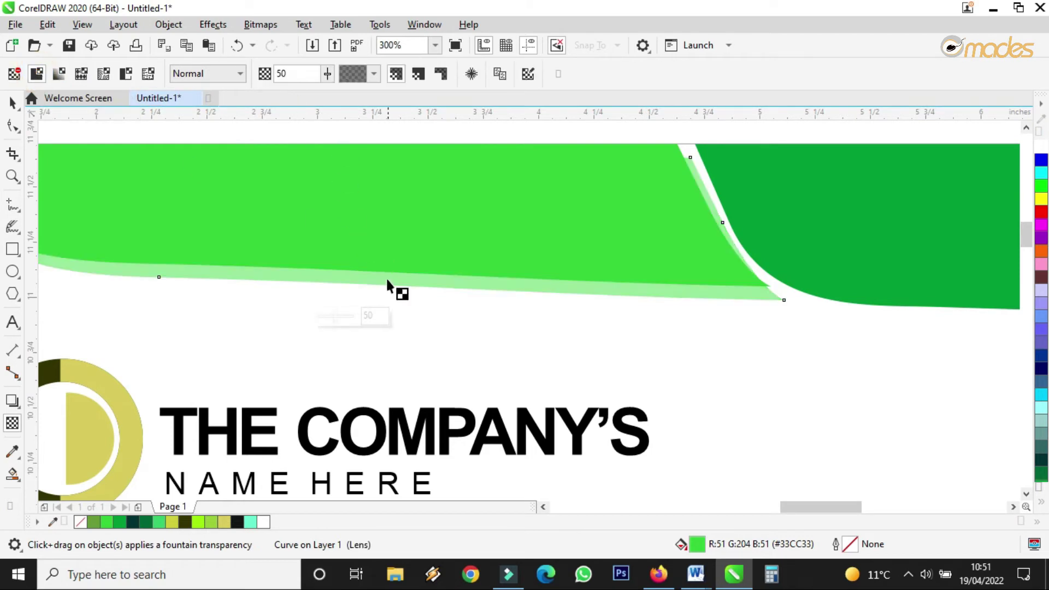
pyautogui.moveTo(337, 315); pyautogui.dragTo(344, 316)
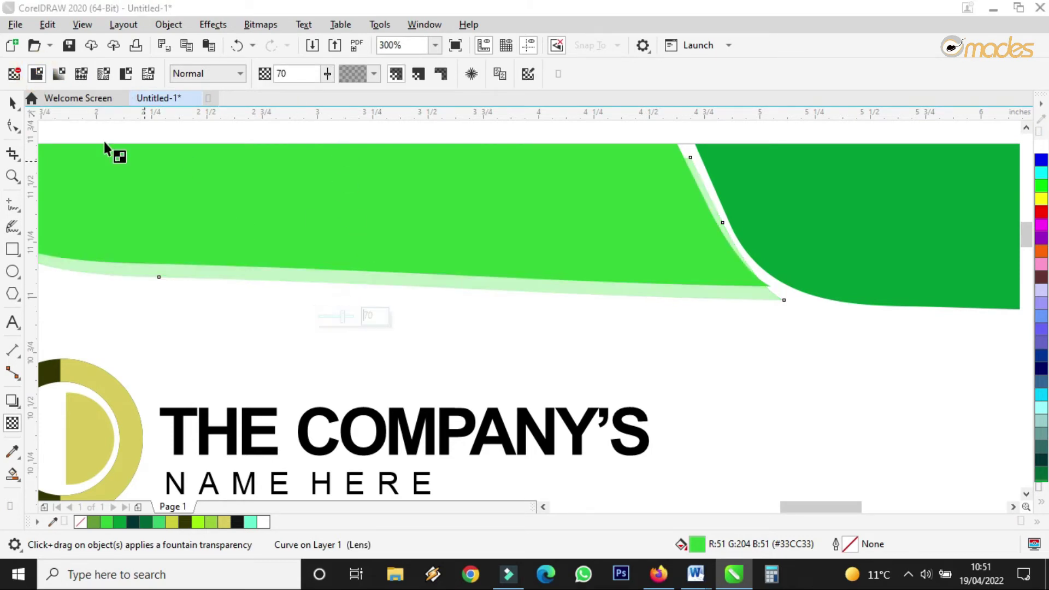
# Step: Shift the transparent strip slightly right and down
pyautogui.click(12, 102)
pyautogui.scroll(-2, 576, 280)
pyautogui.moveTo(569, 283); pyautogui.dragTo(574, 287)
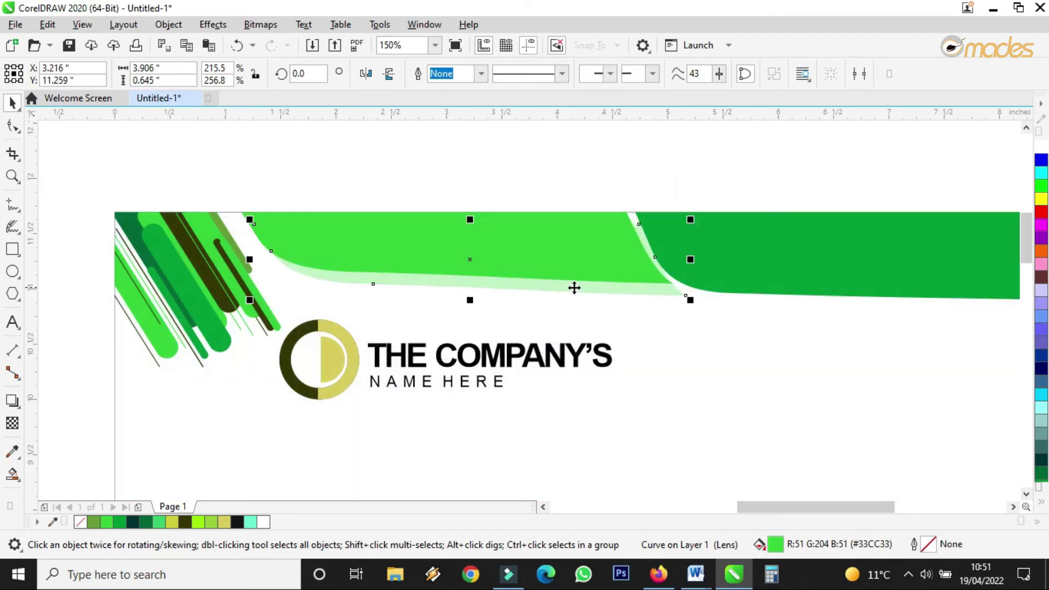
pyautogui.scroll(-5, 574, 287)
# Step: Scale the footer bands to about 117.5% of their height
pyautogui.click(765, 257)
pyautogui.scroll(5, 563, 283)
pyautogui.scroll(2, 482, 289)
pyautogui.scroll(-2, 482, 288)
pyautogui.scroll(-3, 604, 310)
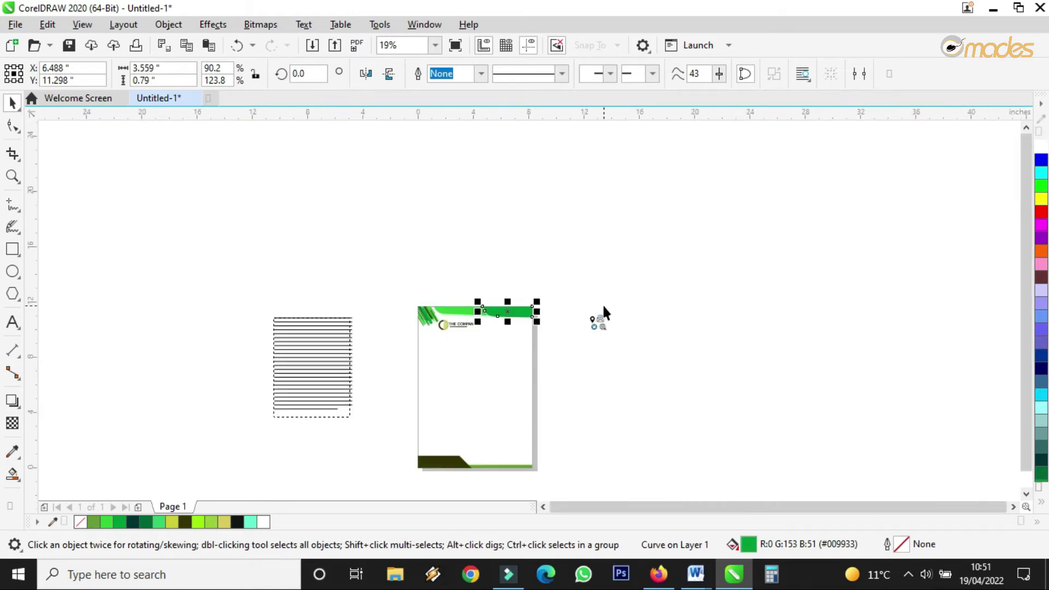
pyautogui.scroll(2, 552, 328)
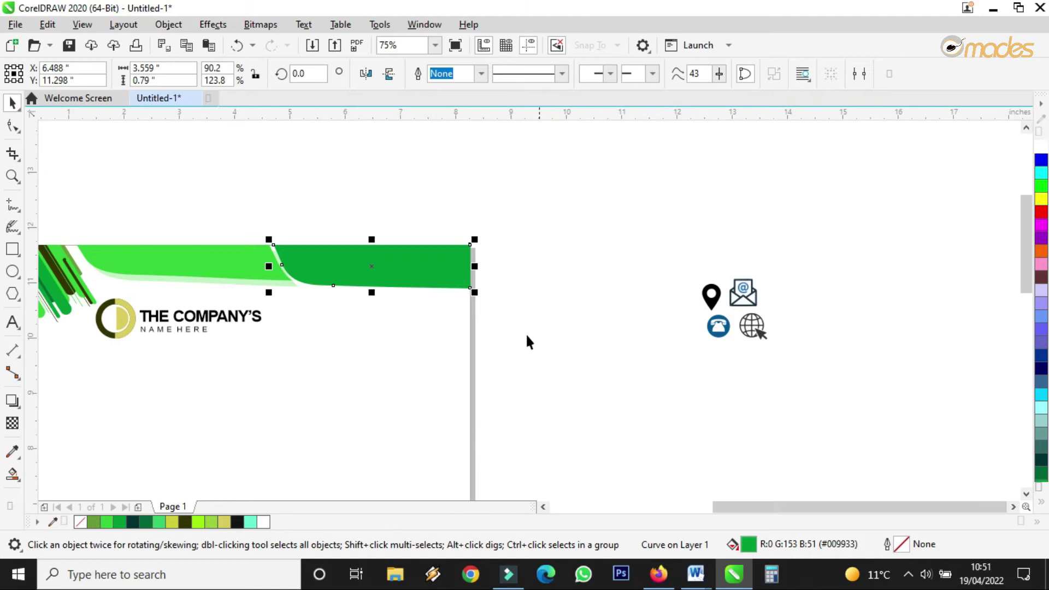
pyautogui.scroll(-2, 487, 341)
pyautogui.scroll(2, 395, 484)
pyautogui.scroll(-1, 402, 466)
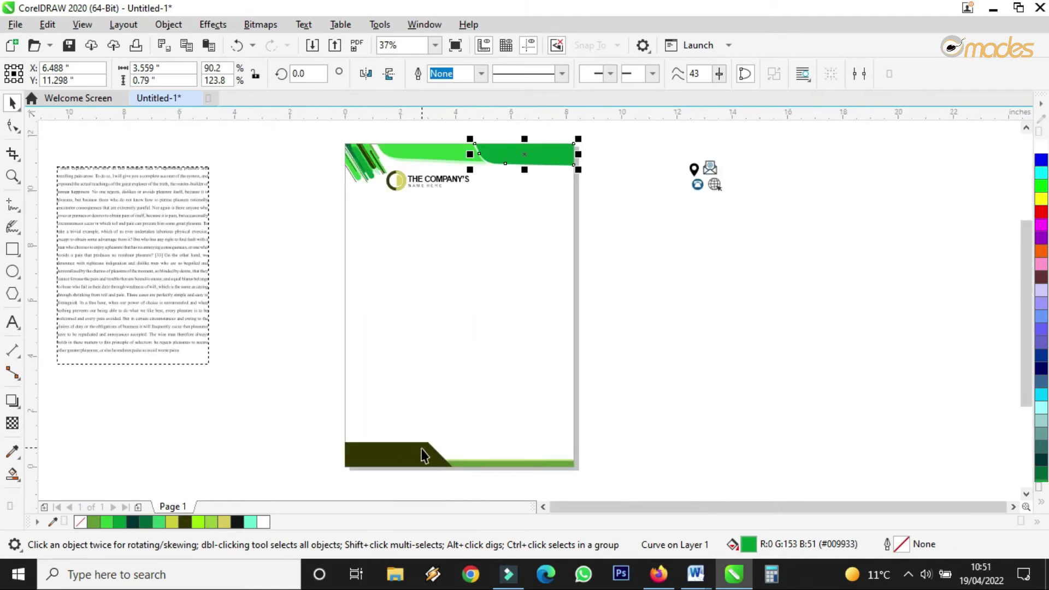
pyautogui.scroll(1, 421, 454)
pyautogui.moveTo(221, 389); pyautogui.dragTo(776, 470)
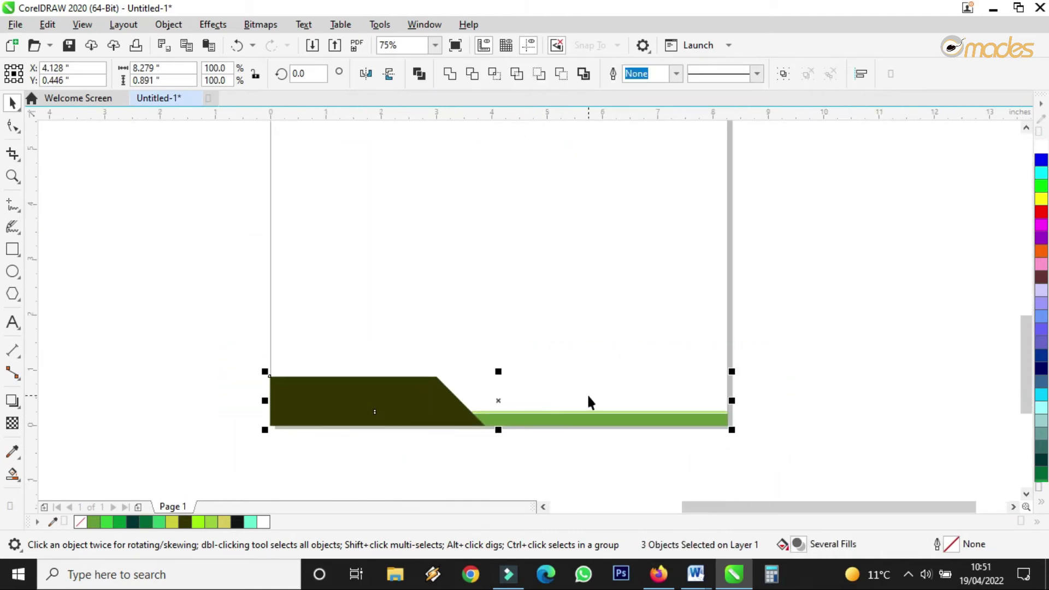
pyautogui.moveTo(498, 371); pyautogui.dragTo(494, 368)
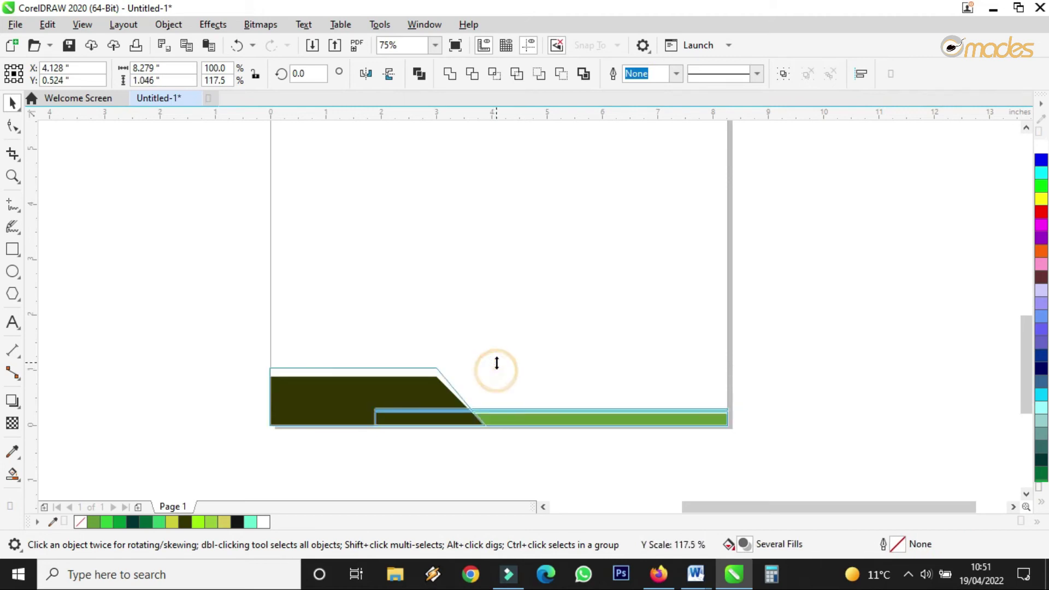
pyautogui.click(502, 446)
# Step: Raise the thin light-green footer stripe a little
pyautogui.scroll(2, 506, 413)
pyautogui.moveTo(505, 422); pyautogui.dragTo(506, 413)
pyautogui.scroll(-4, 506, 413)
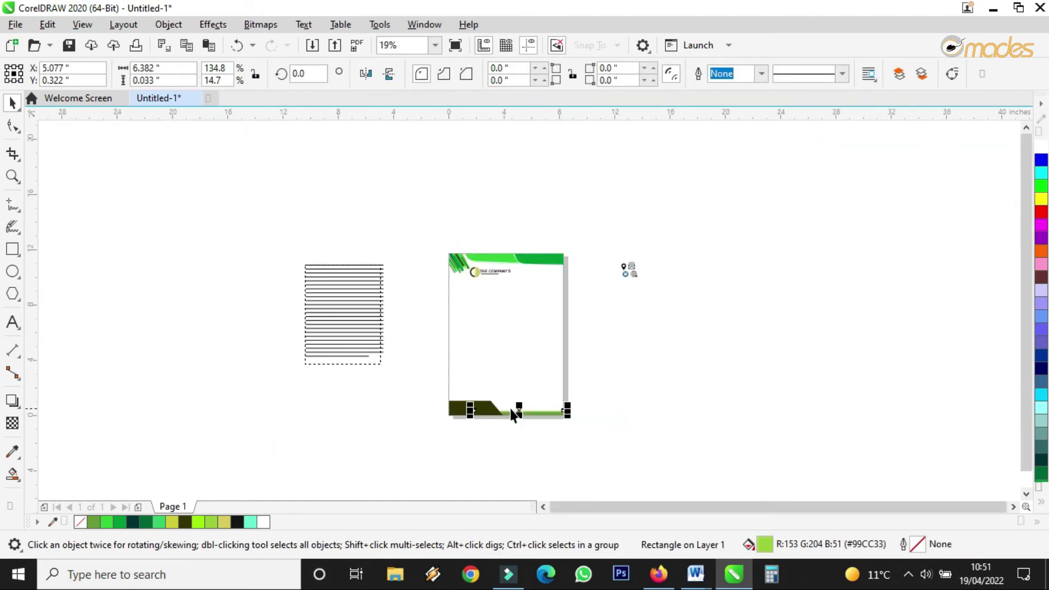
pyautogui.scroll(3, 552, 286)
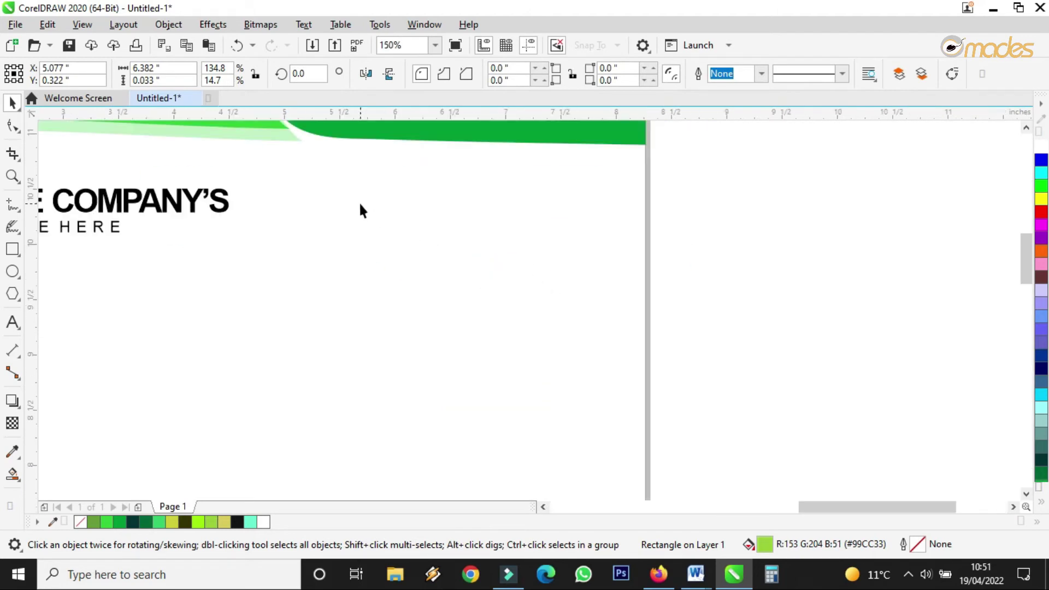
pyautogui.scroll(-1, 406, 237)
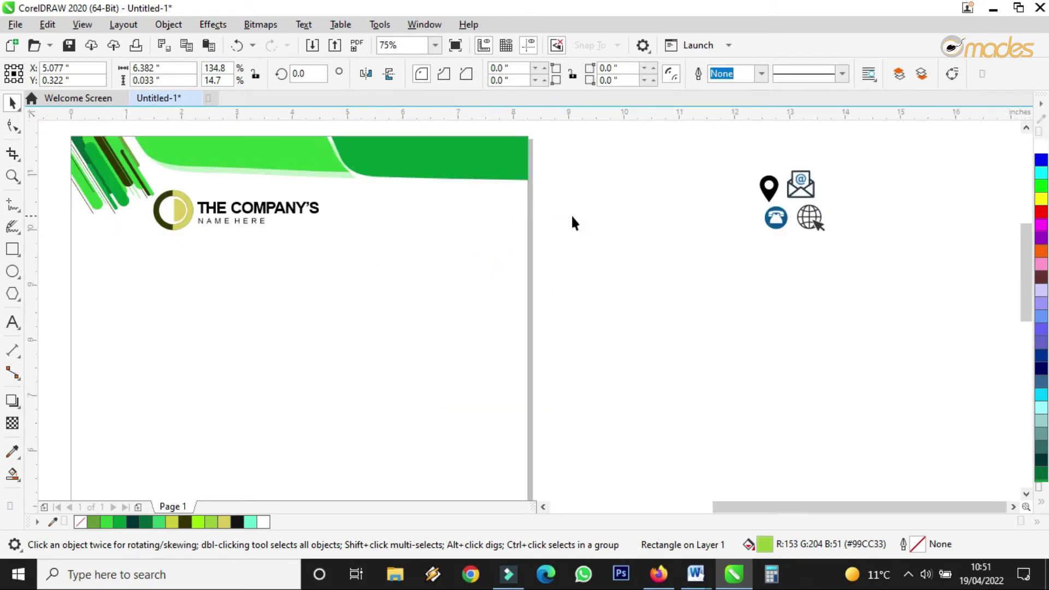
pyautogui.click(579, 196)
pyautogui.scroll(-2, 569, 196)
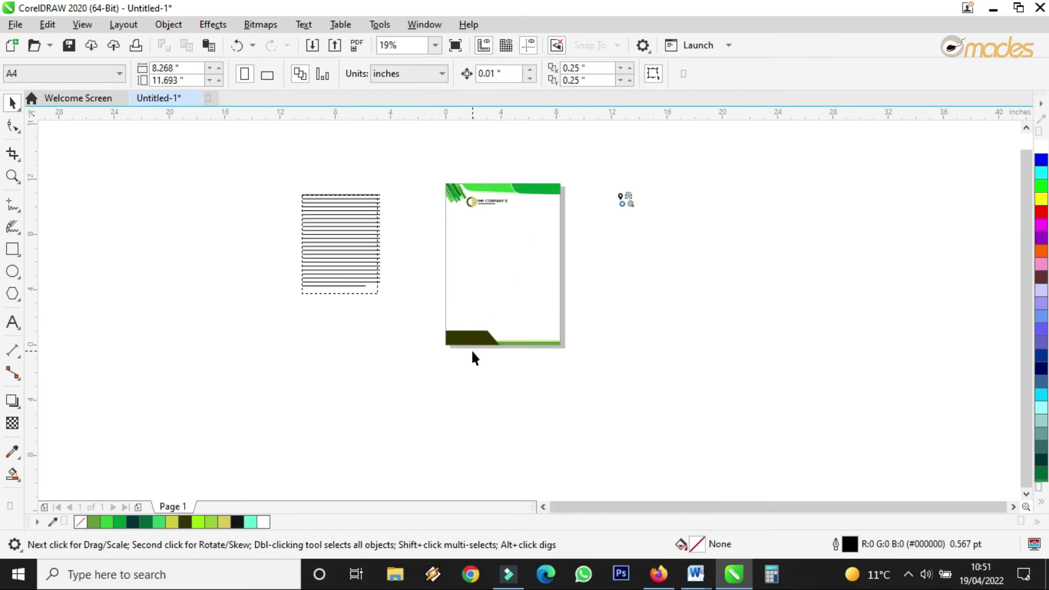
pyautogui.scroll(-1, 547, 317)
pyautogui.hscroll(-1, 611, 264)
pyautogui.click(695, 158)
# Step: Move the contact icons to the bottom-left and place the email icon, scaled to 66.6%, on the dark band
pyautogui.moveTo(695, 159); pyautogui.dragTo(505, 300)
pyautogui.scroll(3, 505, 301)
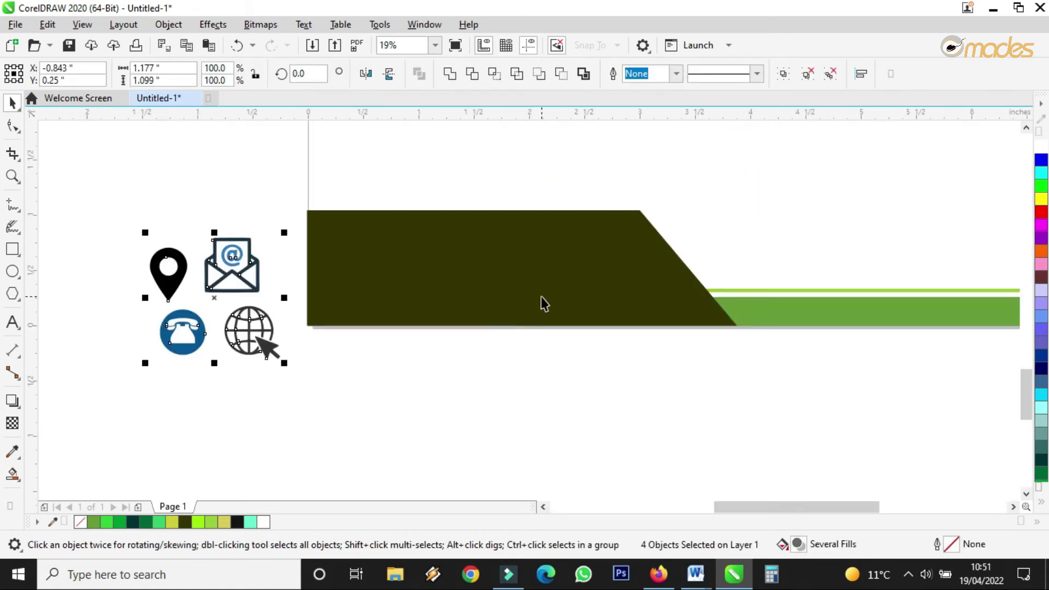
pyautogui.click(449, 384)
pyautogui.click(232, 265)
pyautogui.moveTo(232, 265); pyautogui.dragTo(345, 228)
pyautogui.moveTo(100, 214); pyautogui.dragTo(508, 407)
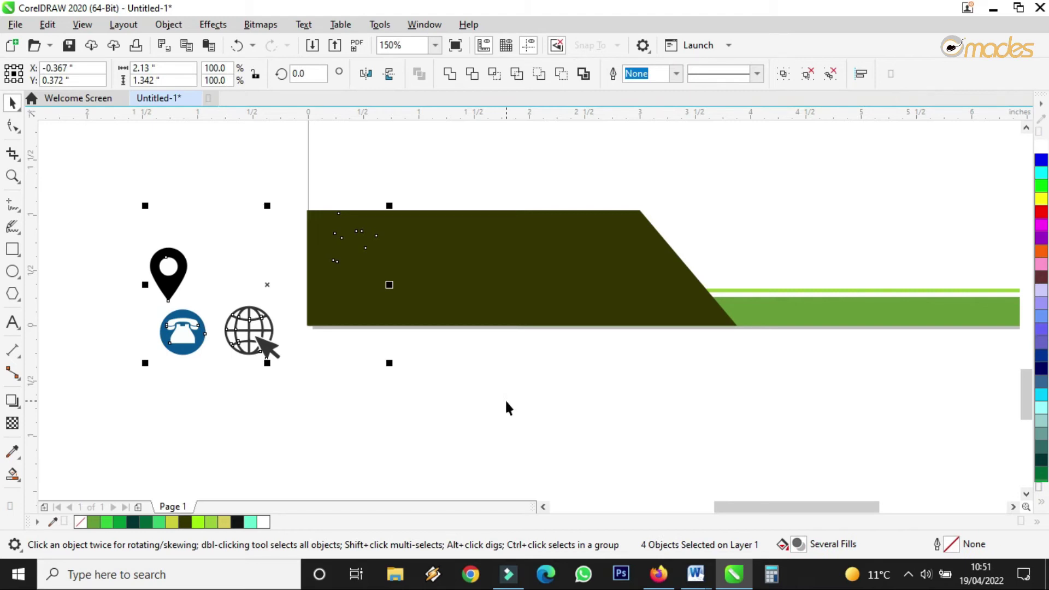
pyautogui.click(357, 241)
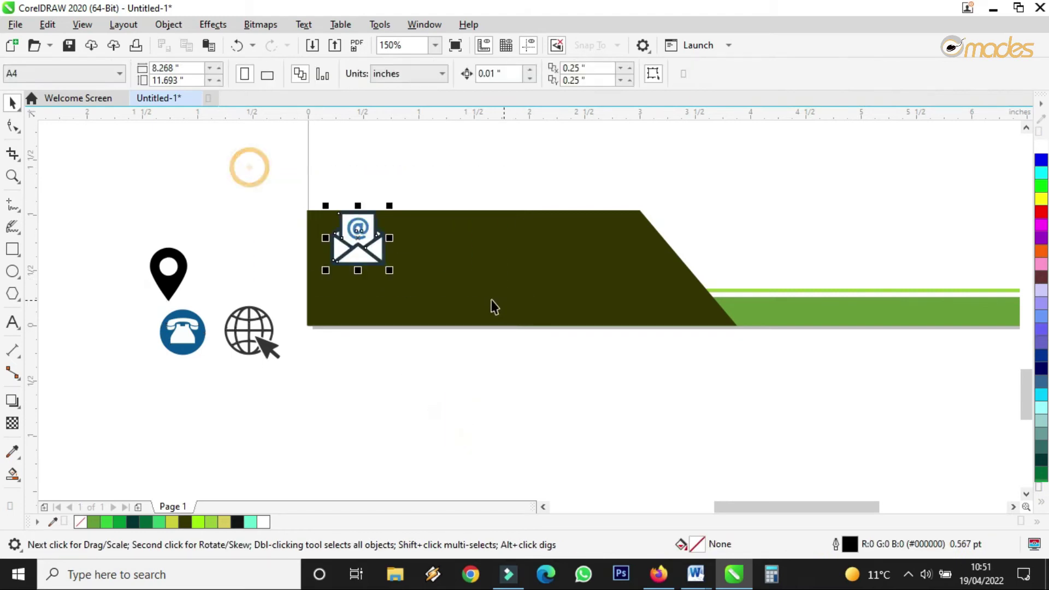
pyautogui.moveTo(392, 207); pyautogui.dragTo(443, 254)
# Step: Place the globe icon on the dark footer band, in front of it
pyautogui.click(268, 335)
pyautogui.moveTo(268, 337); pyautogui.dragTo(350, 262)
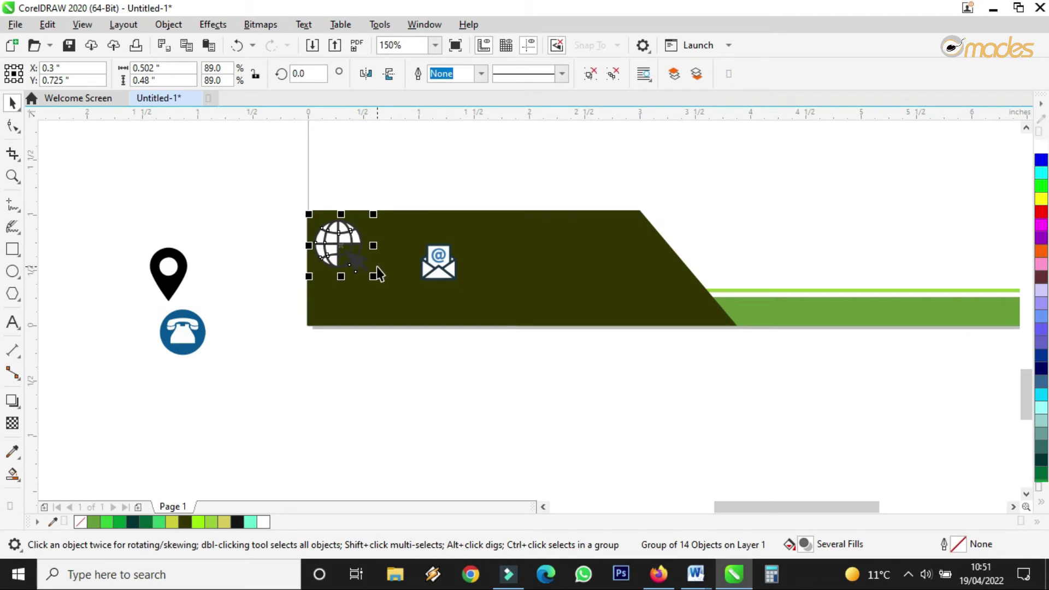
pyautogui.hotkey('ctrl', 'End')
pyautogui.hotkey('ctrl', 'Home')
pyautogui.moveTo(354, 241); pyautogui.dragTo(346, 310)
pyautogui.scroll(2, 347, 310)
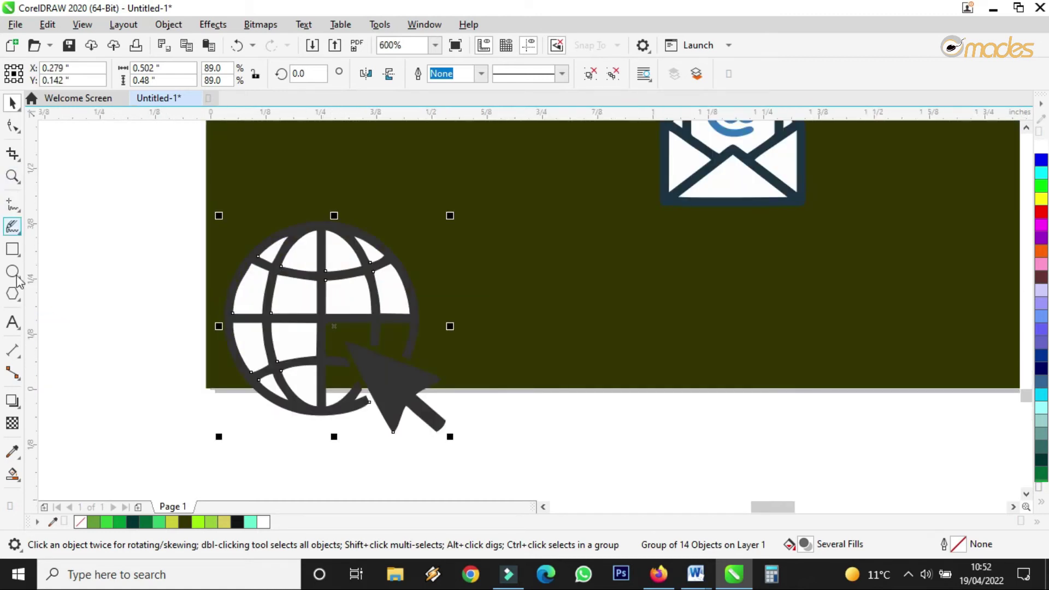
pyautogui.click(11, 270)
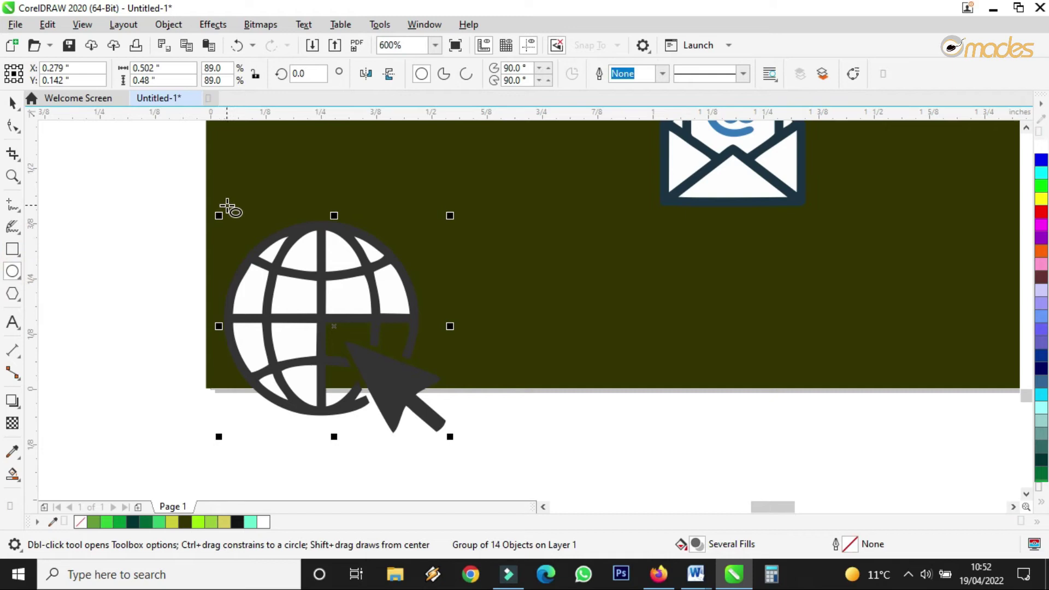
# Step: Draw a thin black circle about 0.611 × 0.62 in centred around the globe icon
pyautogui.moveTo(217, 199); pyautogui.dragTo(480, 480)
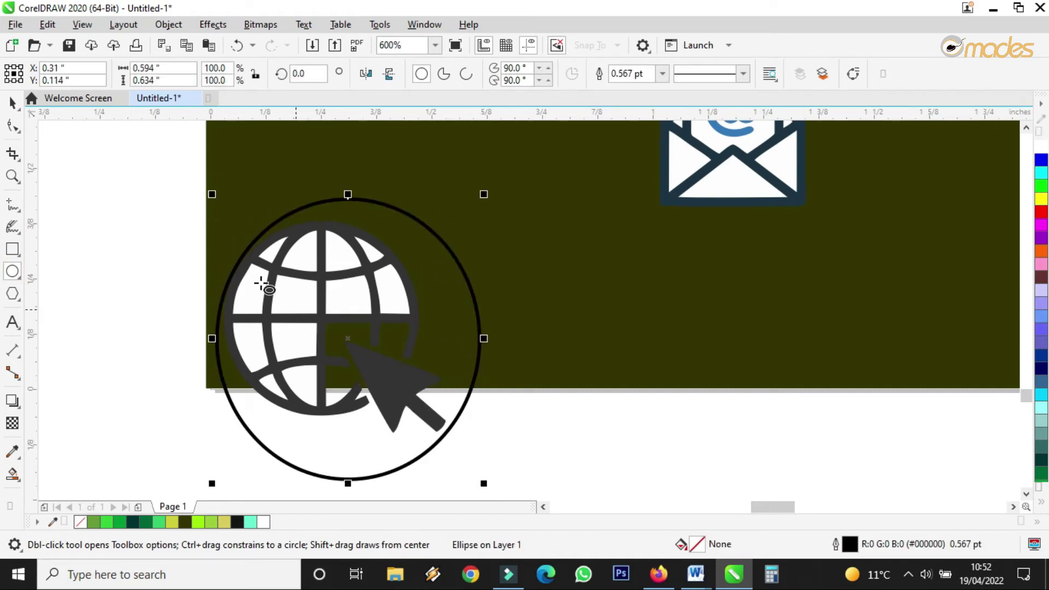
pyautogui.click(13, 103)
pyautogui.moveTo(461, 273); pyautogui.dragTo(457, 269)
pyautogui.moveTo(345, 190); pyautogui.dragTo(344, 197)
pyautogui.moveTo(418, 266); pyautogui.dragTo(415, 265)
pyautogui.moveTo(478, 196); pyautogui.dragTo(481, 192)
pyautogui.moveTo(464, 272); pyautogui.dragTo(446, 280)
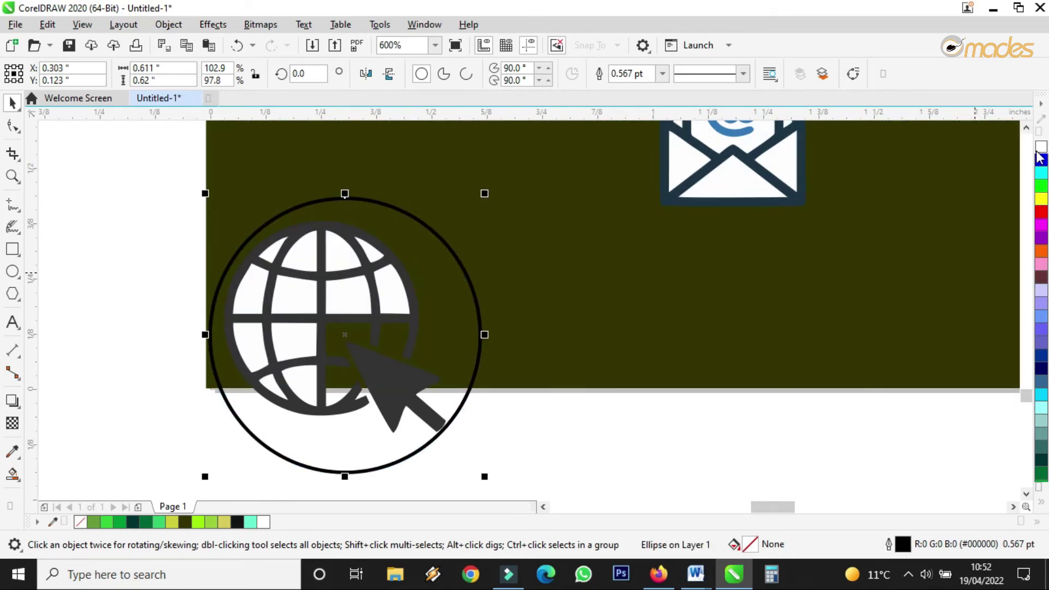
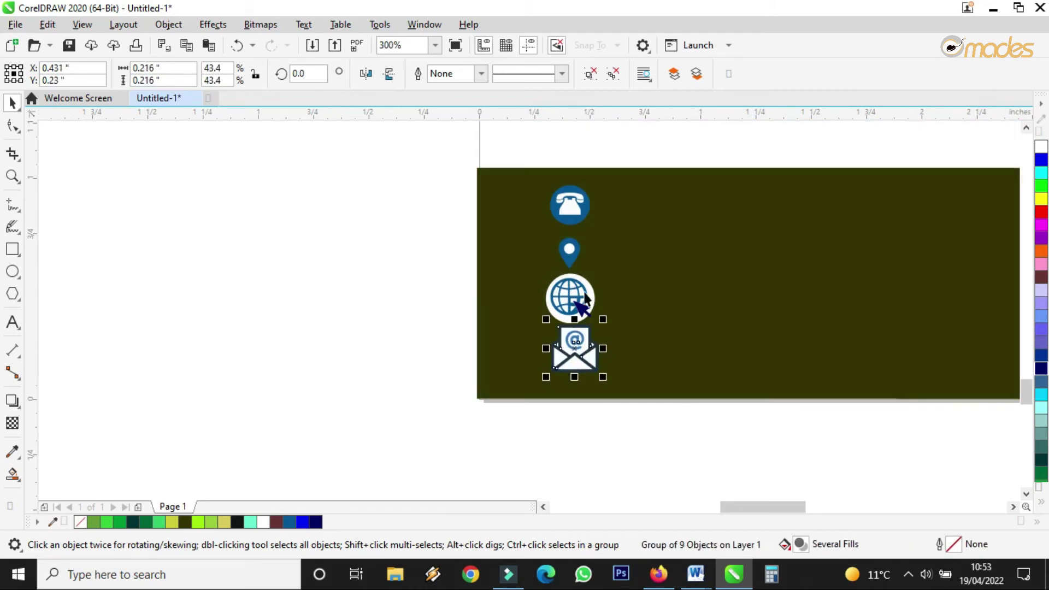
# Step: Move the globe into the column, resize the location pin, and shrink the phone icon to about 84% and raise it
pyautogui.click(584, 298)
pyautogui.moveTo(574, 300); pyautogui.dragTo(593, 269)
pyautogui.click(570, 252)
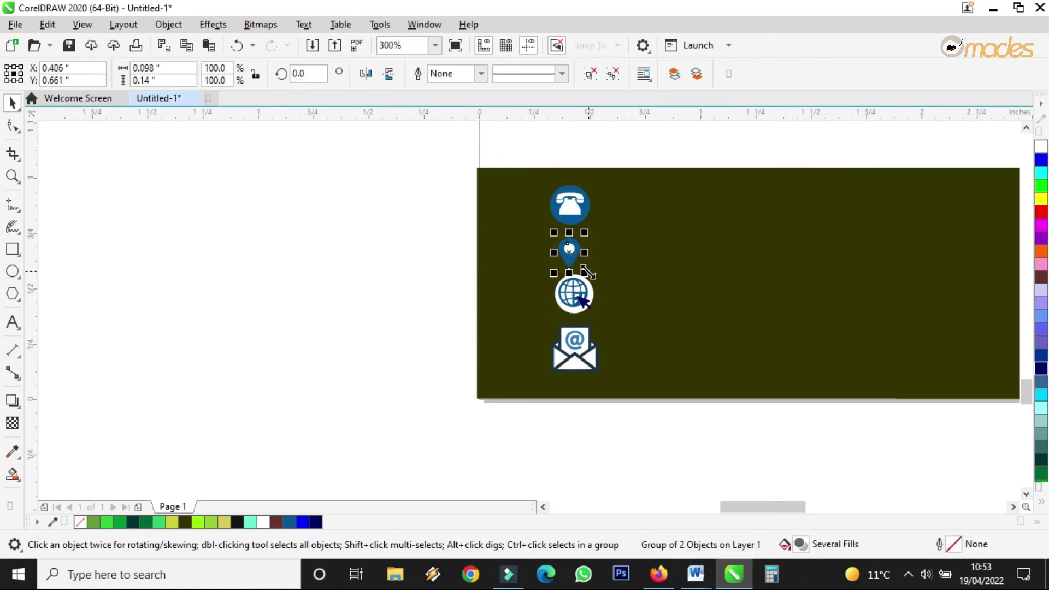
pyautogui.moveTo(589, 228); pyautogui.dragTo(587, 225)
pyautogui.click(582, 207)
pyautogui.moveTo(601, 181); pyautogui.dragTo(568, 195)
pyautogui.moveTo(571, 250); pyautogui.dragTo(572, 236)
# Step: Move the location pin up into place and shrink the envelope icon to match the others
pyautogui.moveTo(574, 295); pyautogui.dragTo(574, 289)
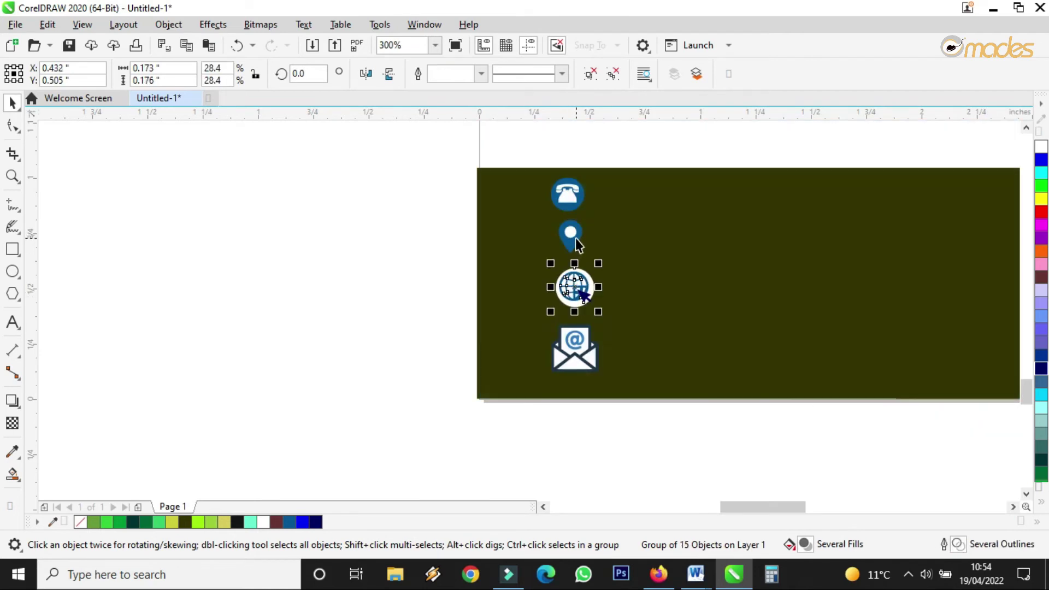
pyautogui.click(576, 239)
pyautogui.click(593, 339)
pyautogui.moveTo(602, 323); pyautogui.dragTo(588, 342)
pyautogui.scroll(-3, 415, 349)
pyautogui.scroll(3, 484, 353)
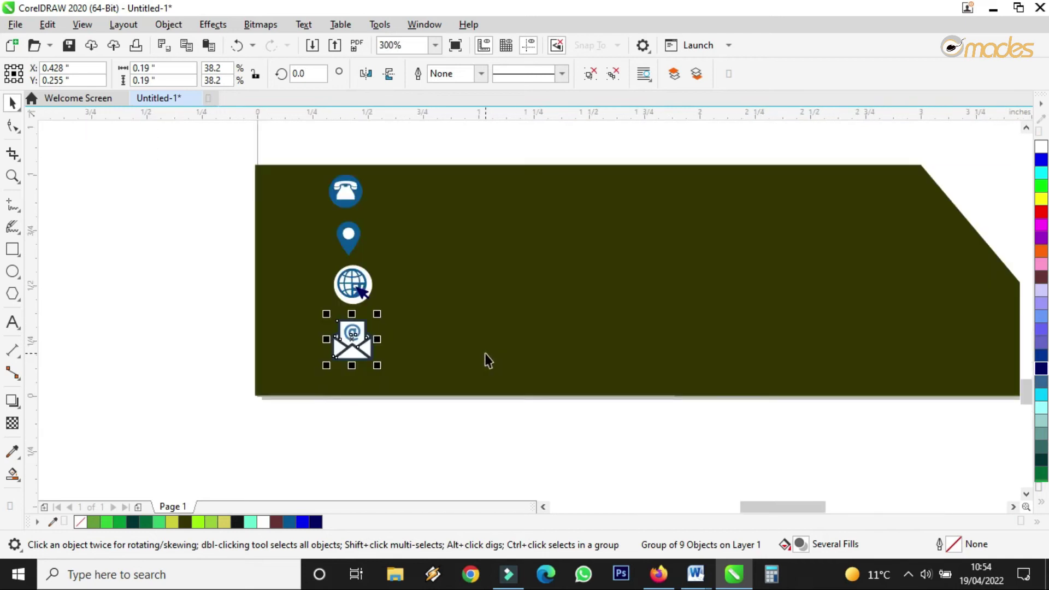
pyautogui.click(13, 322)
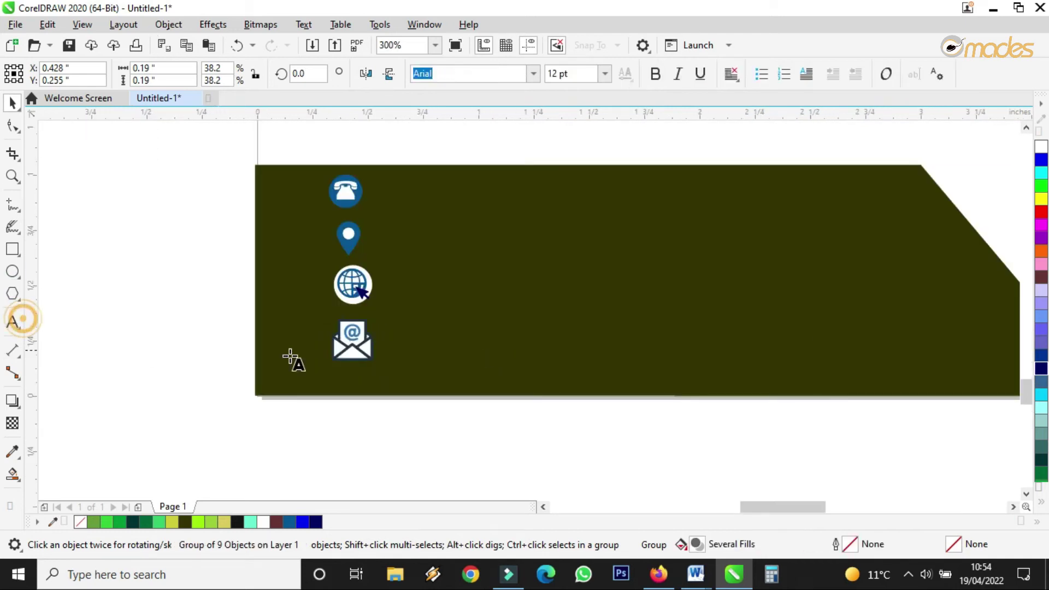
# Step: Type the phone number on the canvas, replacing the mistyped V with a space
pyautogui.click(464, 427)
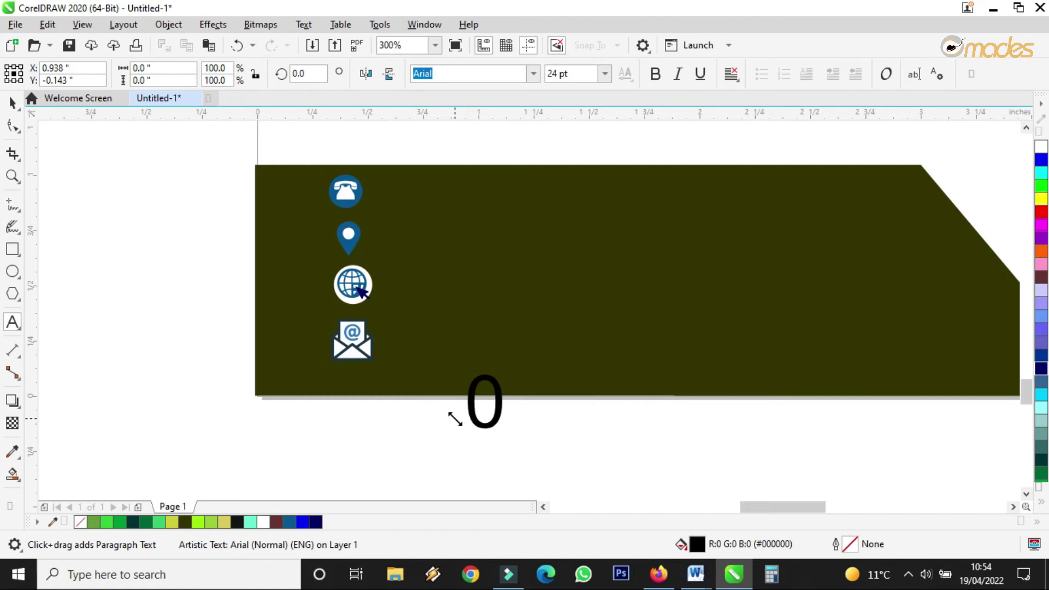
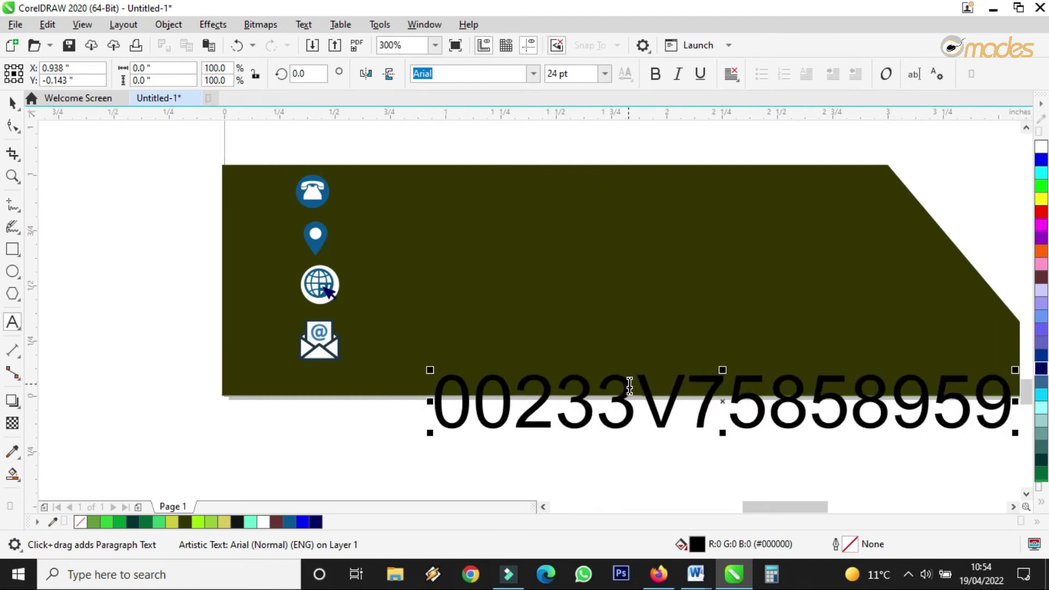
pyautogui.moveTo(635, 382); pyautogui.dragTo(667, 391)
pyautogui.press('BackSpace')
pyautogui.click(819, 372)
# Step: Make the phone number white, scale it to about 10 pt and set it beside the phone icon
pyautogui.click(12, 103)
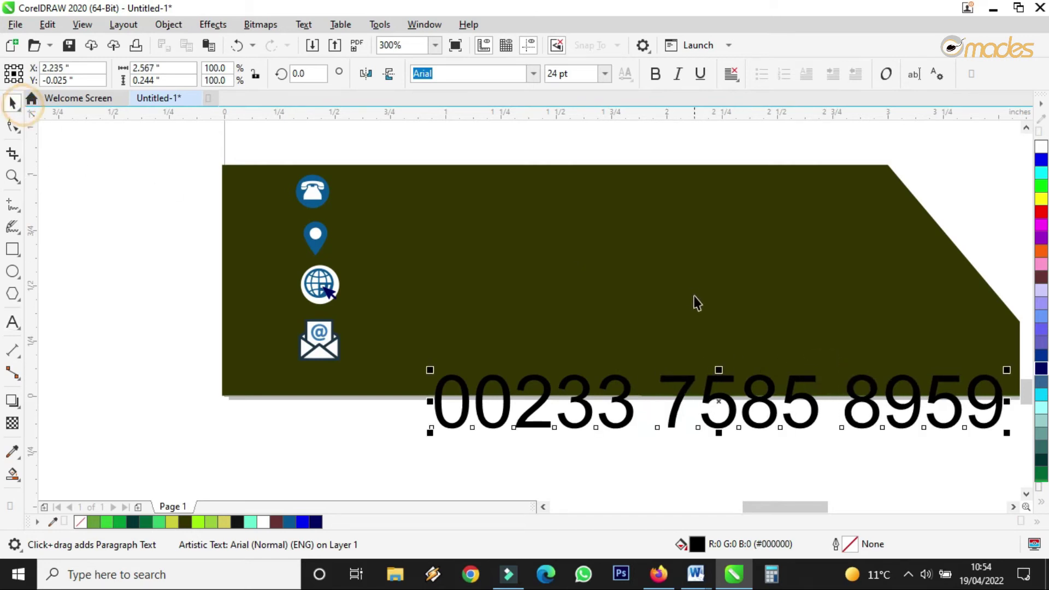
pyautogui.moveTo(689, 376); pyautogui.dragTo(610, 175)
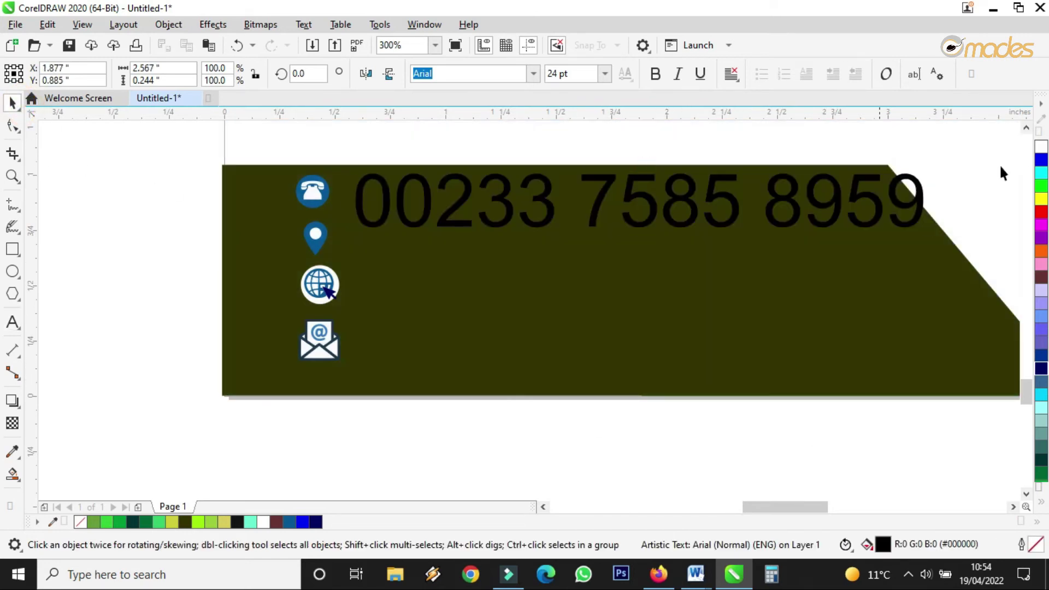
pyautogui.click(1041, 146)
pyautogui.moveTo(929, 234); pyautogui.dragTo(598, 249)
pyautogui.moveTo(475, 184); pyautogui.dragTo(468, 191)
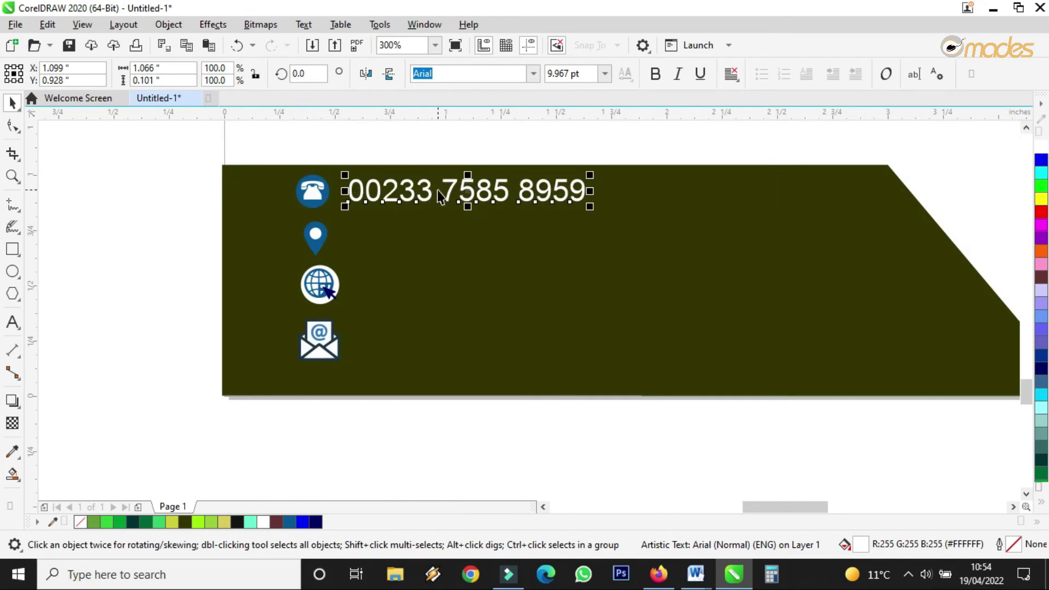
pyautogui.moveTo(427, 193); pyautogui.dragTo(429, 232)
# Step: Retype a duplicate of the phone text as the street address beside the location pin
pyautogui.rightClick(428, 231)
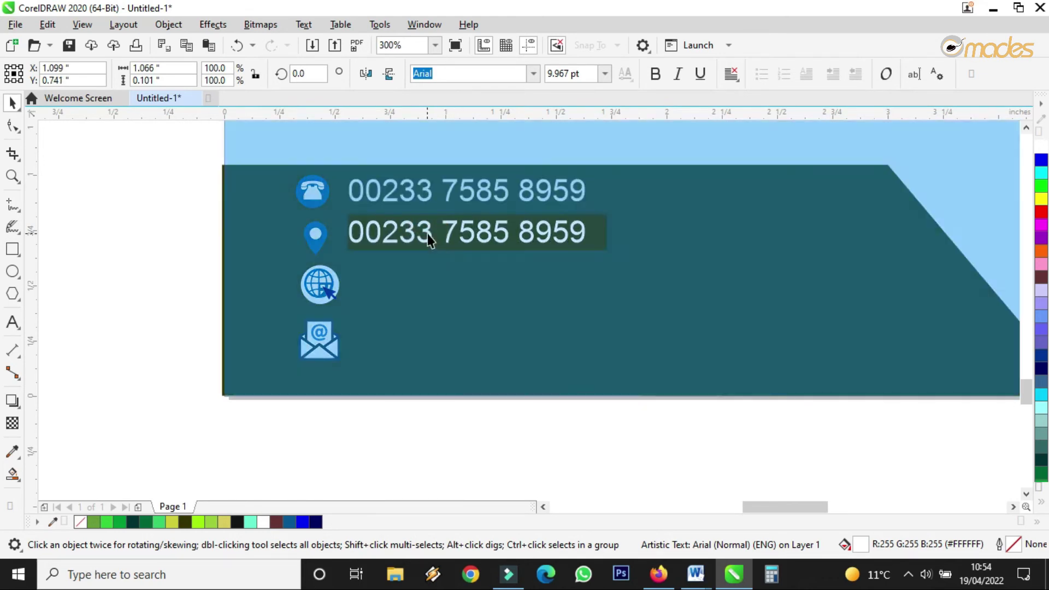
pyautogui.doubleClick(426, 232)
pyautogui.hotkey('ctrl', 'a')
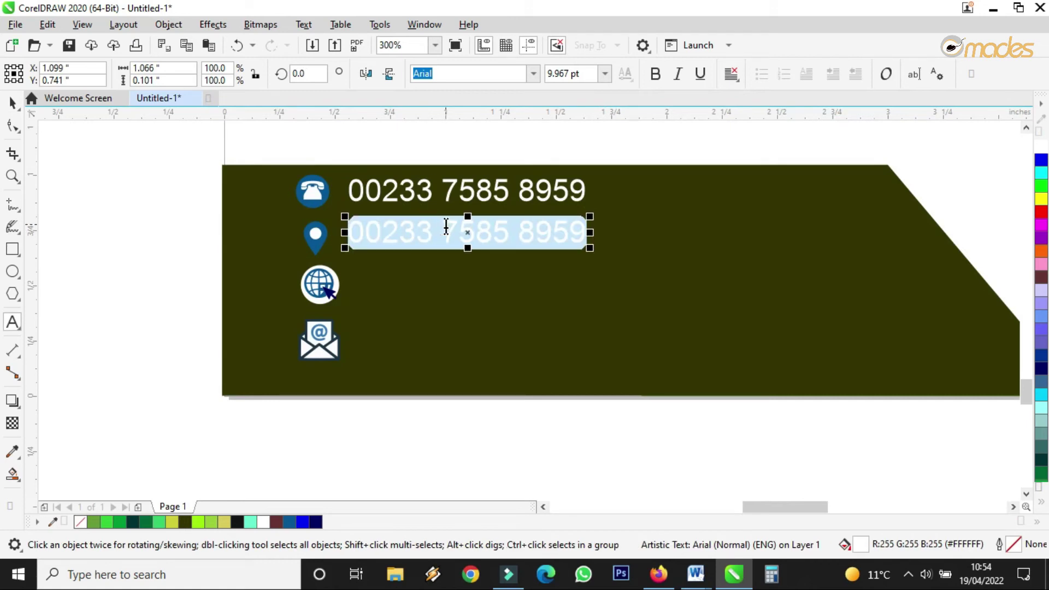
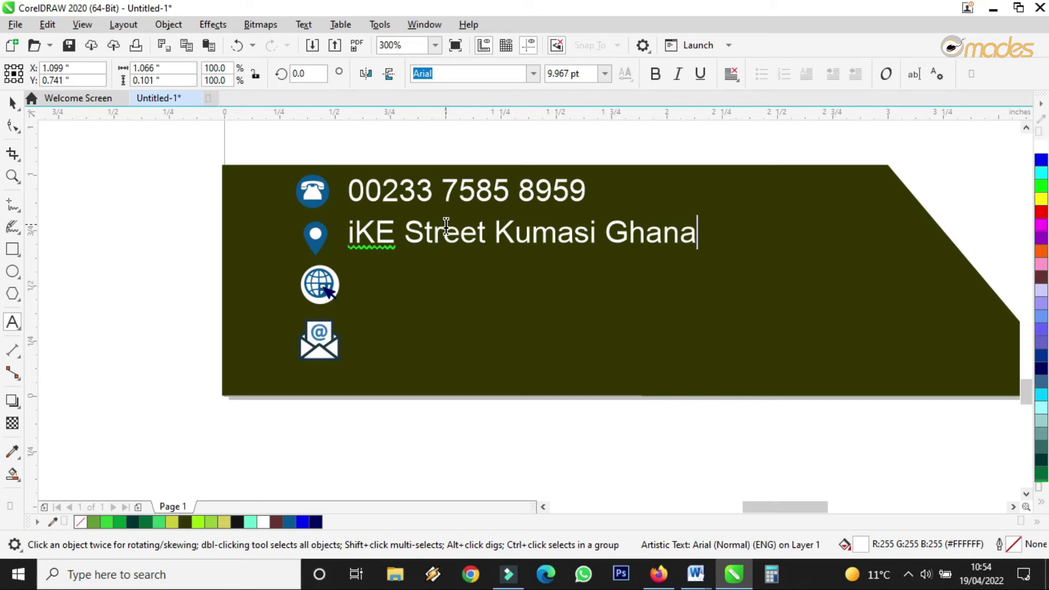
pyautogui.click(493, 233)
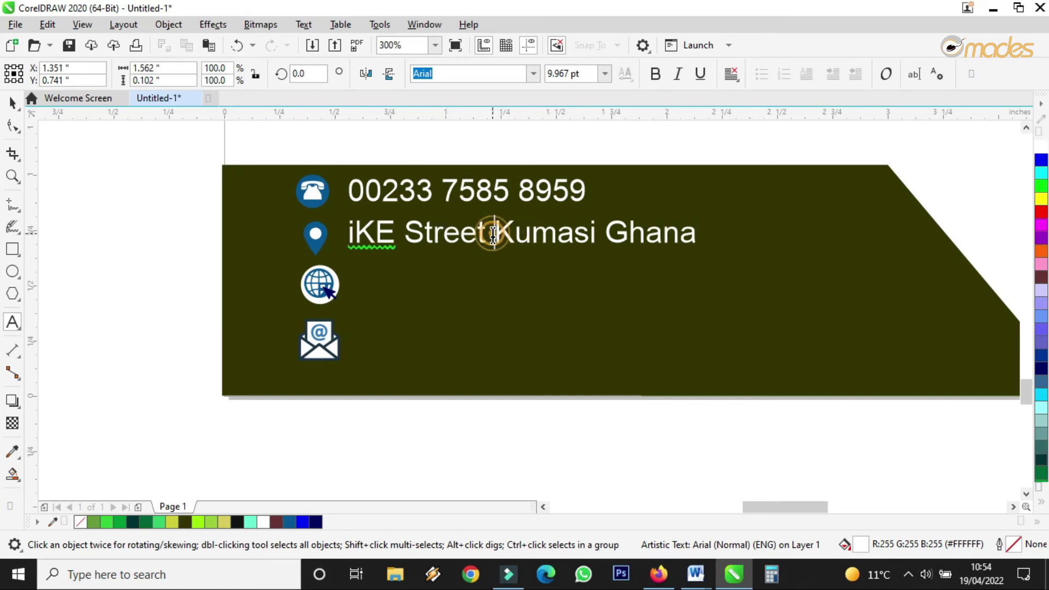
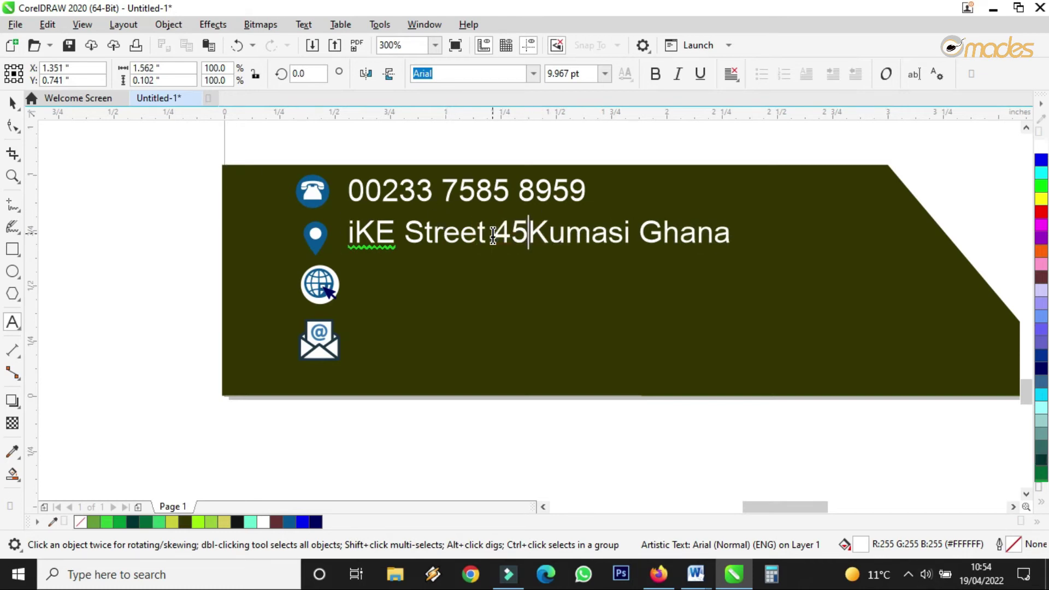
pyautogui.click(10, 100)
# Step: Copy the address line down to the globe row and start editing it
pyautogui.moveTo(451, 240); pyautogui.dragTo(452, 297)
pyautogui.doubleClick(440, 290)
pyautogui.click(440, 290)
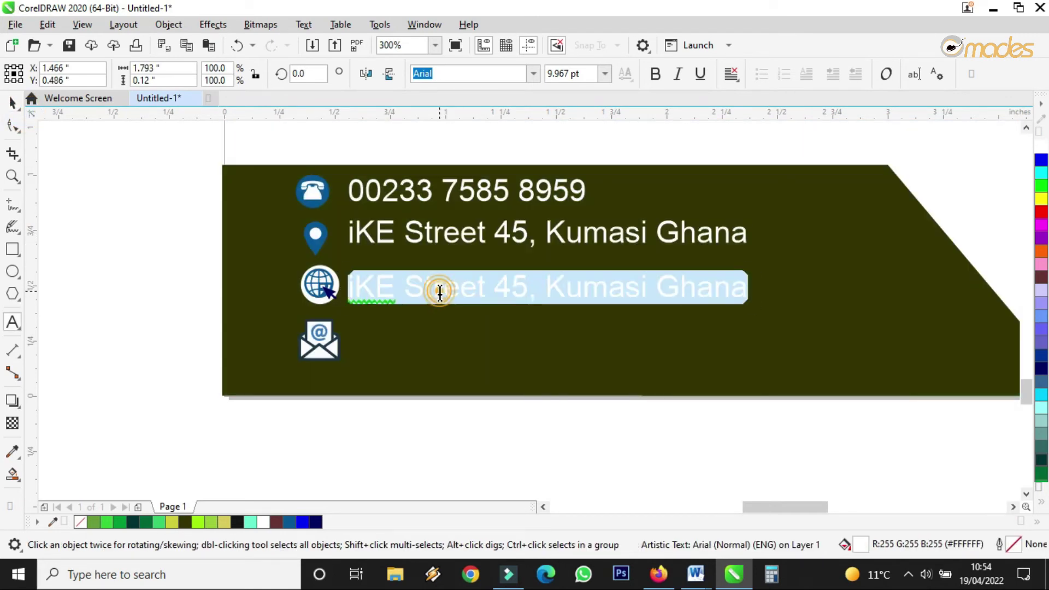
pyautogui.write('www')
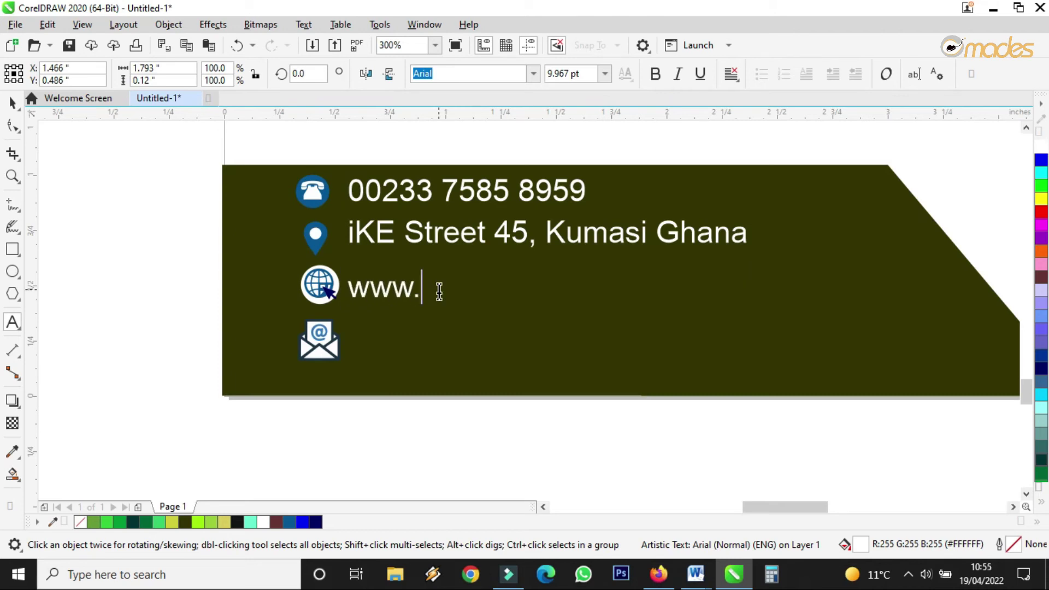
pyautogui.write('.ike')
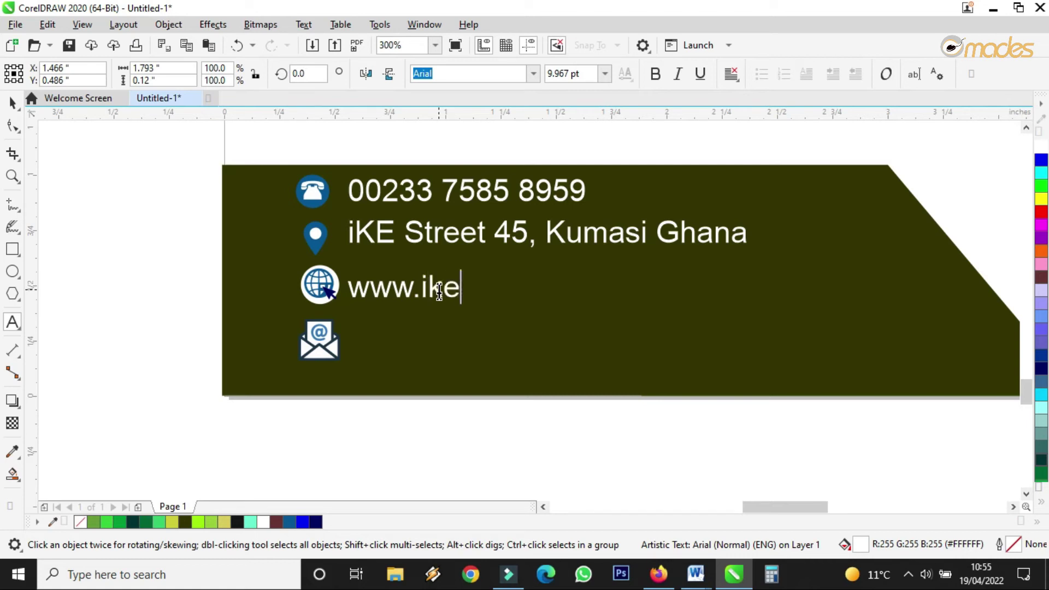
pyautogui.write('str')
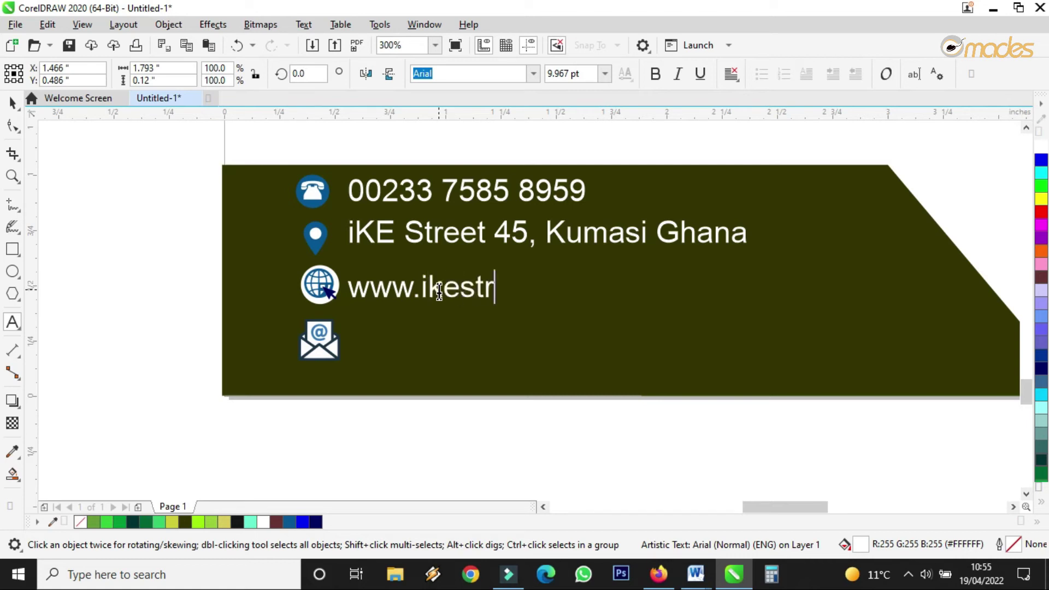
pyautogui.write('eet.com')
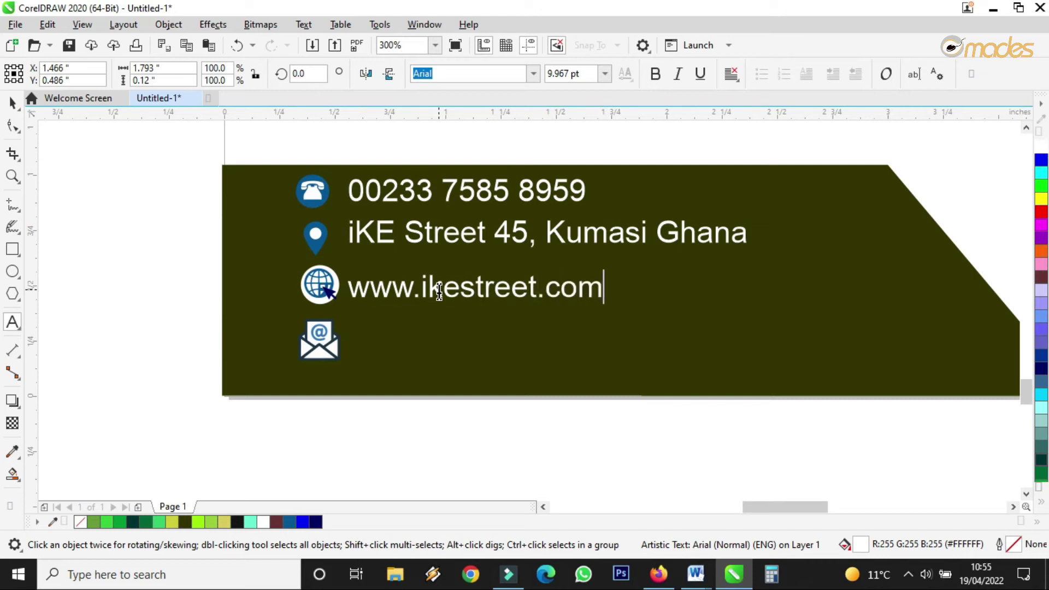
pyautogui.press('Escape')
pyautogui.click(12, 102)
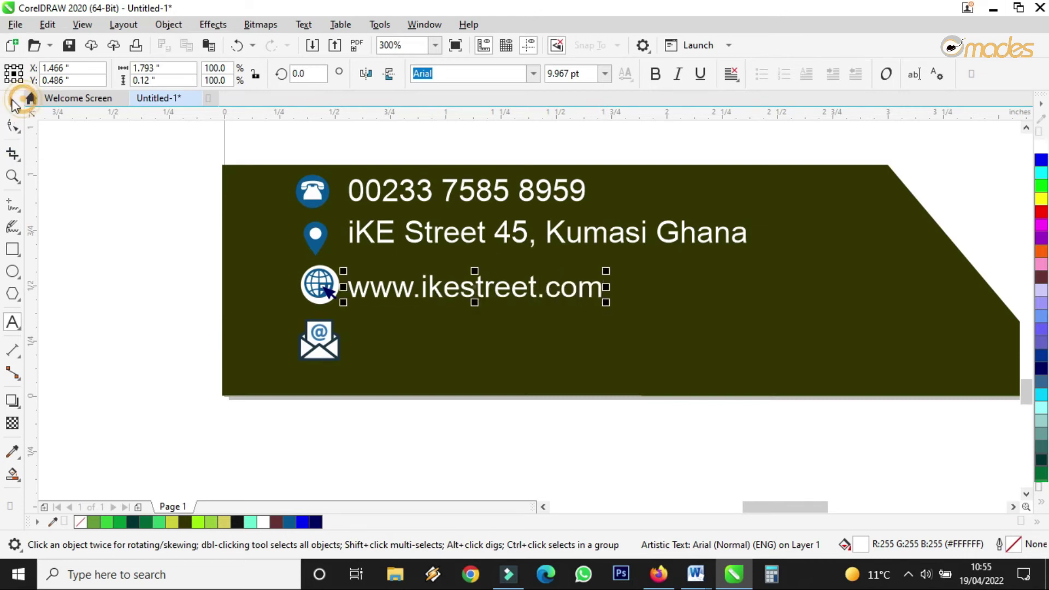
# Step: Shrink the globe icon to about 90% and copy the website text beside the envelope icon
pyautogui.click(328, 294)
pyautogui.moveTo(343, 260); pyautogui.dragTo(339, 266)
pyautogui.click(331, 344)
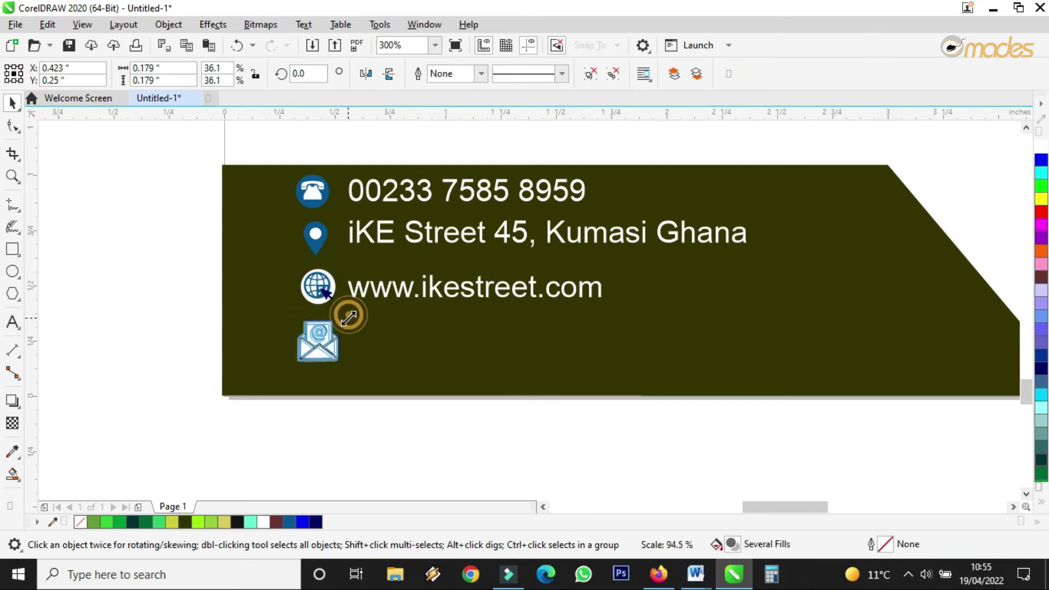
pyautogui.moveTo(457, 288); pyautogui.dragTo(350, 348)
pyautogui.doubleClick(410, 348)
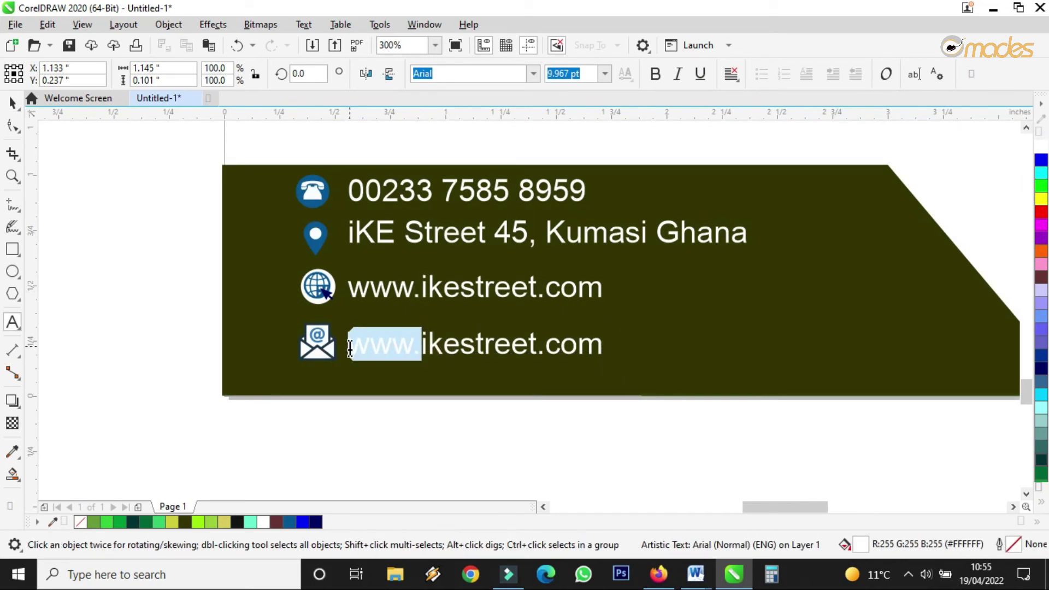
pyautogui.press('BackSpace')
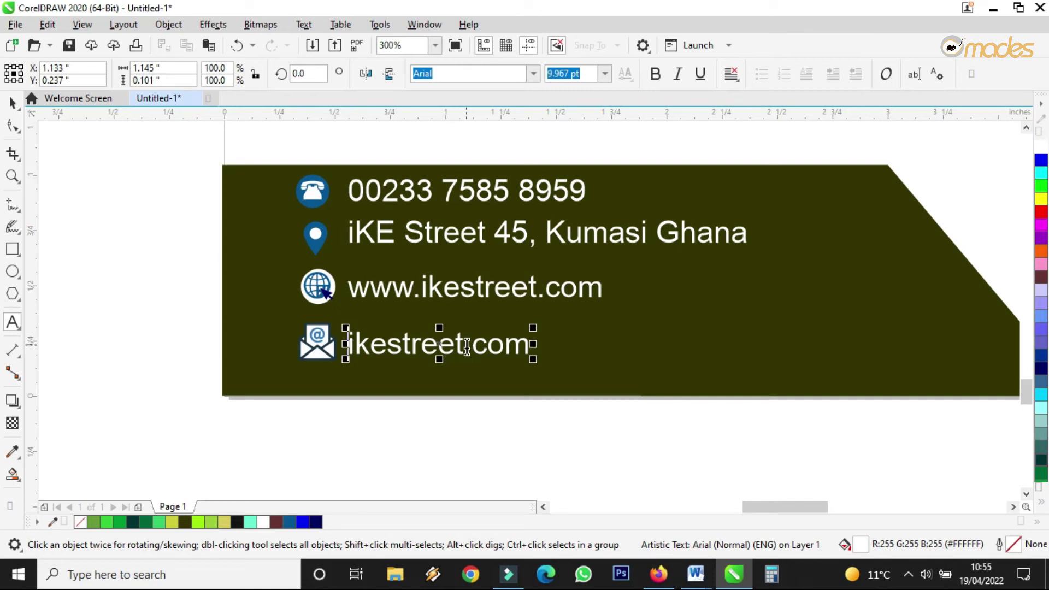
pyautogui.moveTo(465, 347); pyautogui.dragTo(471, 348)
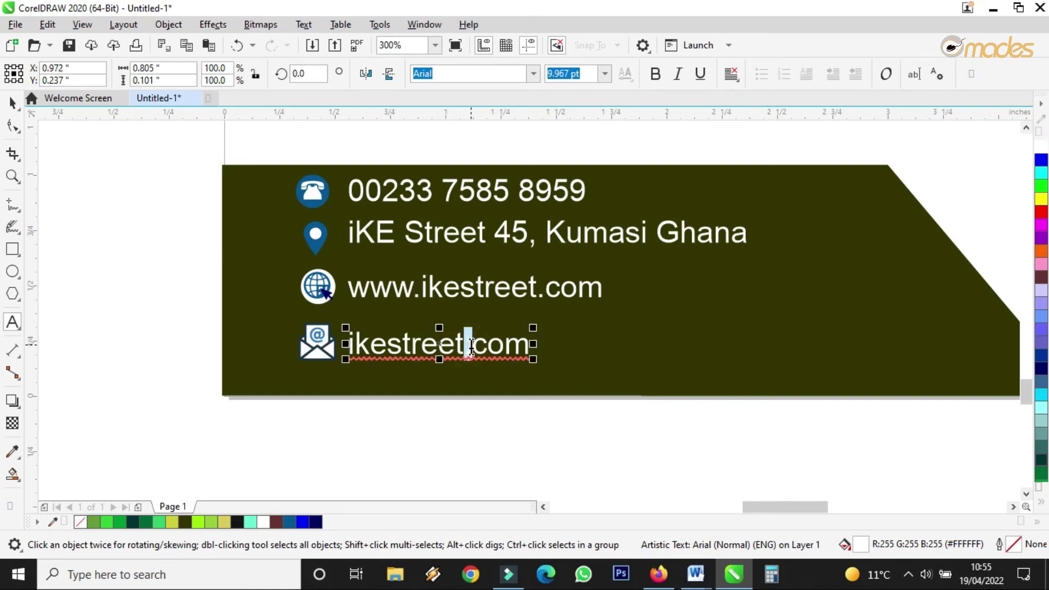
pyautogui.write('@')
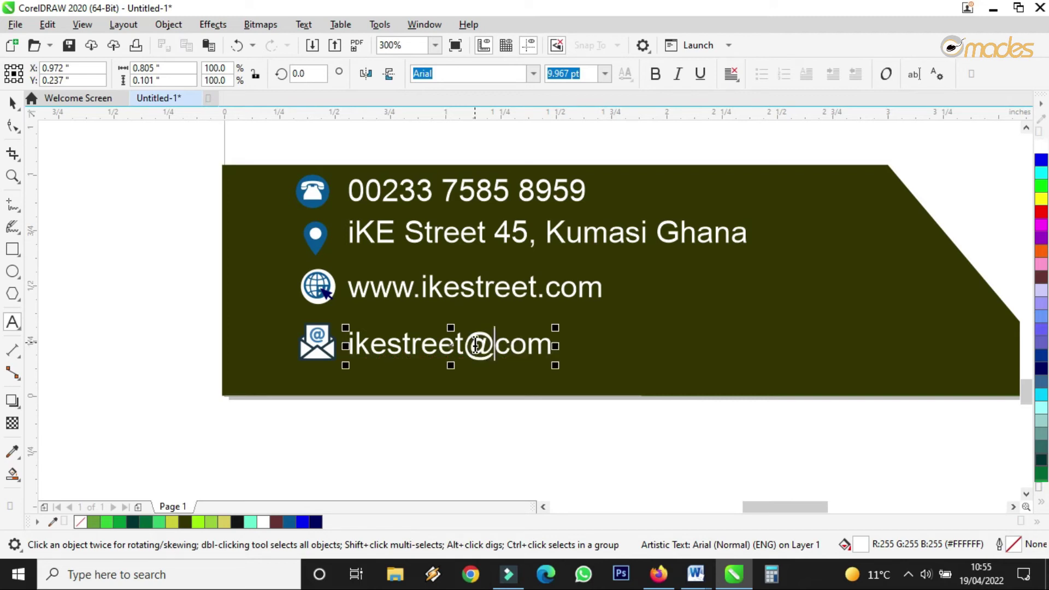
pyautogui.write('gmail')
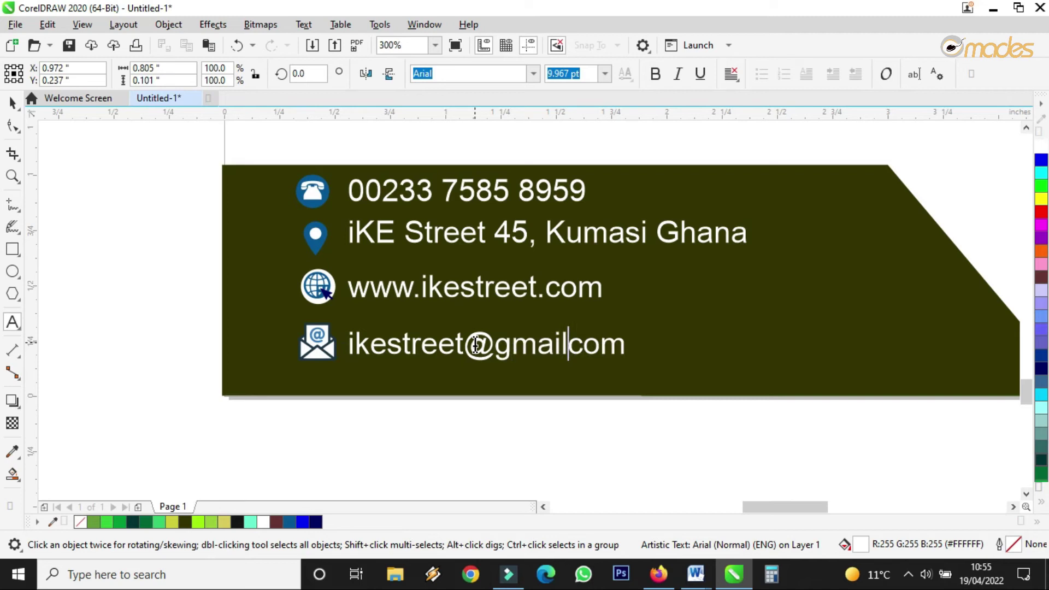
pyautogui.write('.')
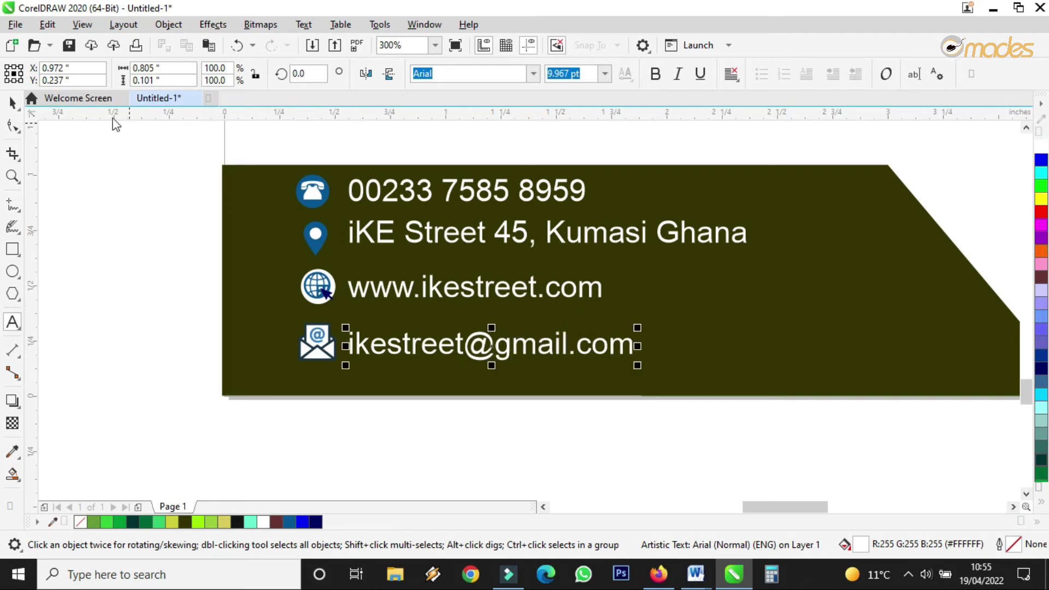
# Step: Set all four contact text lines to 9 pt
pyautogui.click(12, 102)
pyautogui.scroll(-4, 335, 370)
pyautogui.click(407, 424)
pyautogui.scroll(2, 363, 390)
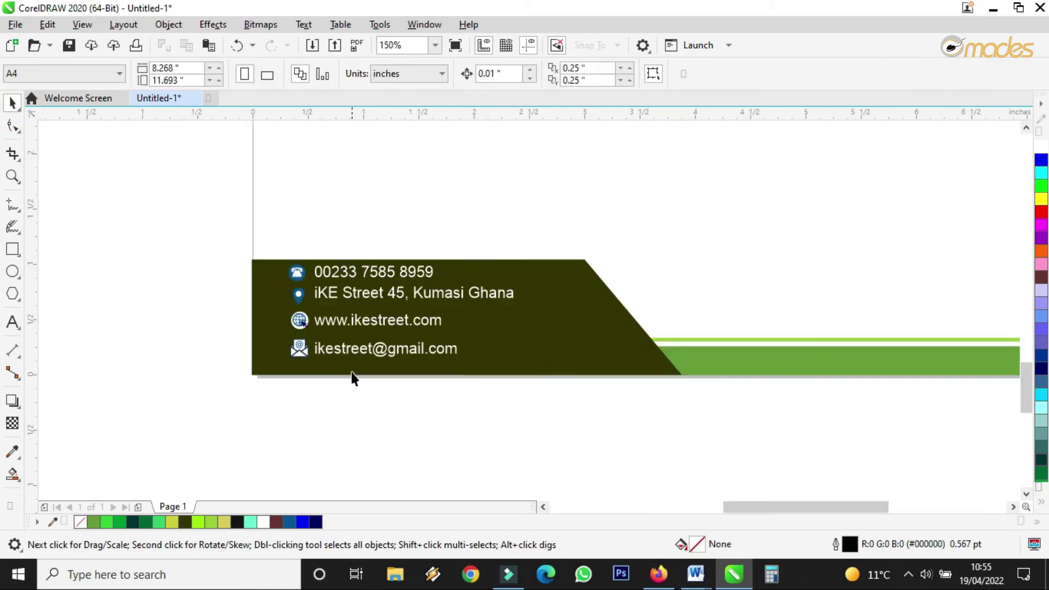
pyautogui.moveTo(546, 213); pyautogui.dragTo(560, 209)
pyautogui.click(605, 73)
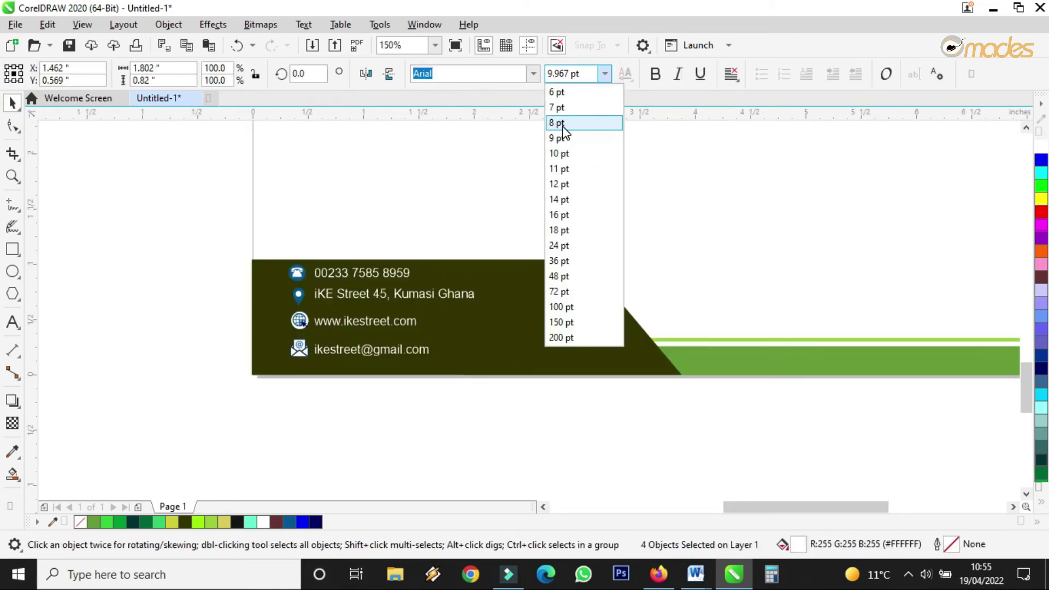
pyautogui.click(560, 138)
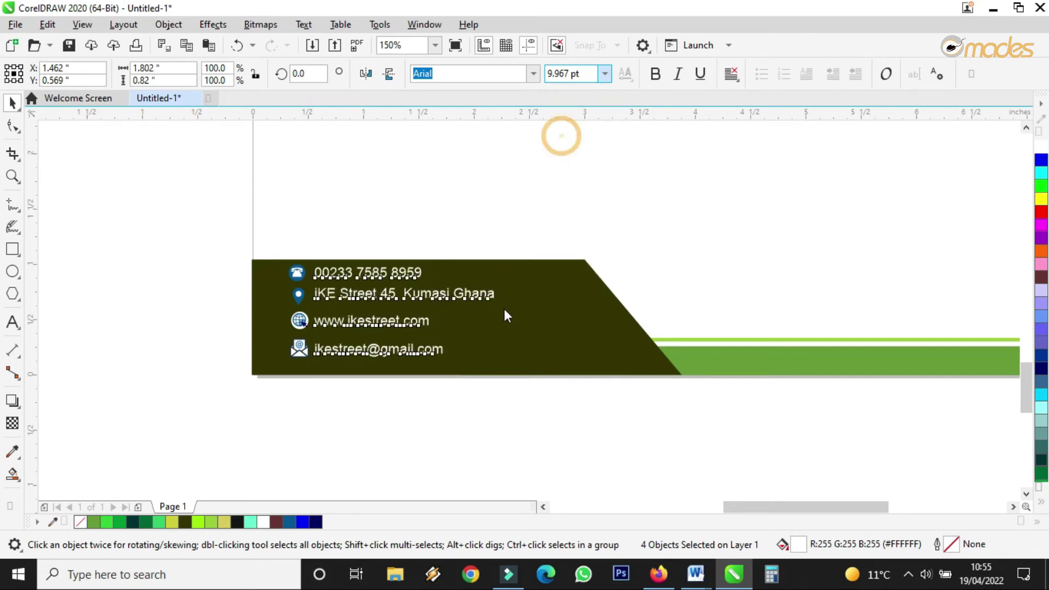
pyautogui.click(451, 461)
# Step: Nudge the e-mail row up and shift the whole contact block slightly right and down
pyautogui.scroll(2, 329, 307)
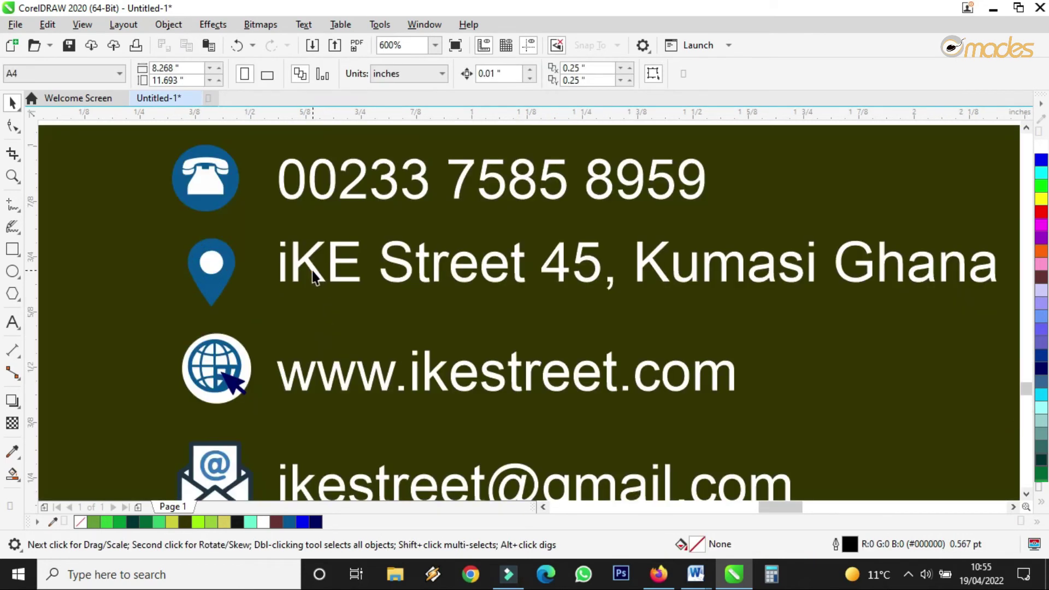
pyautogui.click(311, 273)
pyautogui.scroll(-2, 310, 277)
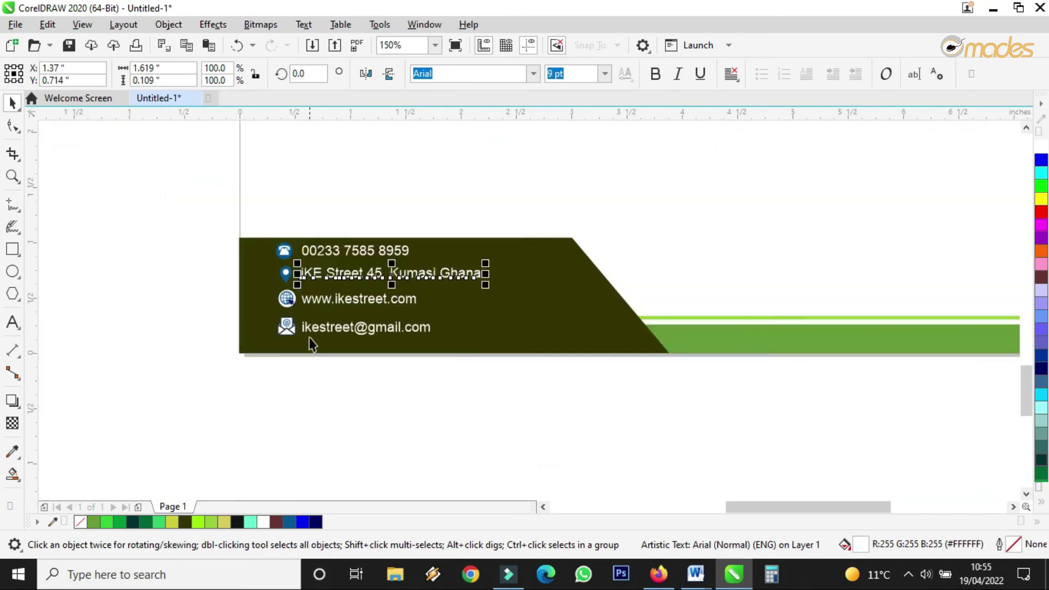
pyautogui.scroll(1, 311, 341)
pyautogui.moveTo(218, 403); pyautogui.dragTo(604, 269)
pyautogui.moveTo(389, 323); pyautogui.dragTo(388, 316)
pyautogui.moveTo(205, 402); pyautogui.dragTo(698, 130)
pyautogui.moveTo(346, 203); pyautogui.dragTo(365, 216)
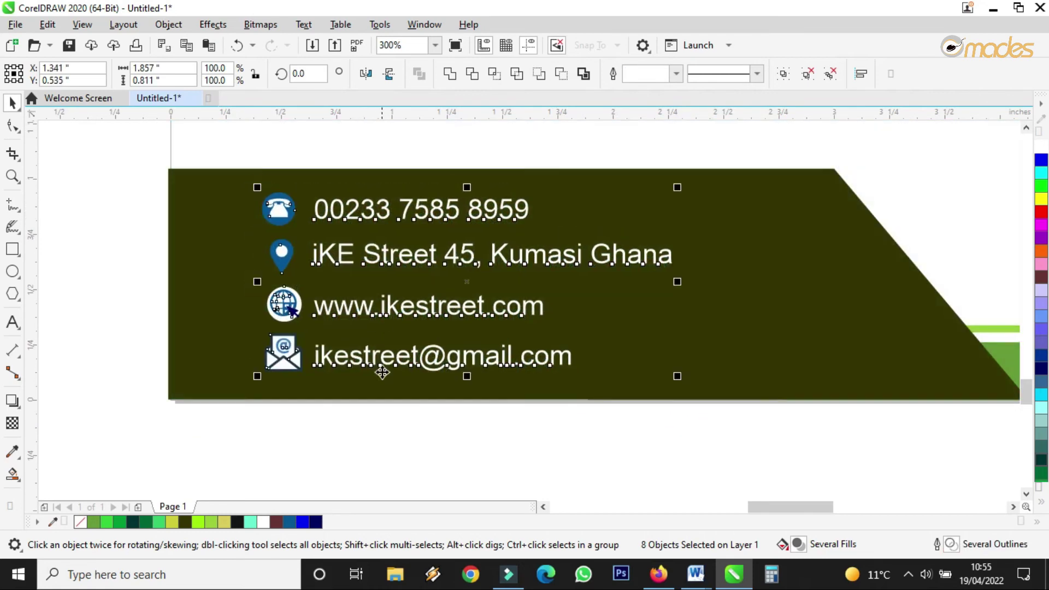
pyautogui.click(377, 454)
# Step: Shrink the phone icon slightly and line it up with the other icons
pyautogui.moveTo(117, 186); pyautogui.dragTo(322, 239)
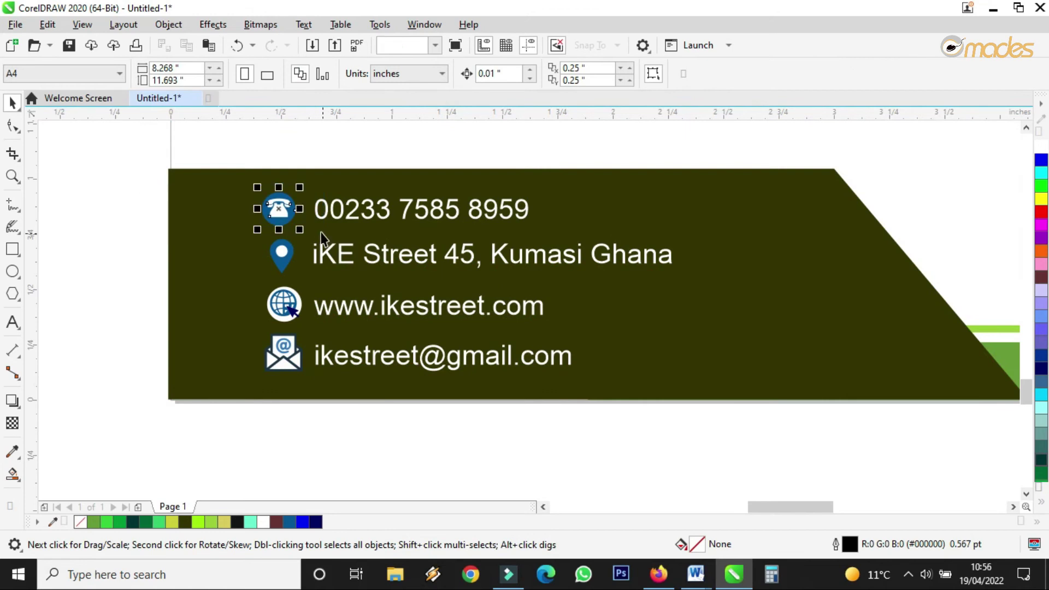
pyautogui.scroll(2, 314, 149)
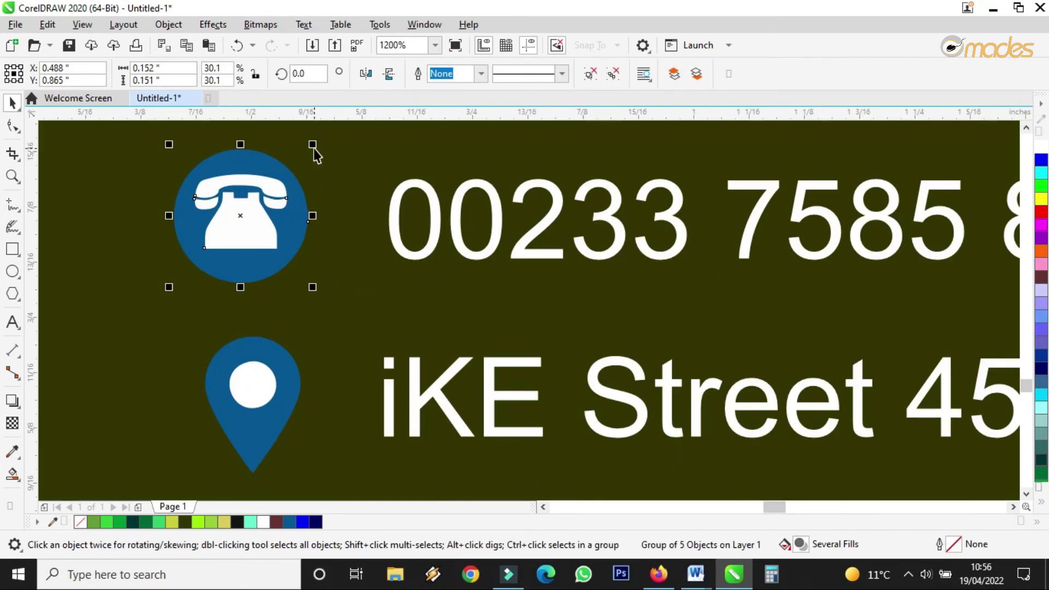
pyautogui.moveTo(314, 149); pyautogui.dragTo(298, 164)
pyautogui.moveTo(263, 202); pyautogui.dragTo(279, 206)
pyautogui.scroll(-2, 282, 219)
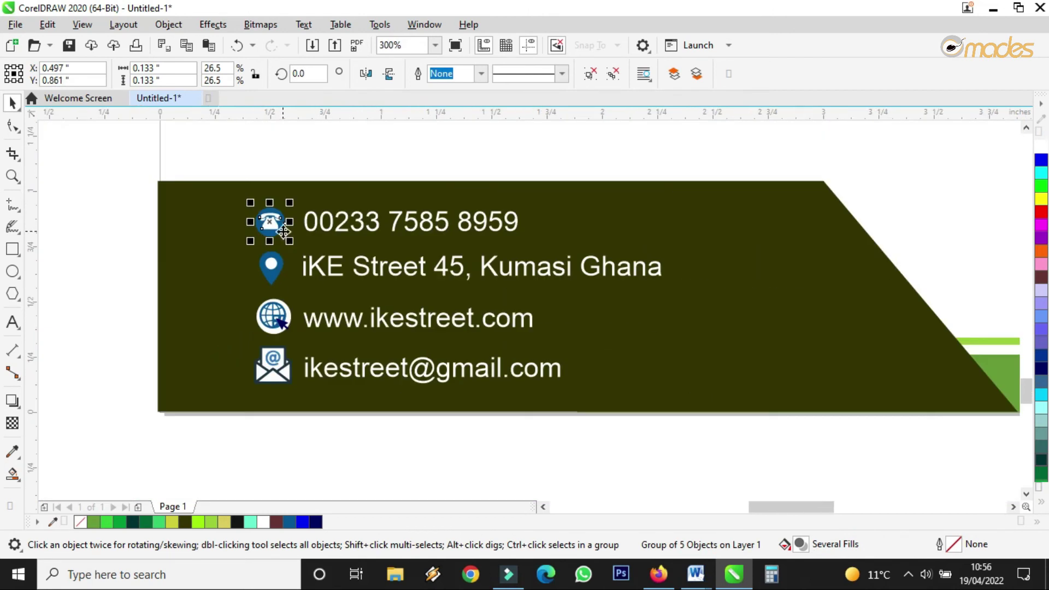
pyautogui.click(418, 428)
pyautogui.scroll(-2, 563, 477)
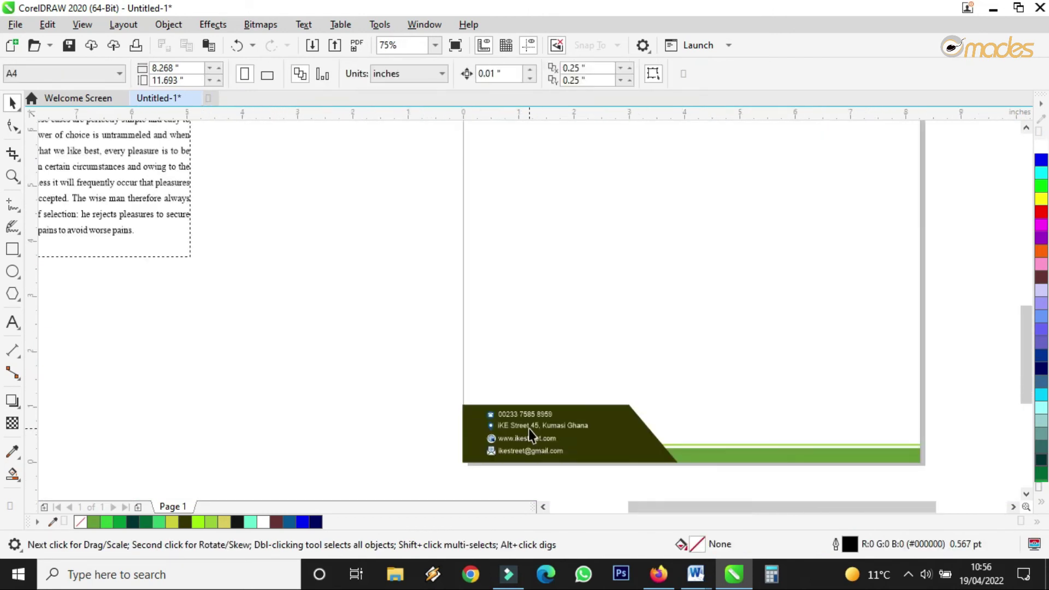
# Step: Group the logo's circle and name text, then drop a copy of the group mid-page
pyautogui.scroll(2, 651, 470)
pyautogui.scroll(-3, 563, 381)
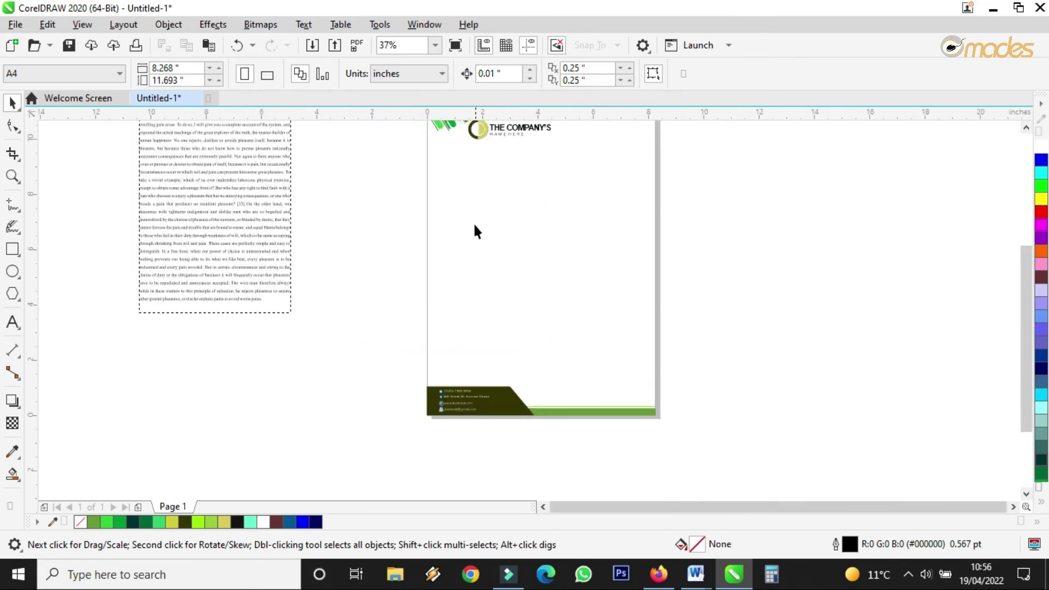
pyautogui.scroll(-1, 476, 232)
pyautogui.scroll(3, 498, 186)
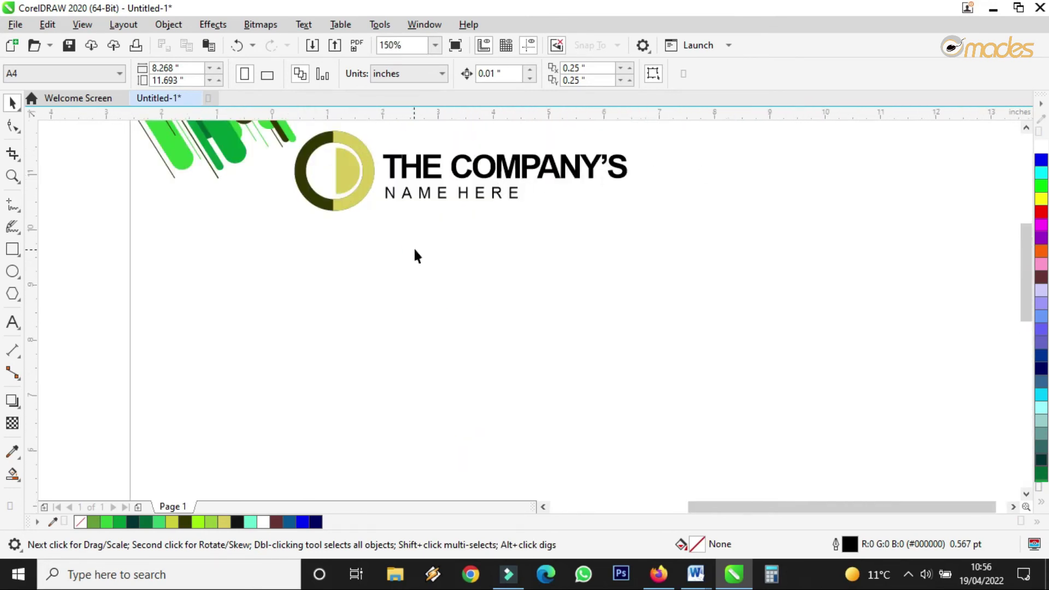
pyautogui.scroll(-1, 417, 256)
pyautogui.moveTo(753, 180); pyautogui.dragTo(236, 277)
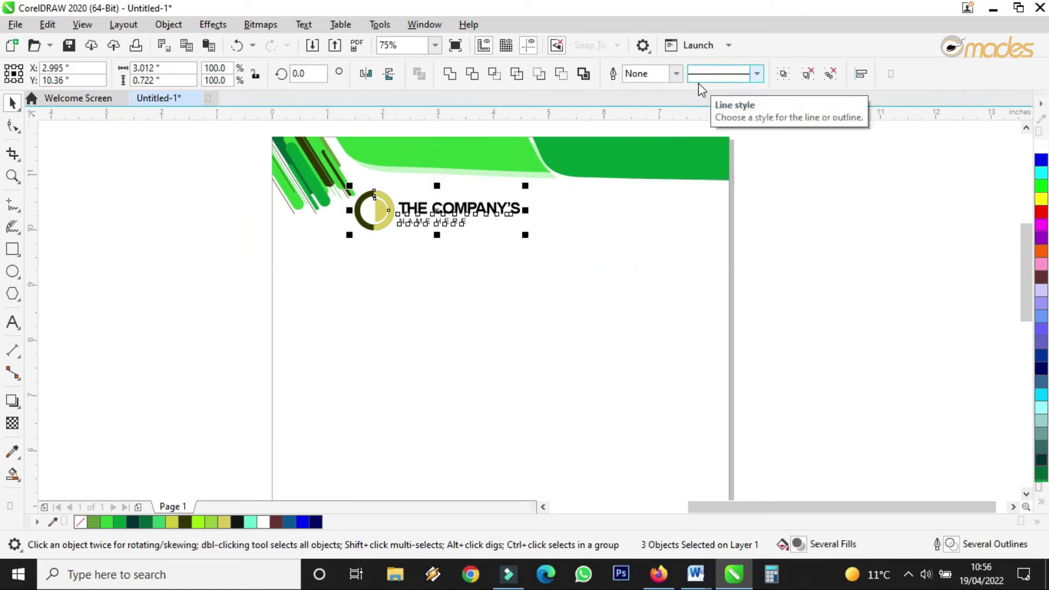
pyautogui.click(783, 75)
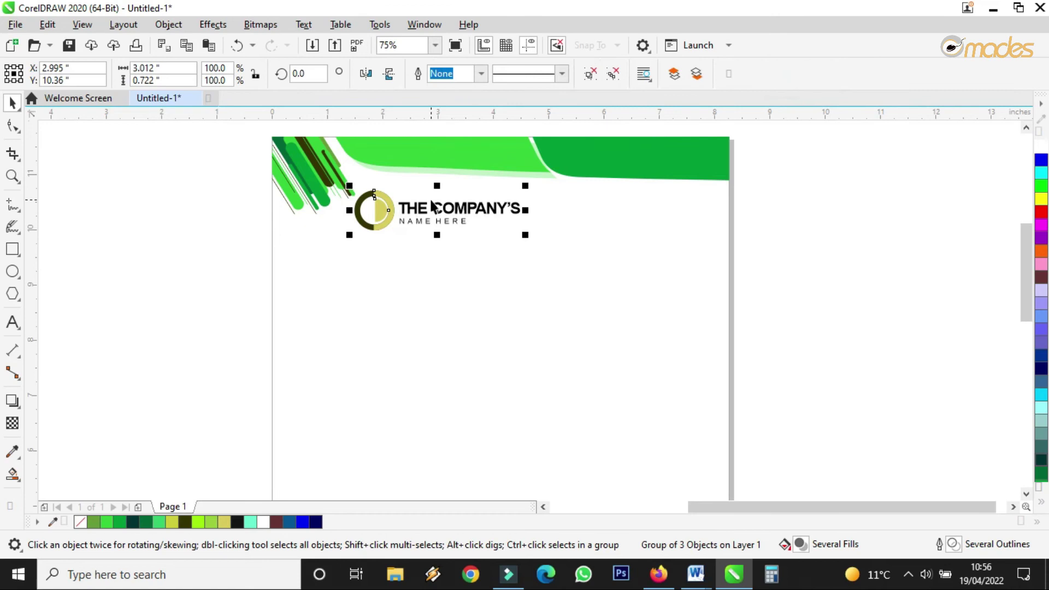
pyautogui.moveTo(437, 209); pyautogui.dragTo(424, 354)
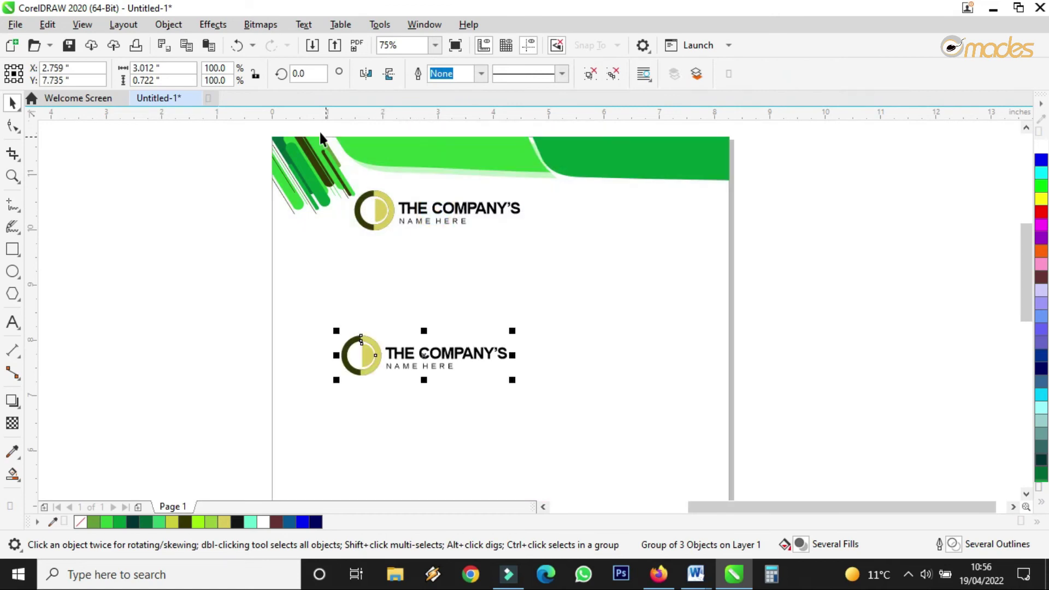
pyautogui.click(274, 27)
# Step: Convert the logo copy to a 300 dpi RGB bitmap
pyautogui.click(292, 47)
pyautogui.click(552, 375)
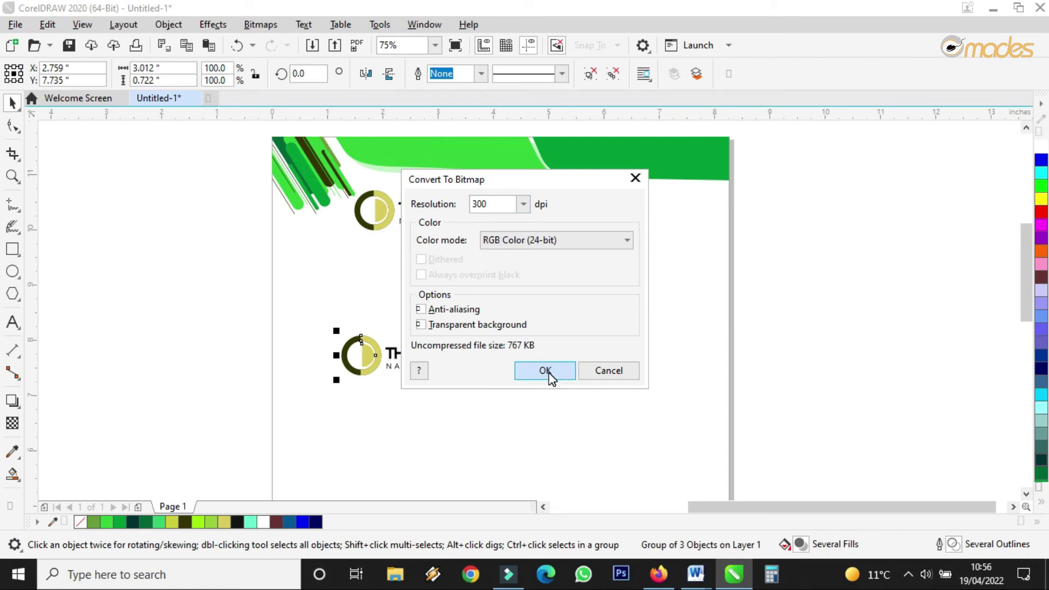
pyautogui.click(549, 374)
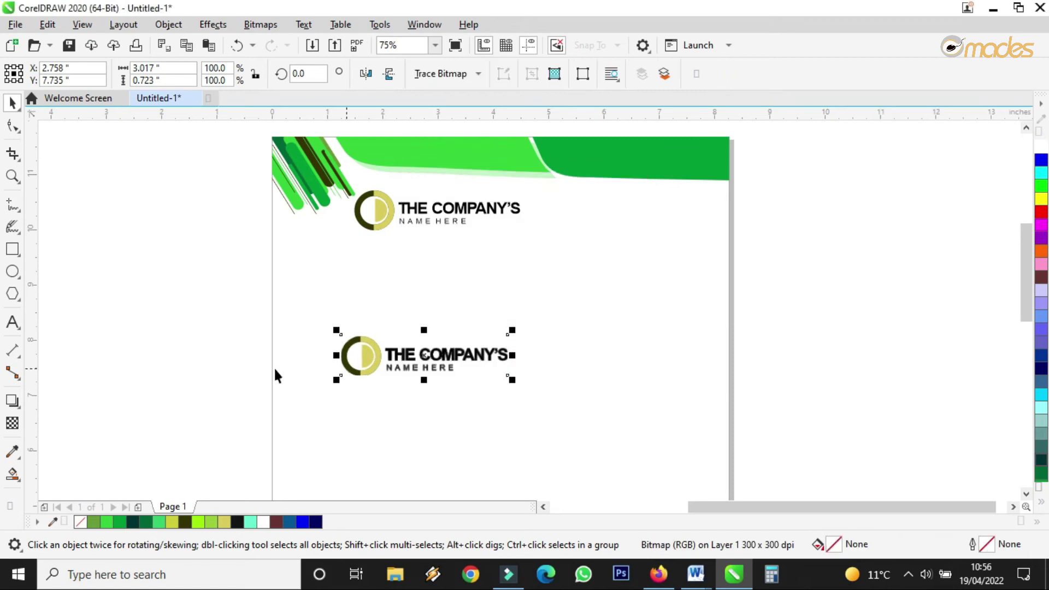
# Step: Fade the logo bitmap with uniform transparency set to 96
pyautogui.click(14, 424)
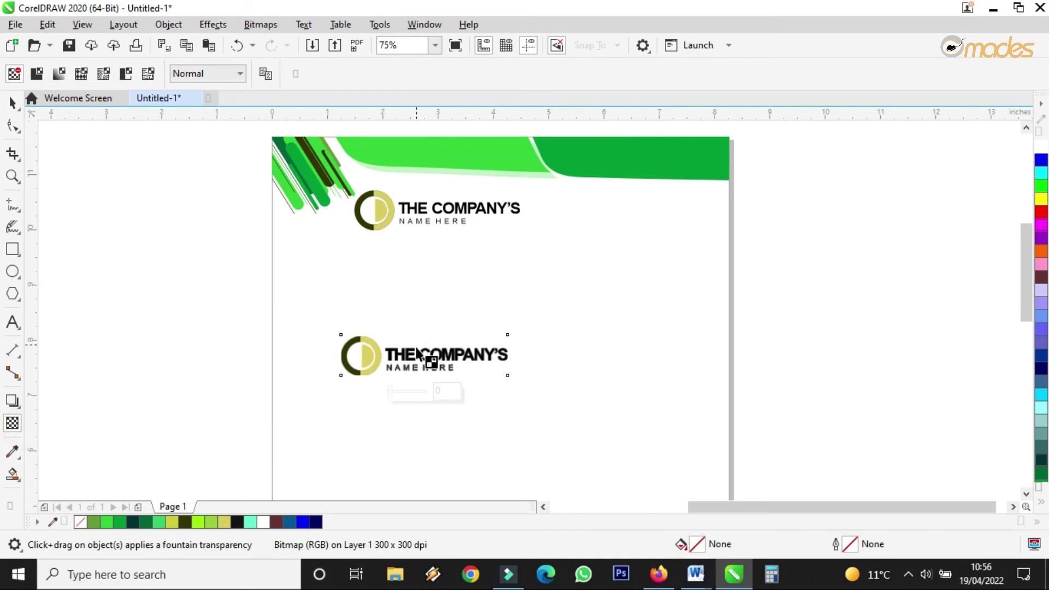
pyautogui.moveTo(393, 391); pyautogui.dragTo(422, 388)
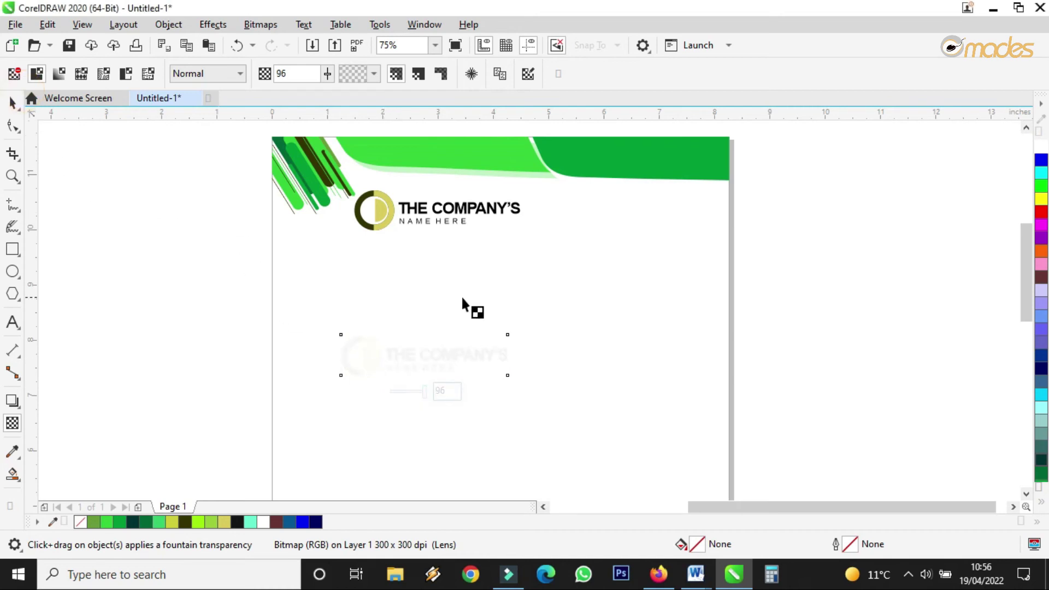
pyautogui.click(12, 101)
# Step: Enlarge the faded logo to about 249% and move it onto the letterhead page
pyautogui.moveTo(512, 330); pyautogui.dragTo(705, 227)
pyautogui.scroll(-5, 503, 300)
pyautogui.moveTo(504, 300); pyautogui.dragTo(497, 356)
pyautogui.scroll(5, 500, 353)
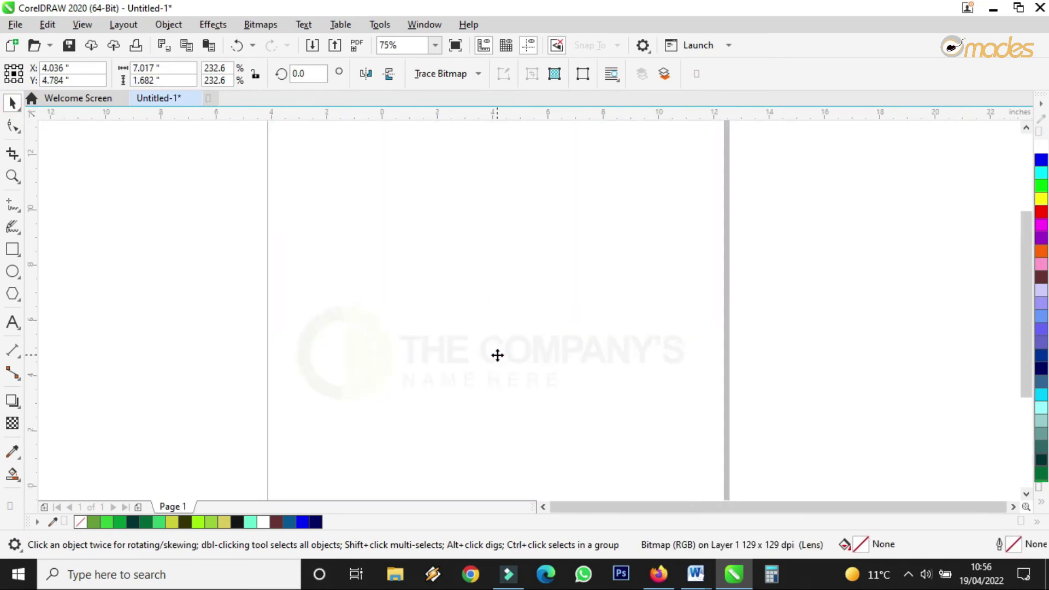
pyautogui.scroll(-2, 497, 356)
pyautogui.moveTo(595, 326); pyautogui.dragTo(607, 314)
pyautogui.moveTo(520, 348); pyautogui.dragTo(515, 332)
# Step: Rotate the watermark about 41° and center it diagonally across the letterhead
pyautogui.moveTo(608, 306); pyautogui.dragTo(563, 239)
pyautogui.moveTo(539, 304); pyautogui.dragTo(510, 306)
pyautogui.scroll(2, 527, 295)
pyautogui.scroll(-2, 509, 298)
pyautogui.click(704, 300)
pyautogui.scroll(-2, 506, 291)
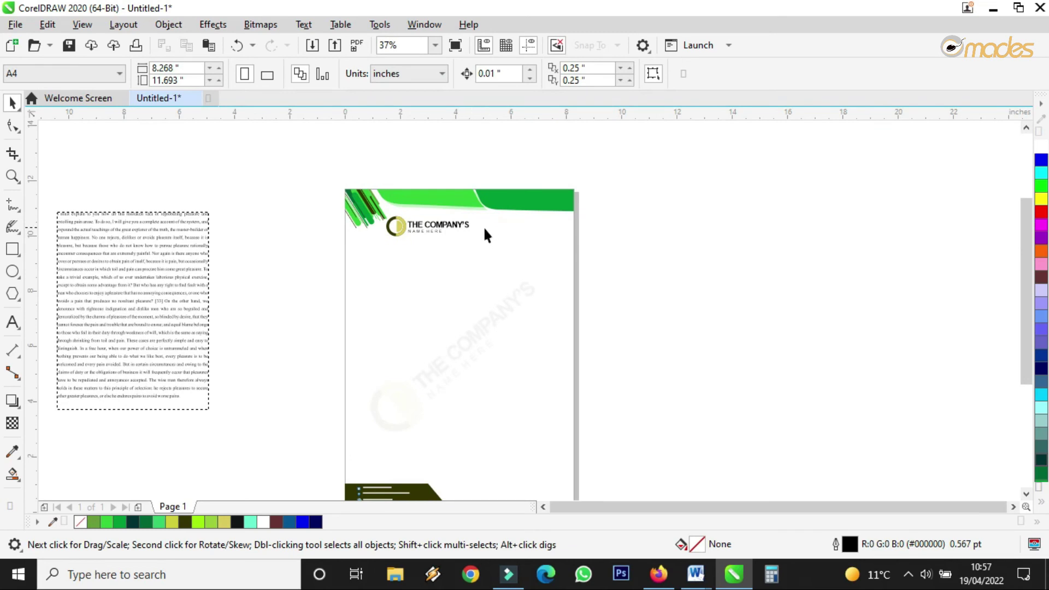
pyautogui.scroll(-2, 483, 225)
pyautogui.press('z')
pyautogui.moveTo(401, 203); pyautogui.dragTo(537, 377)
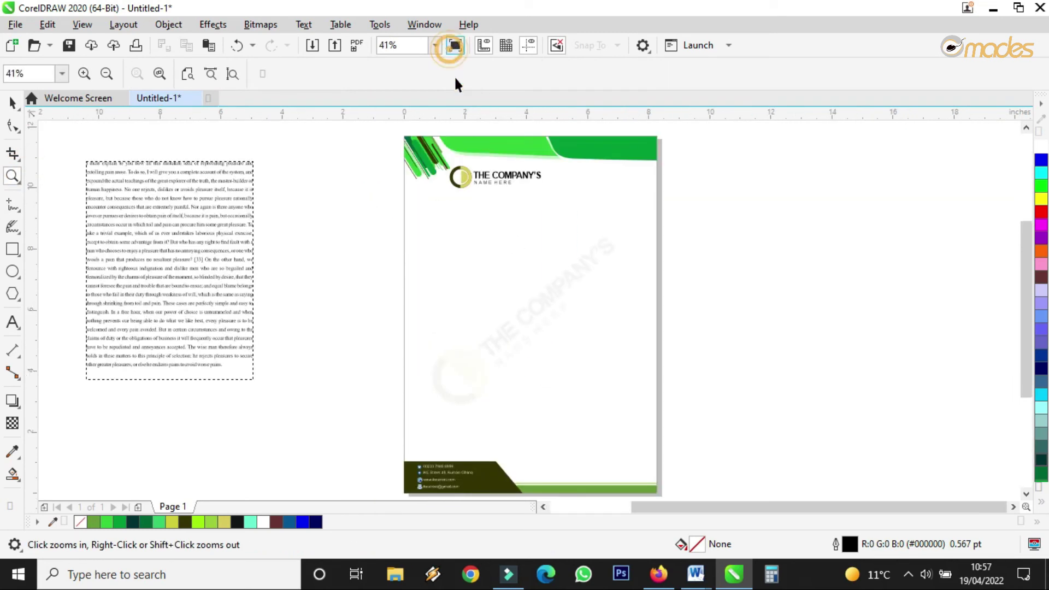
# Step: Preview the letterhead full screen, then zoom in on the footer contact details
pyautogui.click(455, 45)
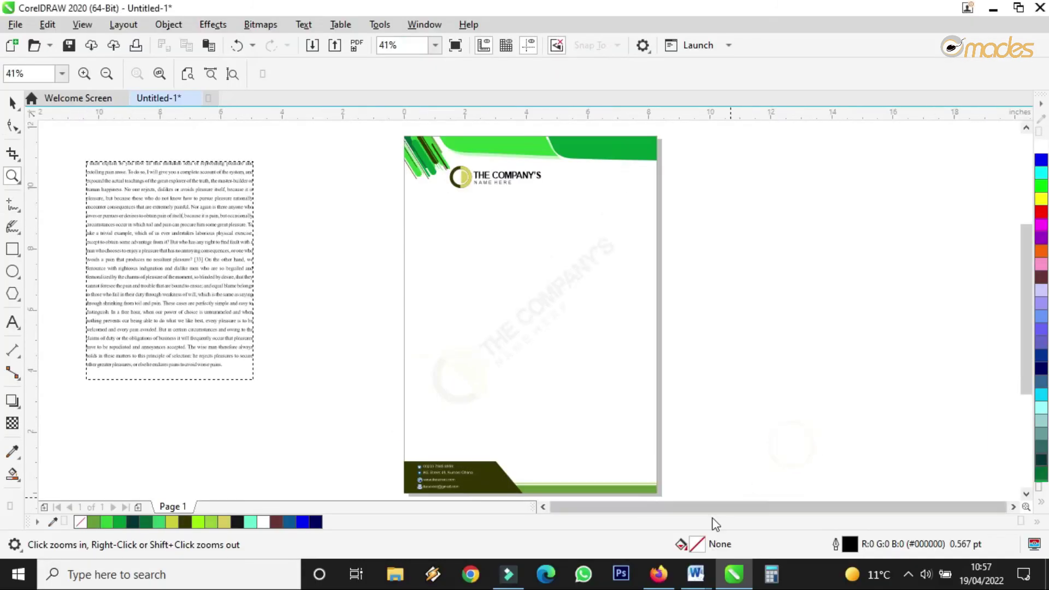
pyautogui.scroll(5, 522, 470)
pyautogui.scroll(-8, 529, 368)
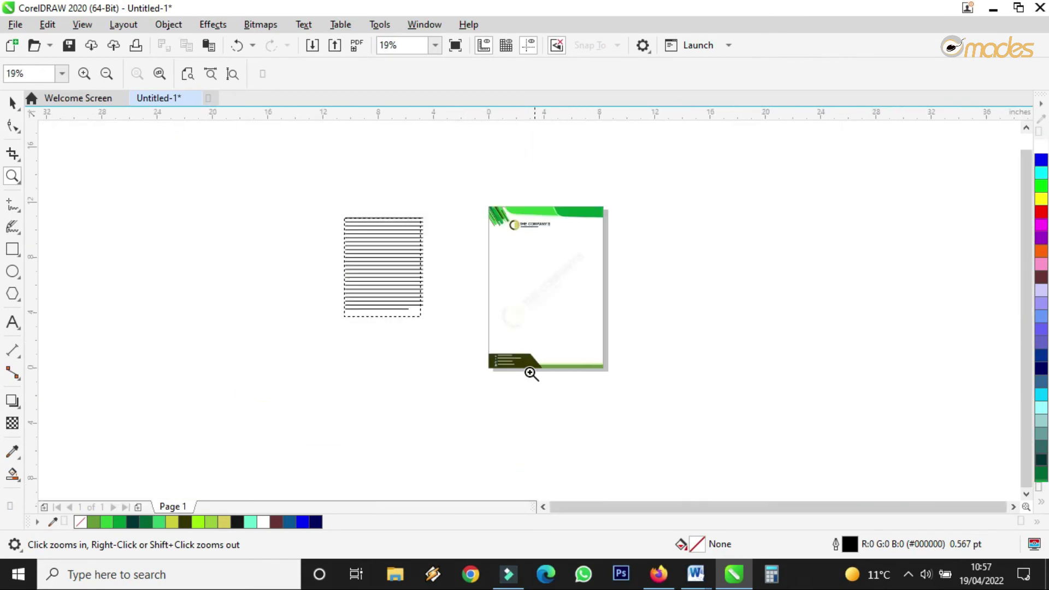
pyautogui.scroll(5, 579, 325)
pyautogui.click(555, 324)
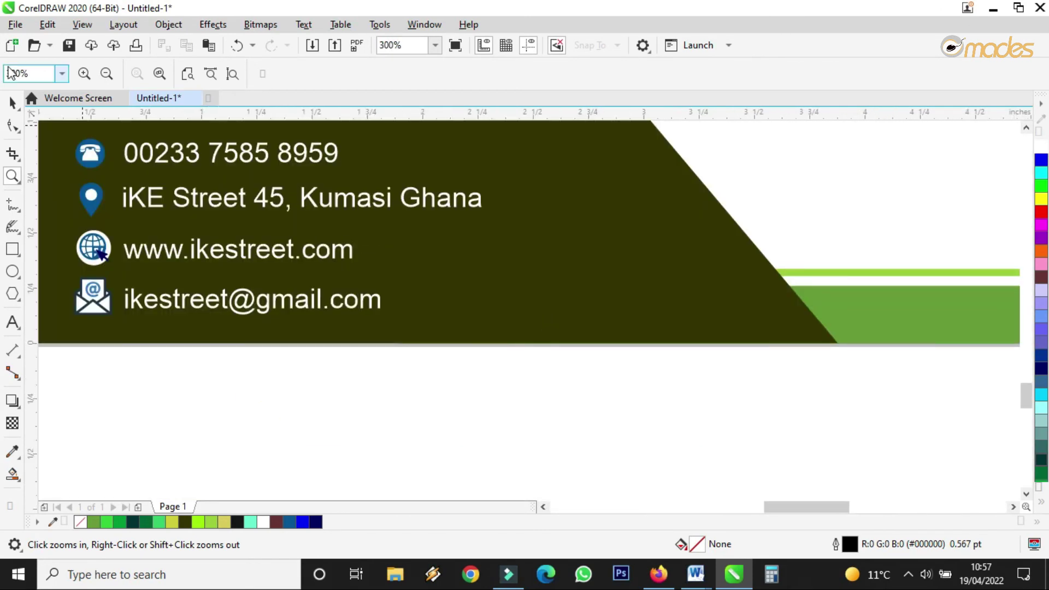
pyautogui.click(12, 102)
# Step: Stretch the four footer contact lines slightly wider
pyautogui.moveTo(181, 377); pyautogui.dragTo(394, 228)
pyautogui.moveTo(373, 294); pyautogui.dragTo(375, 293)
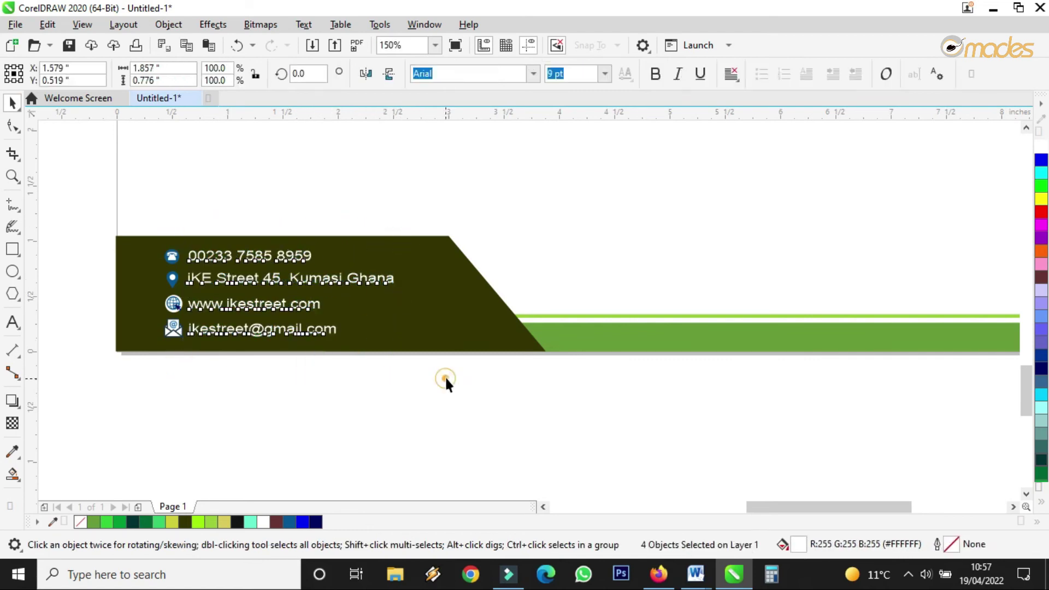
pyautogui.click(445, 379)
pyautogui.scroll(-3, 410, 390)
pyautogui.scroll(-2, 384, 389)
pyautogui.click(317, 328)
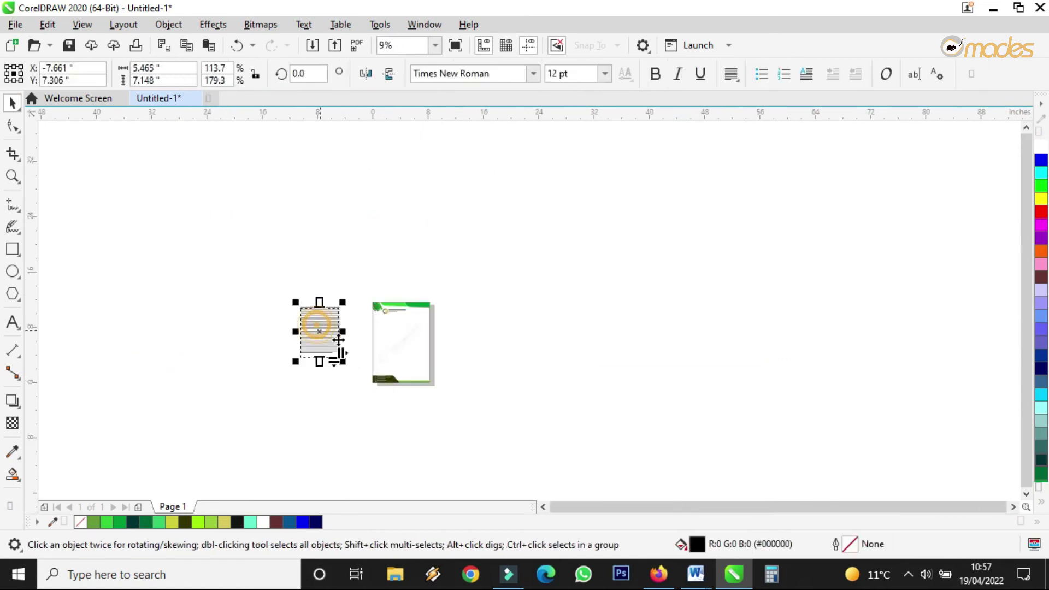
# Step: Move the body paragraph onto the letterhead and widen its frame to about 6.2 inches
pyautogui.scroll(3, 335, 335)
pyautogui.moveTo(249, 283); pyautogui.dragTo(556, 317)
pyautogui.moveTo(649, 347); pyautogui.dragTo(666, 348)
pyautogui.moveTo(490, 348); pyautogui.dragTo(485, 348)
# Step: Set the paragraph text size to 14 pt
pyautogui.scroll(5, 604, 248)
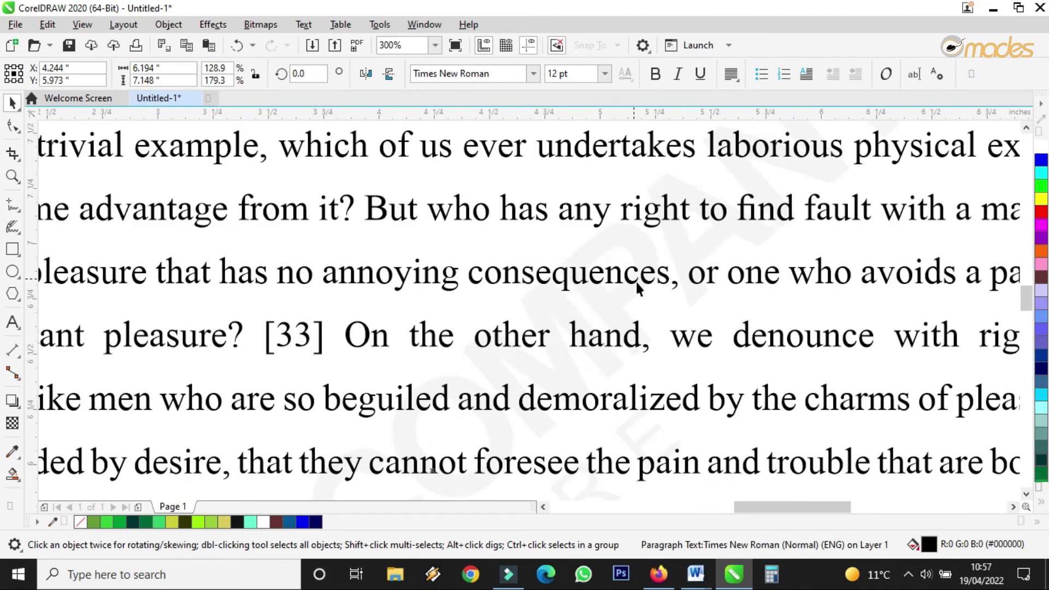
pyautogui.click(604, 73)
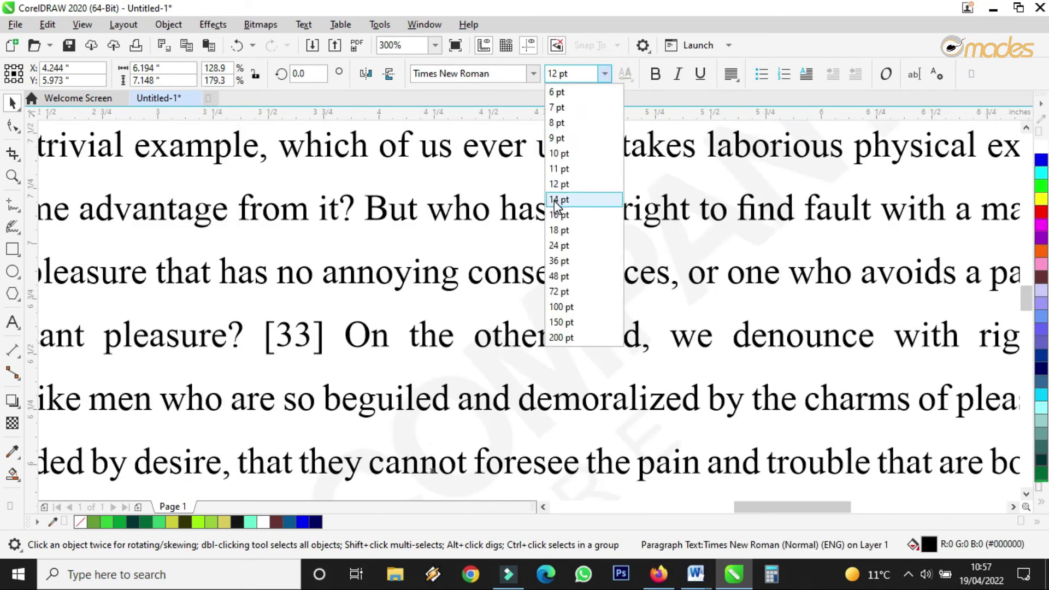
pyautogui.scroll(-5, 571, 238)
pyautogui.scroll(3, 559, 247)
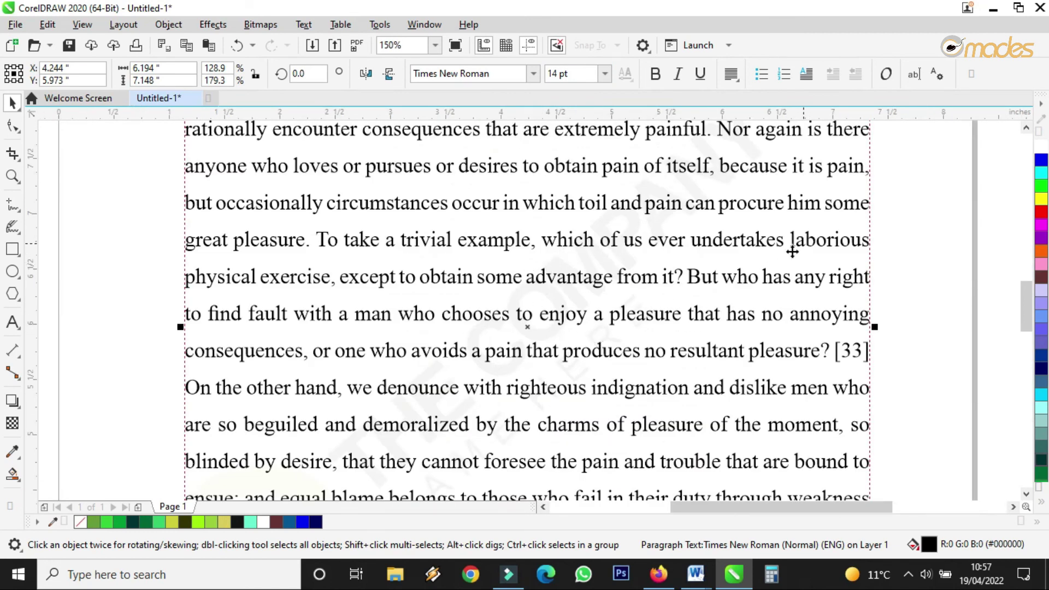
pyautogui.scroll(-2, 628, 283)
pyautogui.scroll(4, 584, 350)
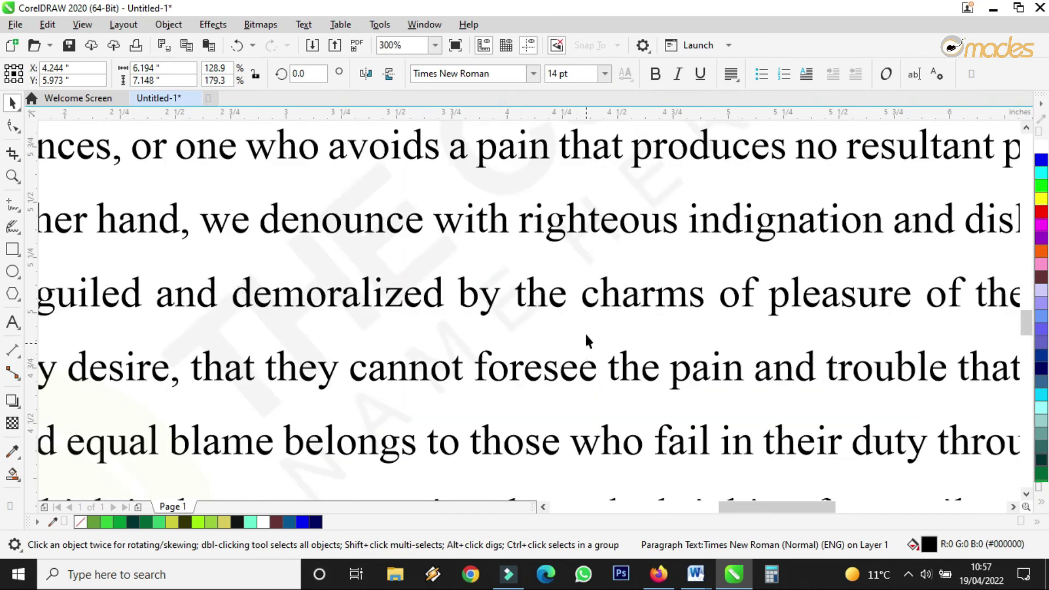
pyautogui.scroll(-3, 594, 299)
pyautogui.scroll(2, 564, 264)
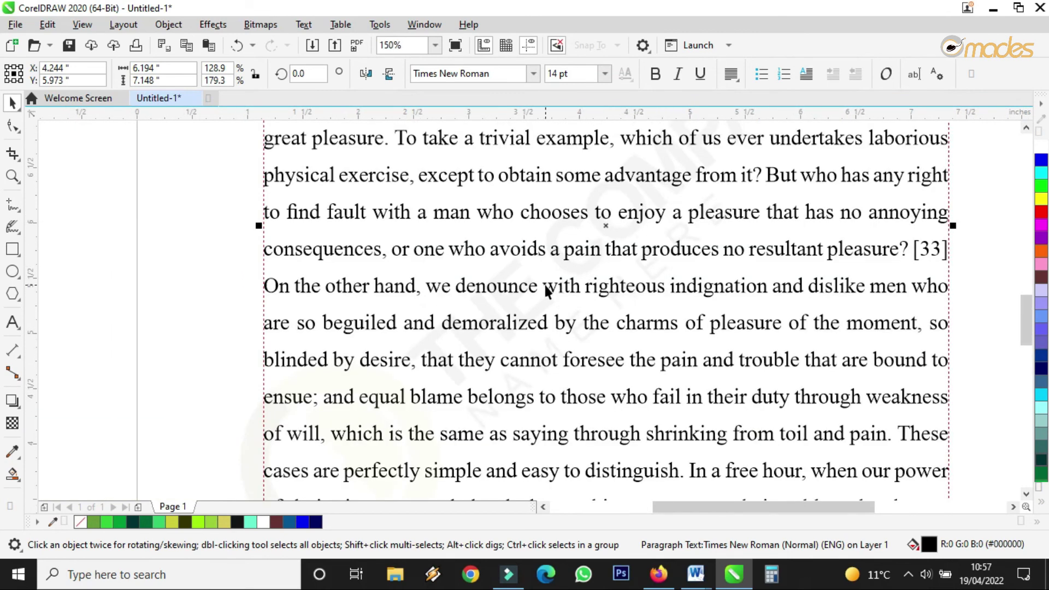
# Step: Select the watermark behind the text, then reselect the paragraph text frame
pyautogui.click(621, 326)
pyautogui.click(621, 326)
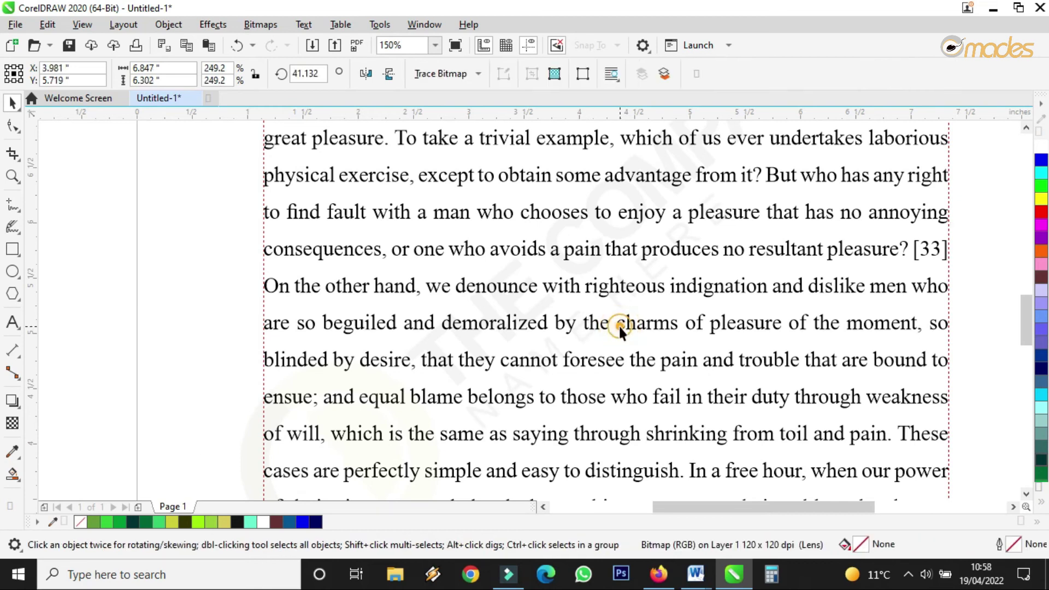
pyautogui.click(273, 328)
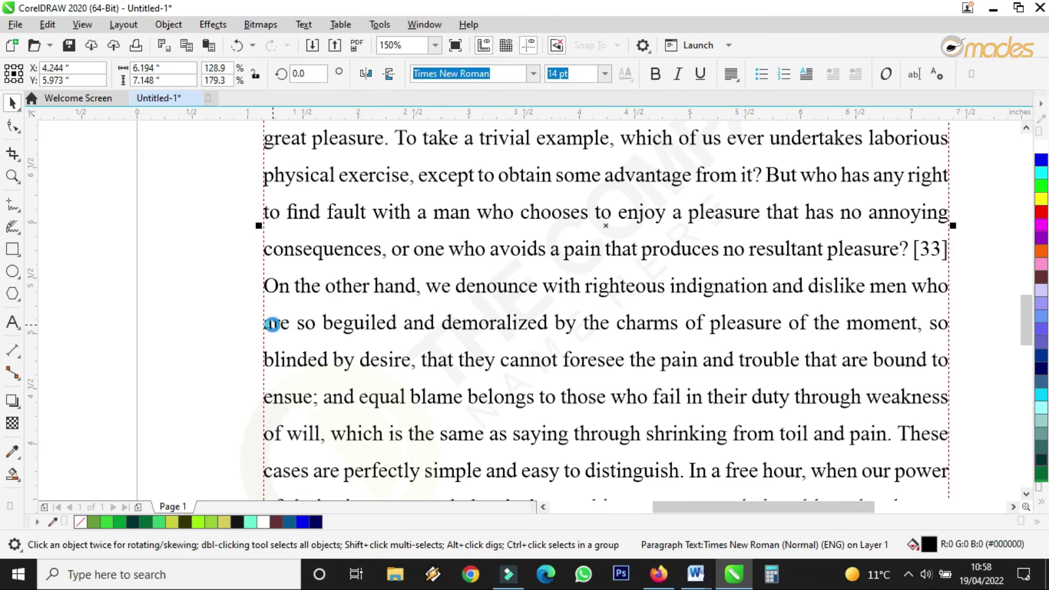
# Step: Edit the body text and capitalise the first letter of 'charms' to 'Charms'
pyautogui.doubleClick(588, 328)
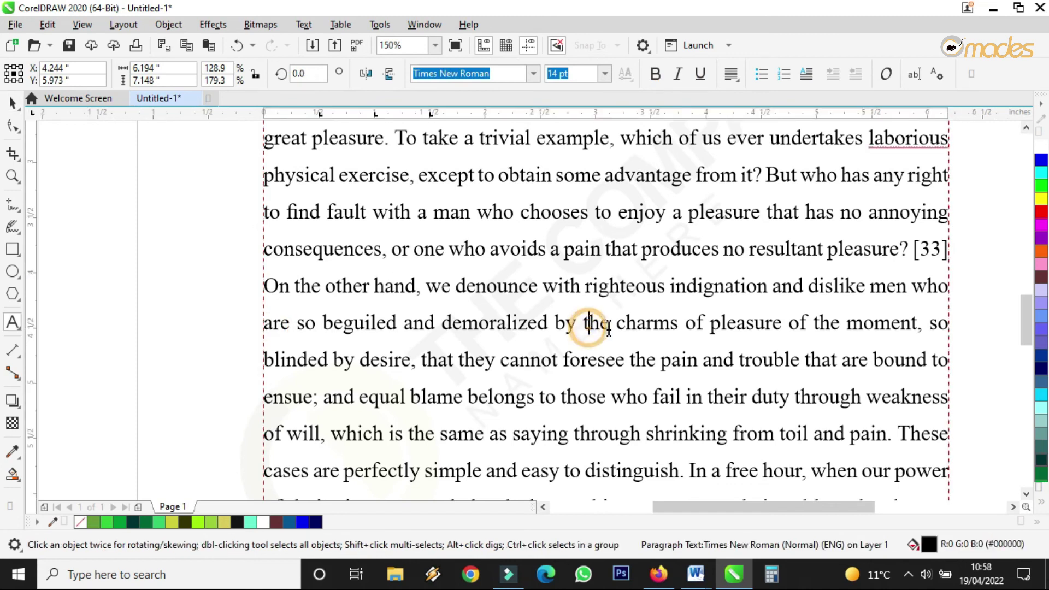
pyautogui.click(621, 327)
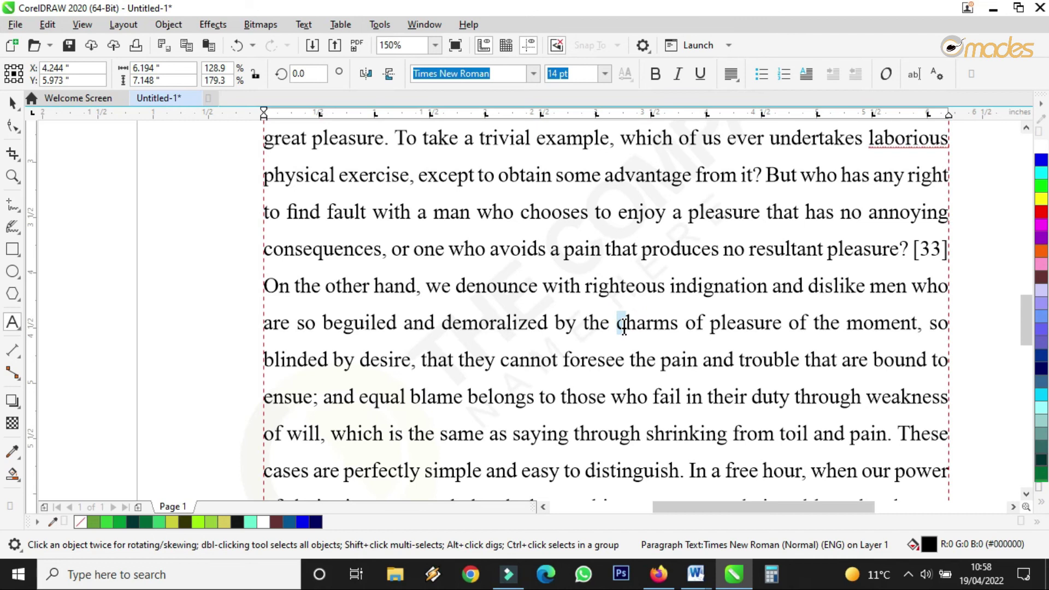
pyautogui.write('C')
# Step: Start a new paragraph at 'Charms', separated by a blank line
pyautogui.click(606, 323)
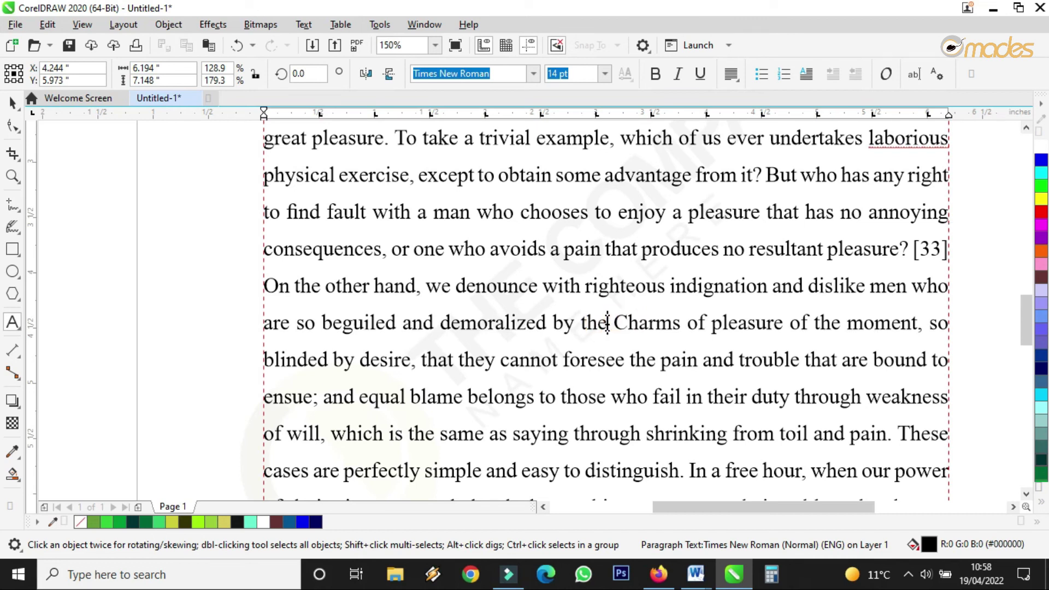
pyautogui.press('Return')
pyautogui.press('Return')
pyautogui.scroll(-2, 487, 297)
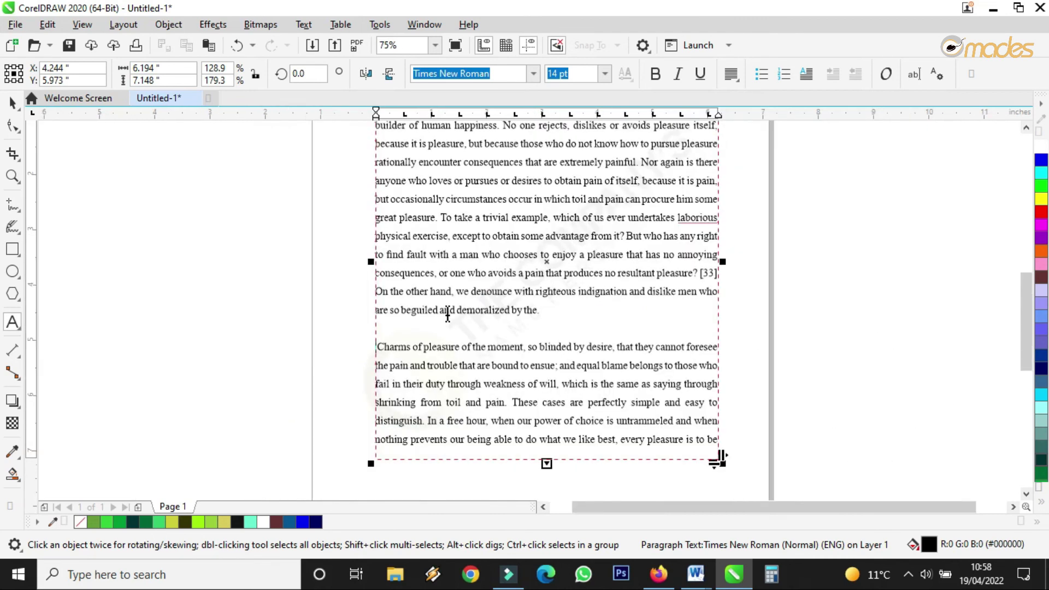
pyautogui.scroll(4, 447, 314)
pyautogui.click(298, 438)
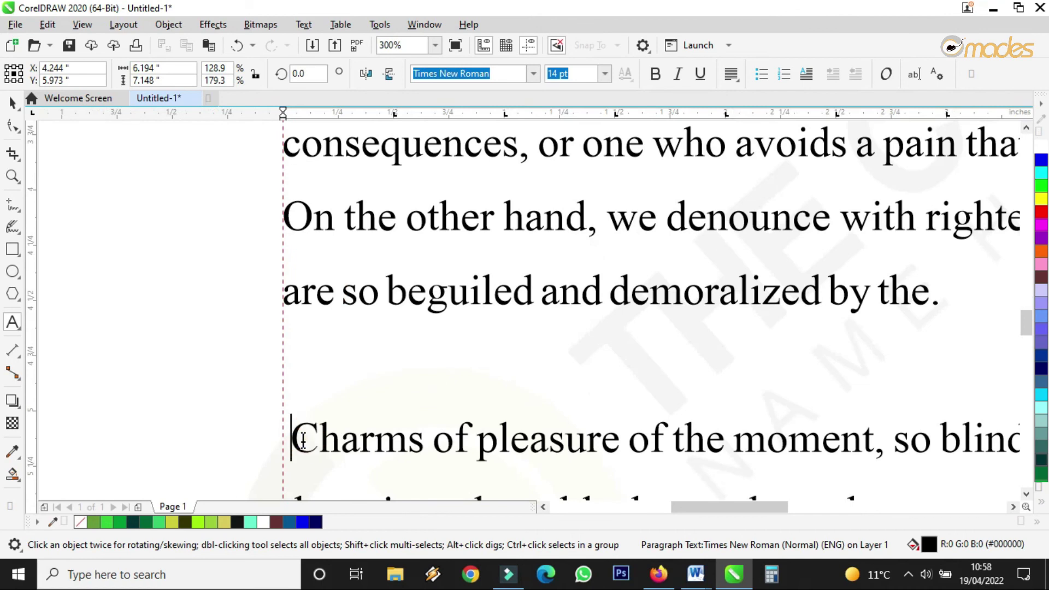
pyautogui.scroll(-6, 409, 368)
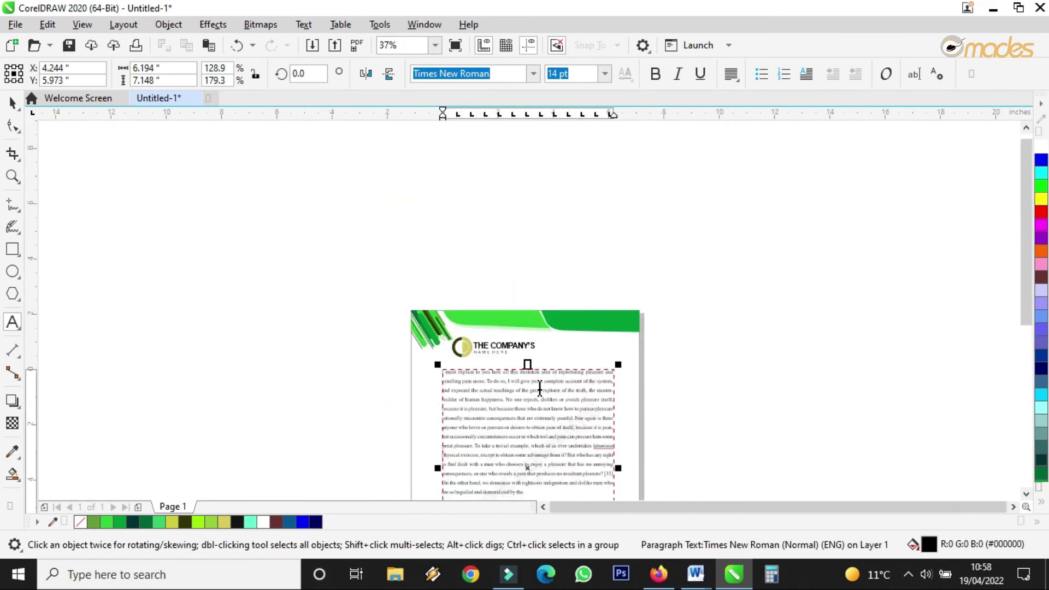